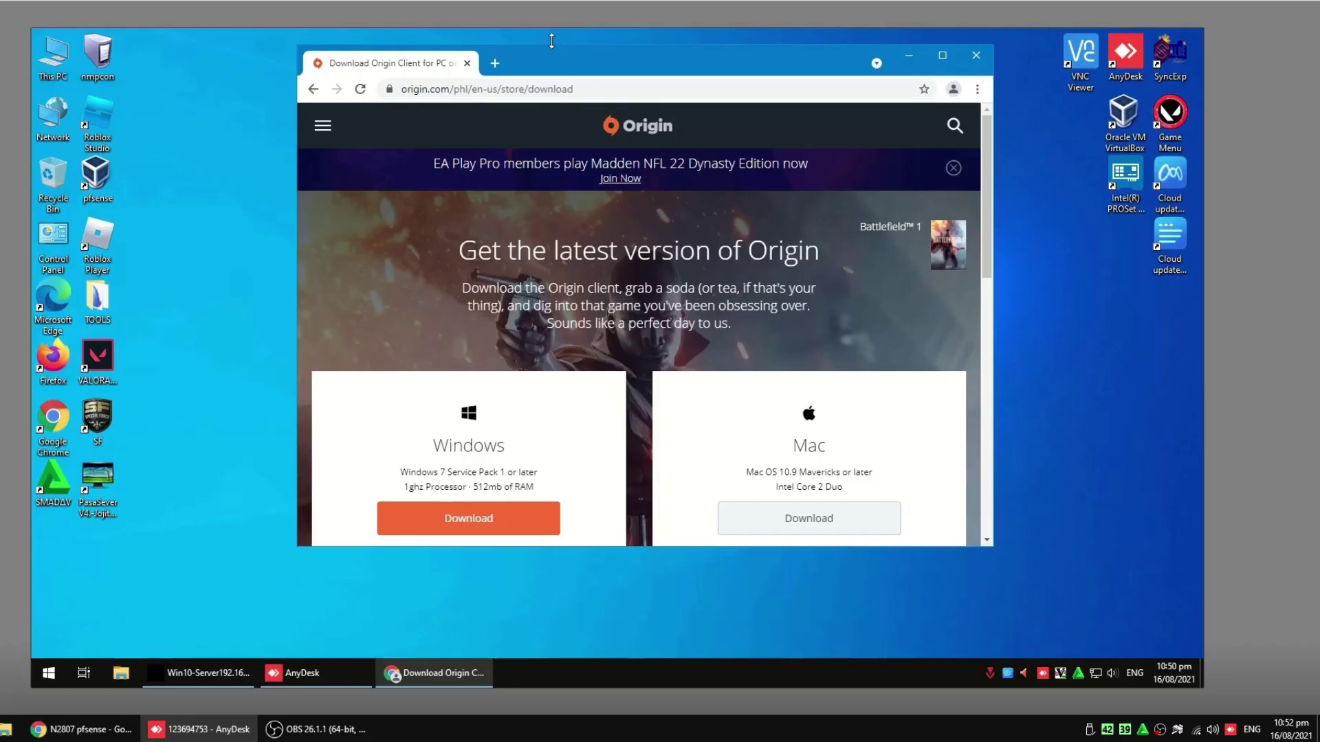
Step: Download the Windows Origin client and start its installation from OriginThinSetup.exe
left_click_drag(551, 41, 546, 60)
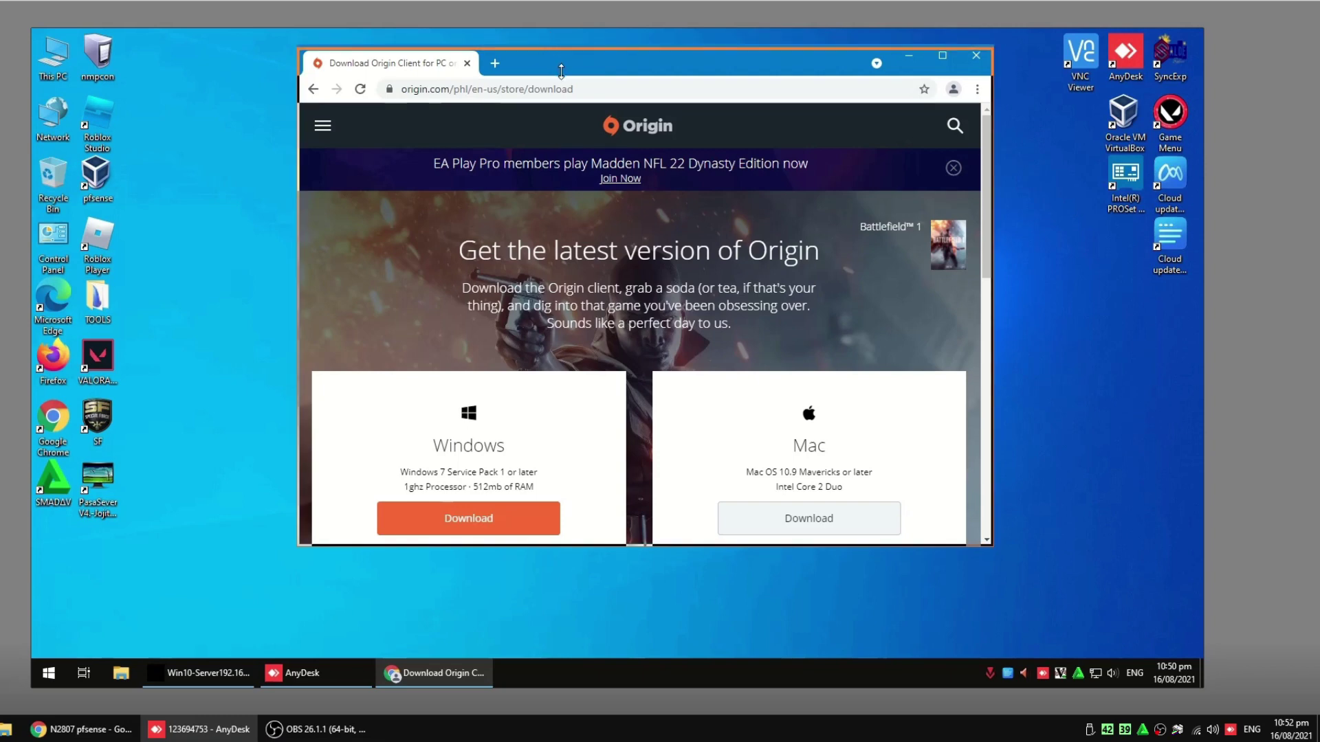
left_click_drag(506, 288, 506, 288)
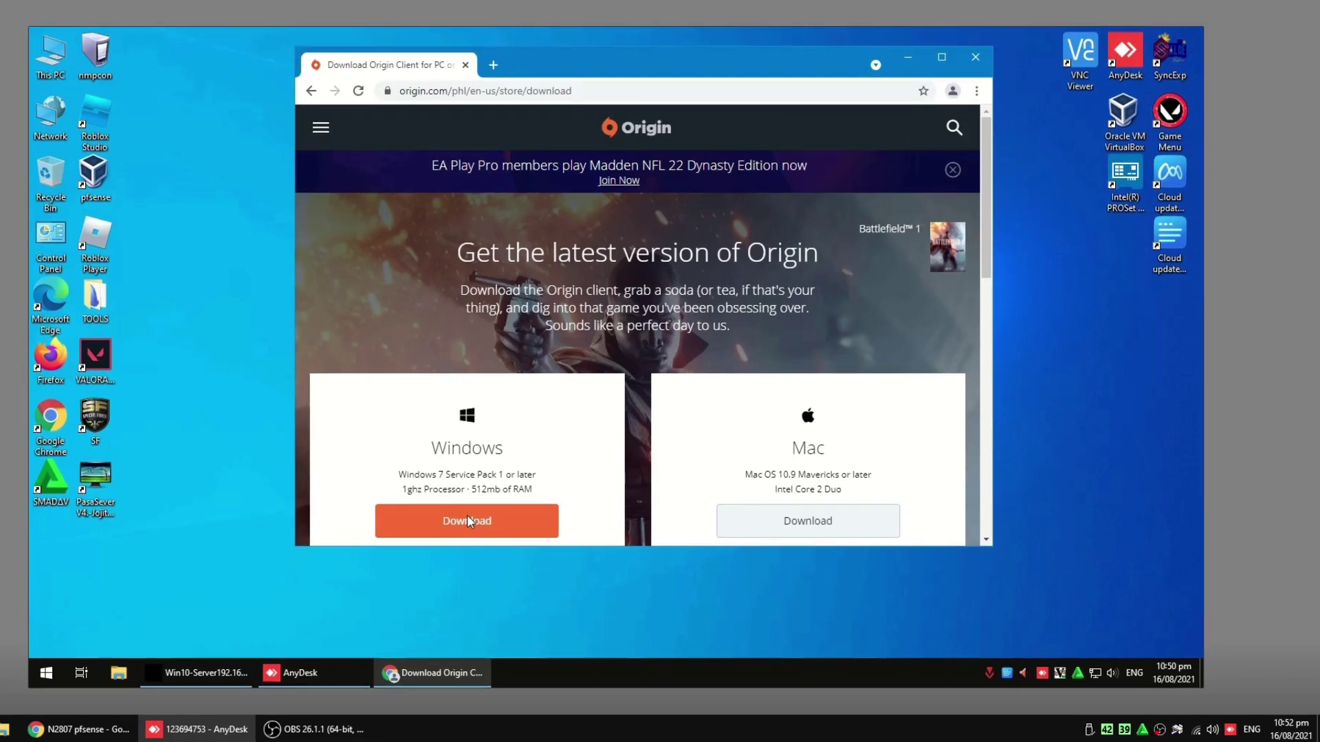
left_click(489, 512)
scroll(474, 515, "down", 2)
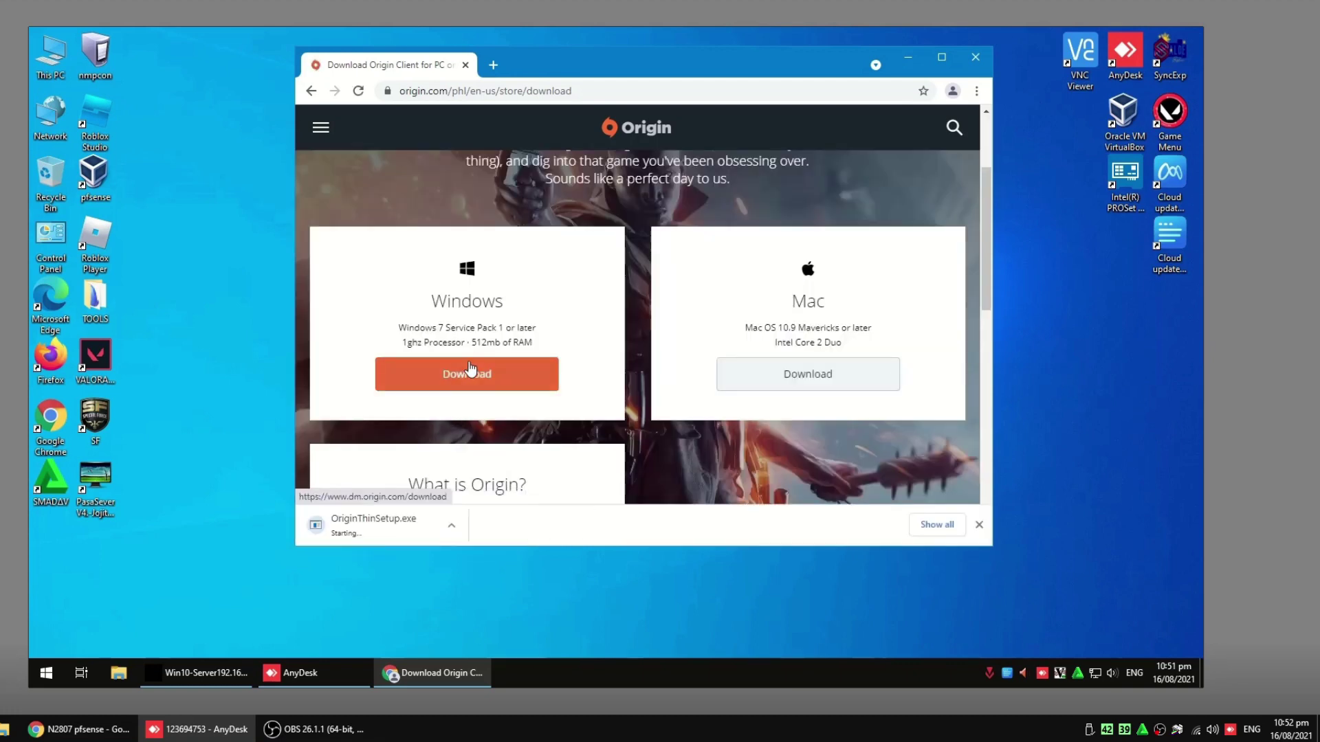
left_click(397, 534)
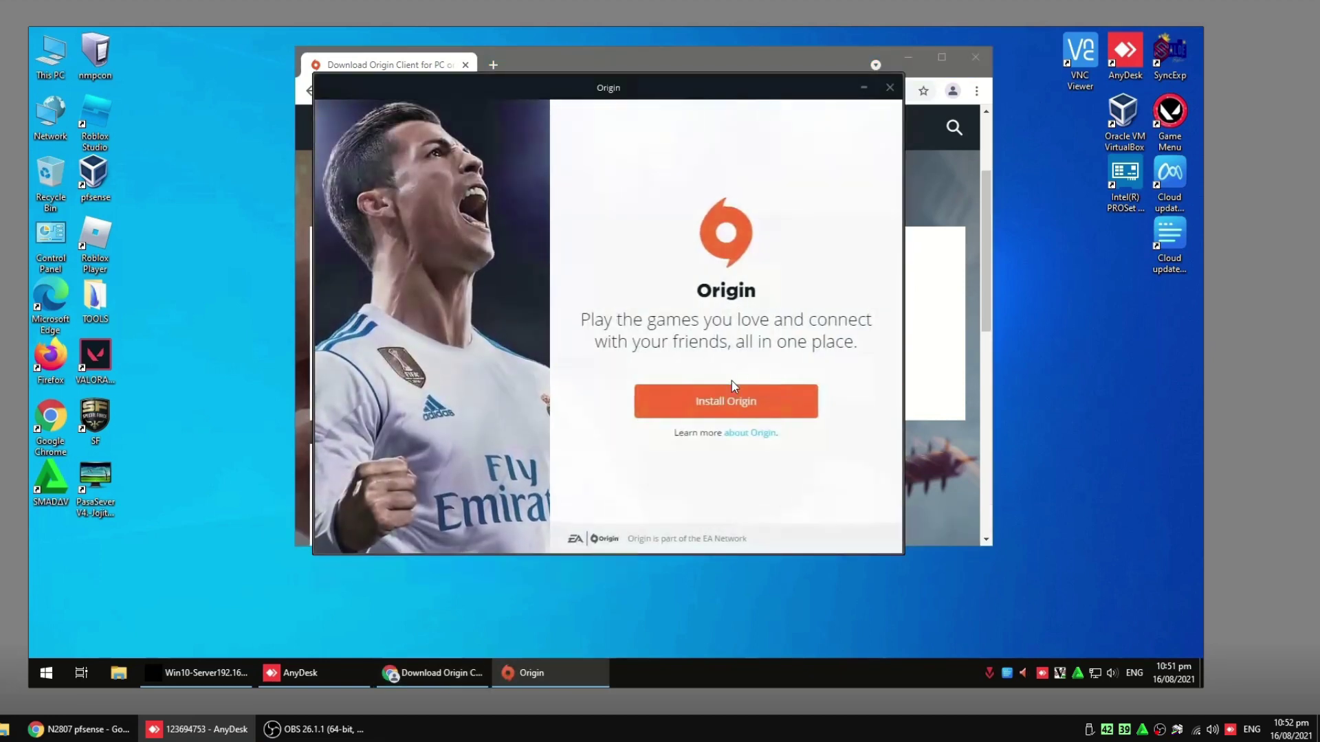
left_click(732, 401)
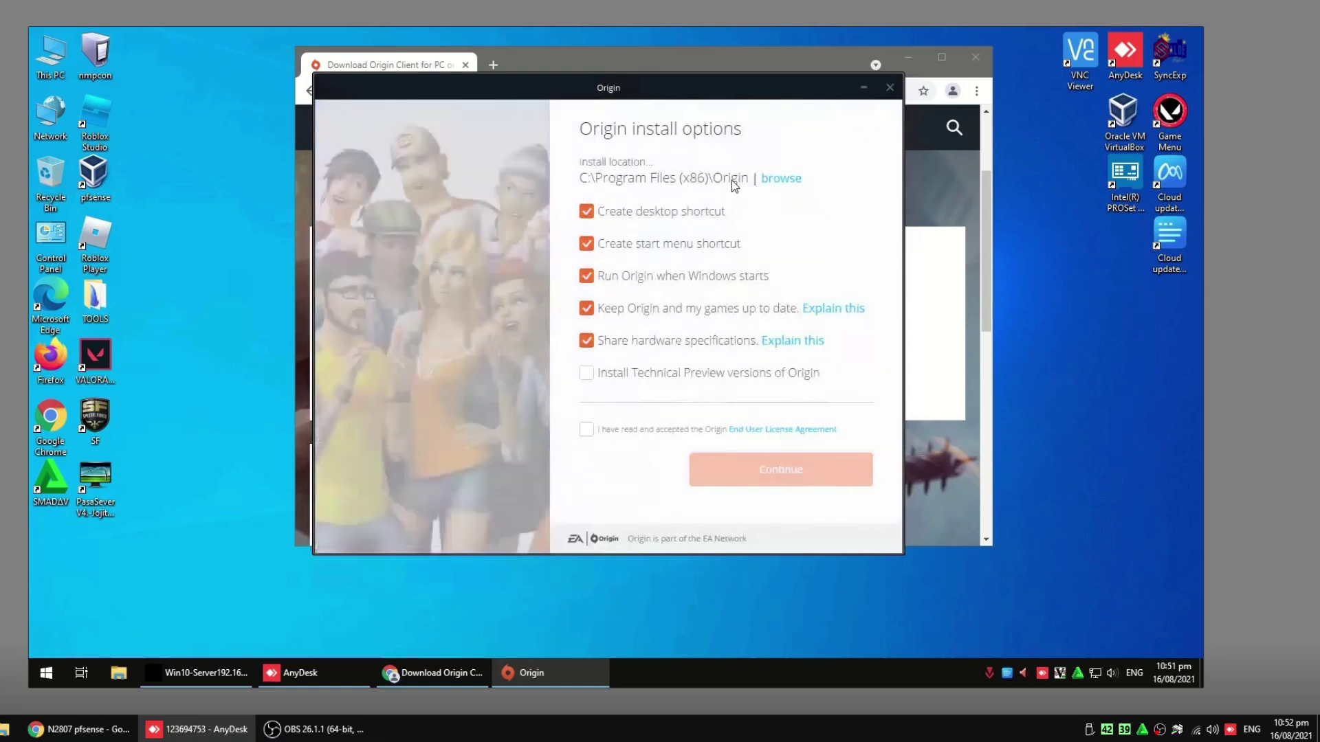
Step: Set Origin's install location to a new folder named Origin inside D:\Games\Online Games
left_click(780, 179)
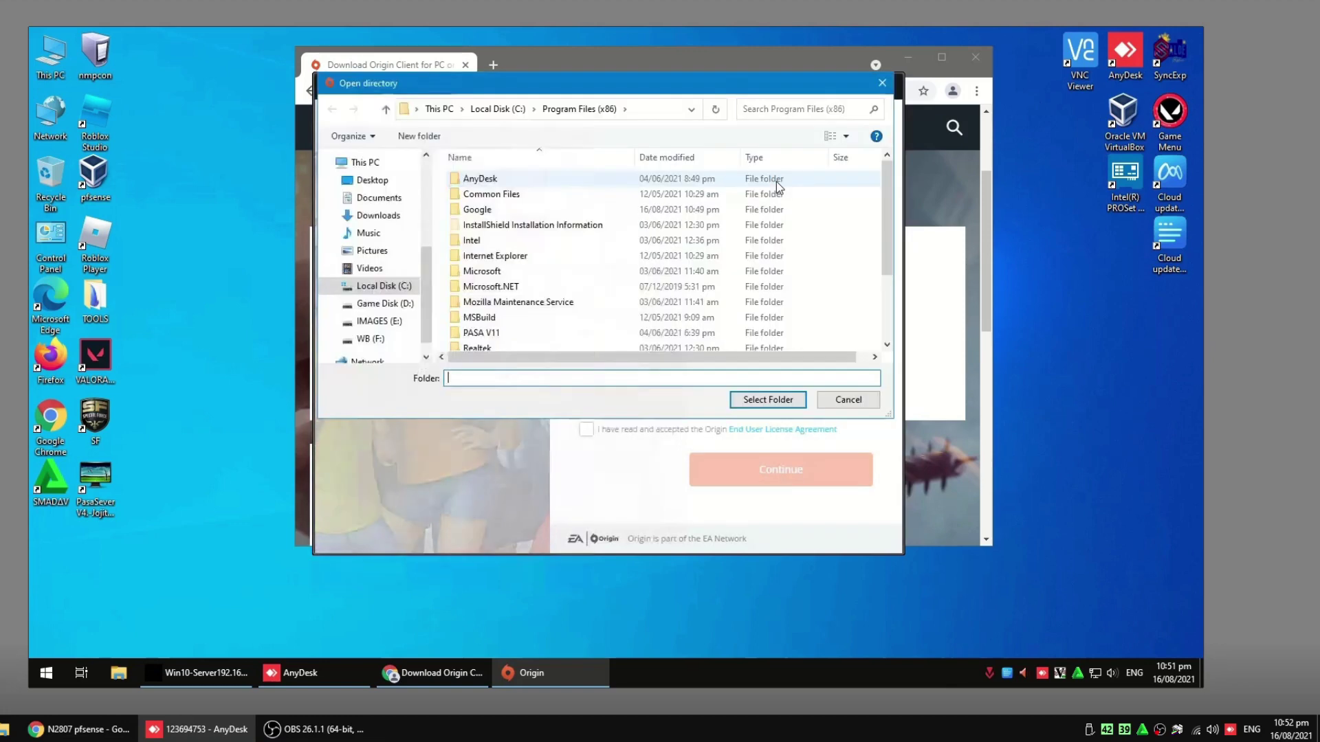
left_click(385, 303)
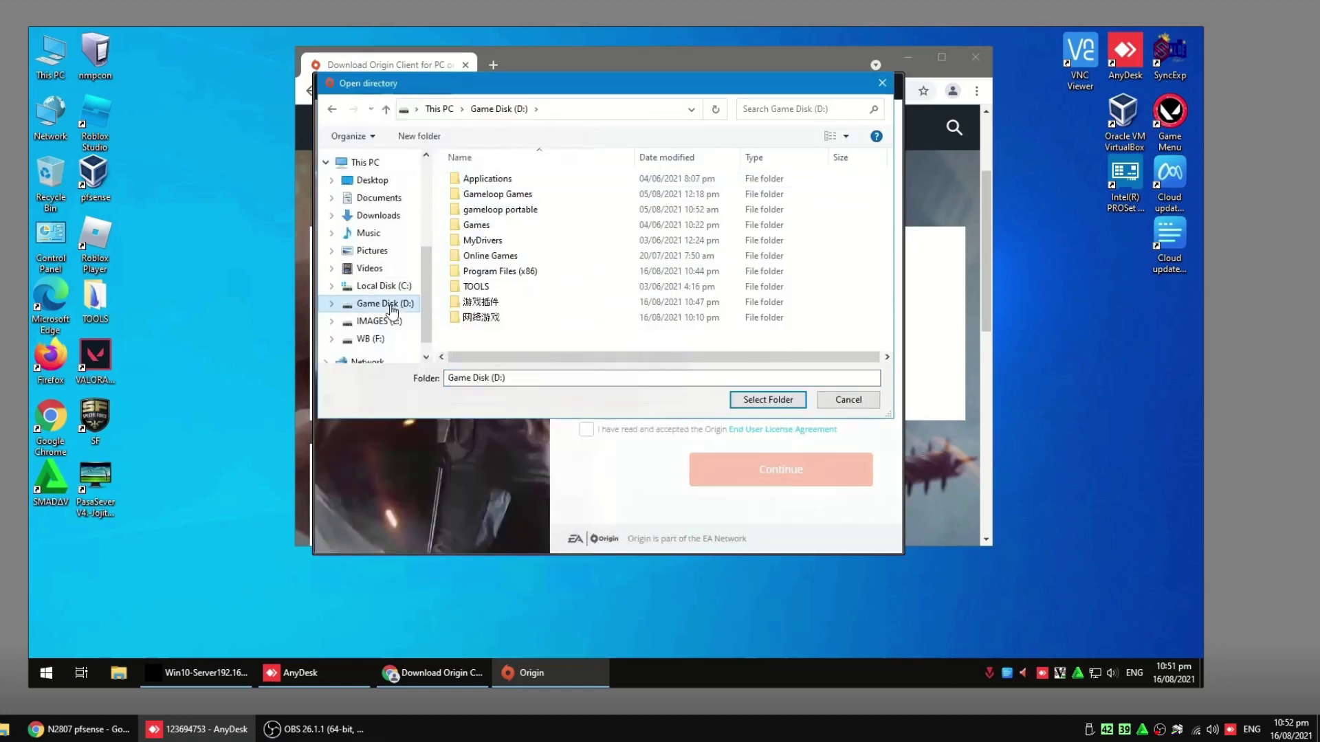
double_click(476, 225)
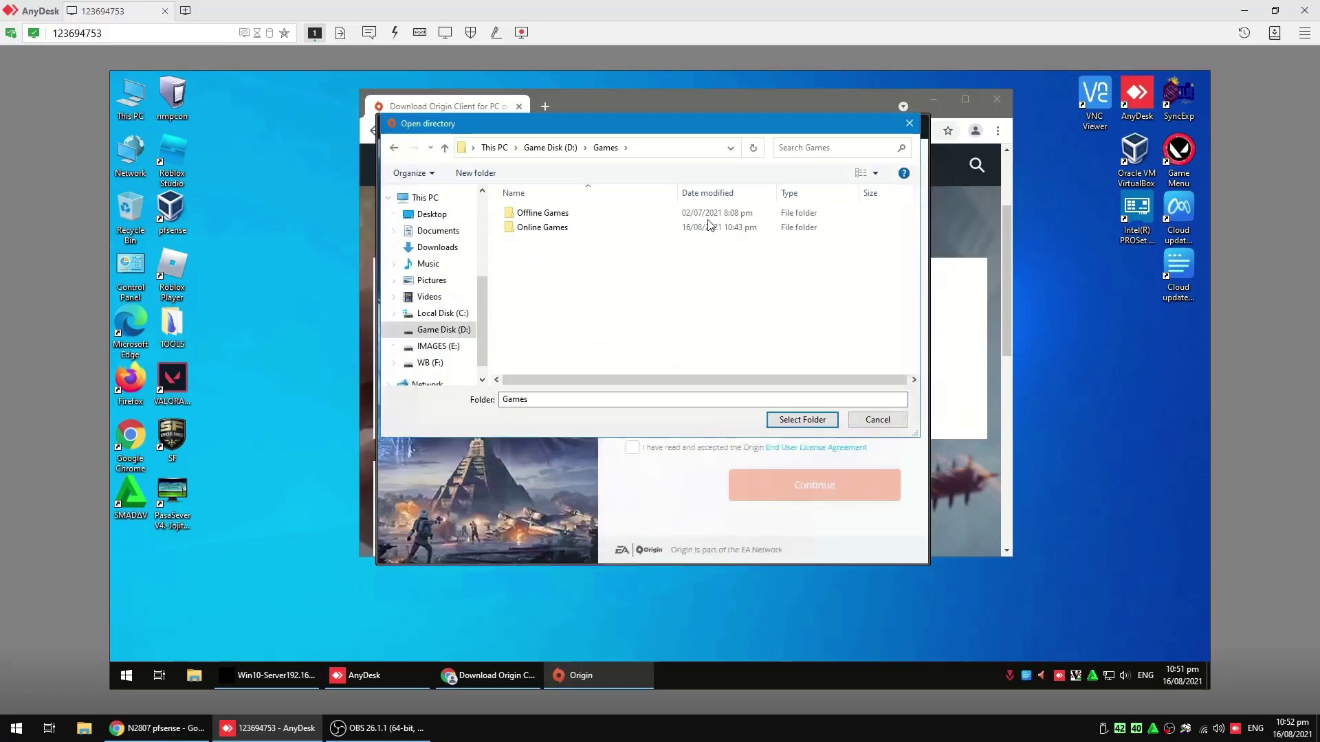
double_click(547, 232)
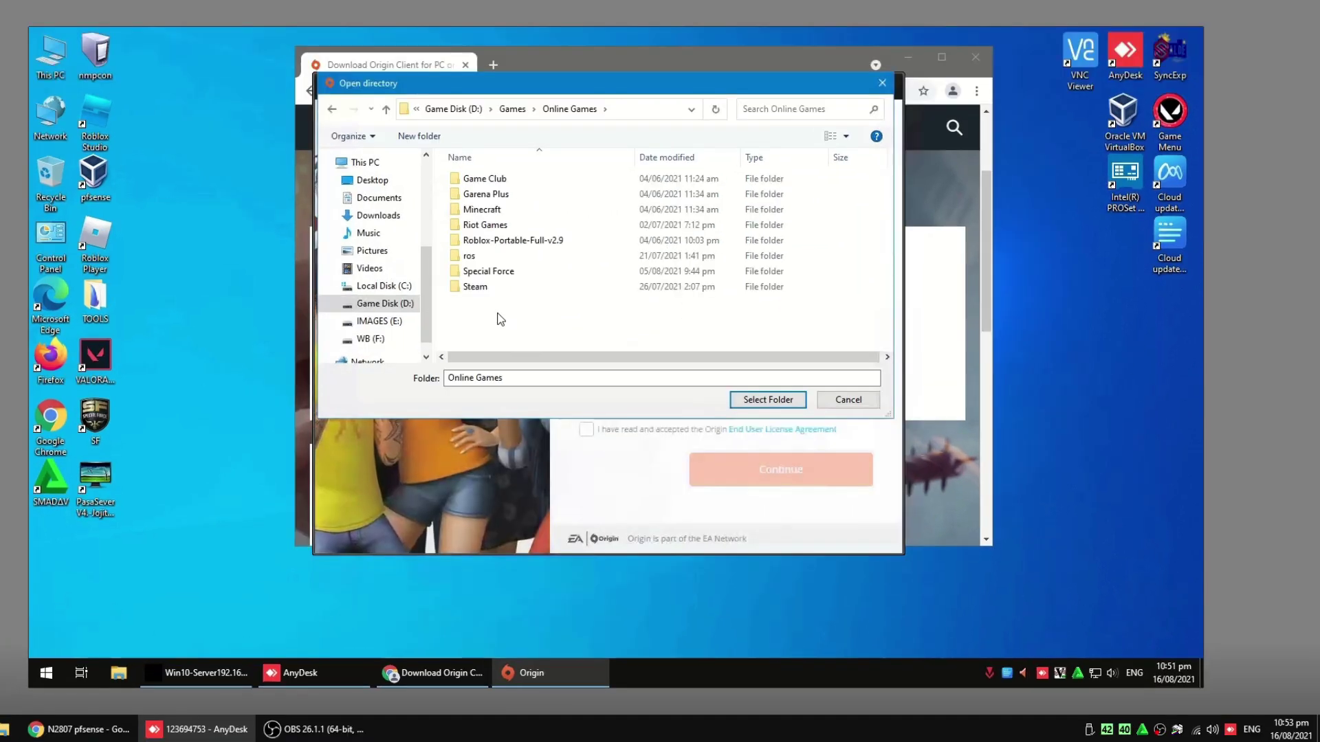
right_click(549, 340)
mouse_move(587, 468)
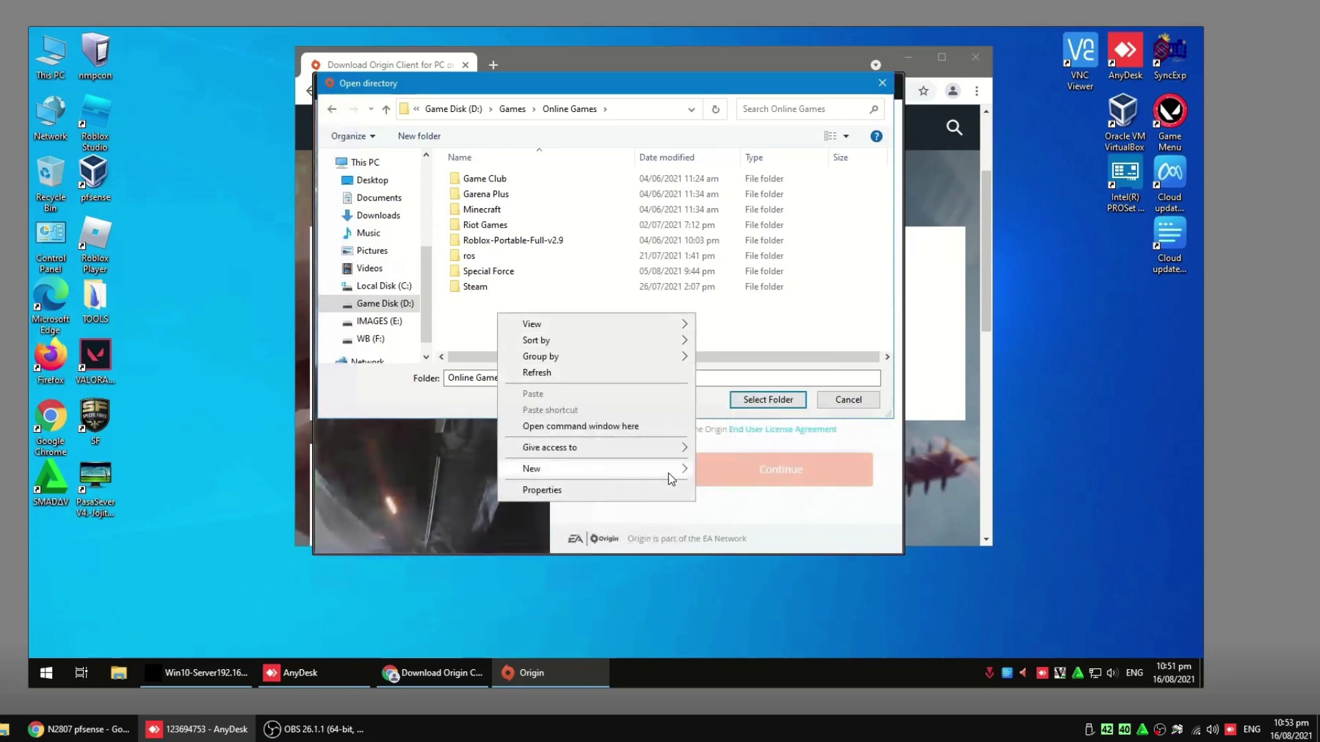
left_click(701, 469)
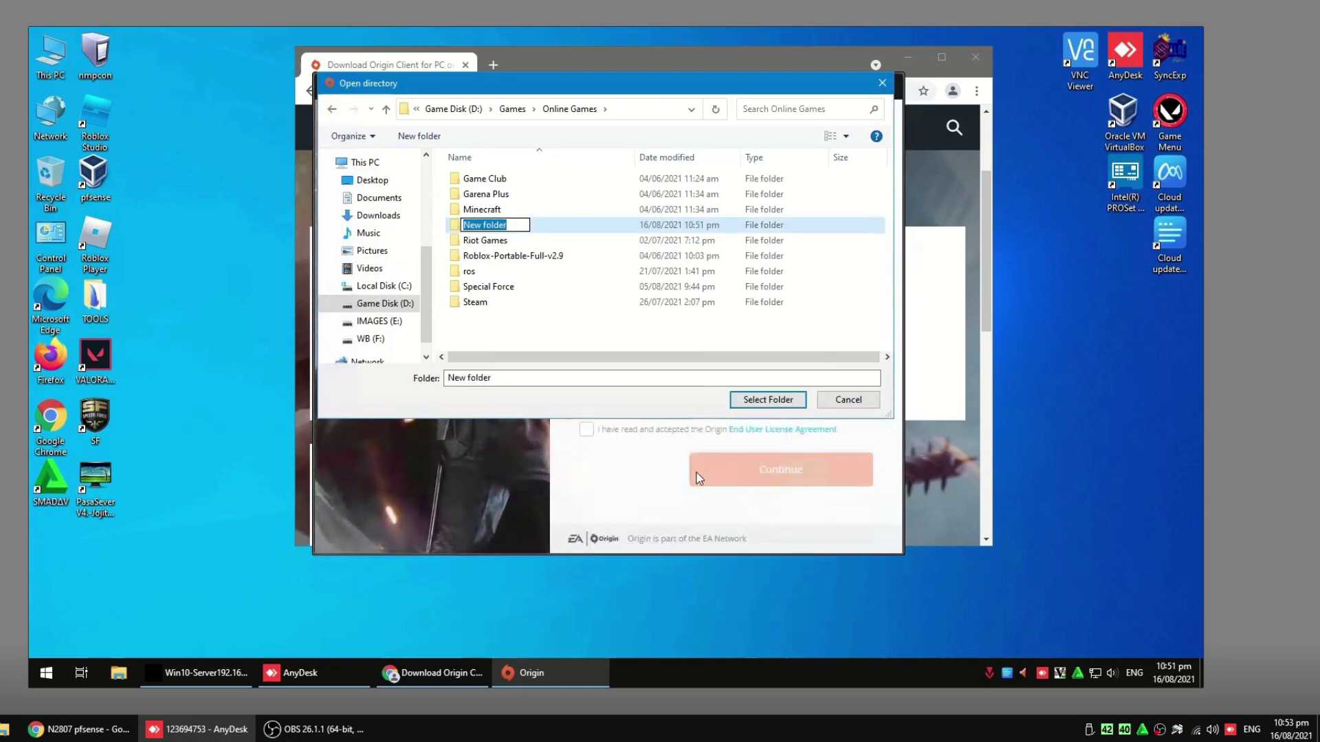
type("Ori")
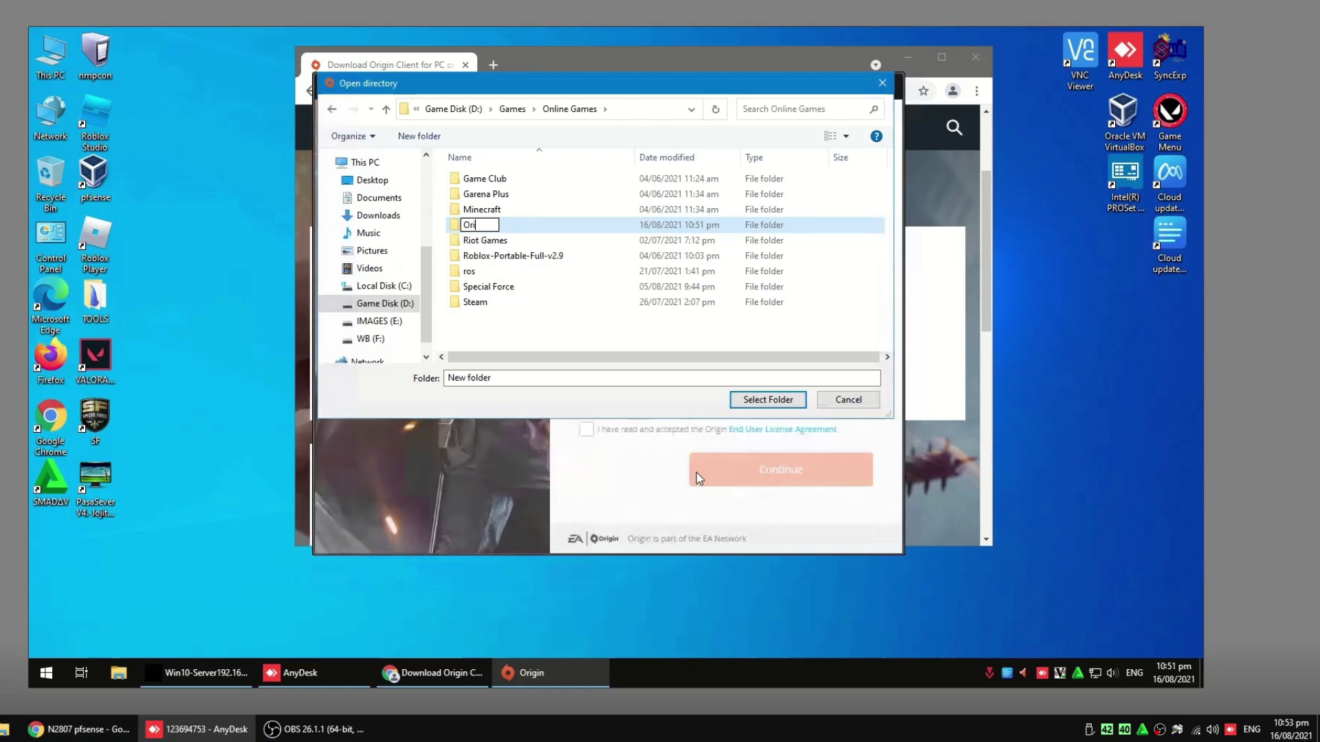
type("gin")
key("Return")
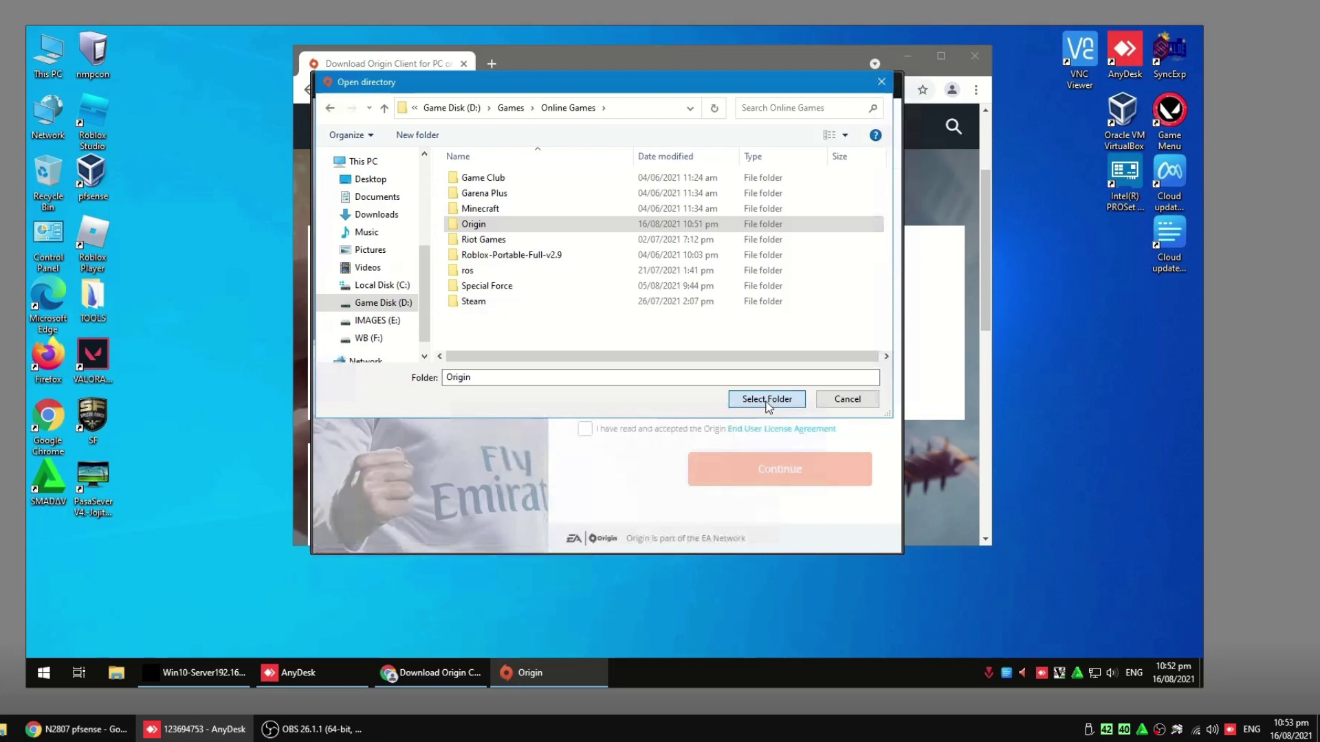
left_click(768, 404)
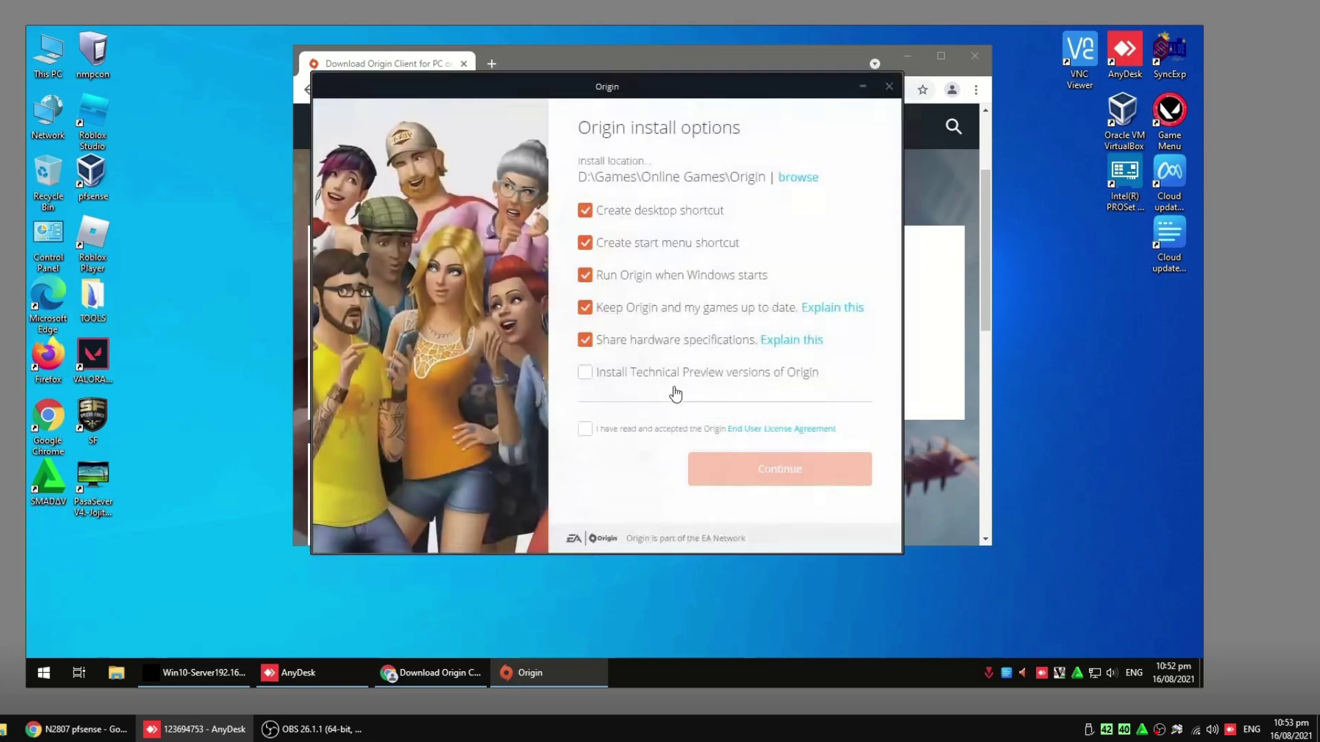
Step: Accept the Origin End User License Agreement, continue the installation and open the account creation form
left_click(585, 429)
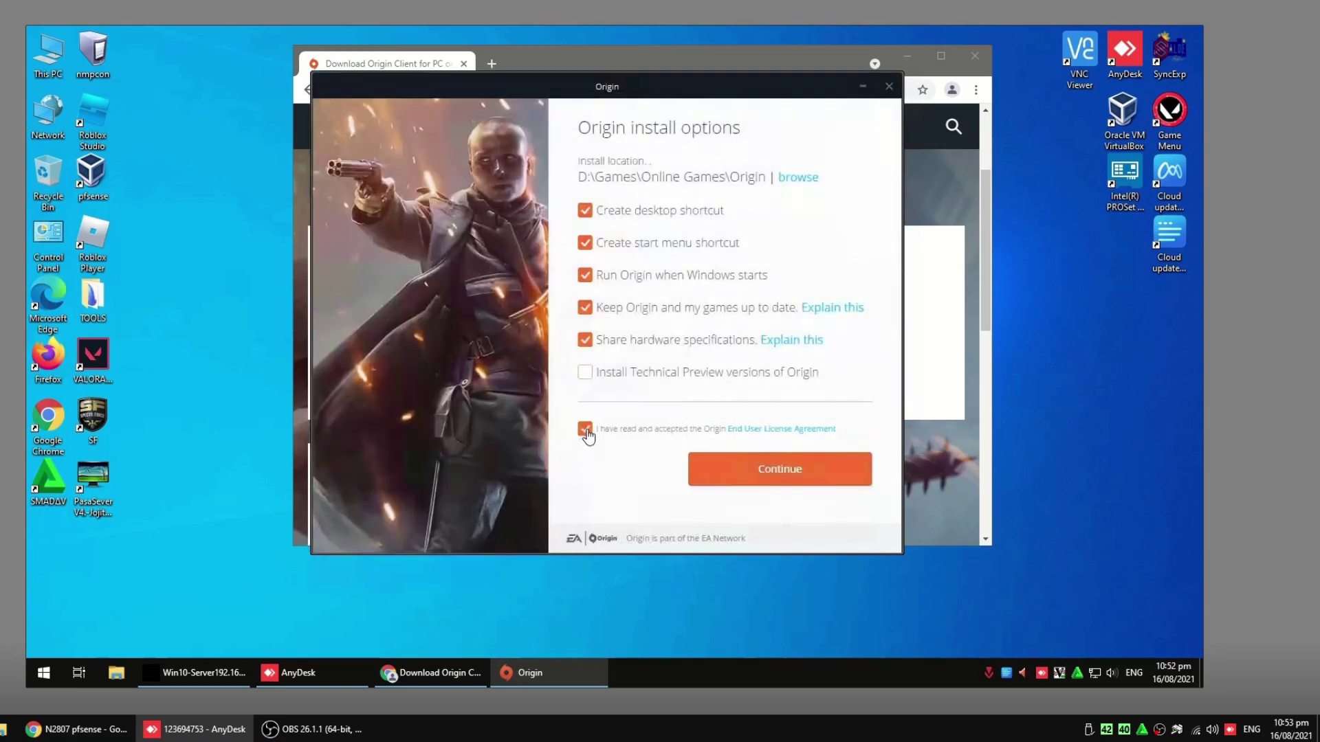
left_click(750, 481)
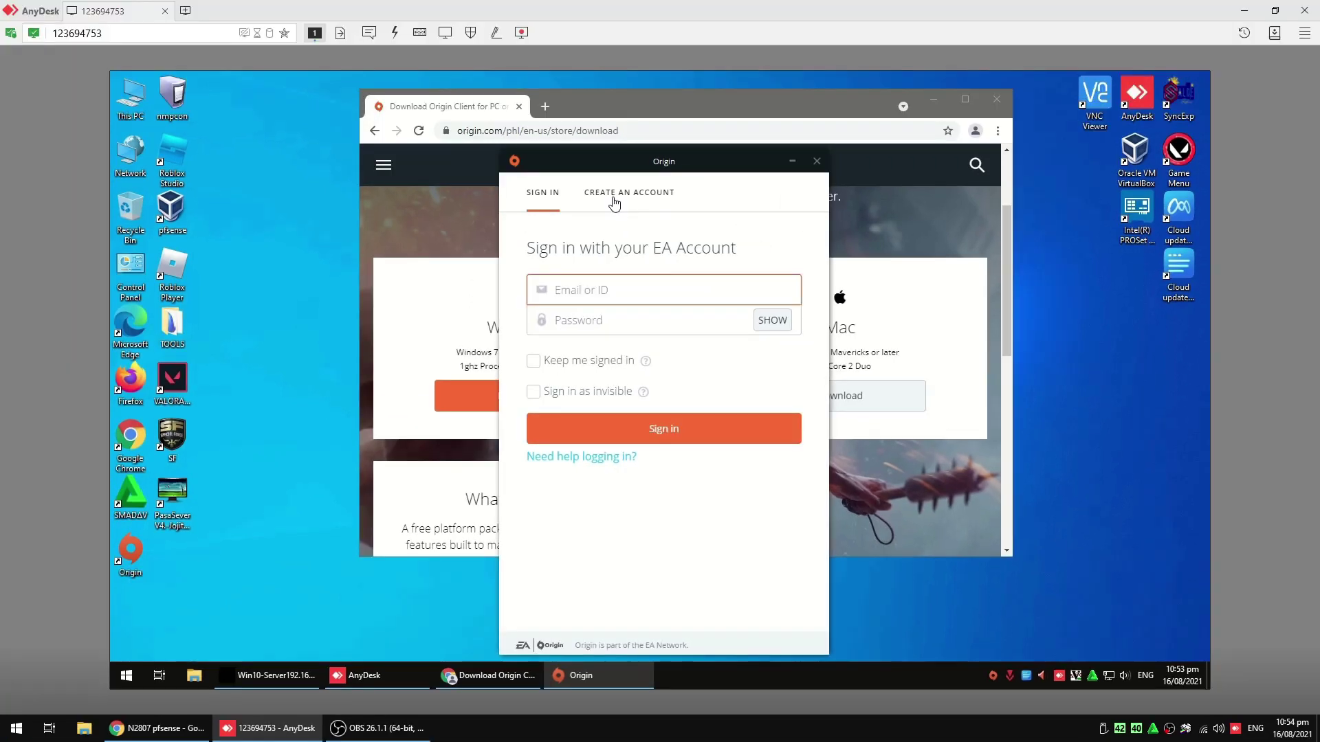
left_click(572, 164)
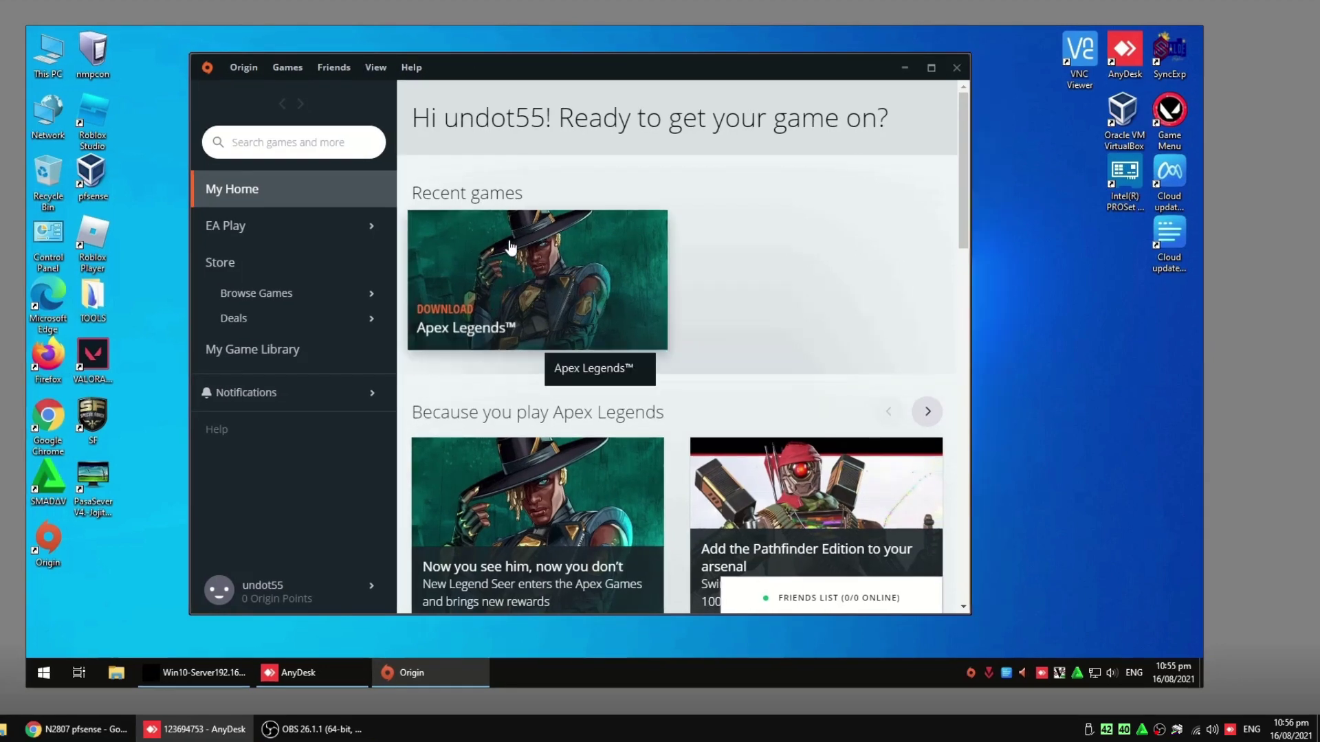
Step: Start the download of Apex Legends from the recent games and accept English US as its language
left_click(485, 269)
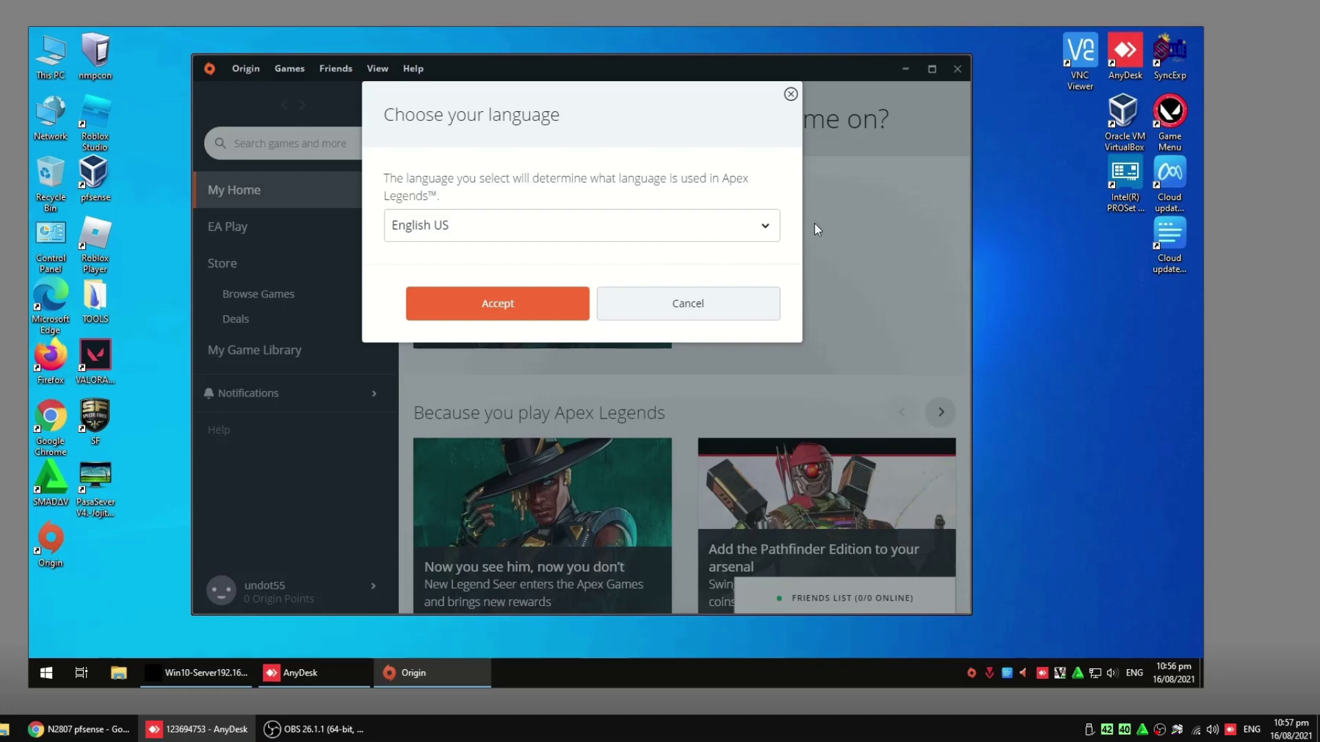
left_click(759, 224)
left_click(658, 175)
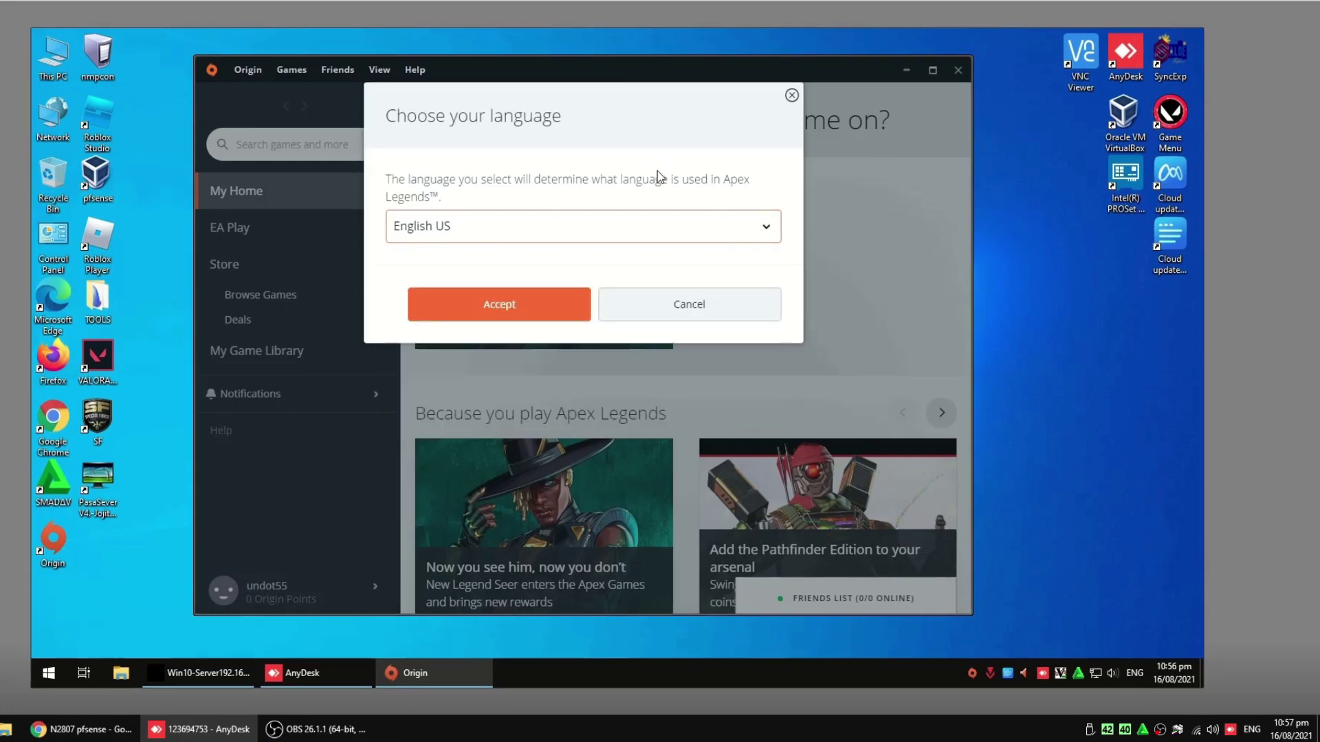
left_click(508, 317)
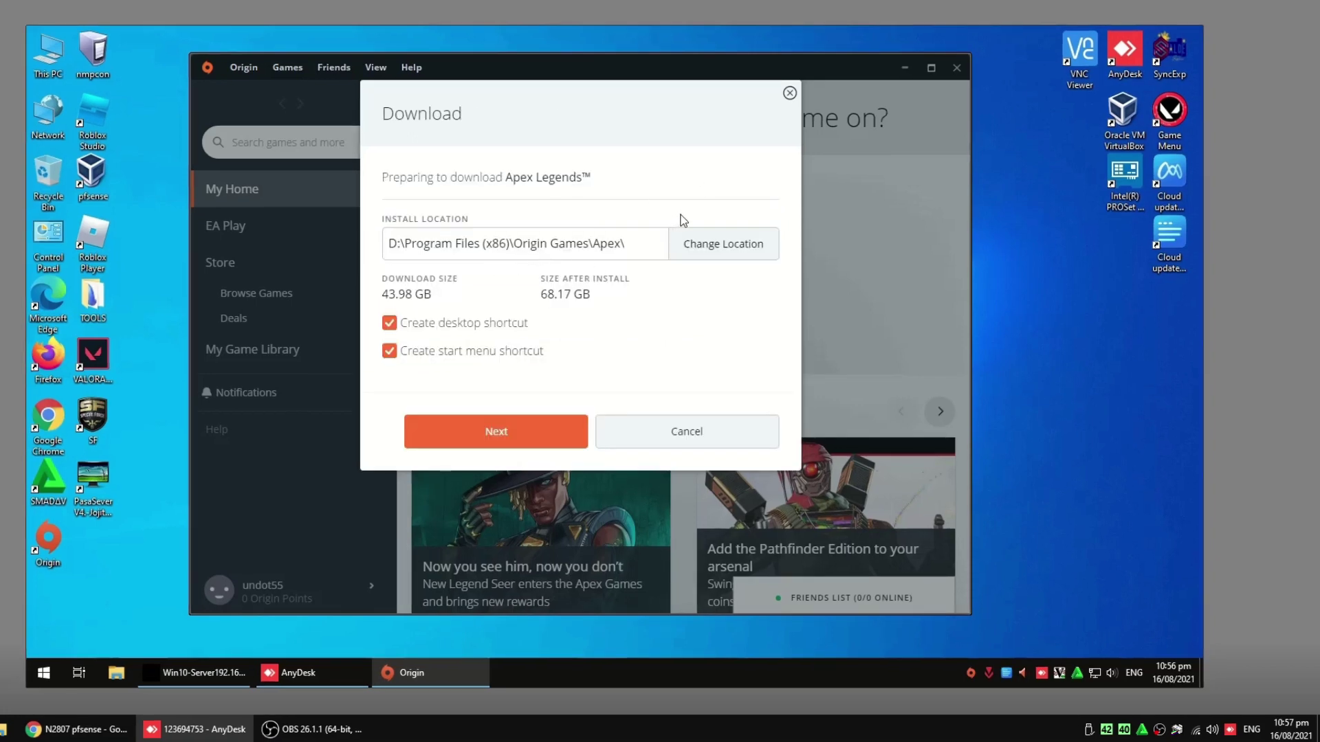
Step: Change the game's install location to a new Apex Legends folder in D:\Games\Online Games and continue
left_click(713, 254)
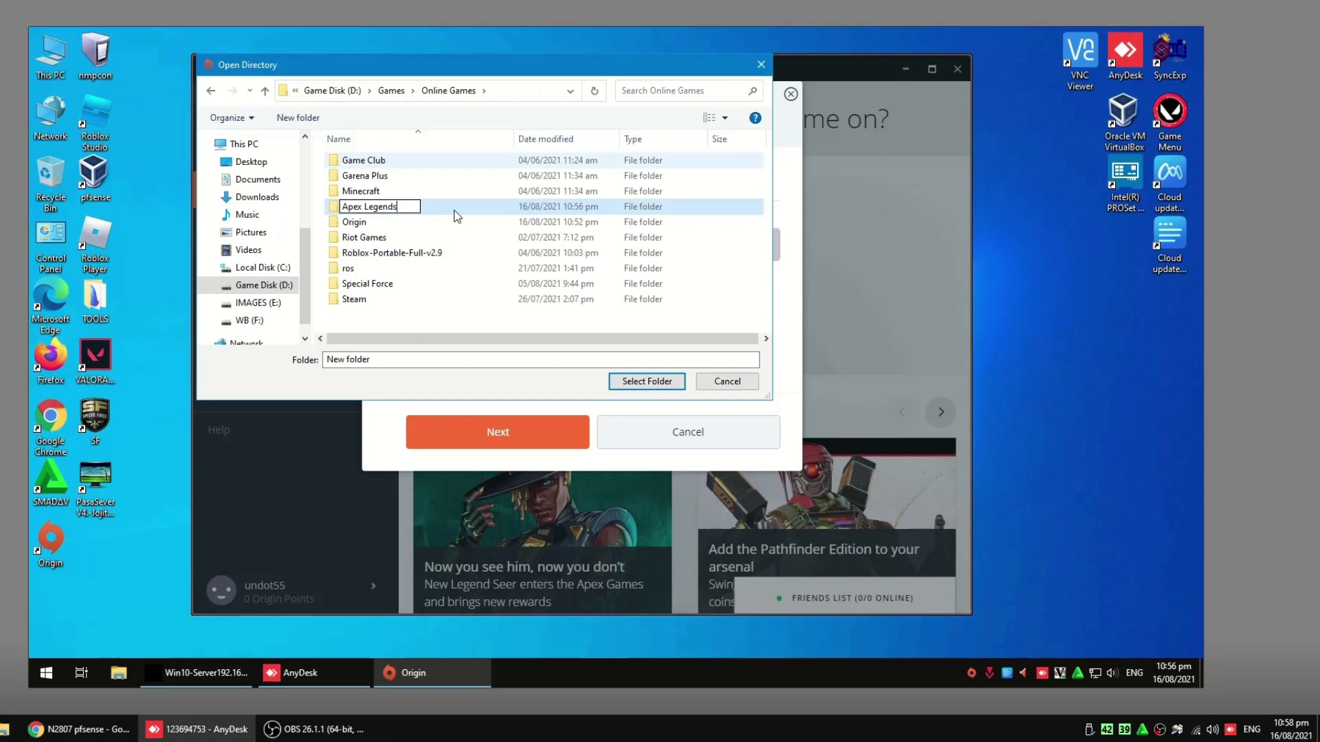
key("Return")
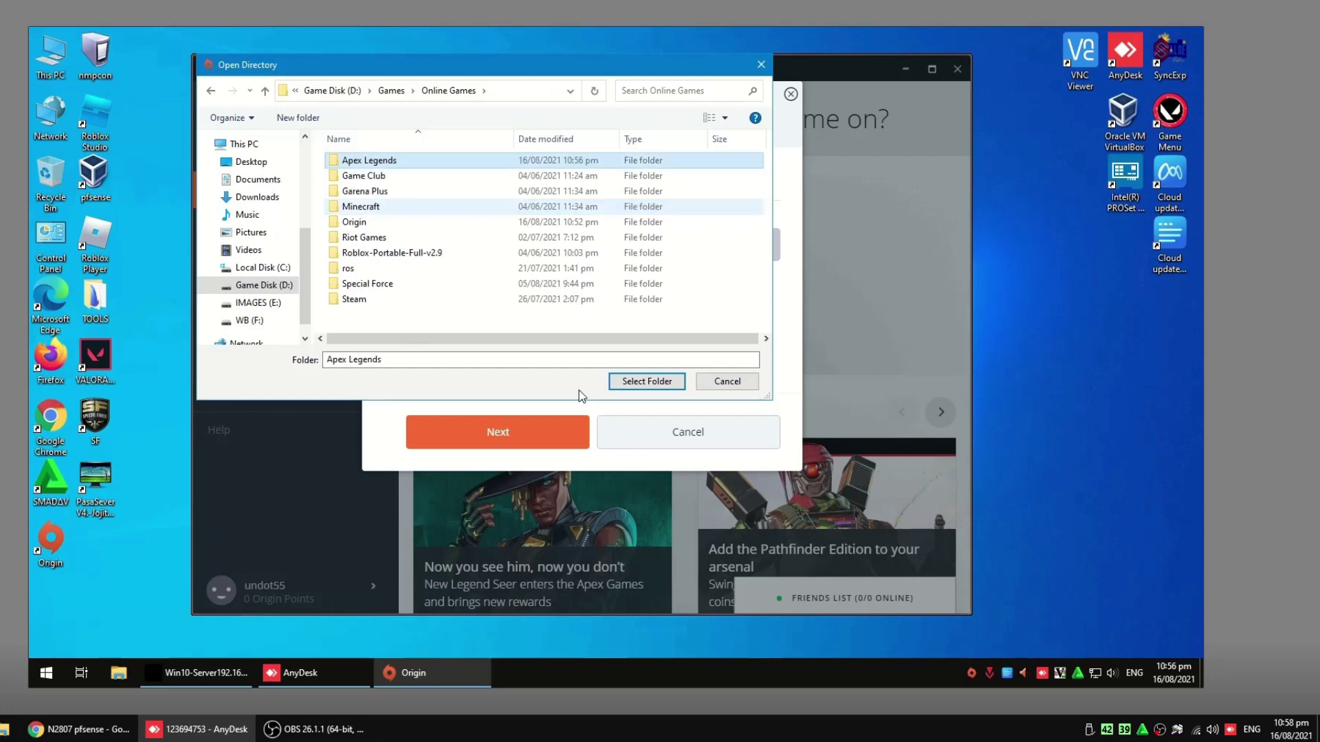
left_click(644, 385)
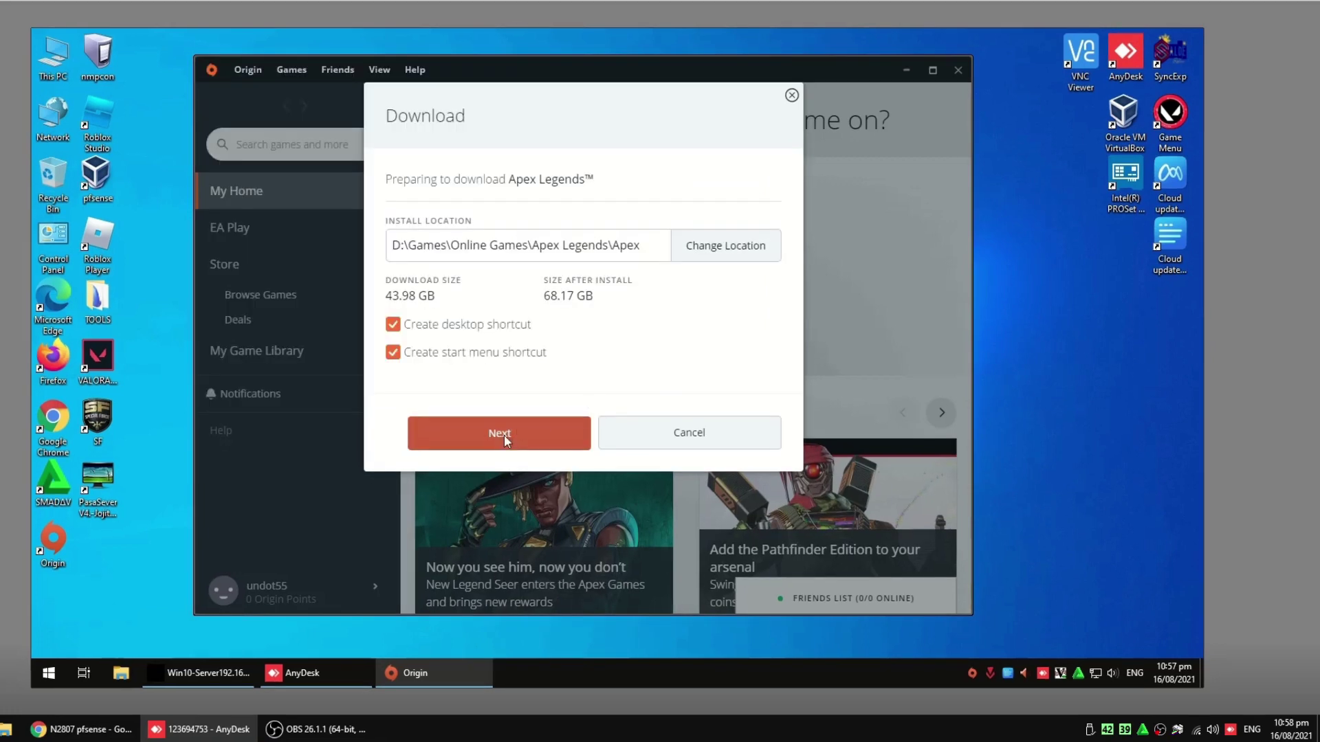
left_click(507, 437)
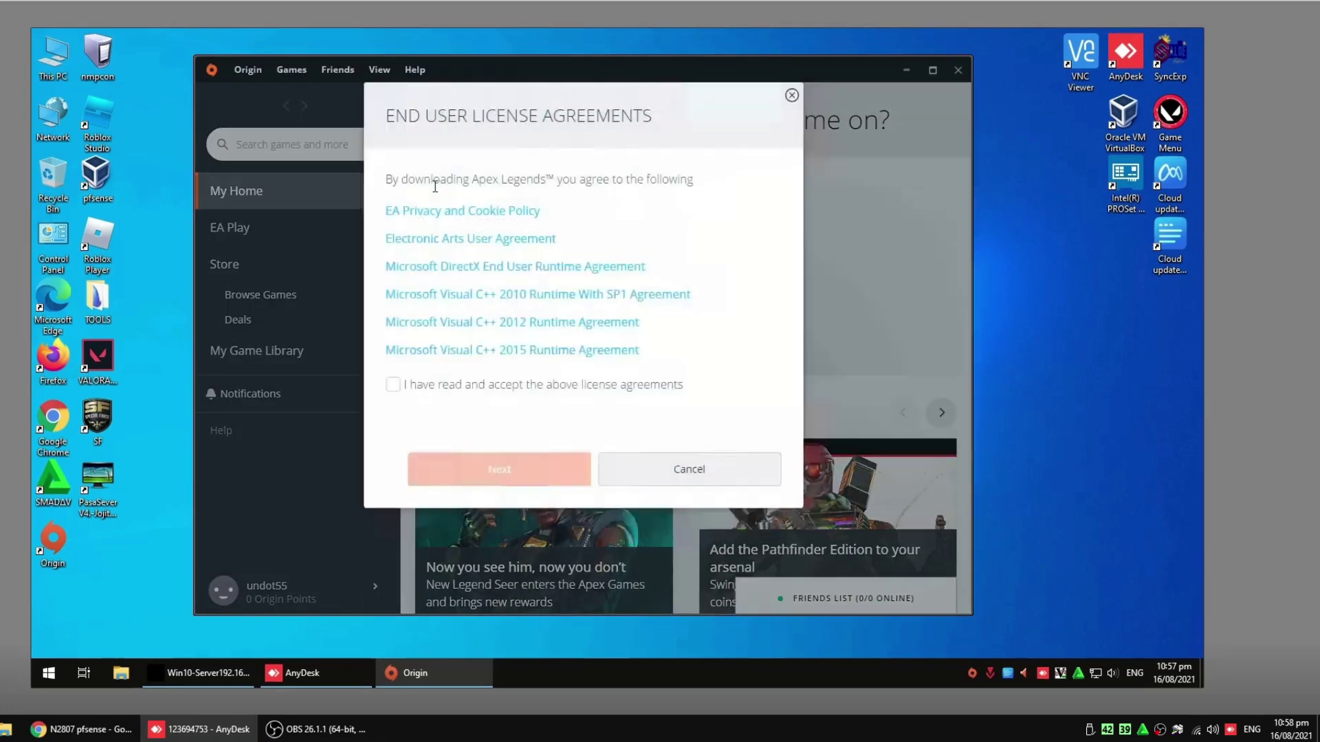
Step: Accept the license agreements to start the Apex Legends download and show its progress details
left_click(393, 386)
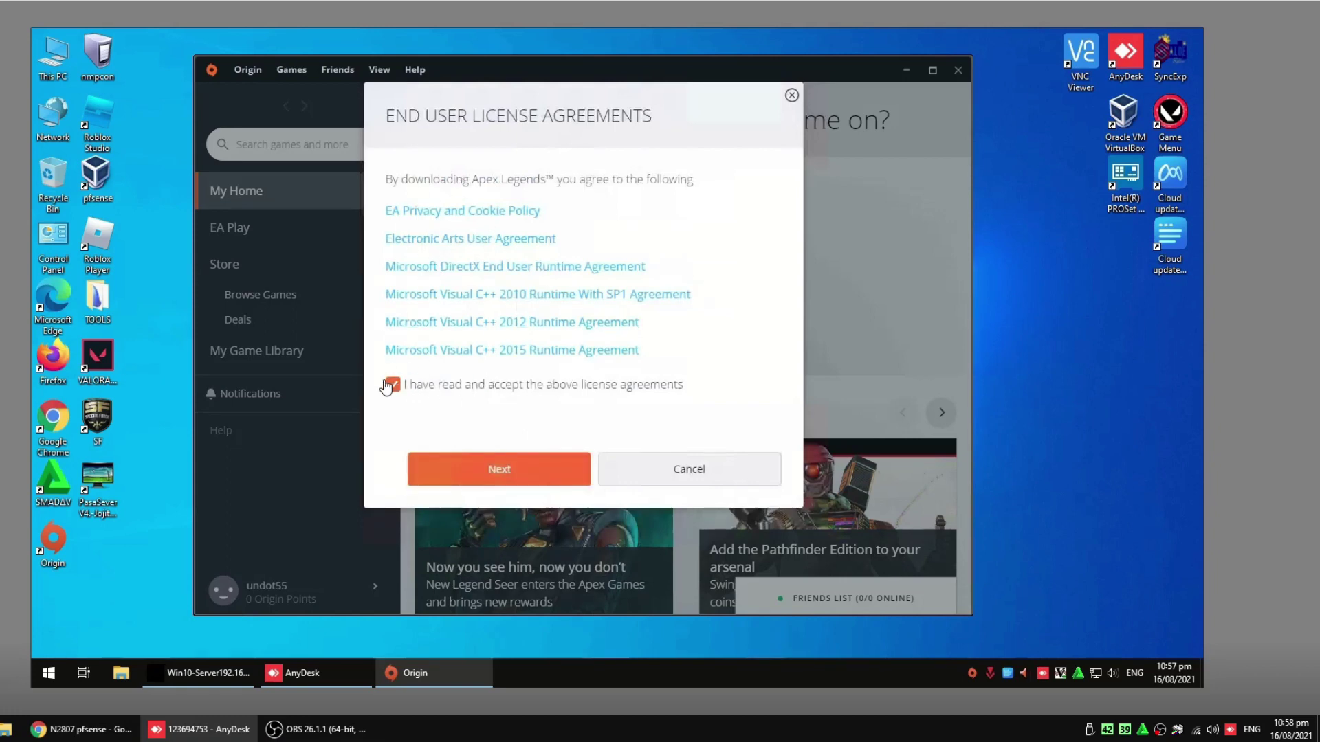
left_click(477, 477)
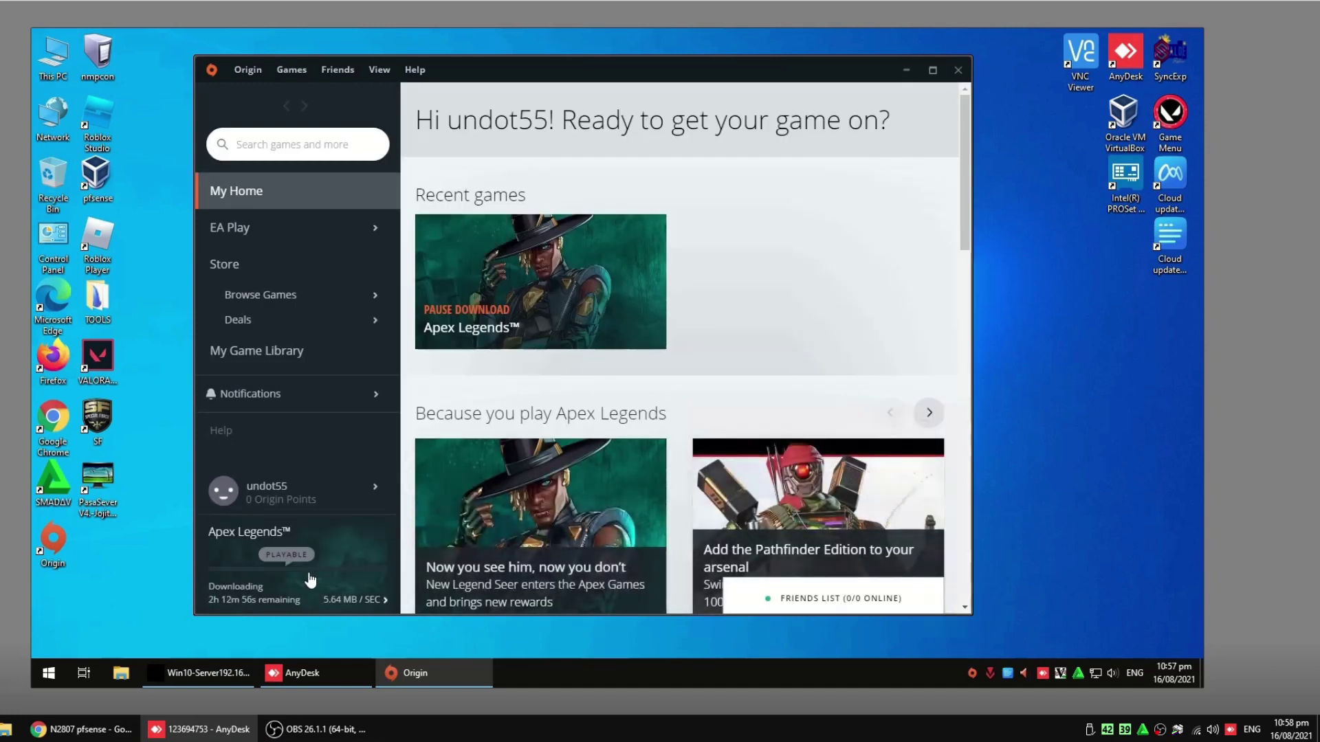
mouse_move(337, 557)
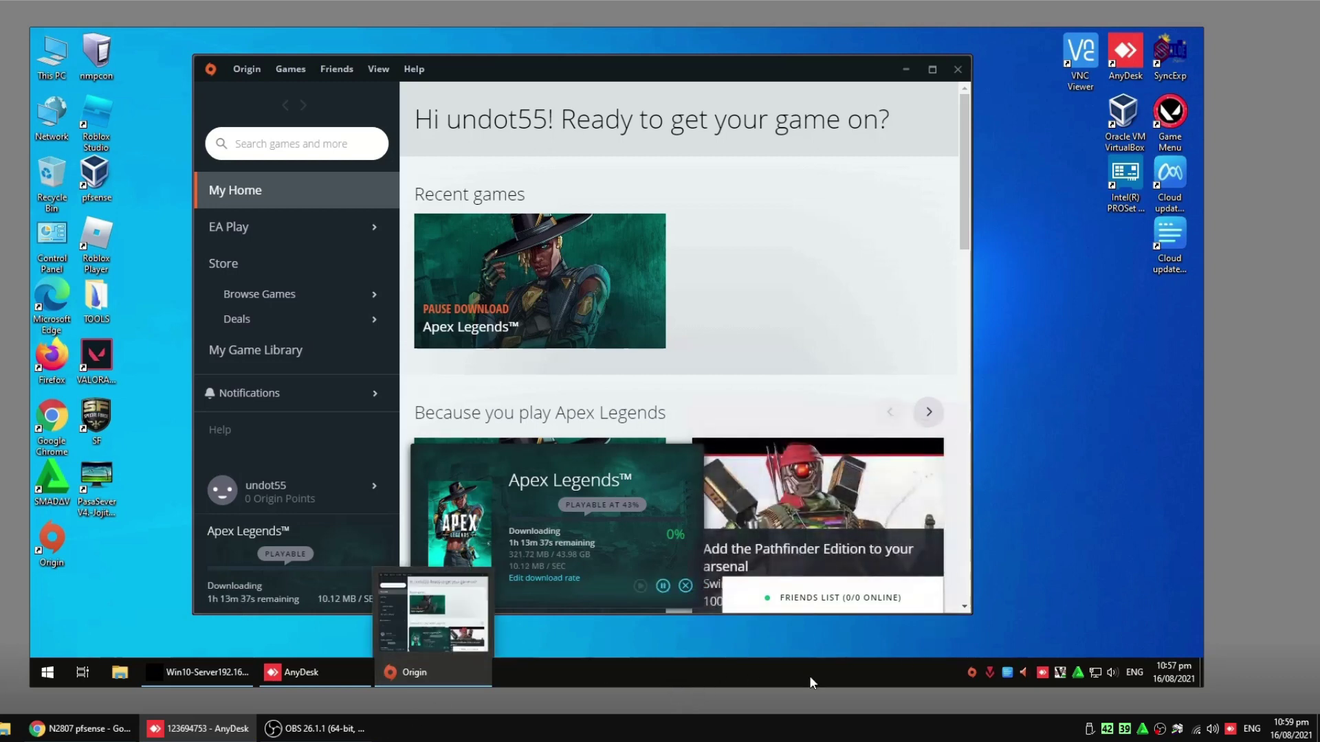
mouse_move(302, 672)
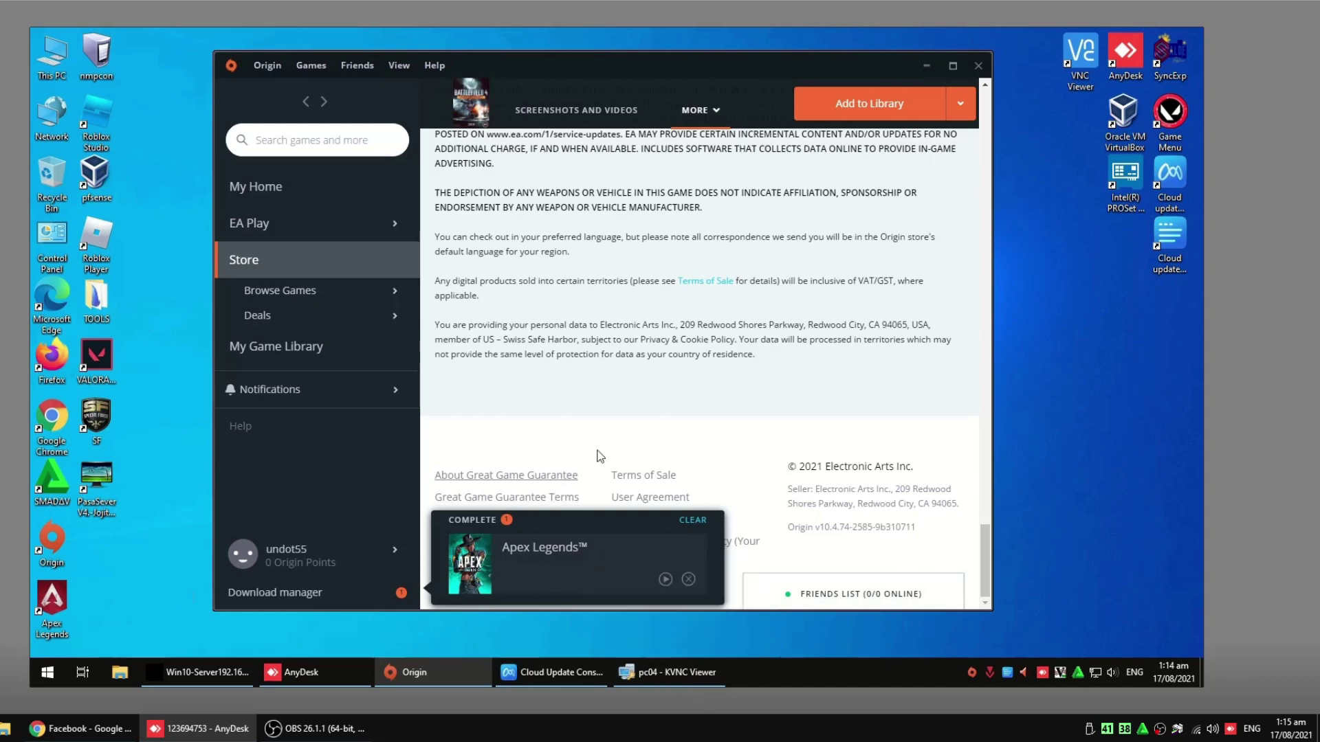
Step: Launch Apex Legends from the game library and dismiss the in-game overlay notice
left_click(288, 556)
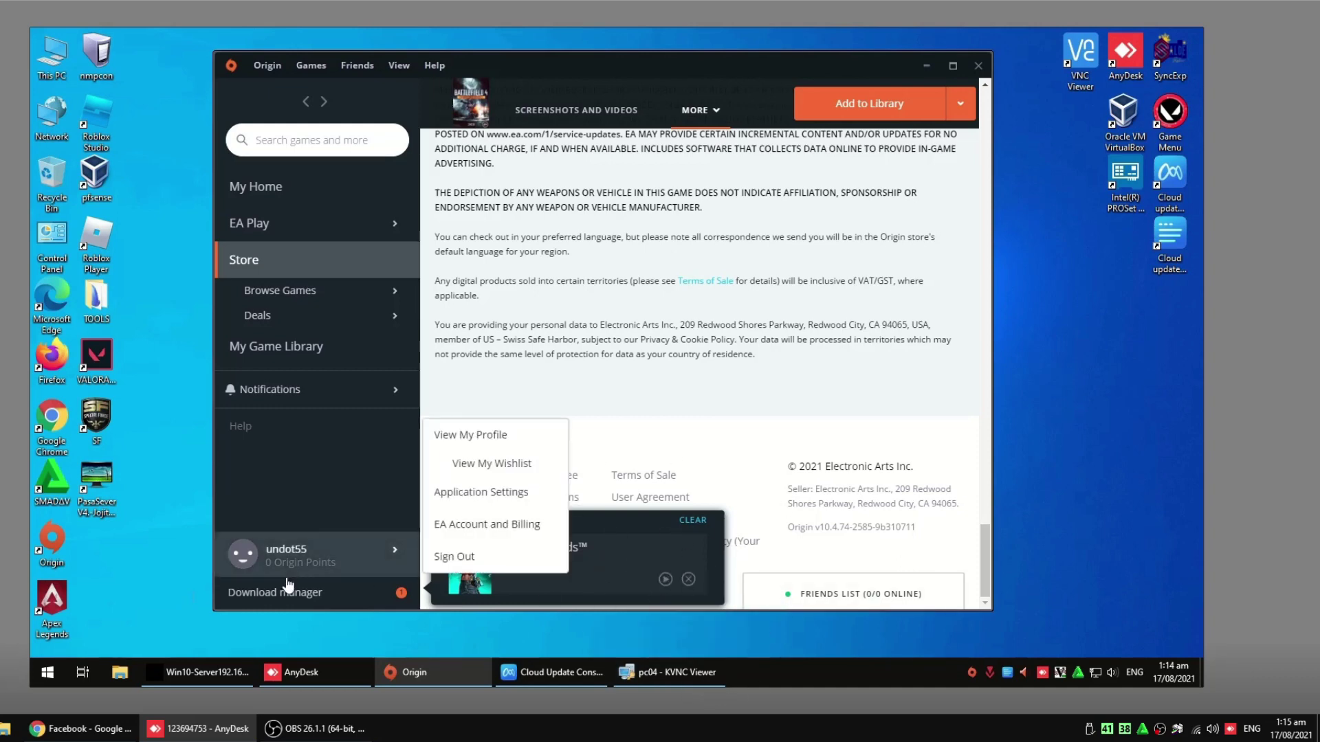
left_click(289, 585)
left_click(416, 352)
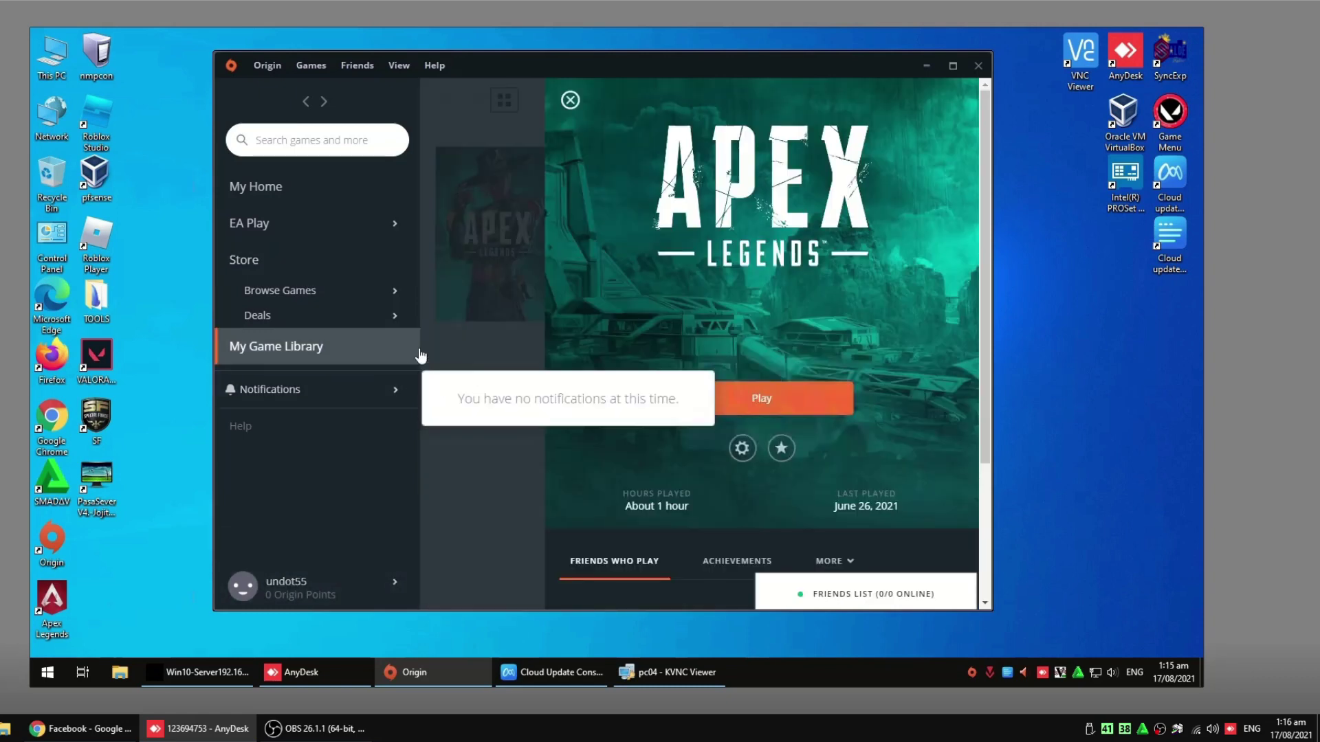
left_click(768, 405)
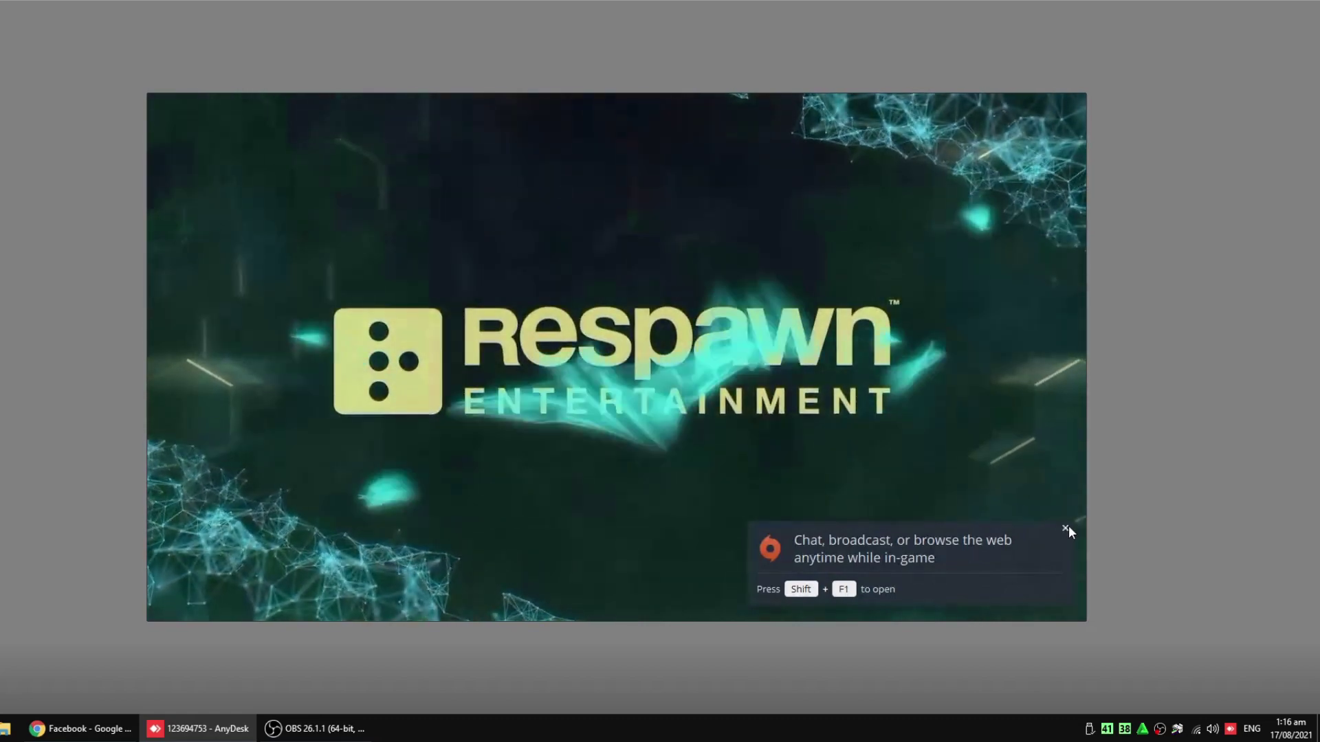
left_click(1065, 527)
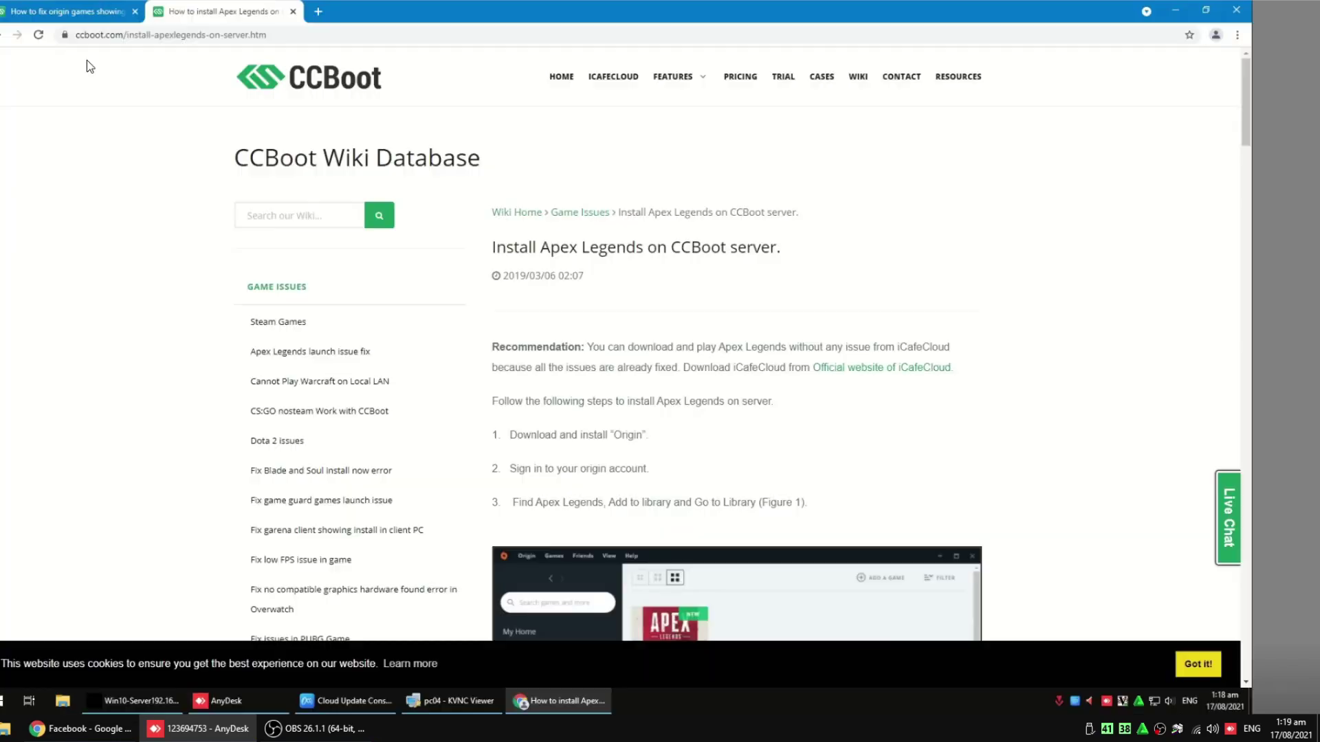
Step: In Chrome, examine the CCBoot wiki articles on fixing the Origin games Download issue and installing Apex Legends on a server
left_click(77, 15)
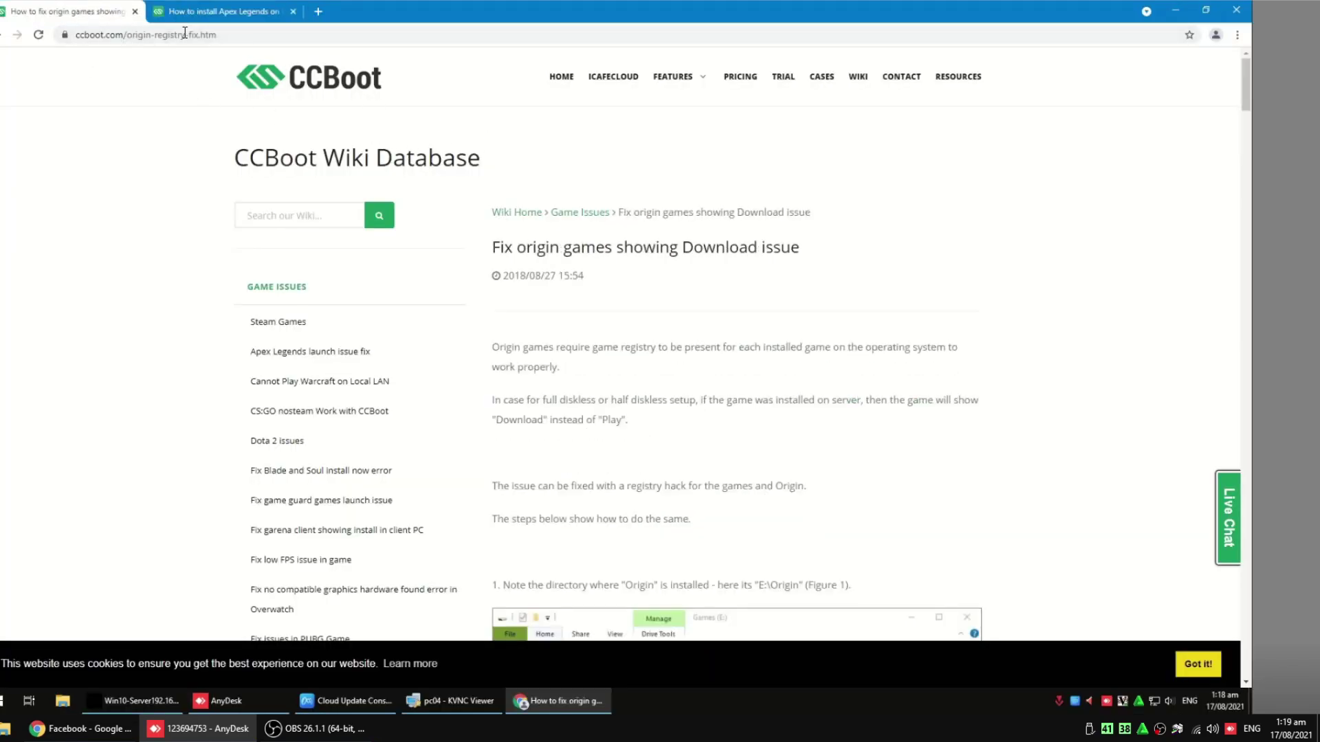
left_click(205, 15)
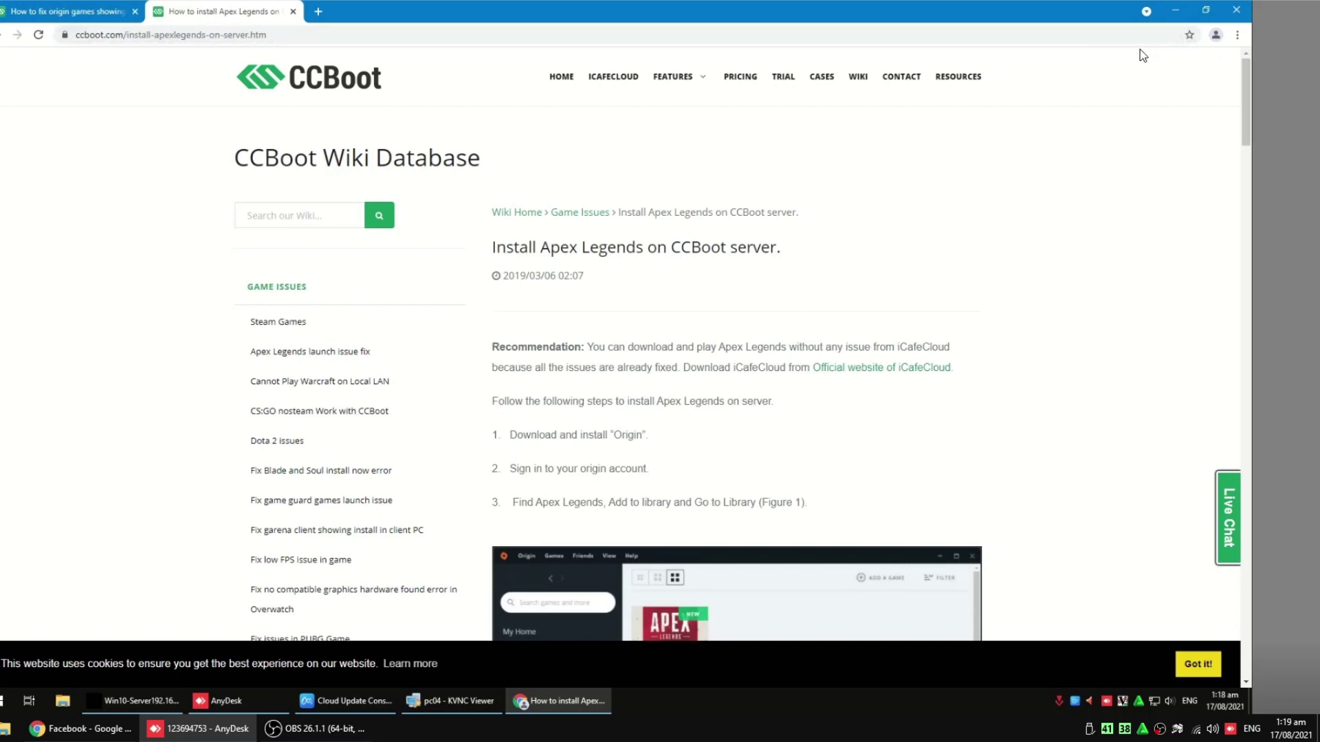
scroll(1209, 235, "down", 10)
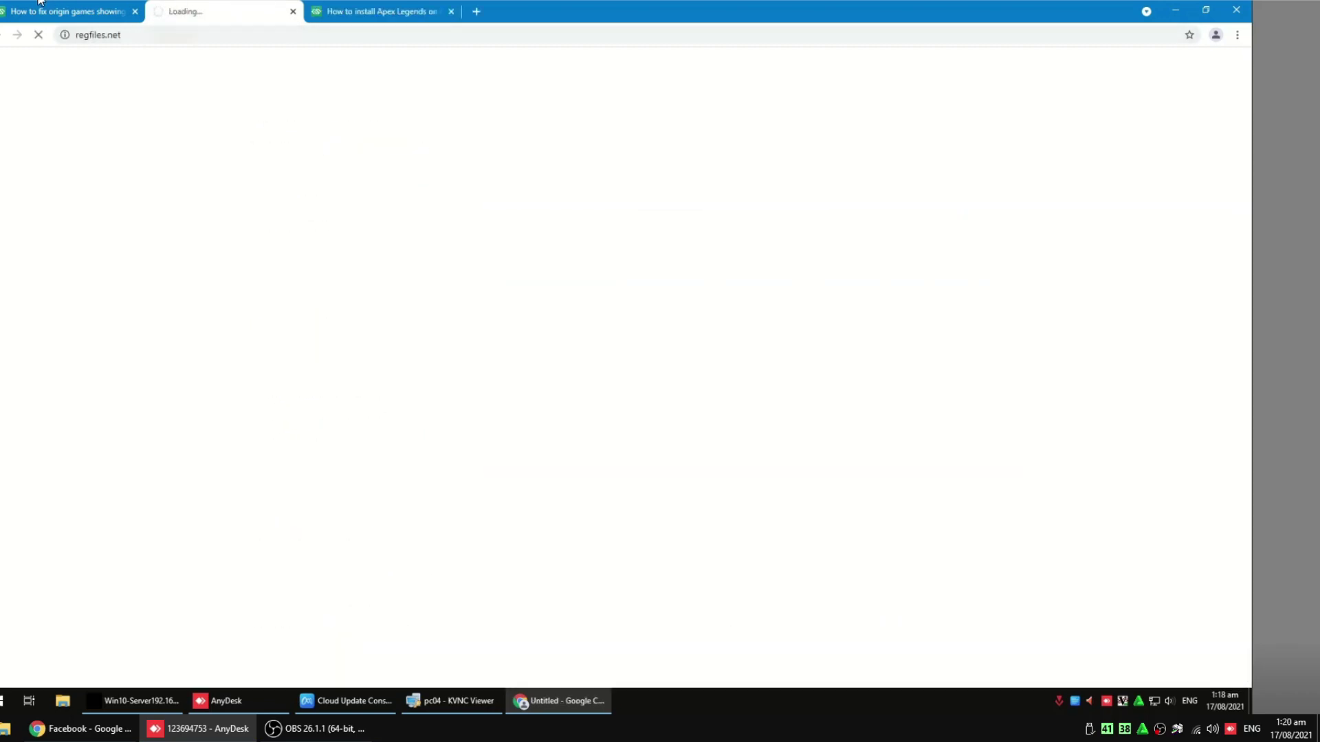
Step: Examine the CCBoot article's steps for customizing the Origin registry on regfiles.net, downloading it and copying it to Origin's install location
scroll(797, 275, "down", 8)
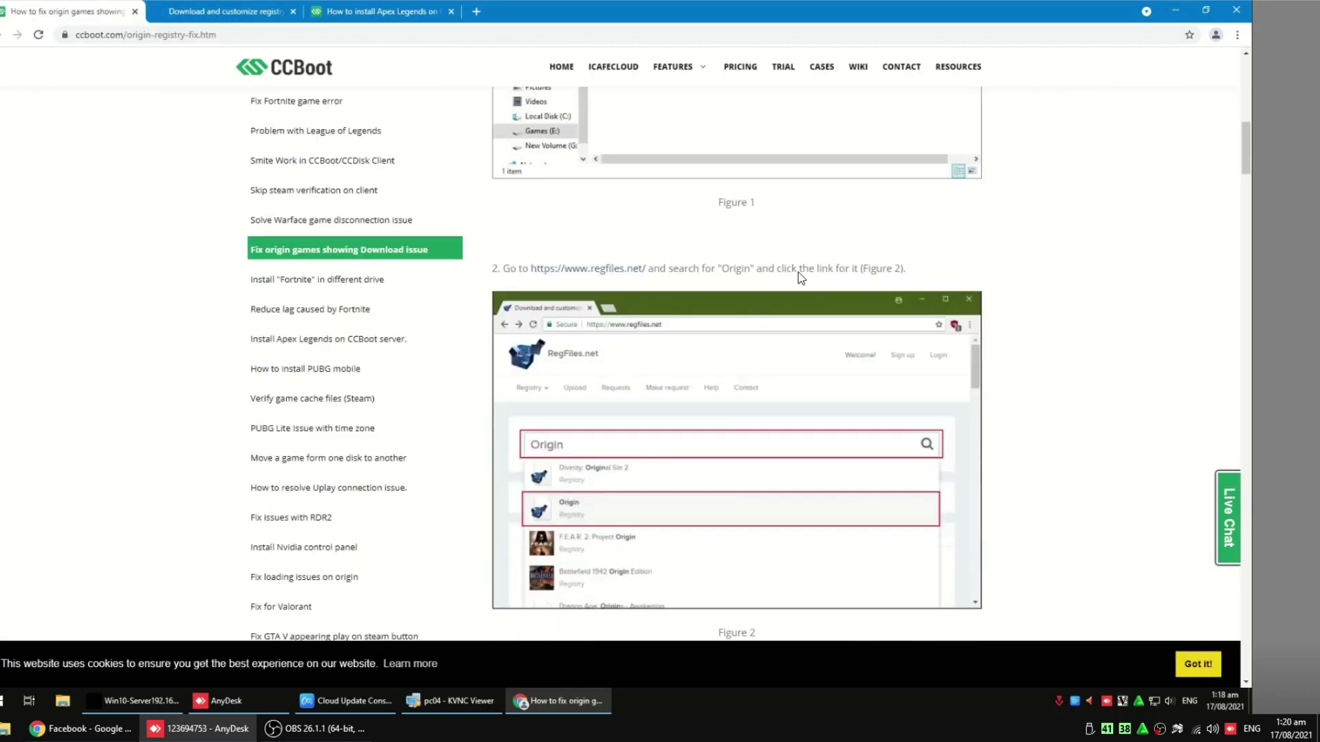
scroll(794, 281, "down", 10)
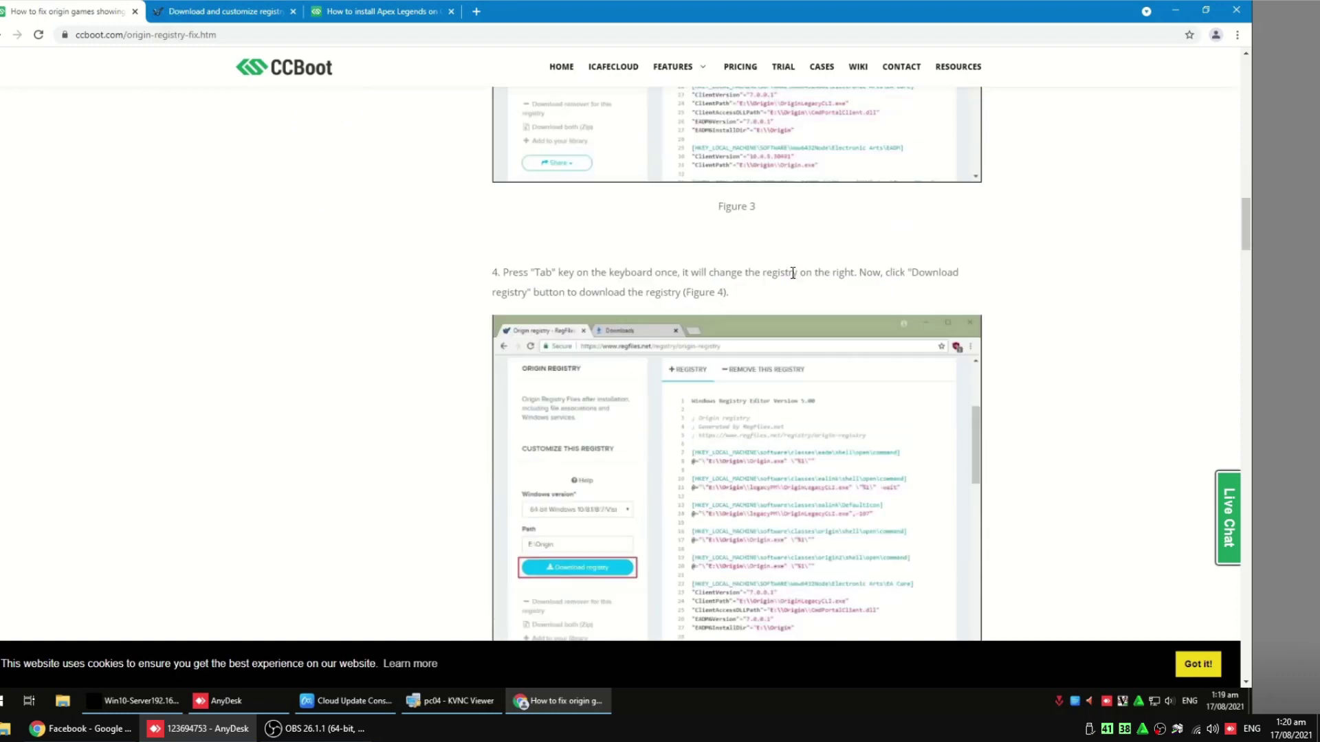
scroll(795, 278, "down", 3)
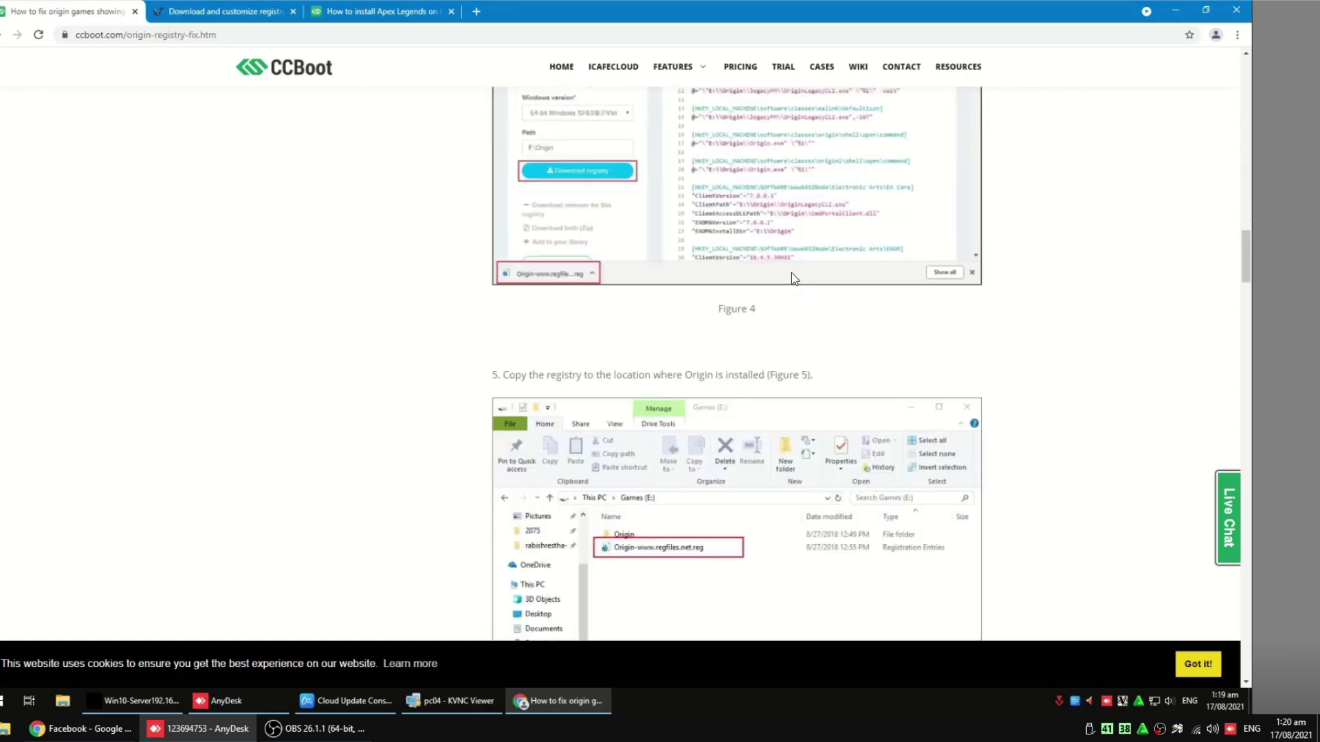
scroll(795, 279, "down", 1)
scroll(777, 289, "up", 9)
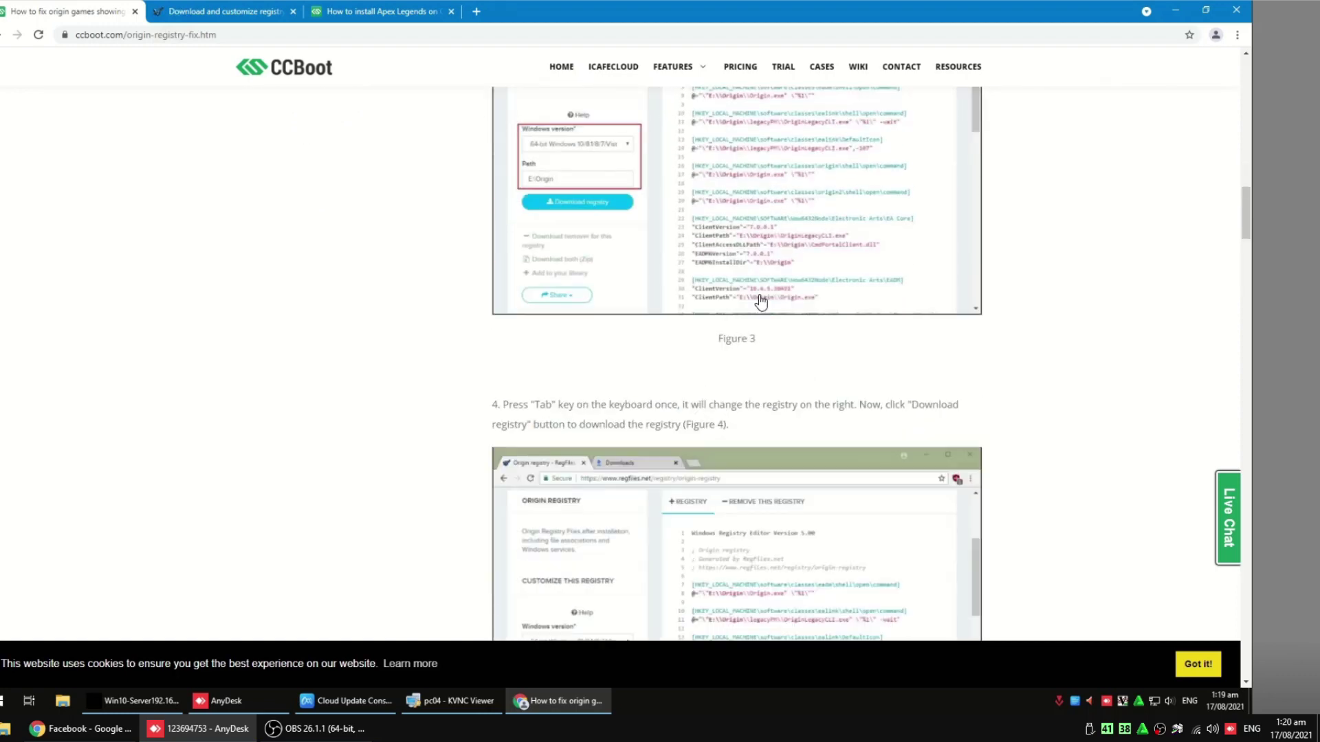
scroll(801, 281, "up", 5)
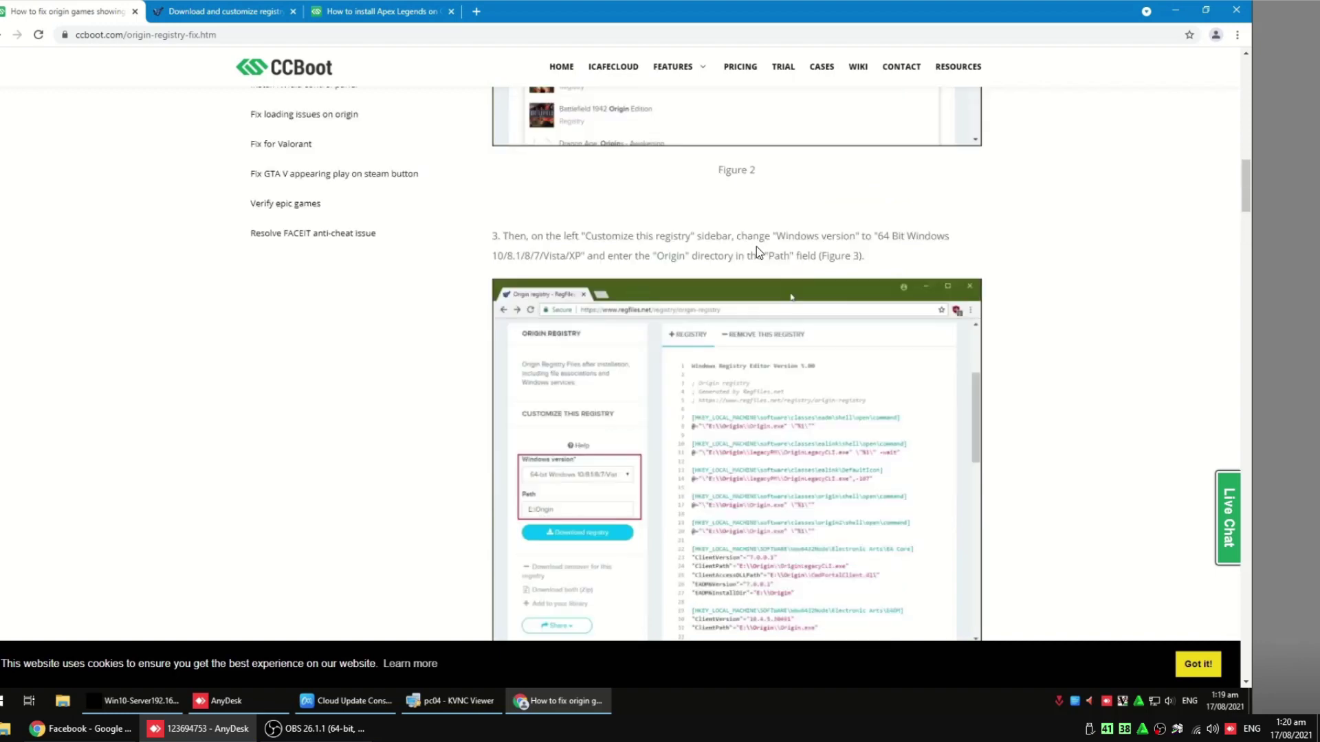
scroll(756, 252, "up", 5)
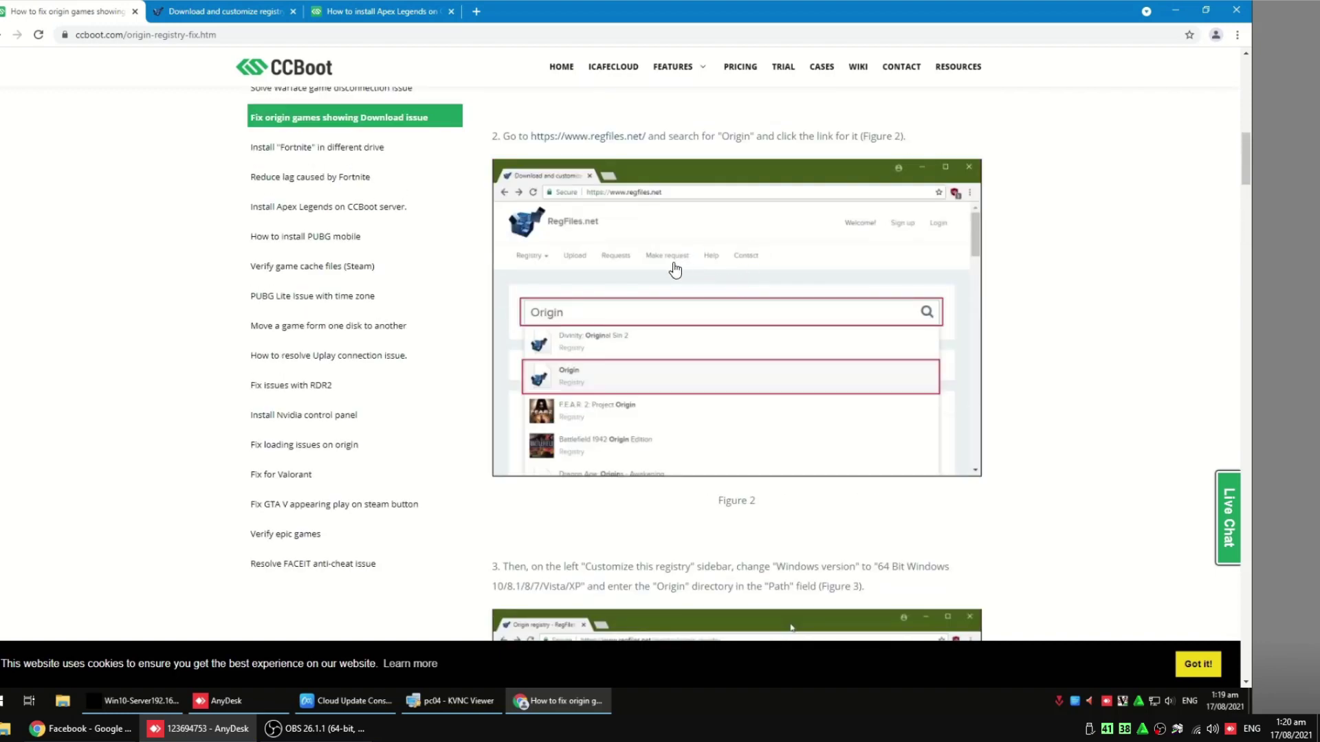
scroll(505, 223, "down", 7)
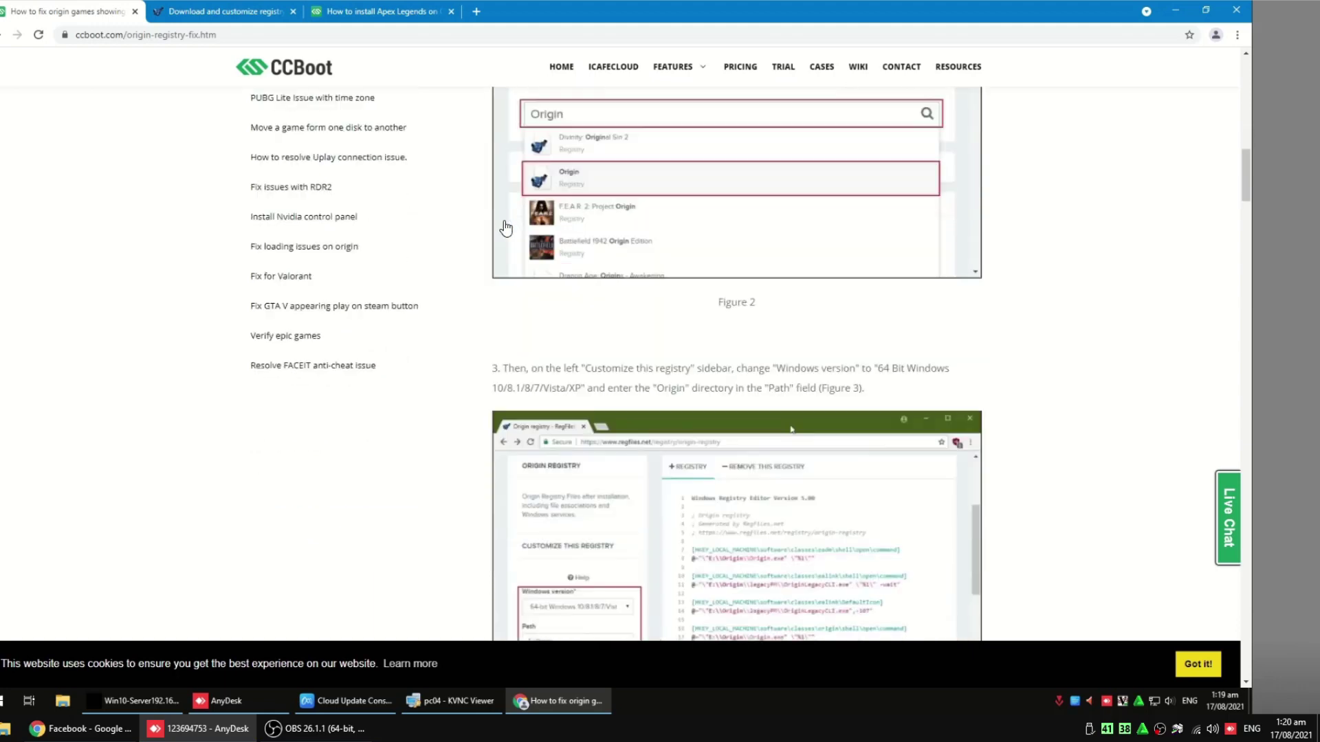
Step: Open the Origin registry page from the Apps category on RegFiles.net and go to its customization settings
left_click(349, 14)
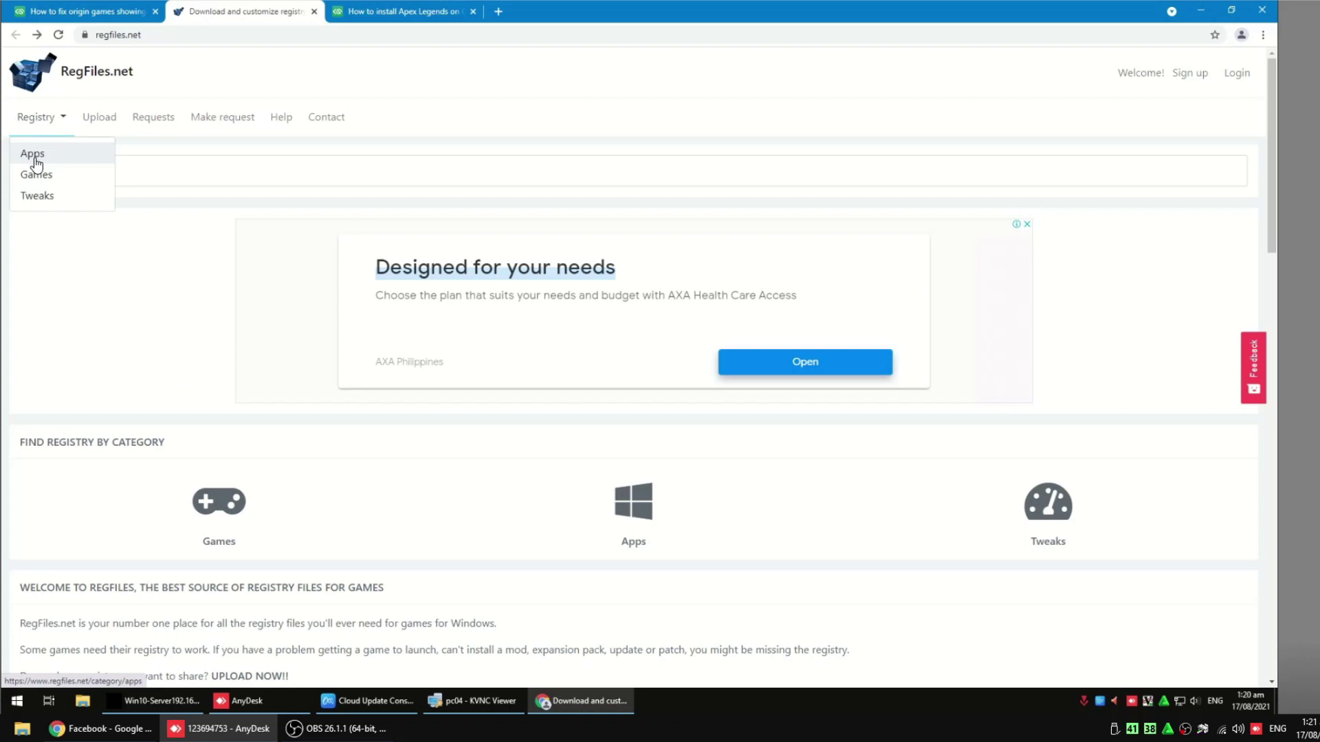
left_click(41, 160)
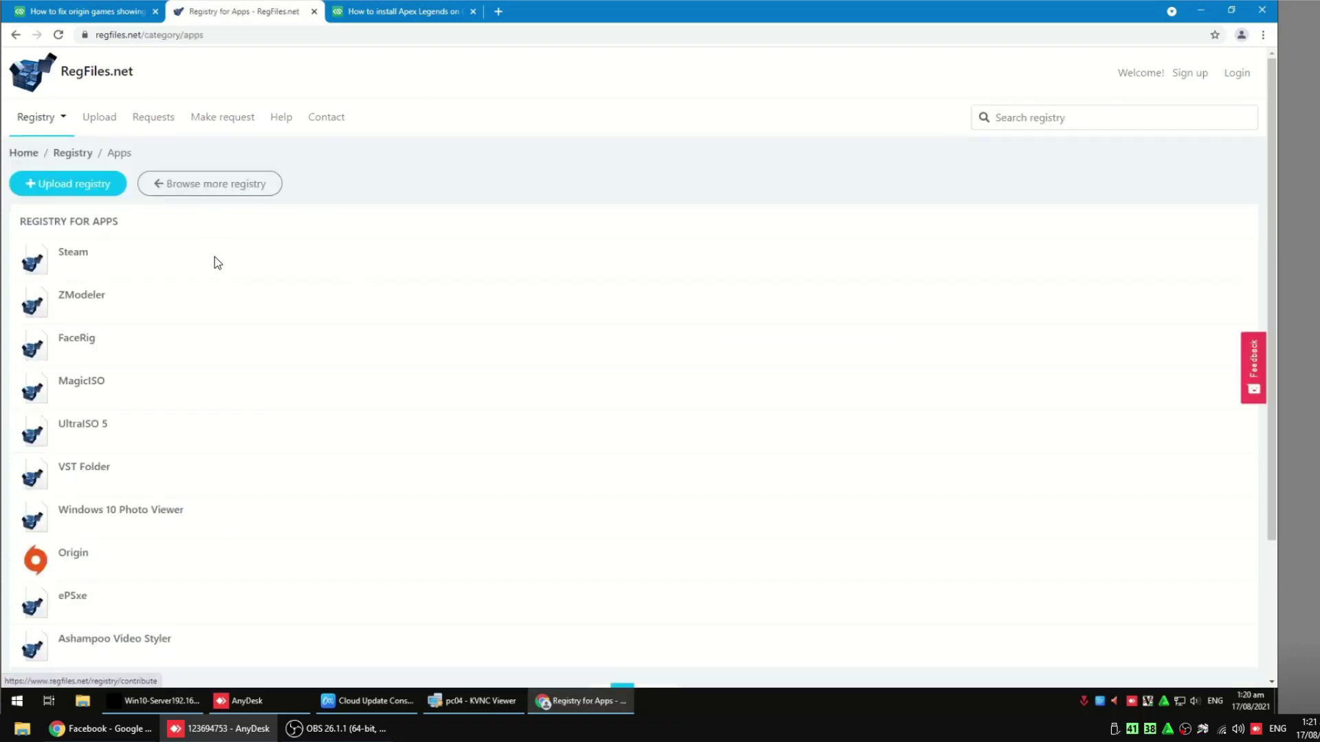
scroll(319, 378, "down", 1)
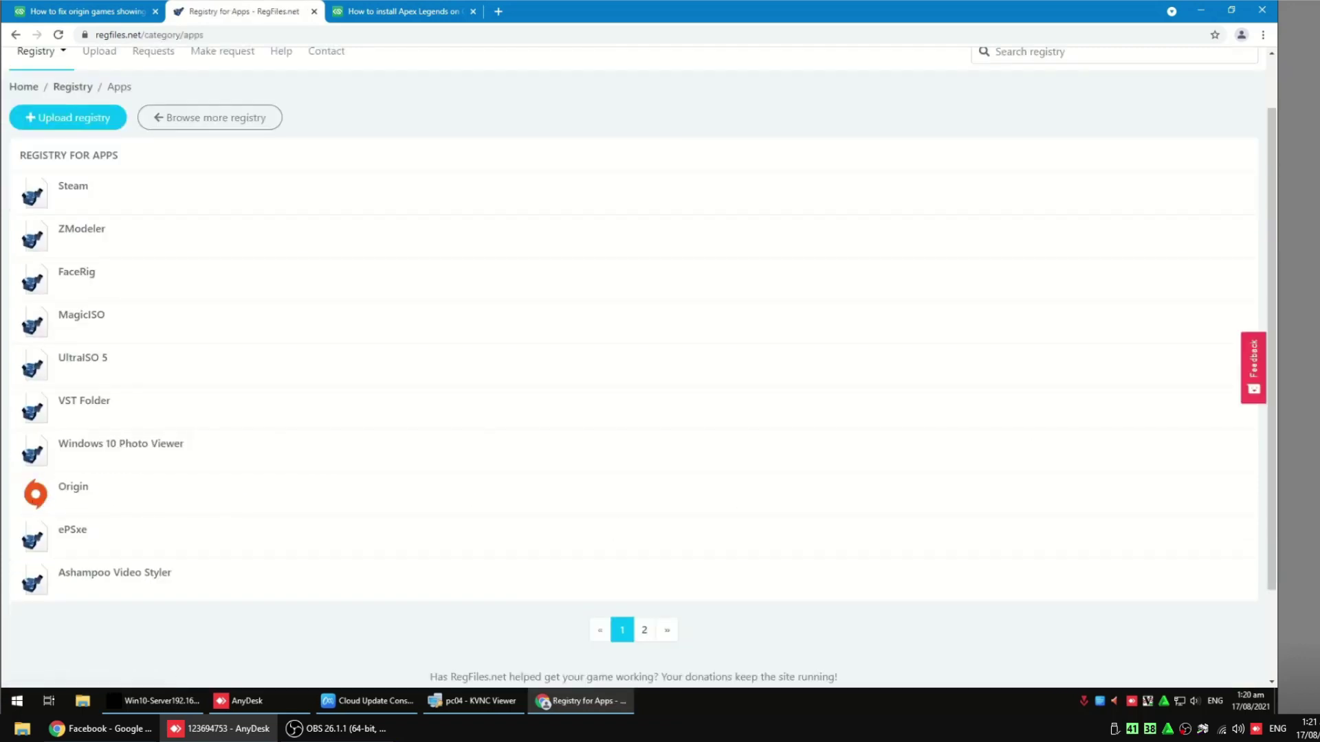
left_click(52, 496)
scroll(480, 439, "down", 8)
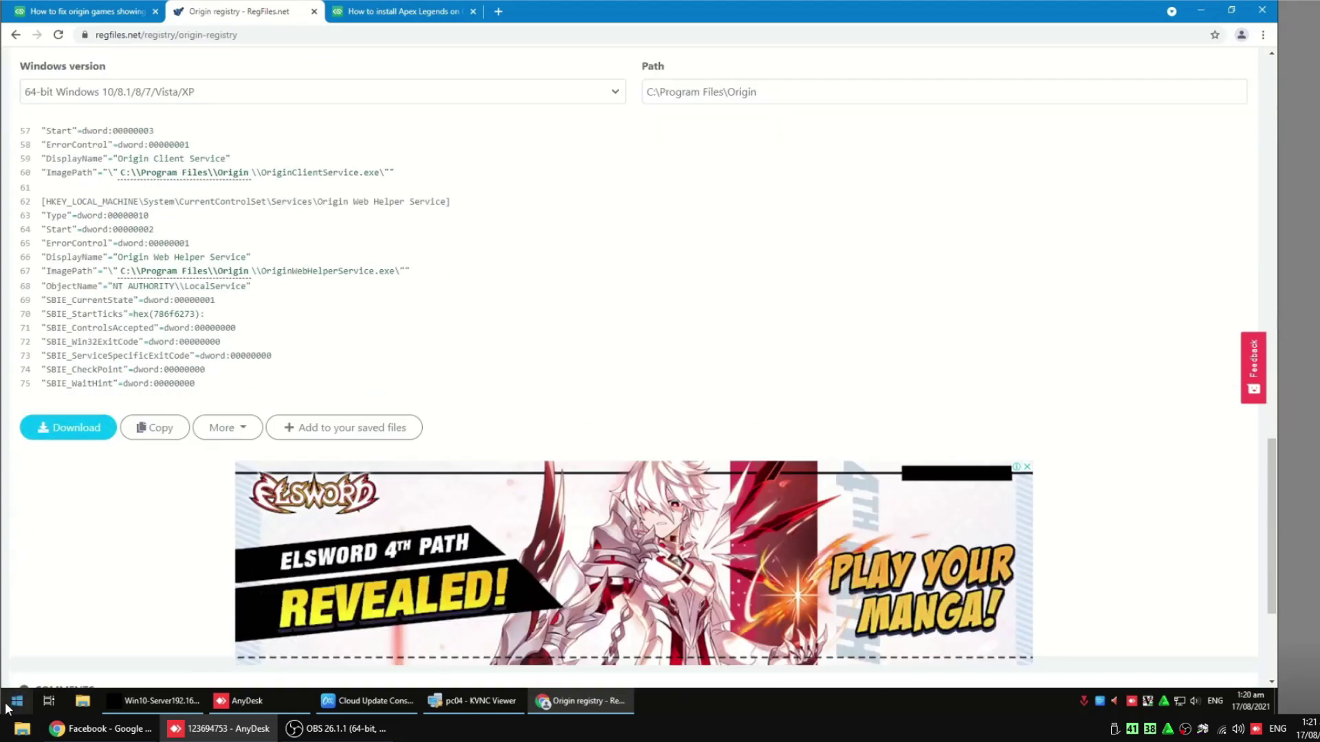
Step: Copy the Origin folder's path from the game disk and set the registry's path to D:\Games\Online Games\Origin
left_click(82, 701)
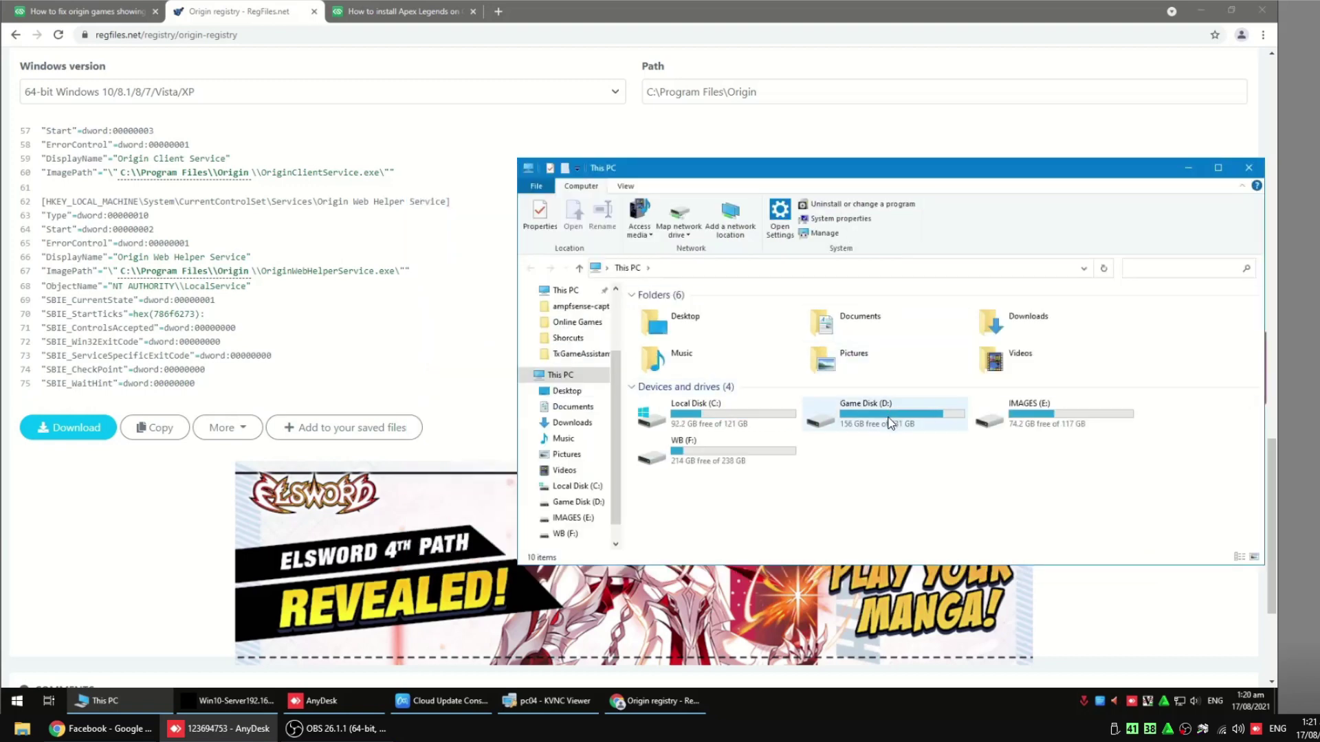
double_click(883, 418)
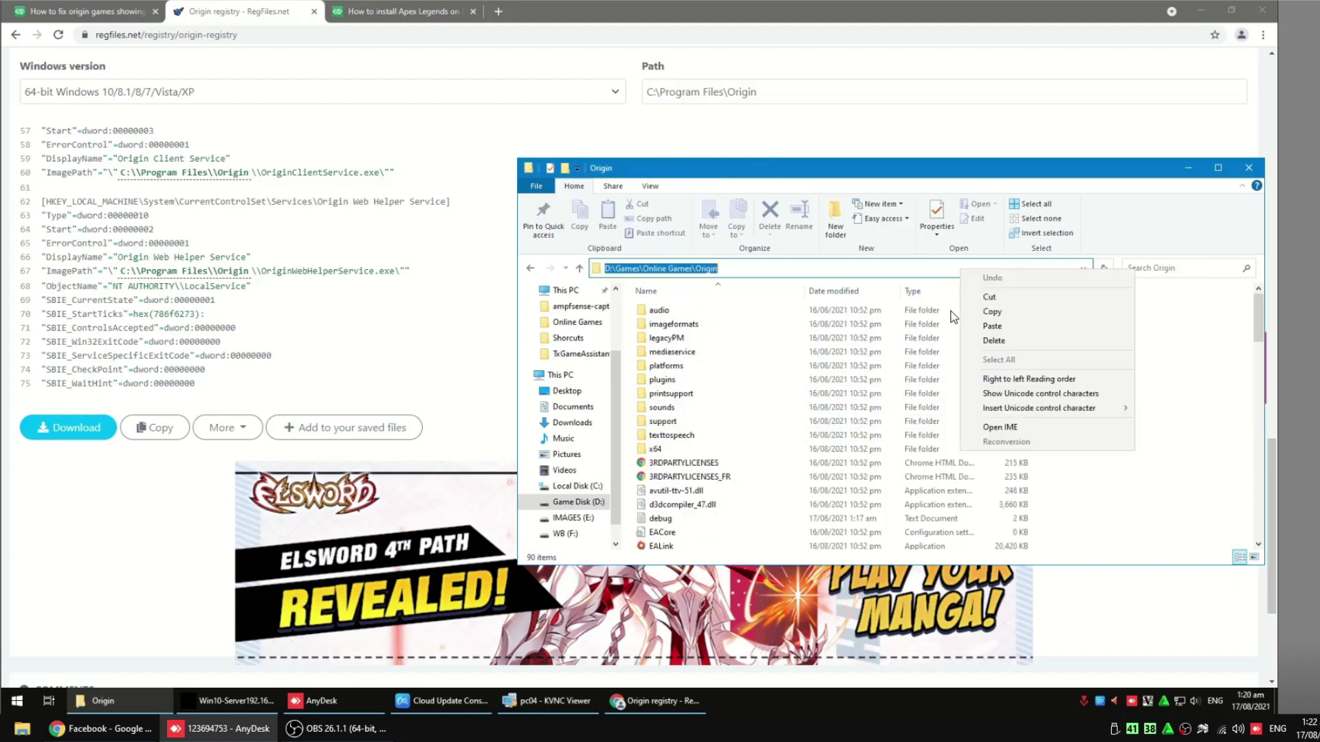
left_click(812, 91)
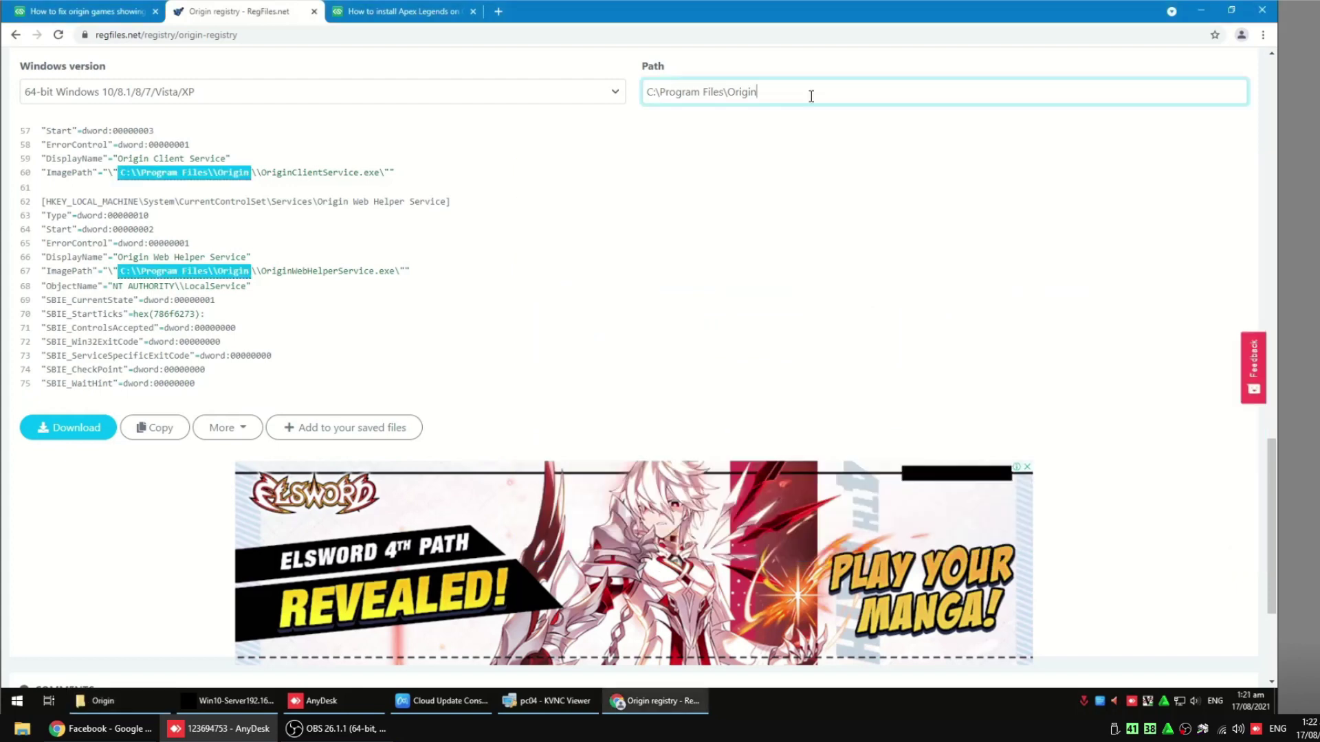
left_click_drag(811, 92, 627, 114)
right_click(723, 92)
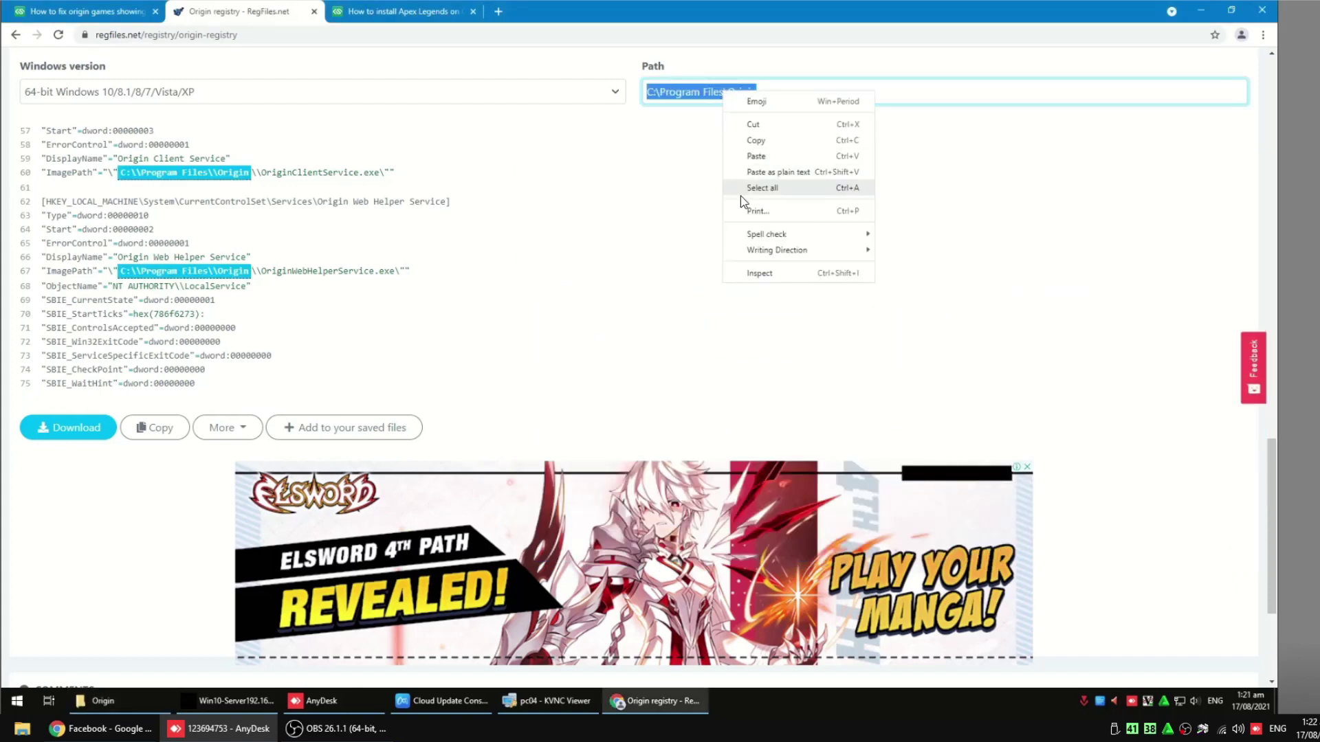
left_click(756, 156)
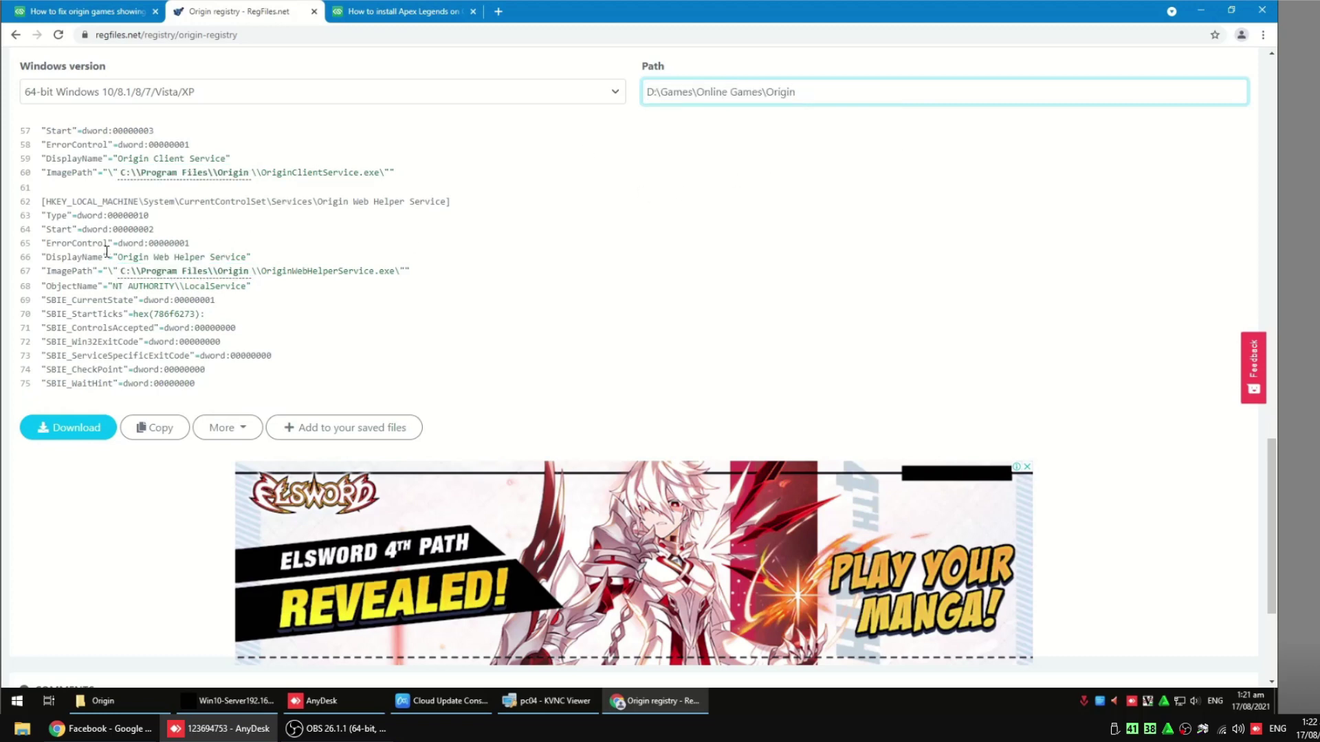
left_click(672, 217)
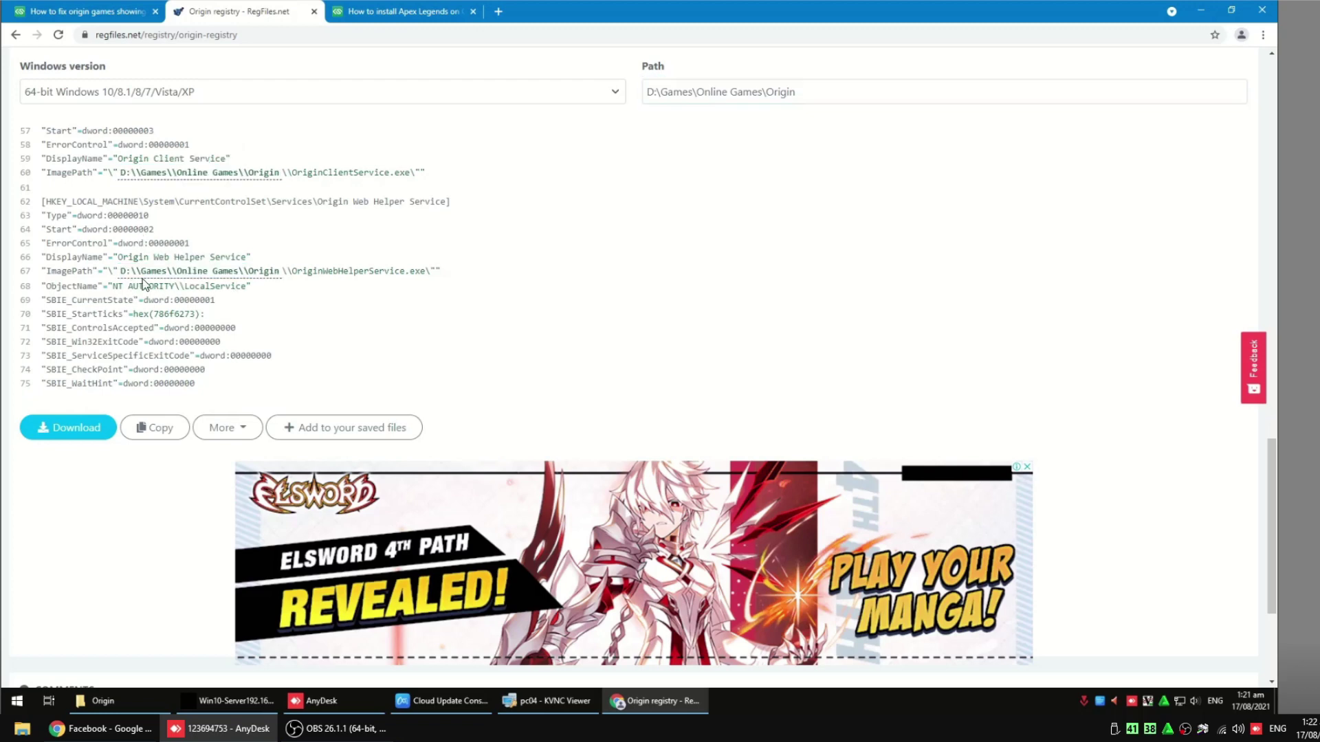
Step: Download the customized Origin registry file, check its paths in Notepad and close it
left_click(73, 430)
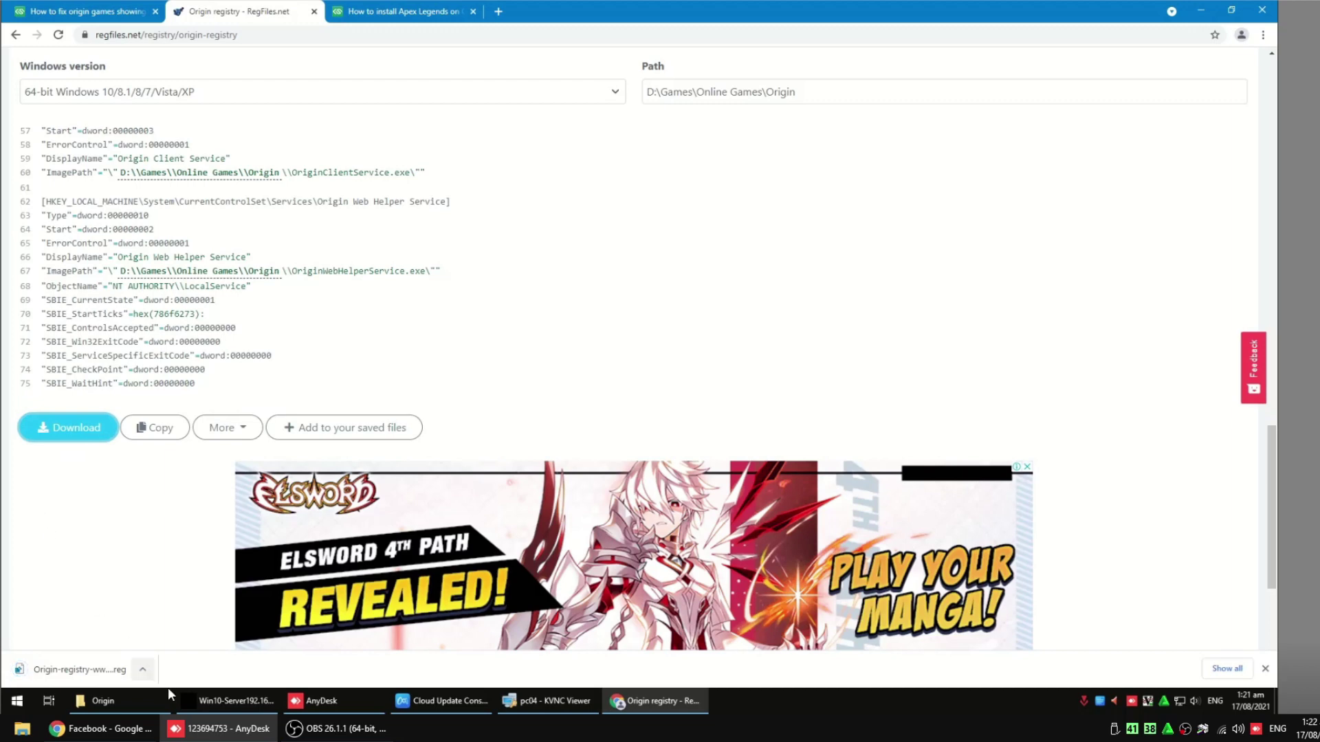
left_click(20, 668)
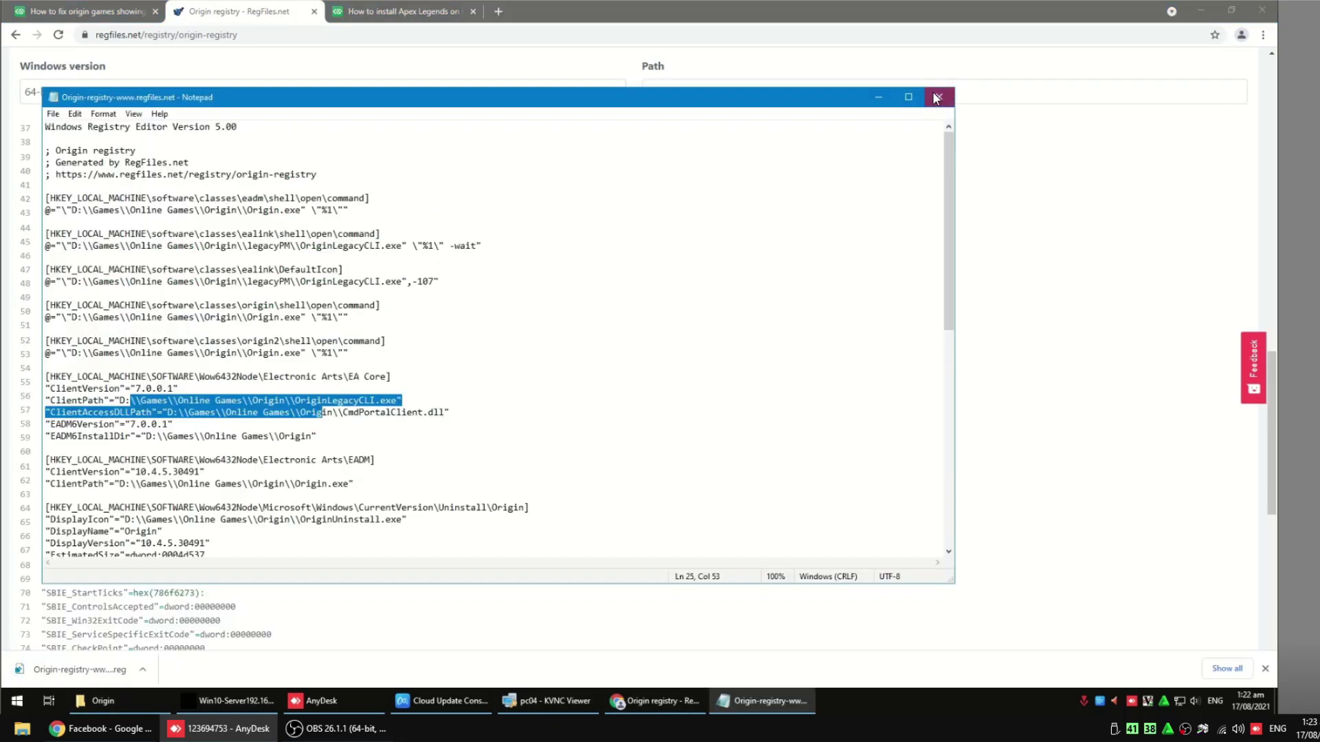
left_click(936, 98)
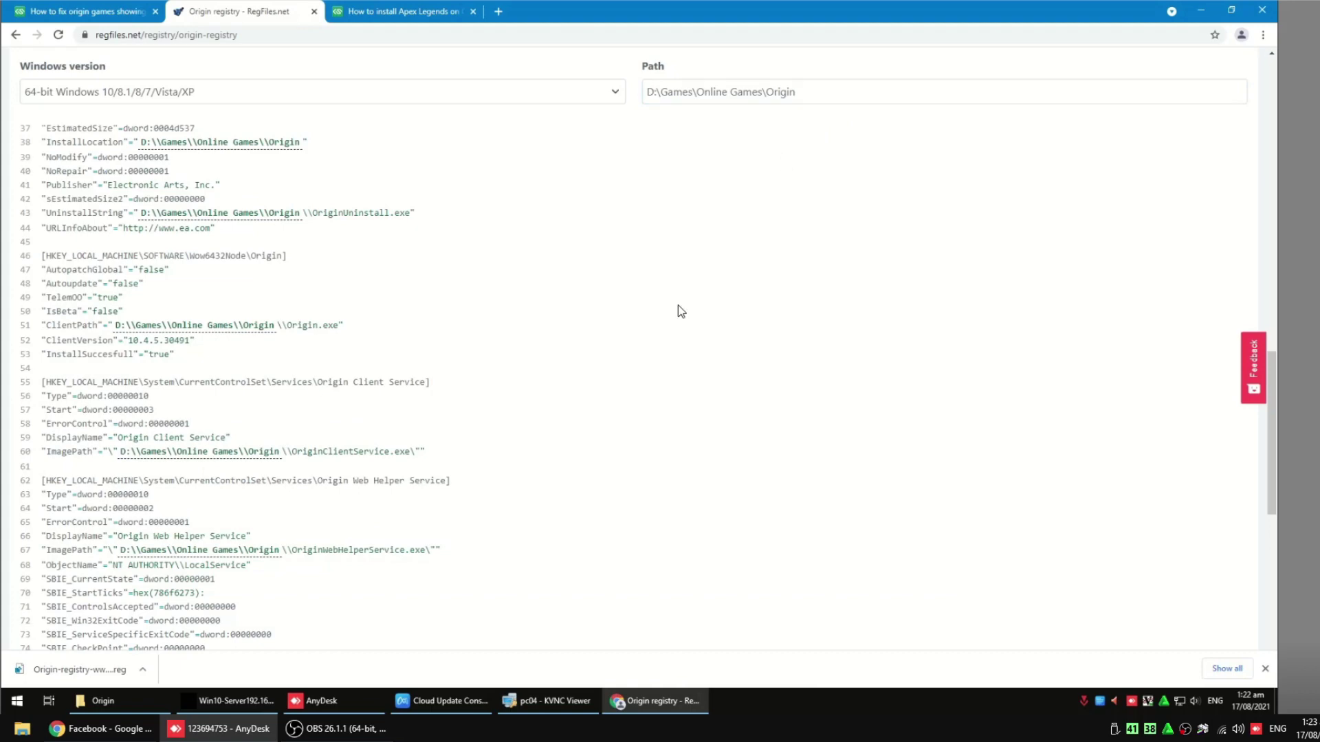
Step: Review the CCBoot guides on the Origin fix and Apex Legends installation, and open the RegFiles.net games registry list
left_click(89, 12)
scroll(467, 355, "up", 10)
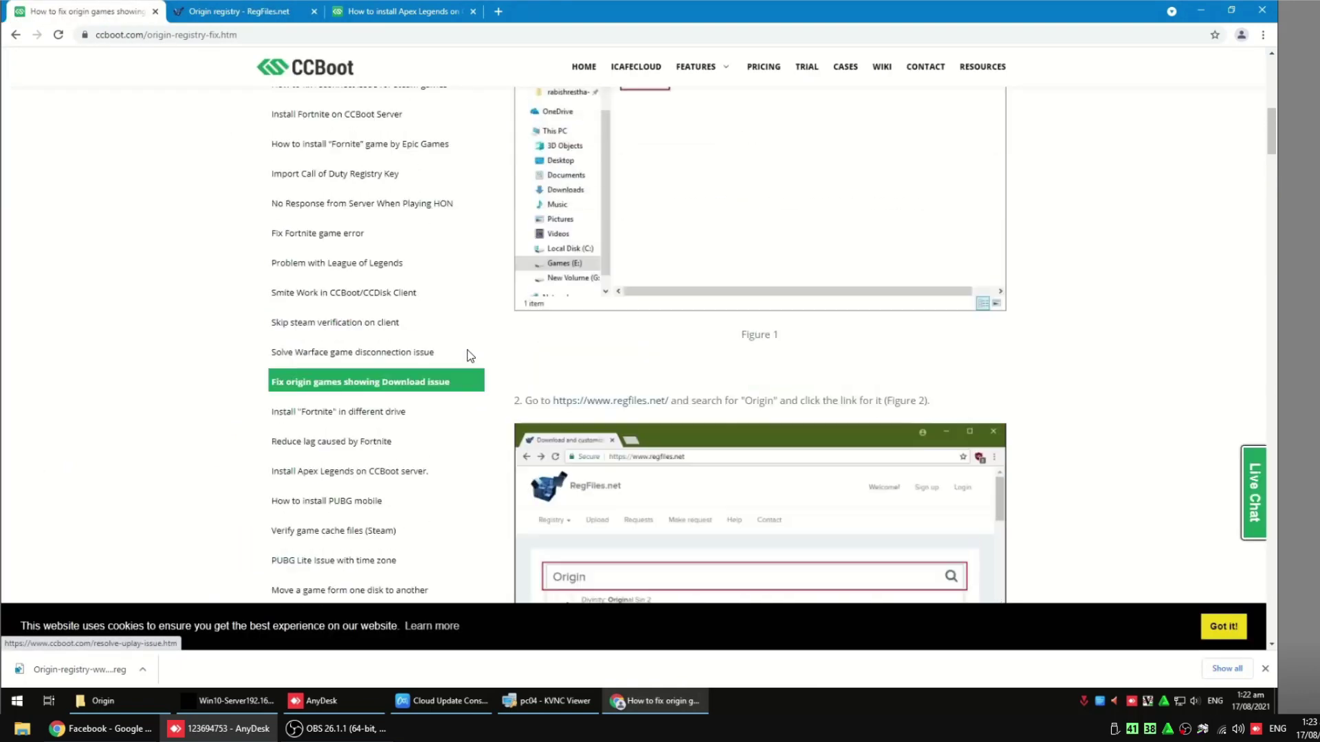
scroll(433, 330, "up", 6)
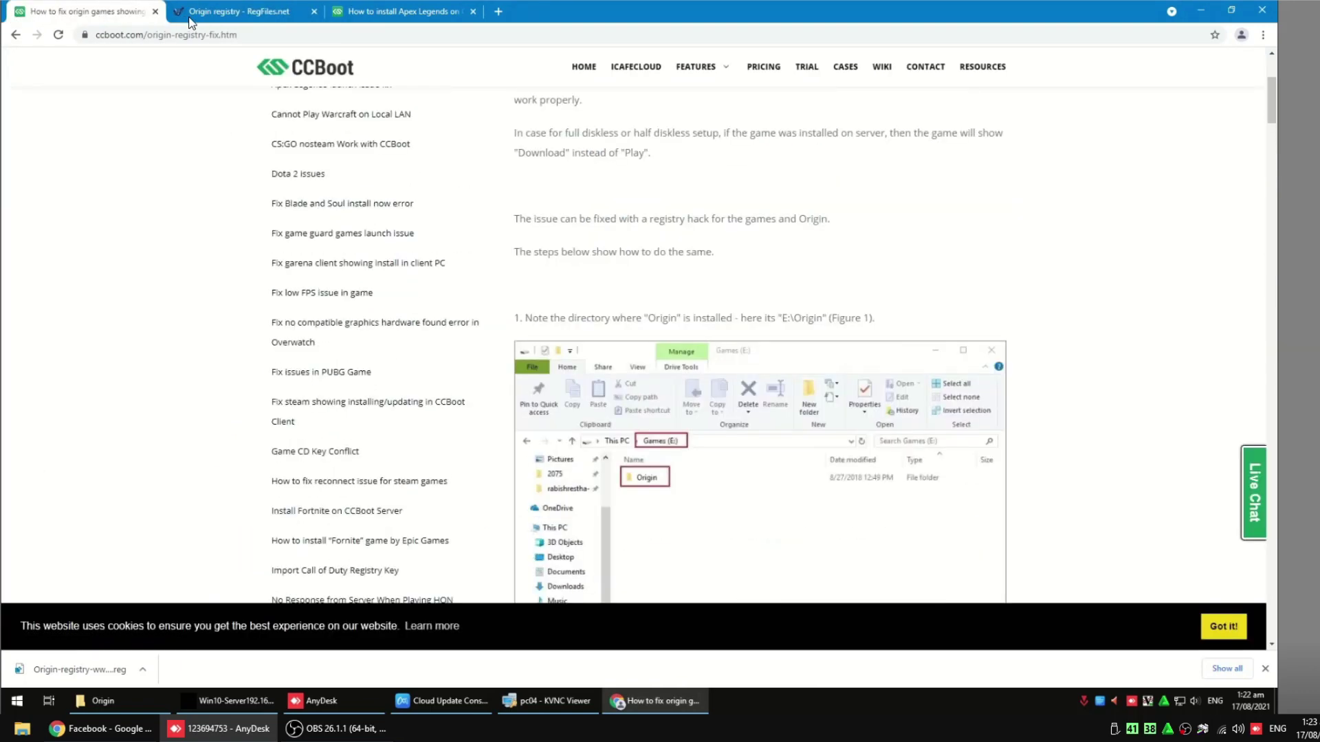
left_click(193, 17)
left_click(414, 13)
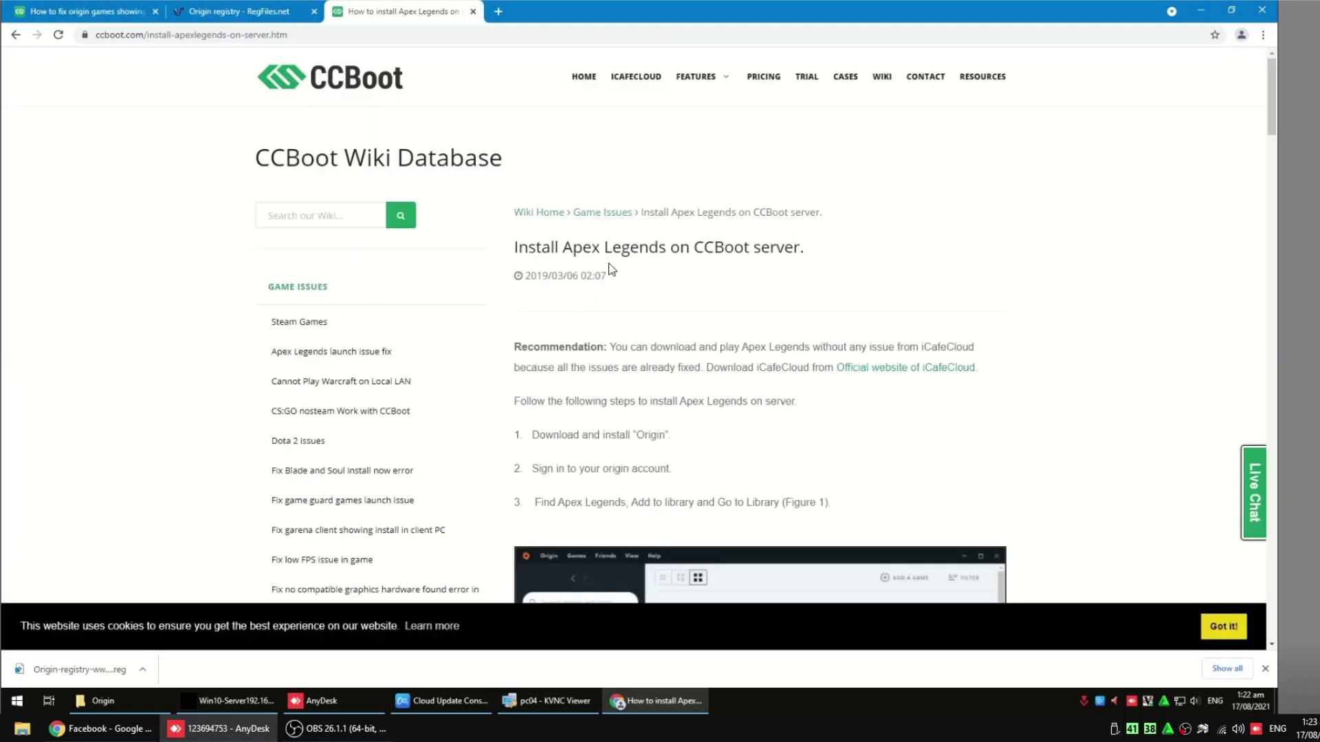
scroll(612, 269, "down", 7)
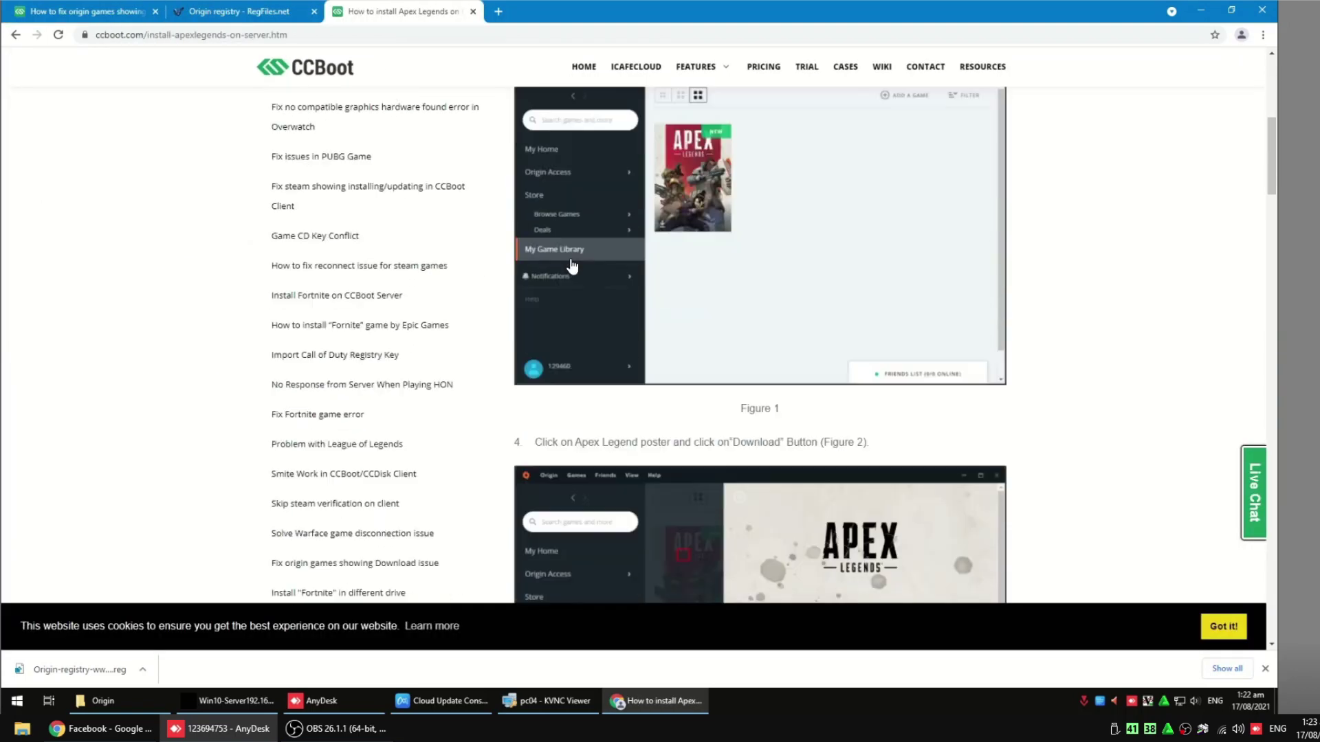
scroll(571, 265, "down", 5)
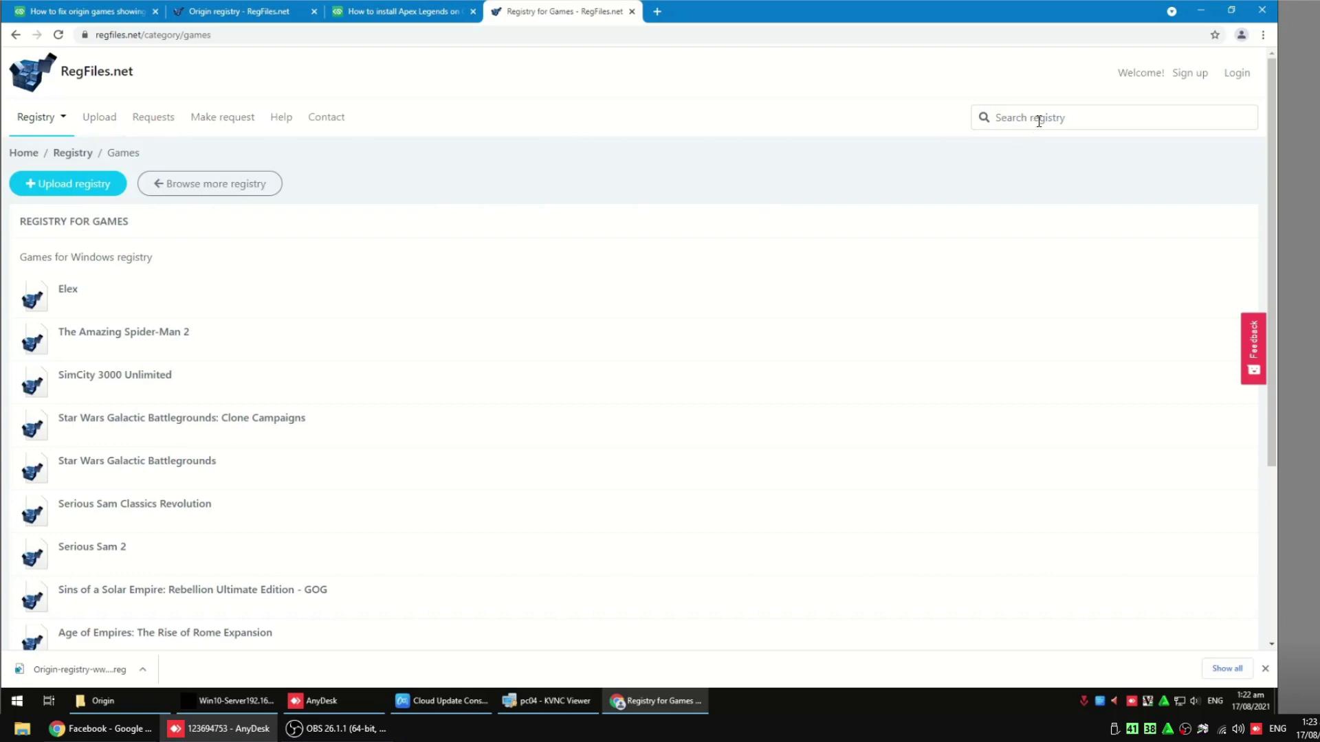
Step: Search RegFiles.net for "apex" and open the Apex Legends registry page at its customization settings
left_click(1039, 121)
type("a")
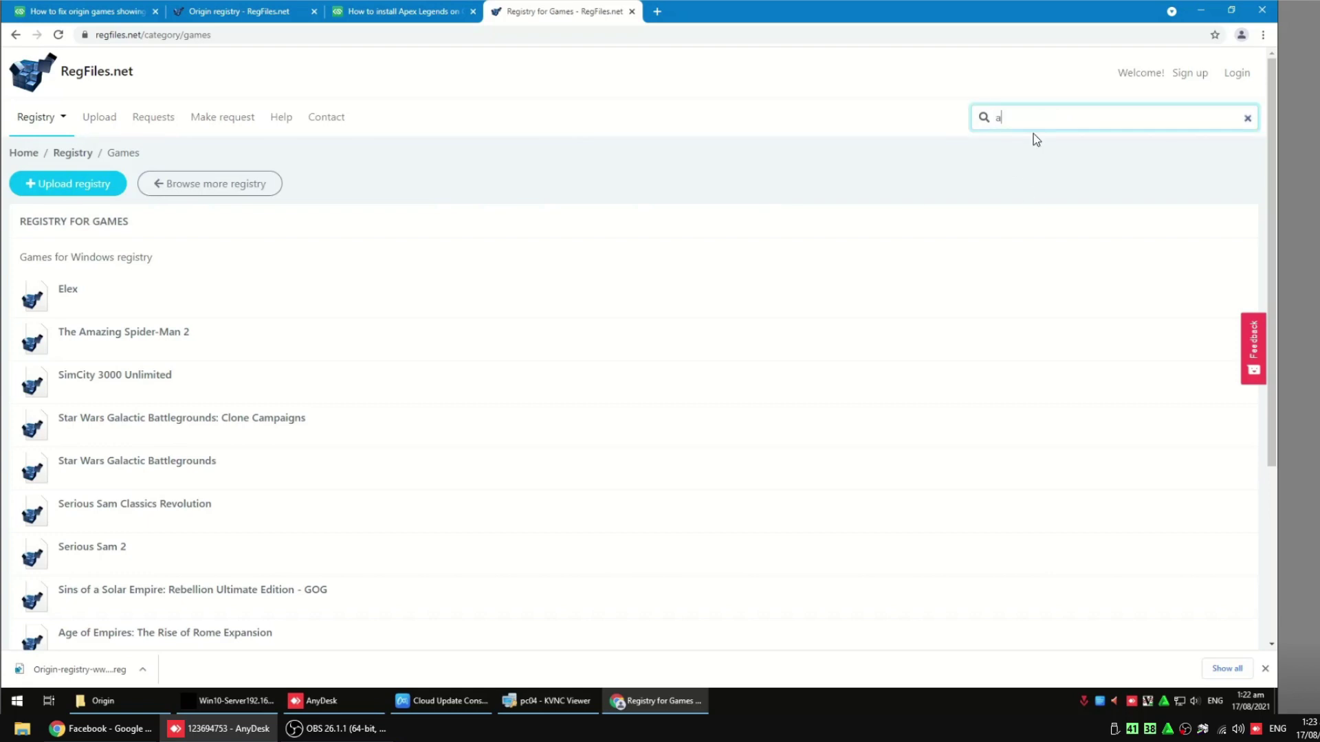
type("o")
type("ex")
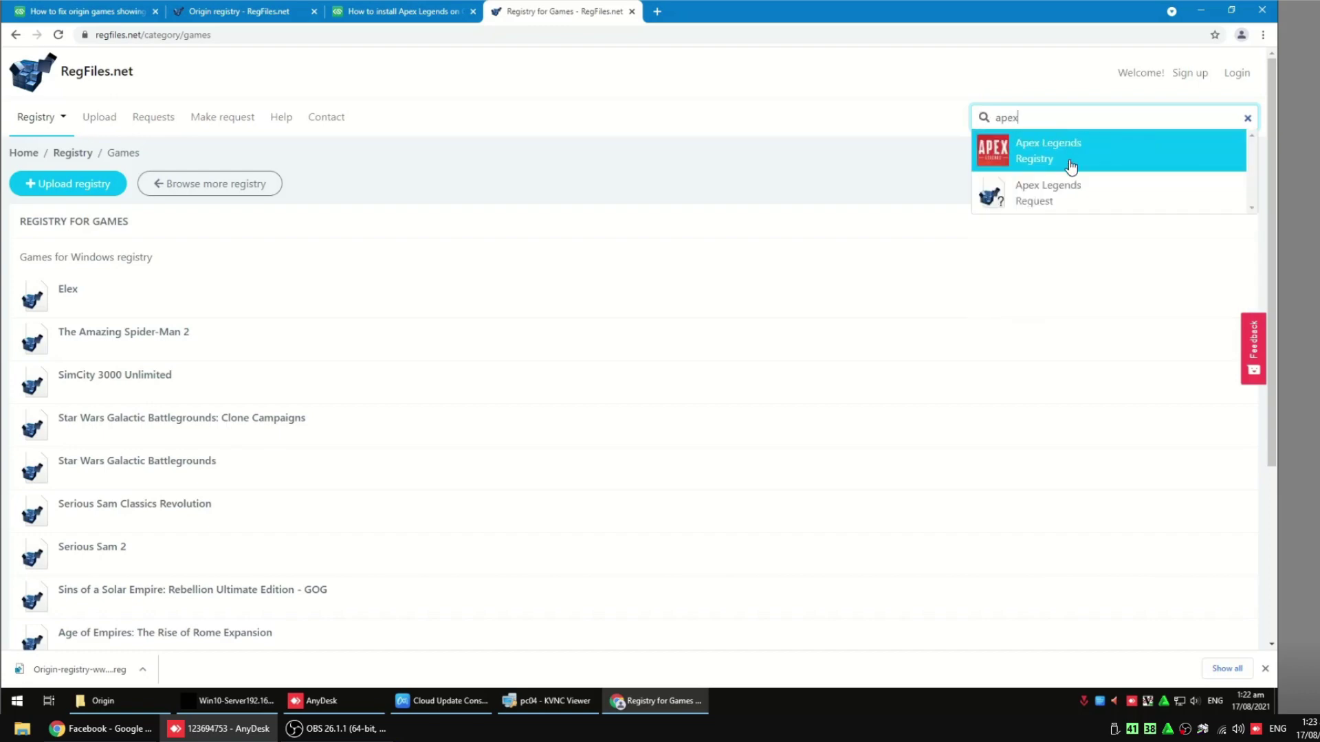
left_click(1070, 165)
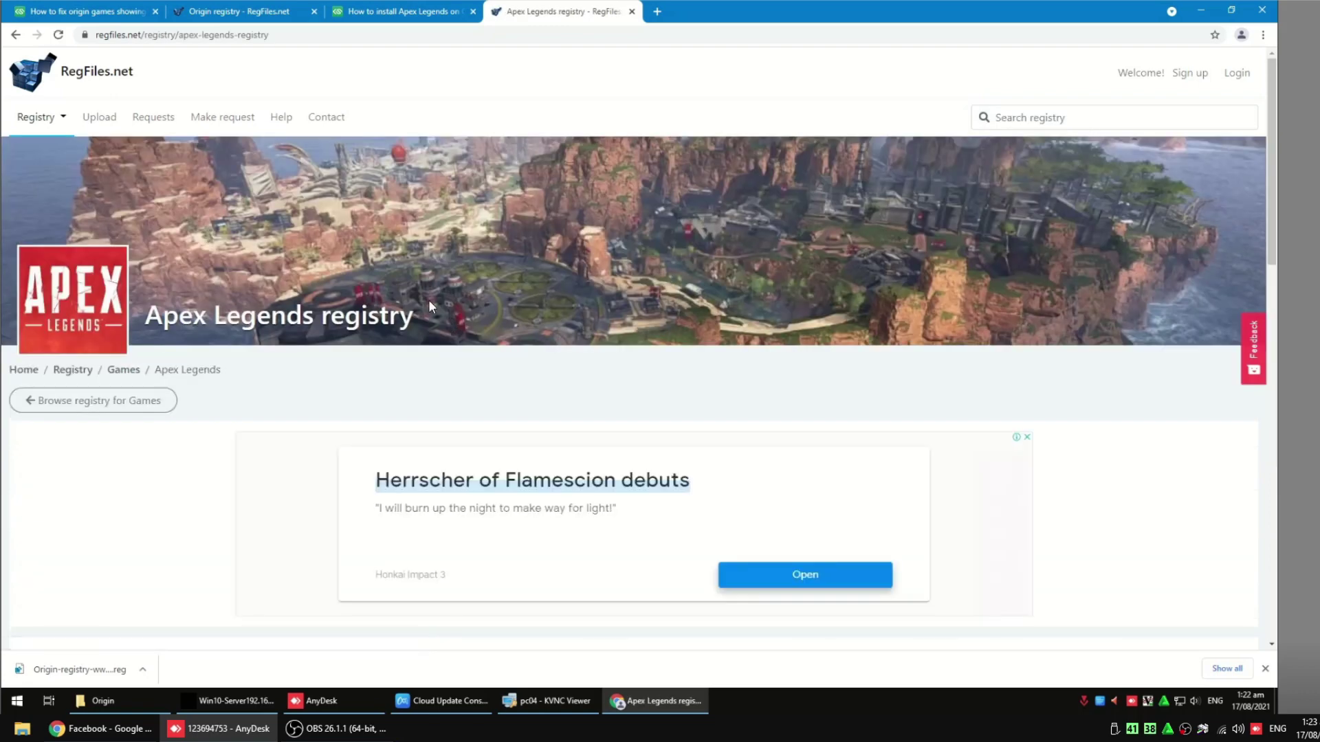
scroll(427, 300, "down", 12)
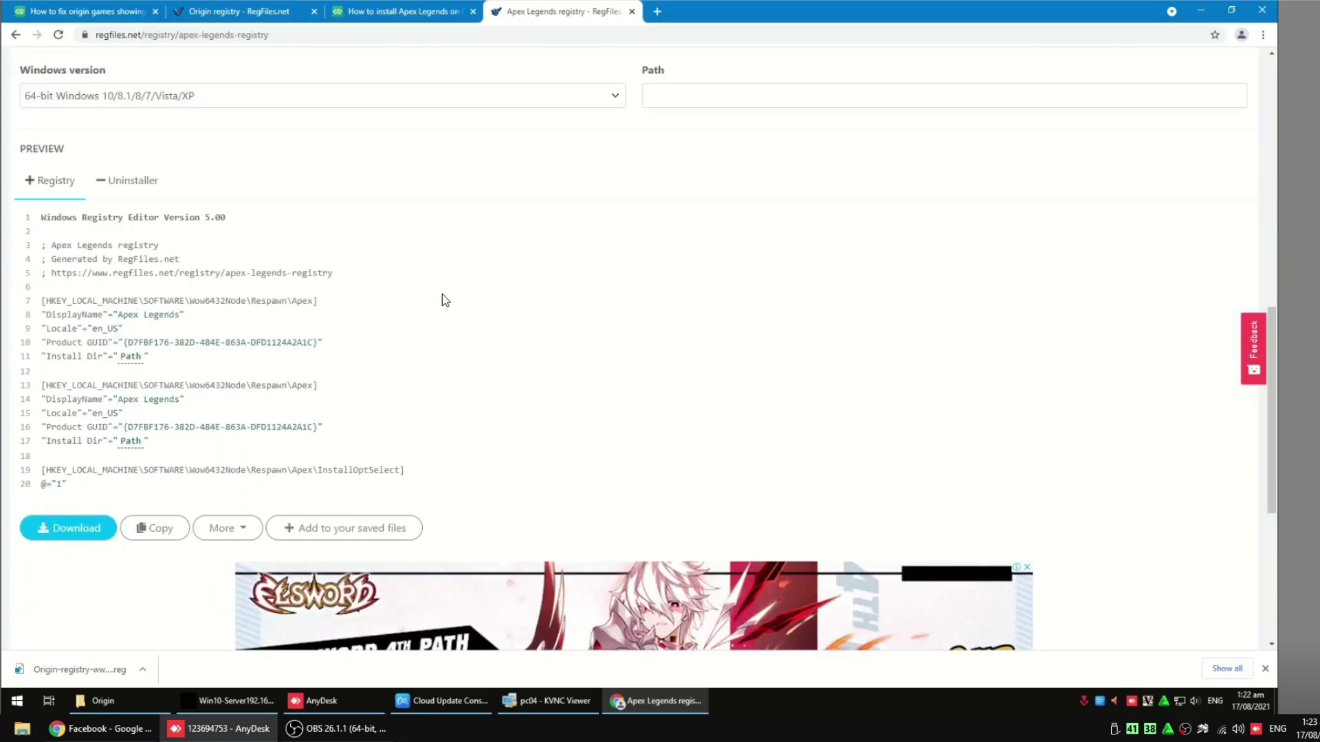
scroll(447, 299, "up", 4)
scroll(757, 384, "down", 1)
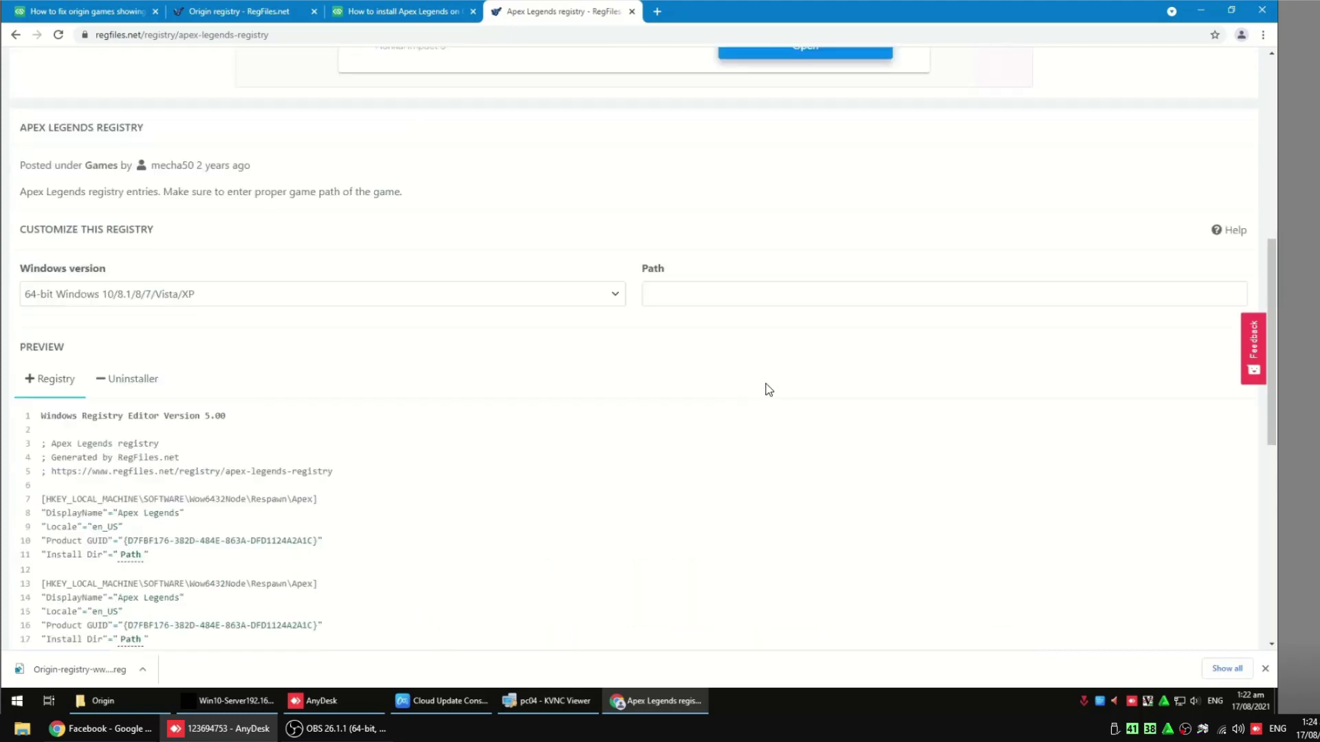
Step: Set the Apex Legends registry's path to D:\Games\Online Games\Apex Legends\Apex, copied from File Explorer, and download the registry file
key("alt+Tab")
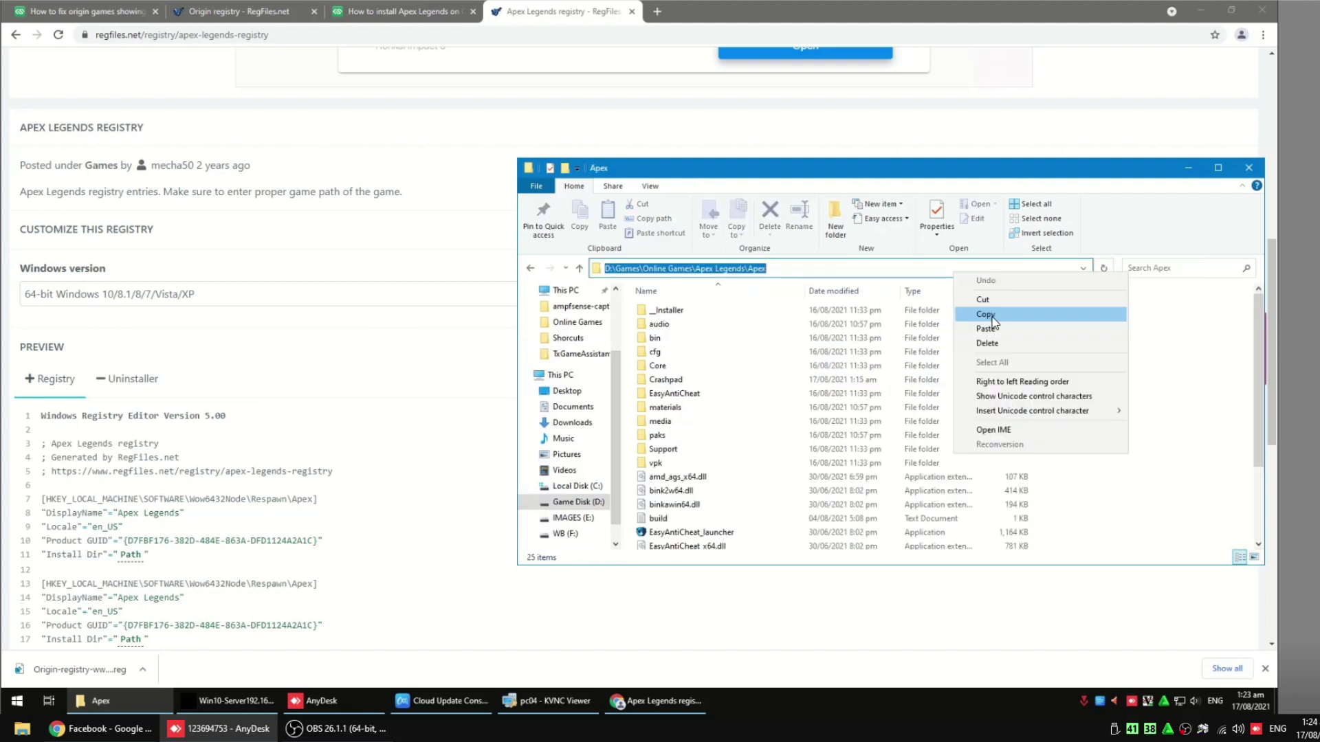
left_click(985, 302)
left_click(1186, 169)
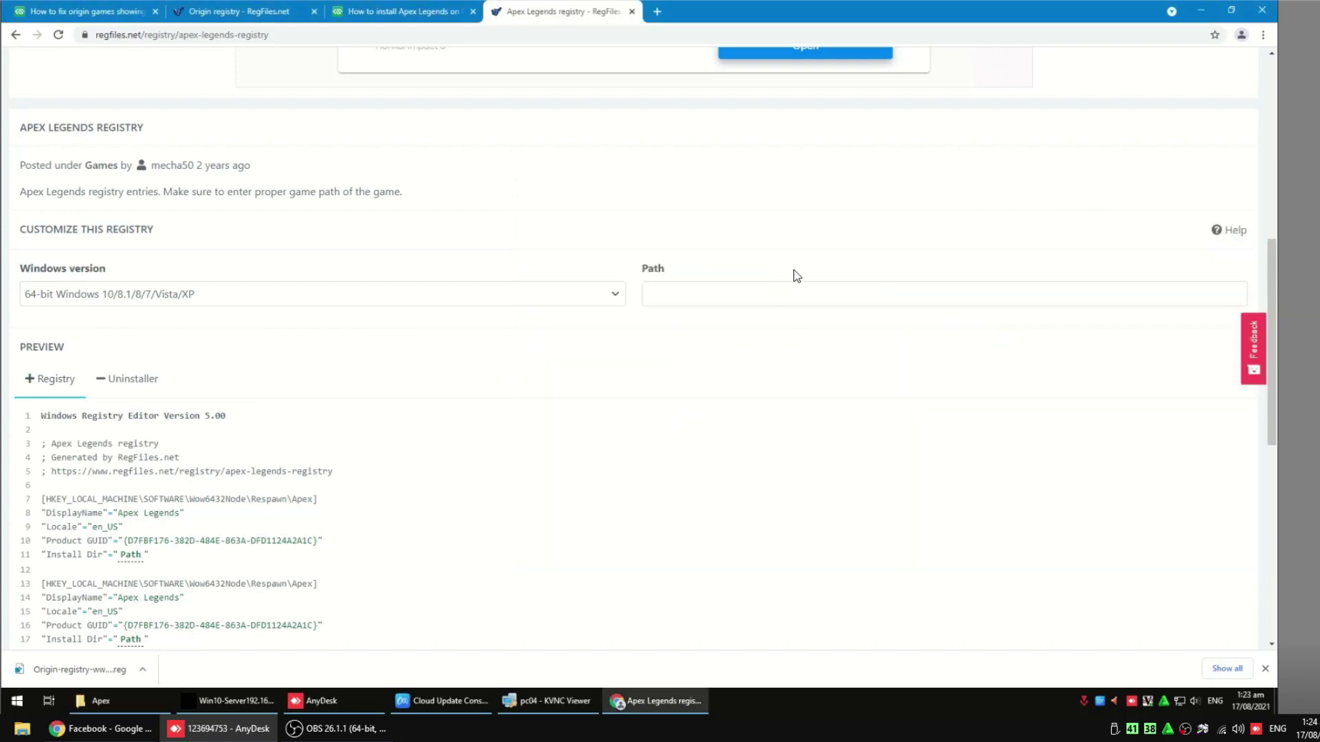
left_click(705, 303)
right_click(706, 307)
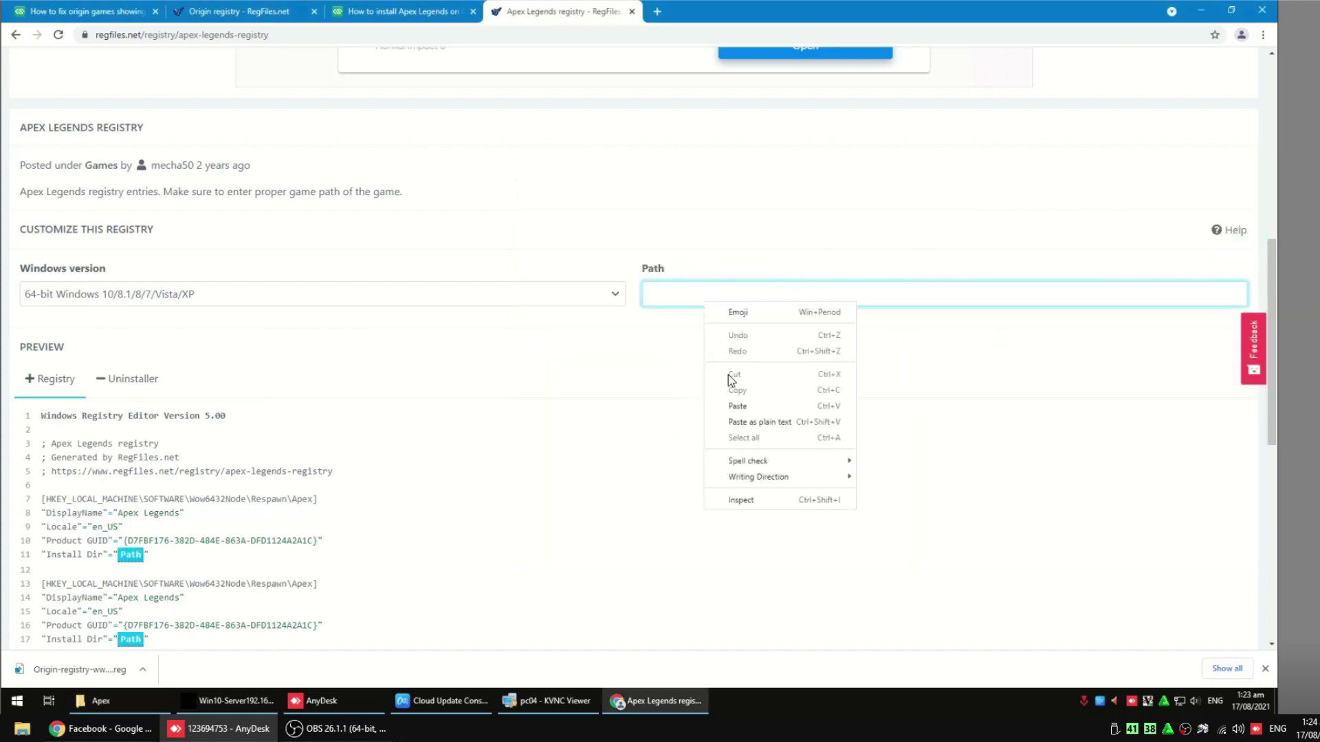
left_click(745, 411)
scroll(763, 446, "down", 5)
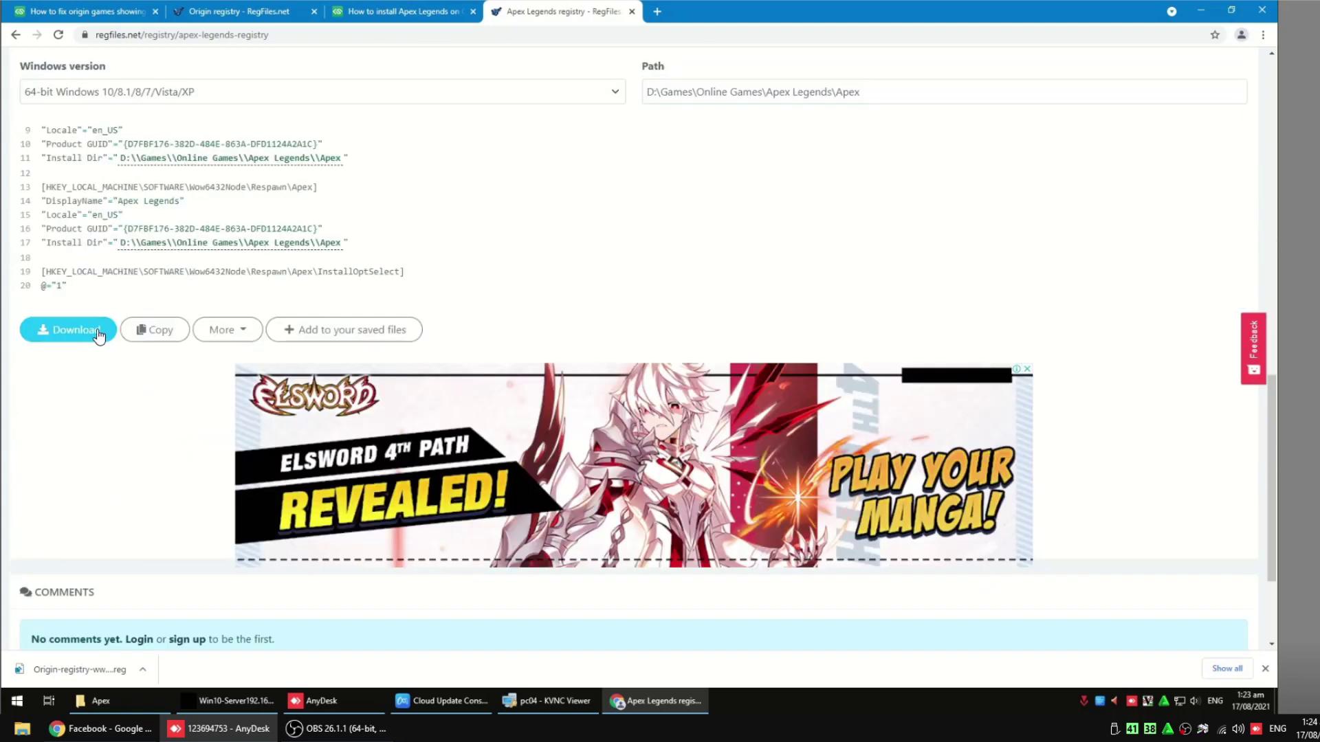
left_click(95, 336)
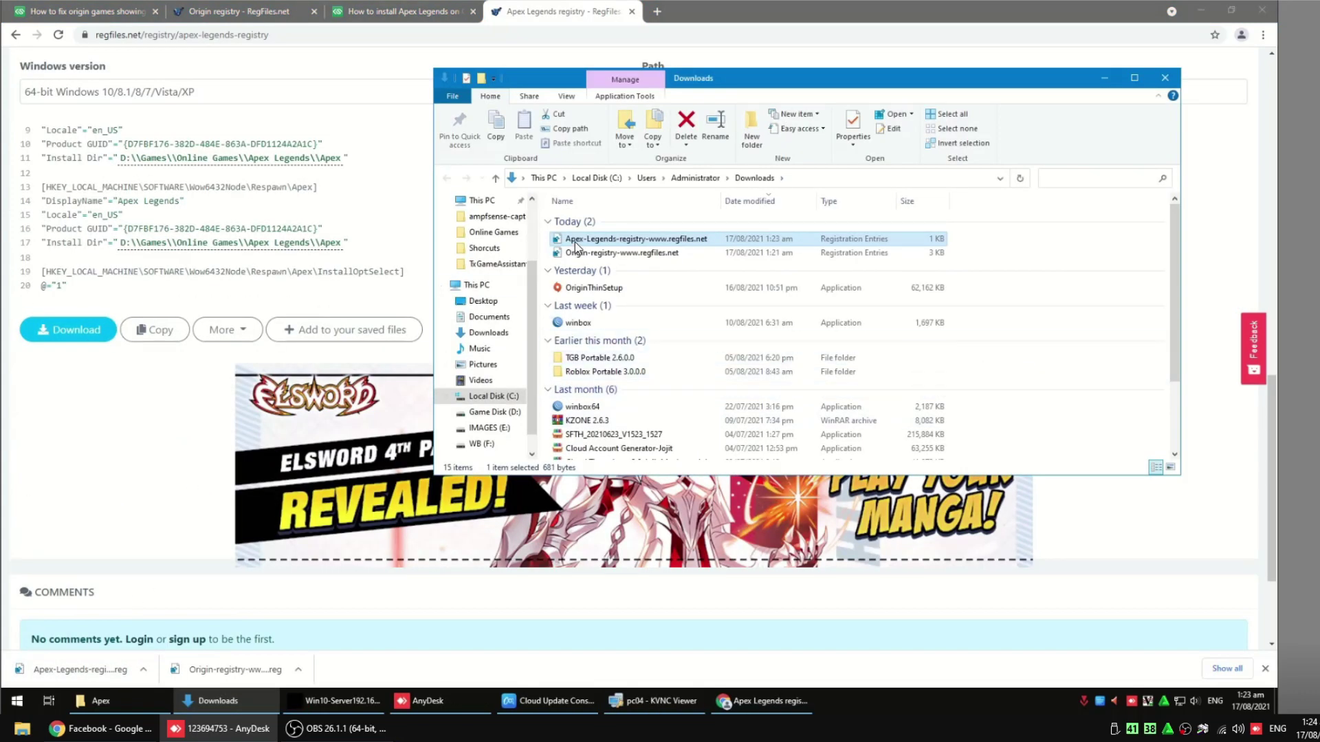
Step: Copy the Apex Legends and Origin registry files from Downloads into D:\Games\Online Games
left_click(576, 253, "ctrl")
right_click(576, 253)
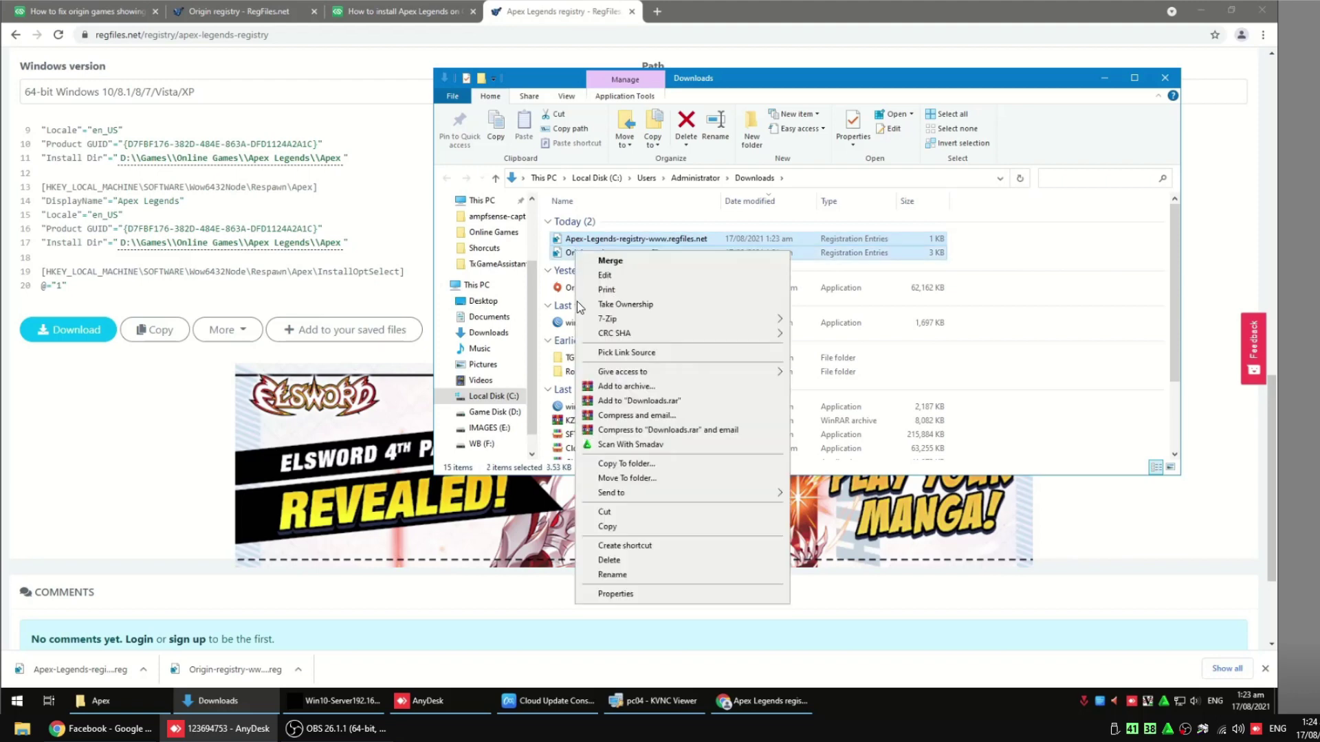
left_click(605, 529)
left_click(491, 412)
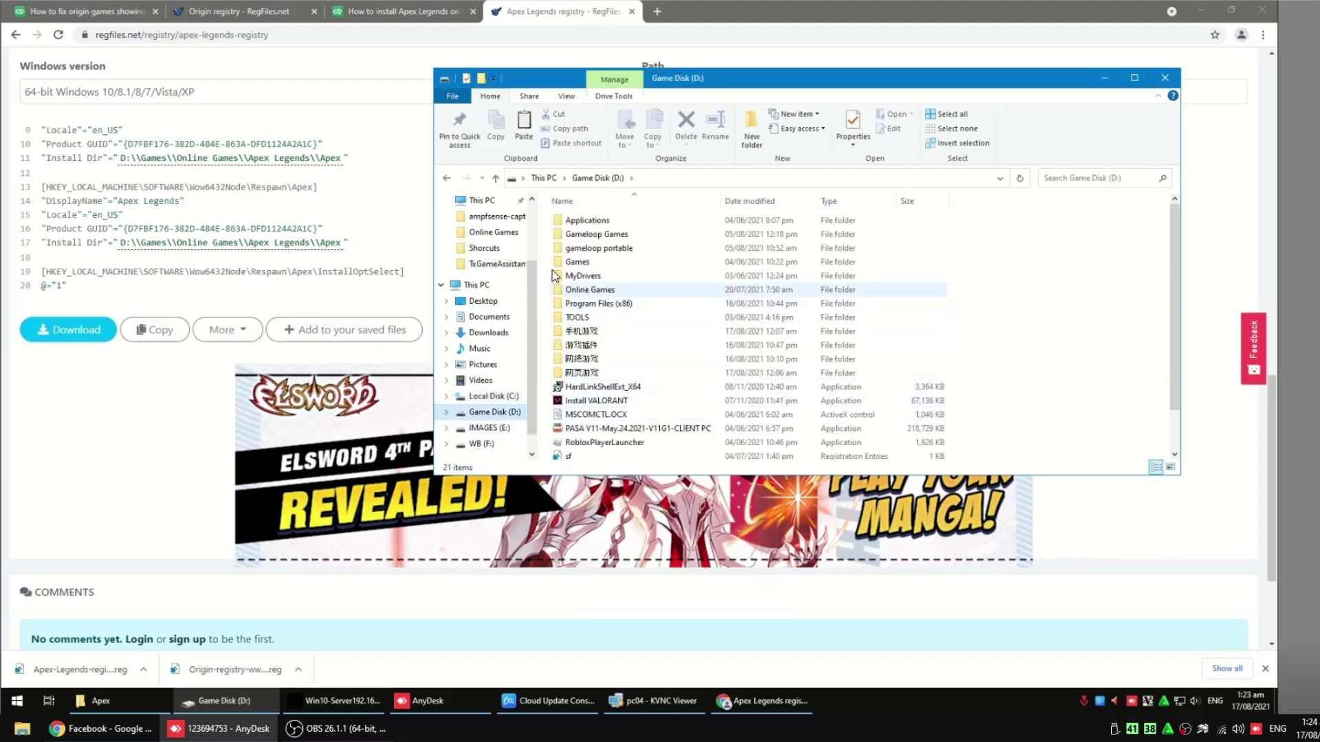
double_click(577, 262)
double_click(585, 233)
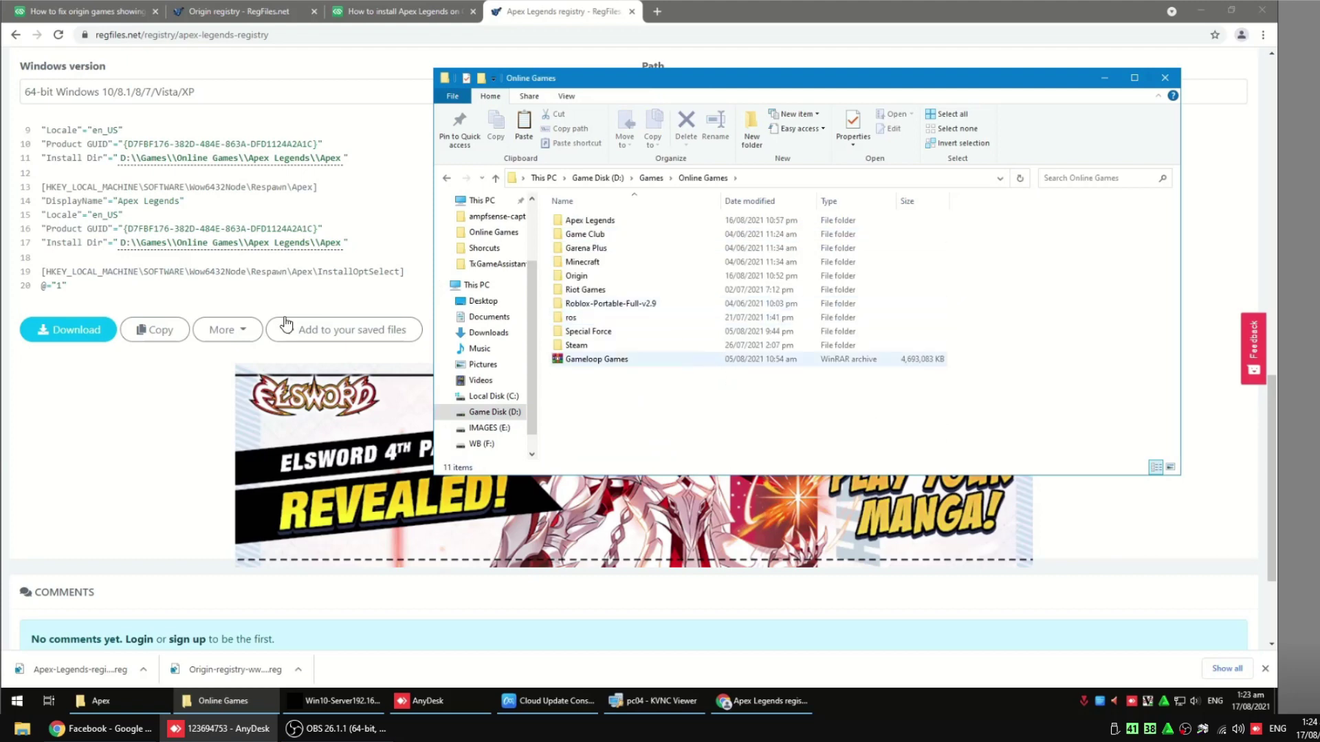
key("ctrl+v")
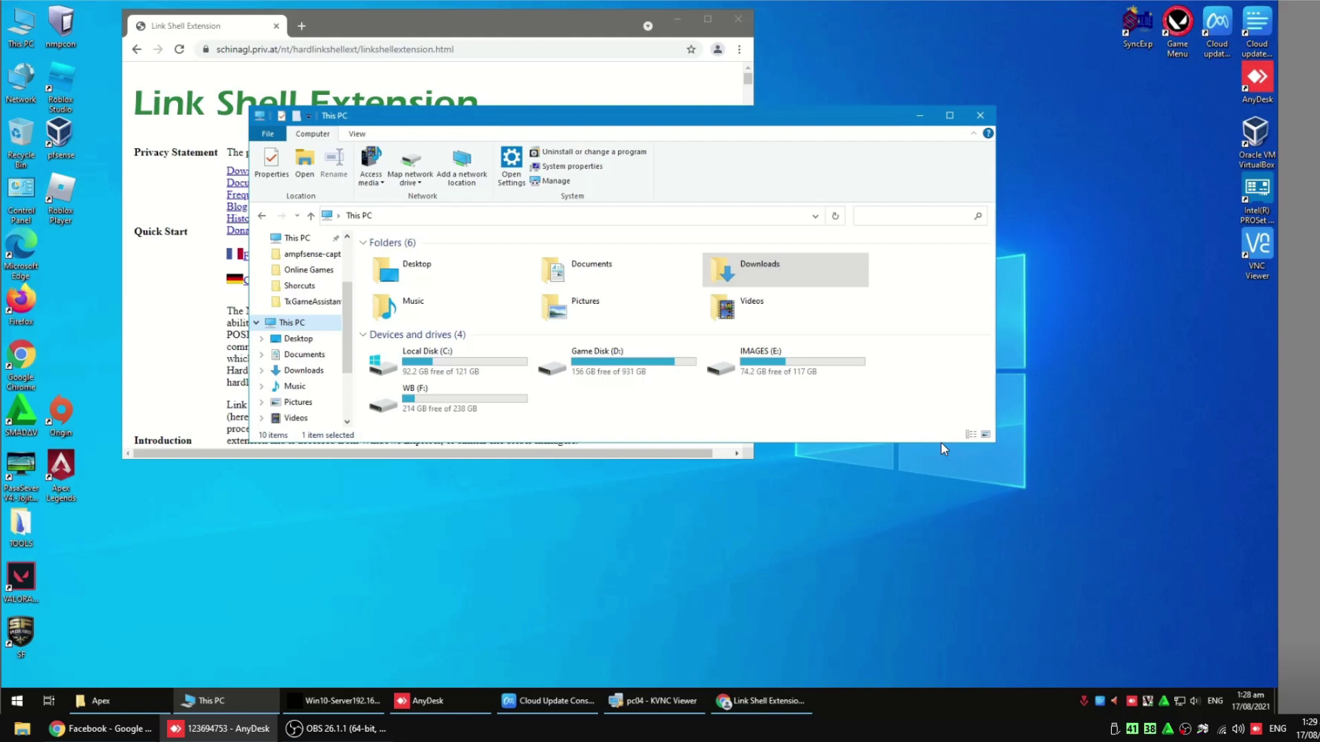
Step: Review the Link Shell Extension web page, including its quick start links and introduction
key("alt+Tab")
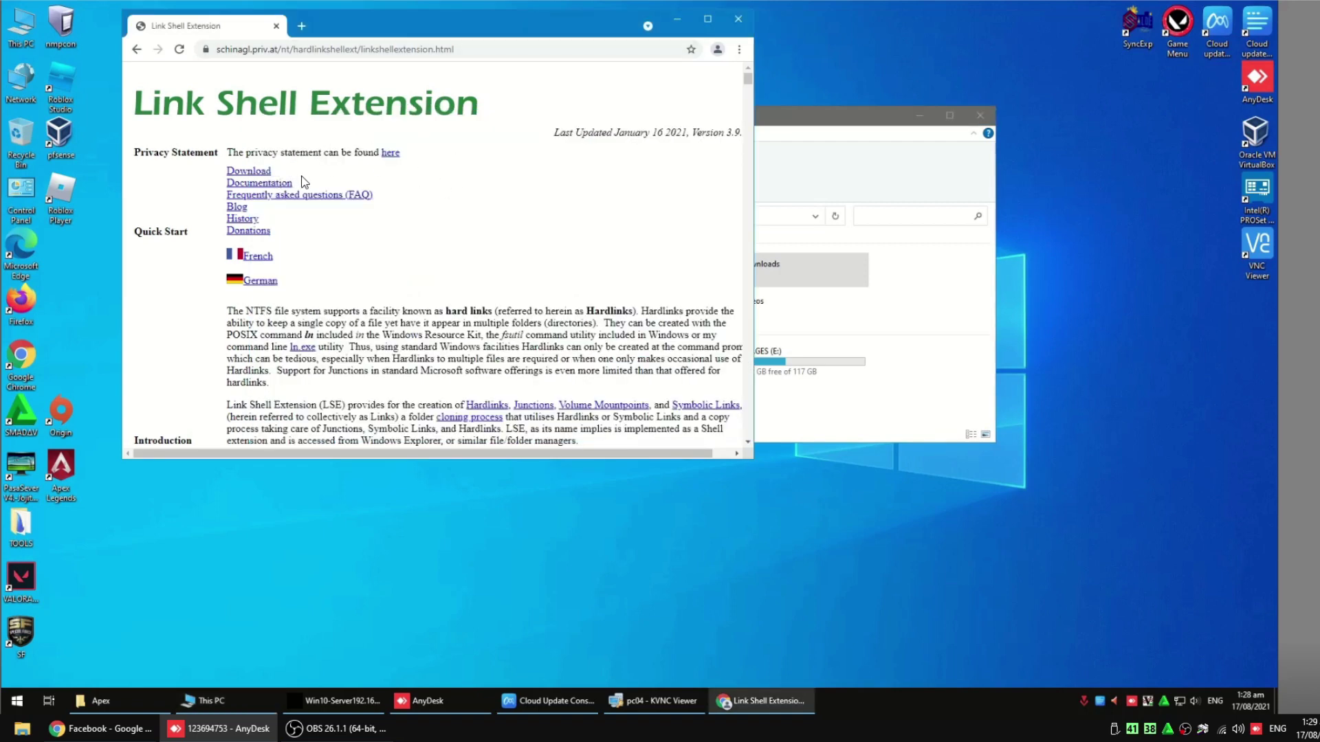
scroll(422, 171, "down", 4)
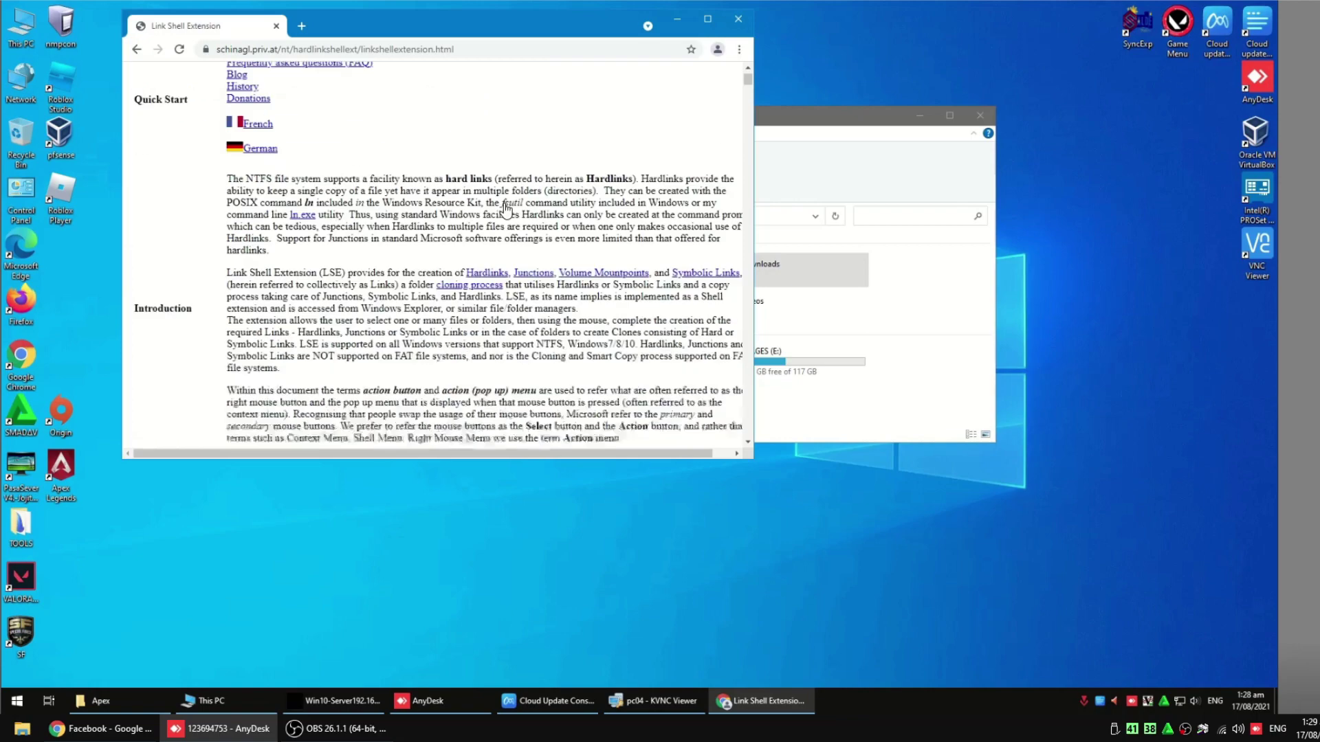
right_click(509, 202)
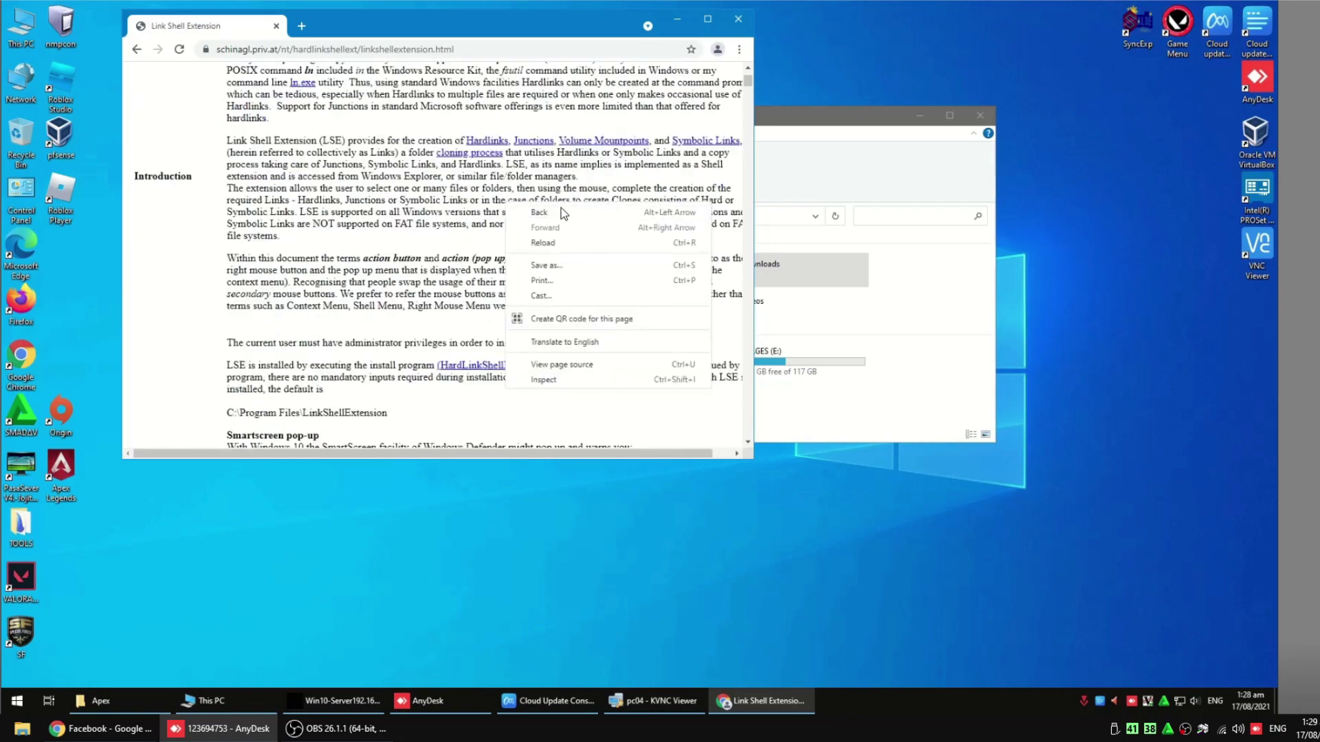
left_click(174, 127)
scroll(192, 137, "up", 4)
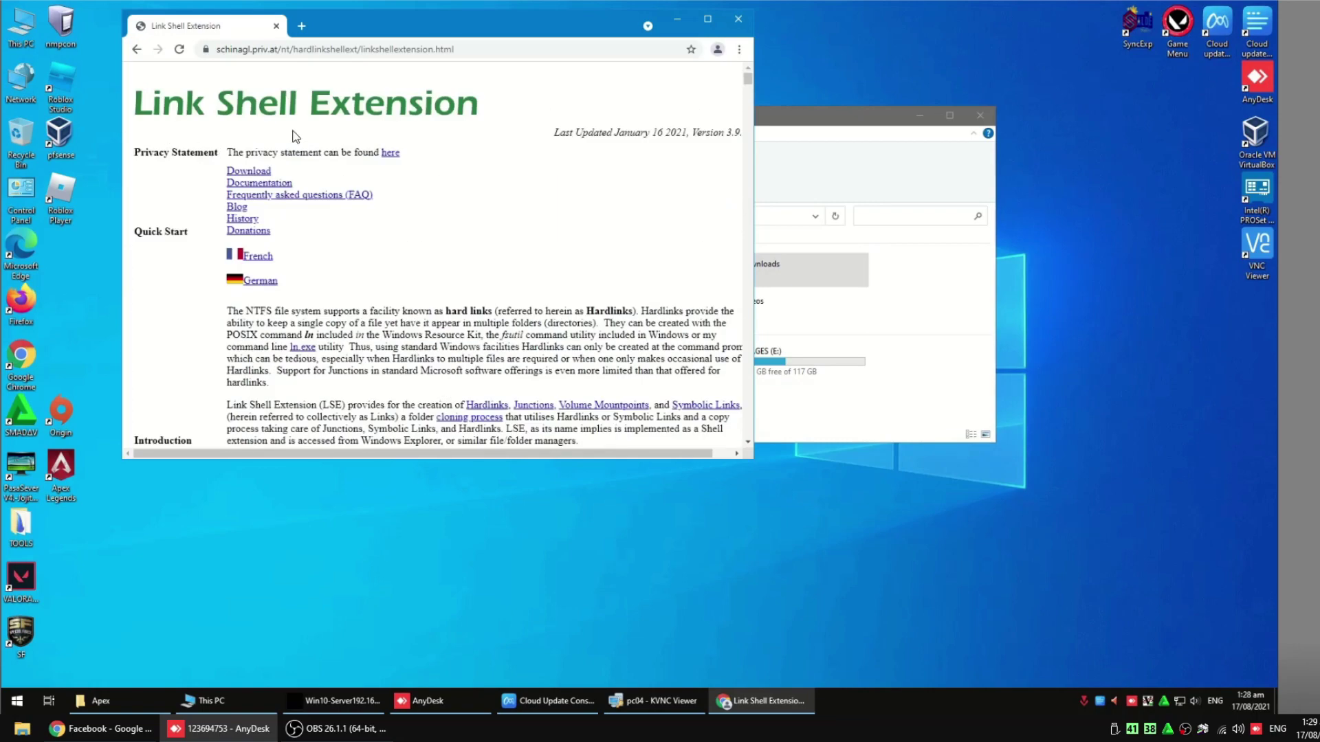
scroll(446, 196, "down", 2)
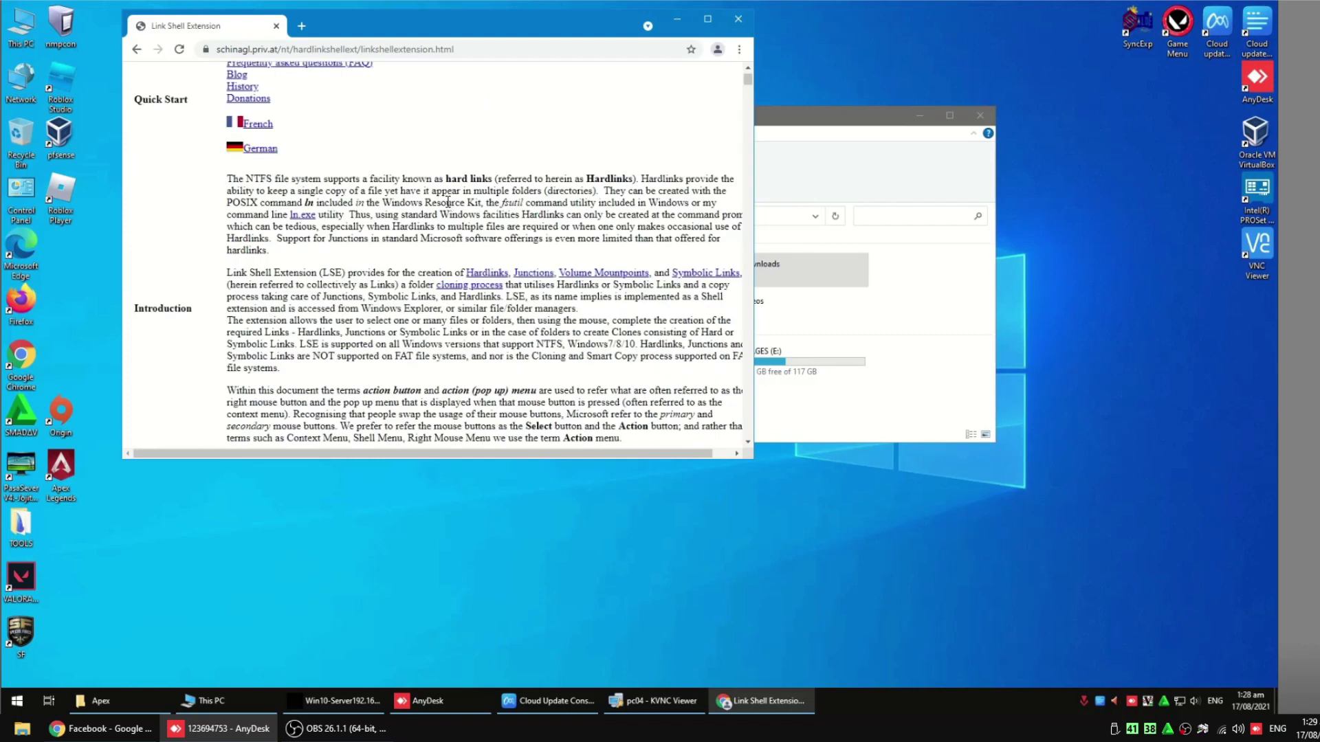
scroll(440, 206, "up", 1)
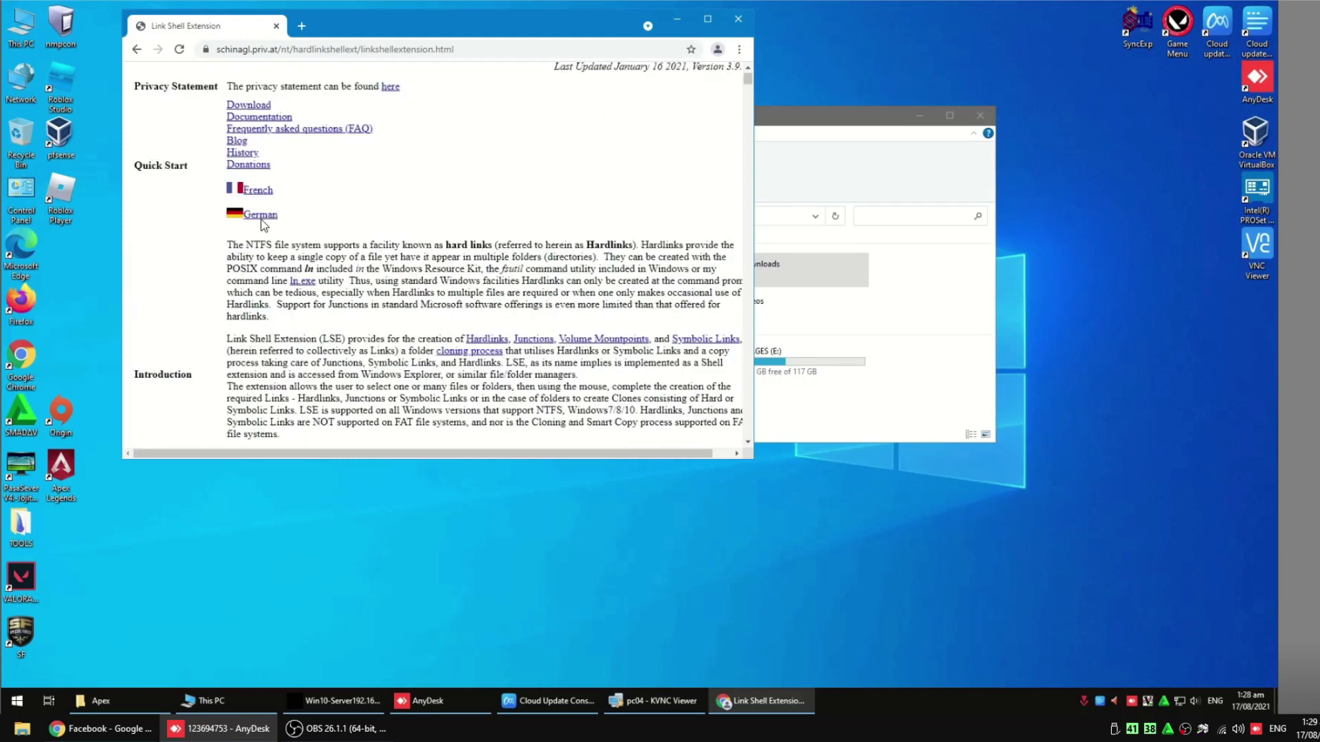
scroll(423, 192, "up", 1)
Step: In File Explorer's folder options, show hidden files, folders and drives, and stop hiding empty drives and extensions for known file types
left_click(790, 220)
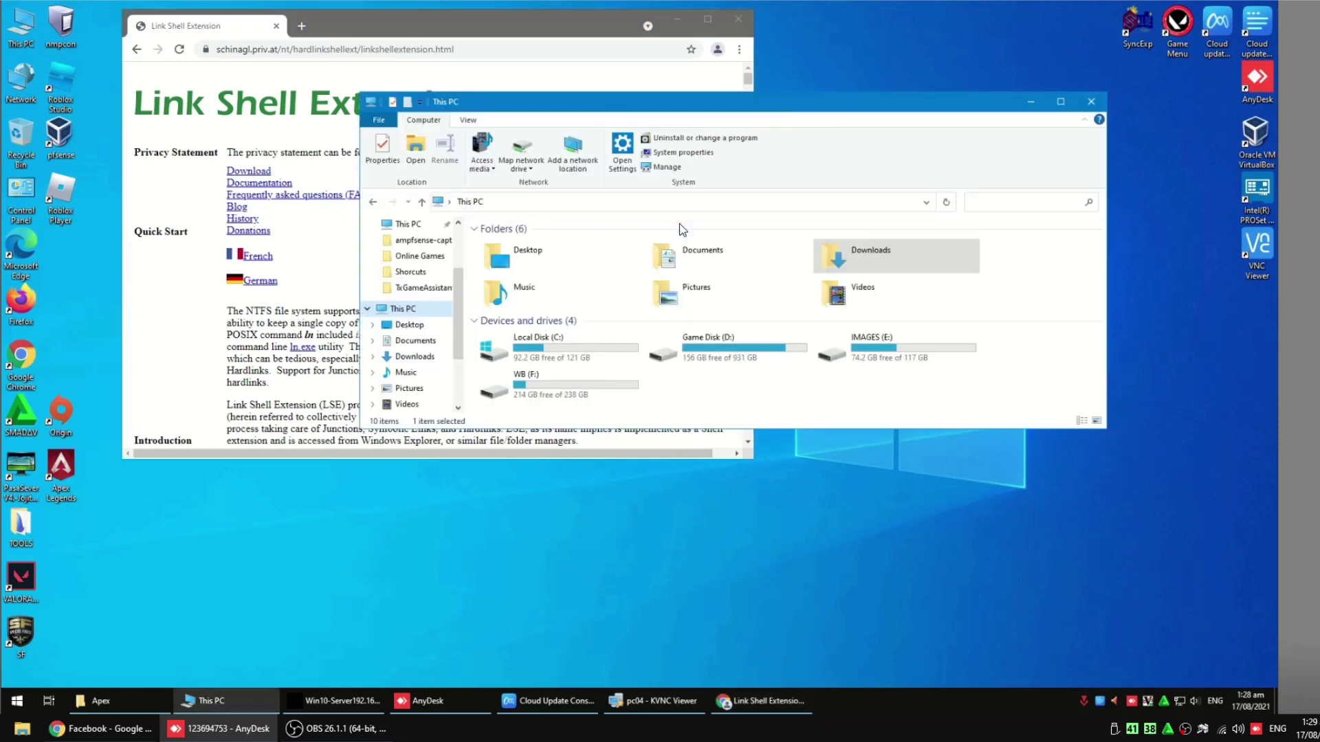
left_click(378, 120)
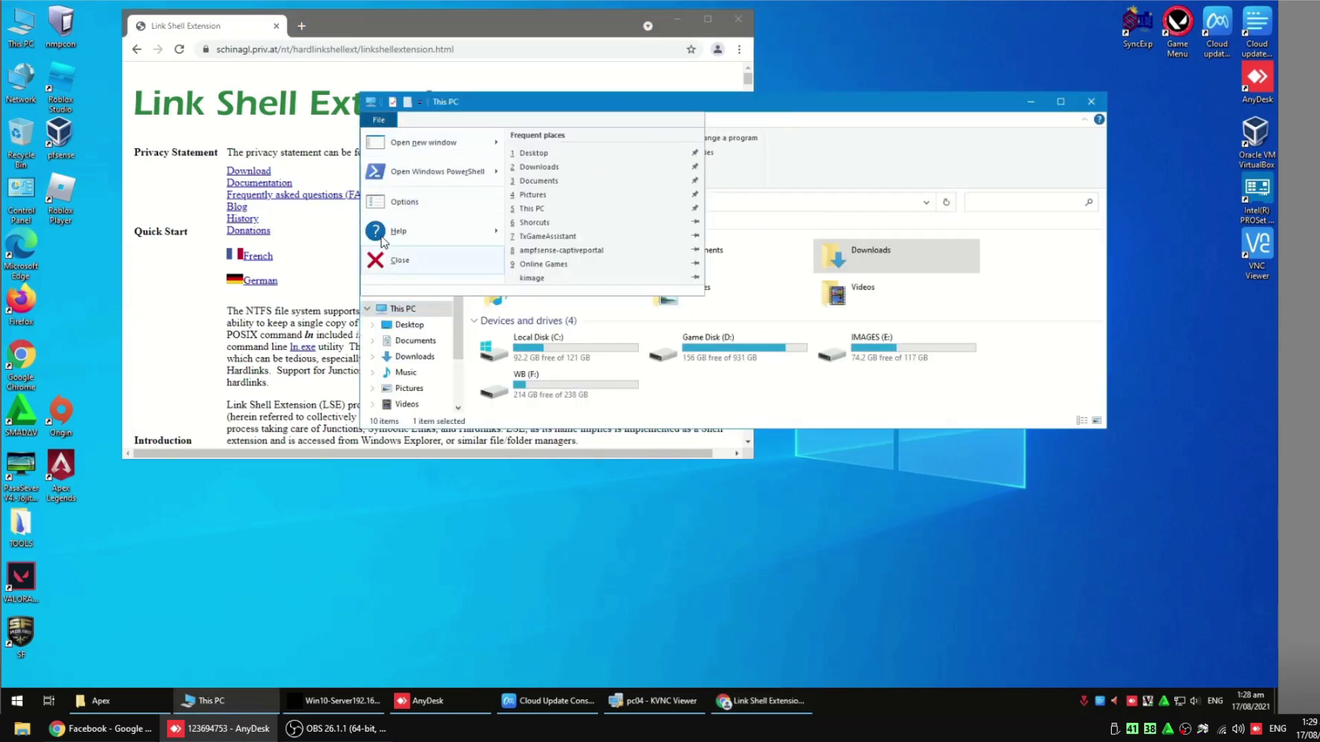
left_click(405, 202)
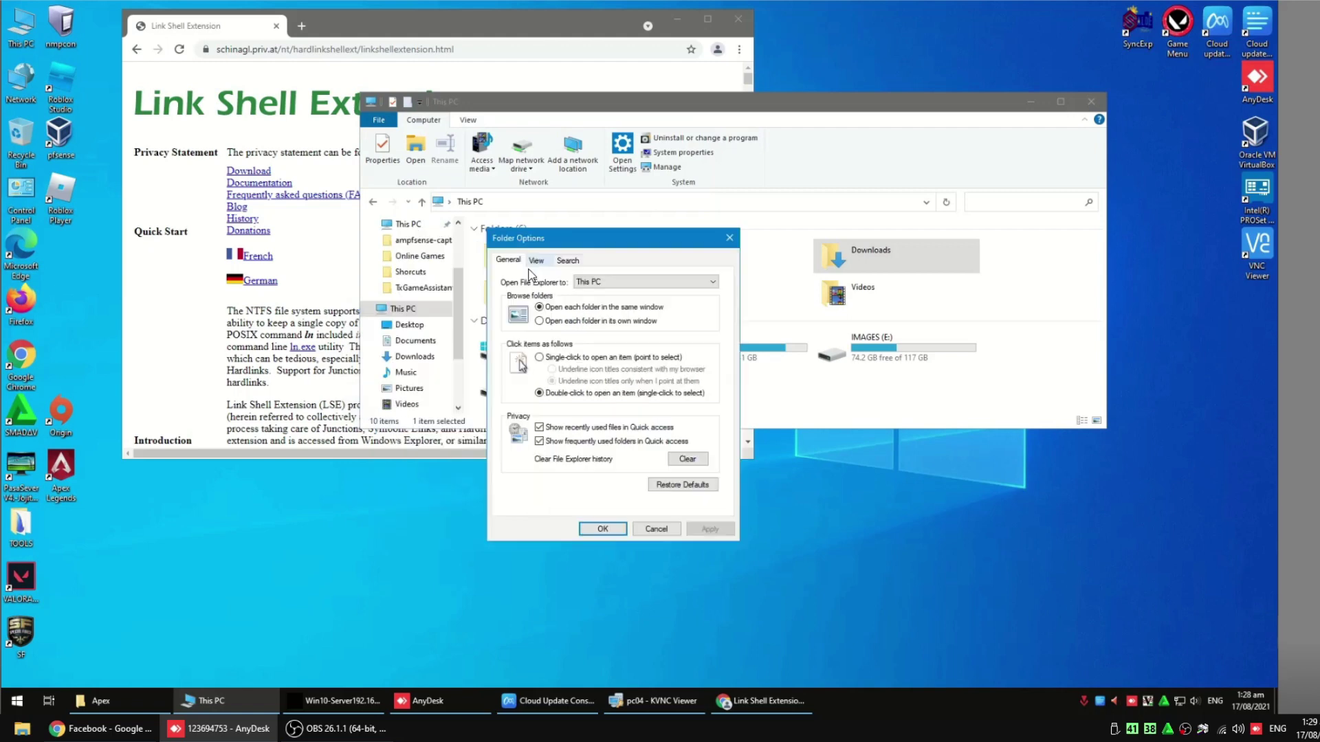
left_click(536, 262)
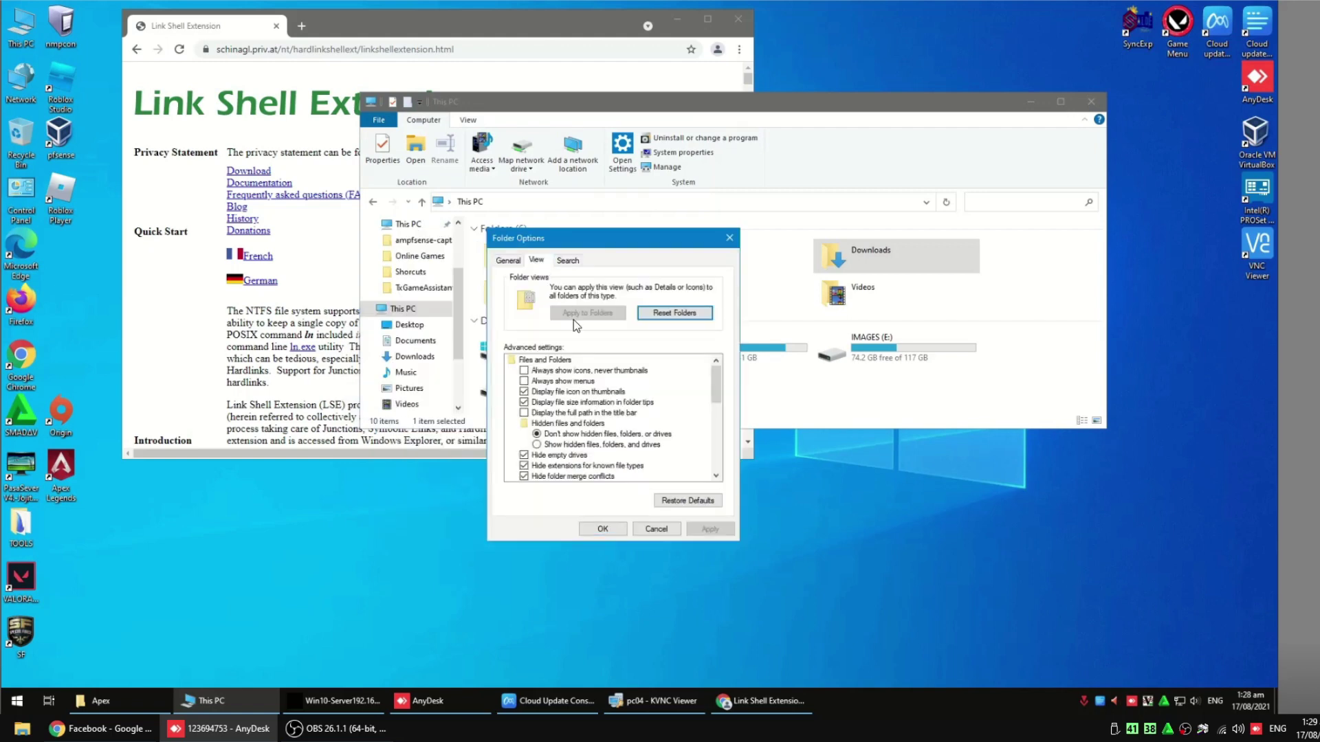
left_click(590, 445)
left_click(547, 455)
left_click(548, 466)
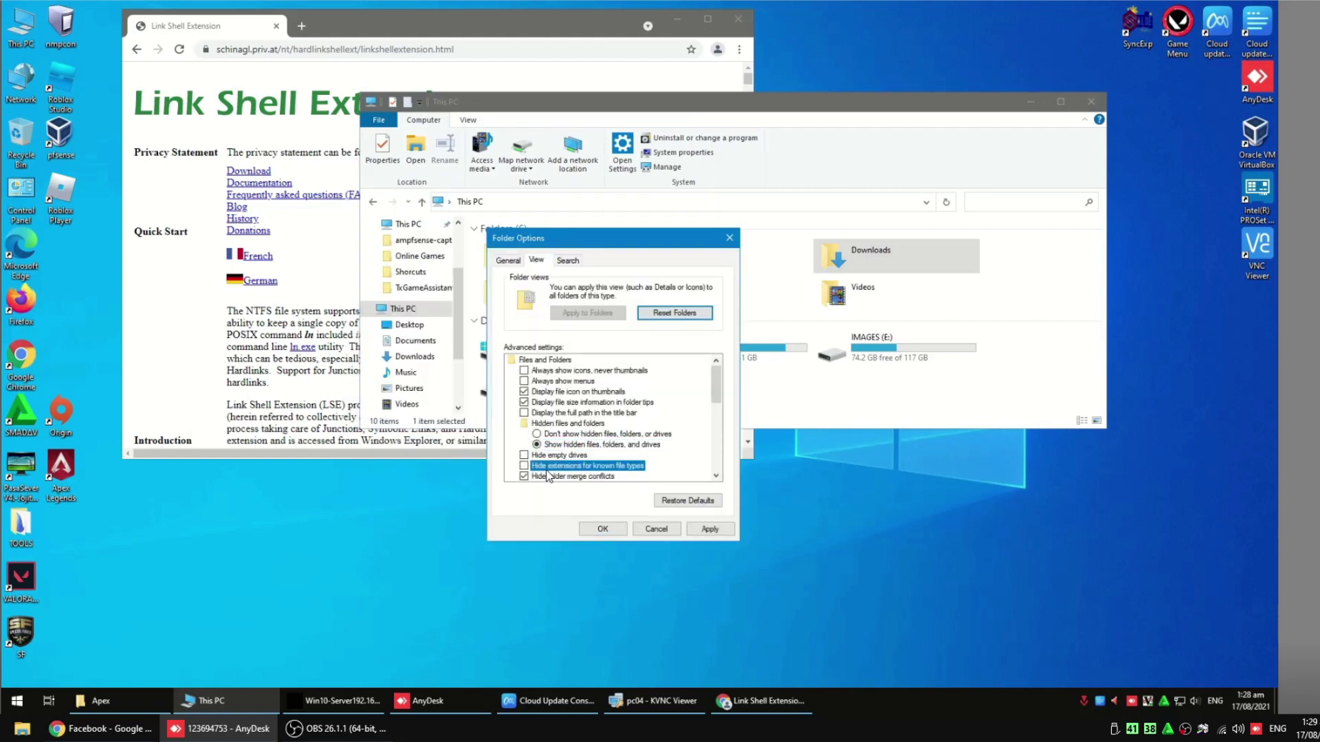
Step: Stop hiding folder merge conflicts and protected operating system files, and apply the folder options
left_click(548, 475)
scroll(556, 472, "down", 1)
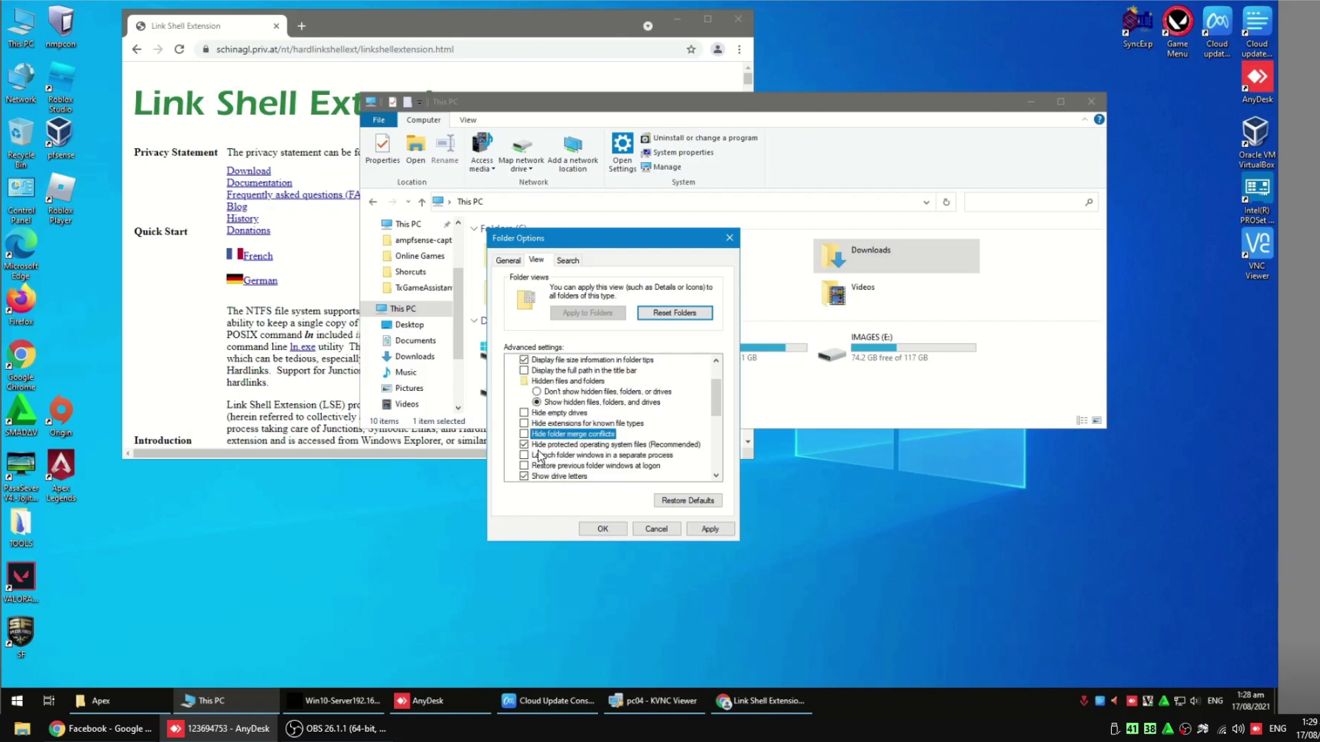
left_click(537, 445)
left_click(789, 371)
left_click(709, 529)
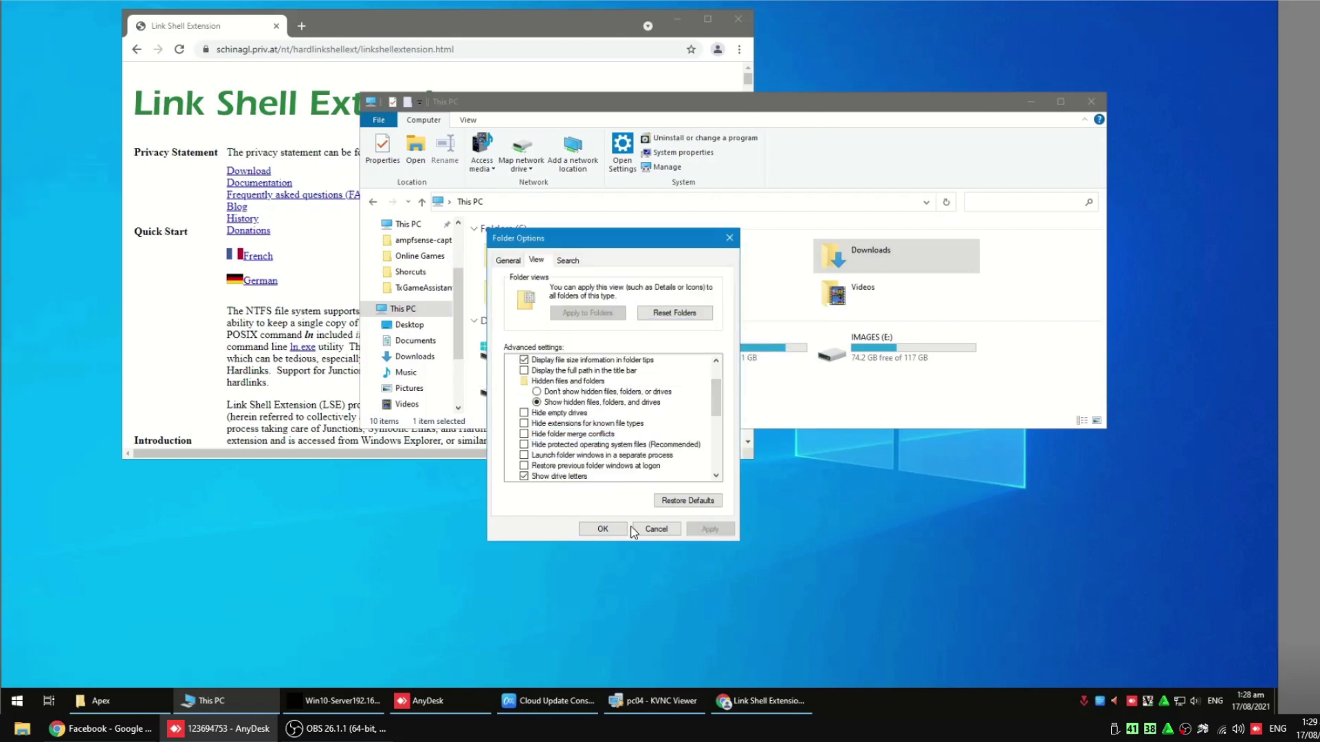
left_click(615, 531)
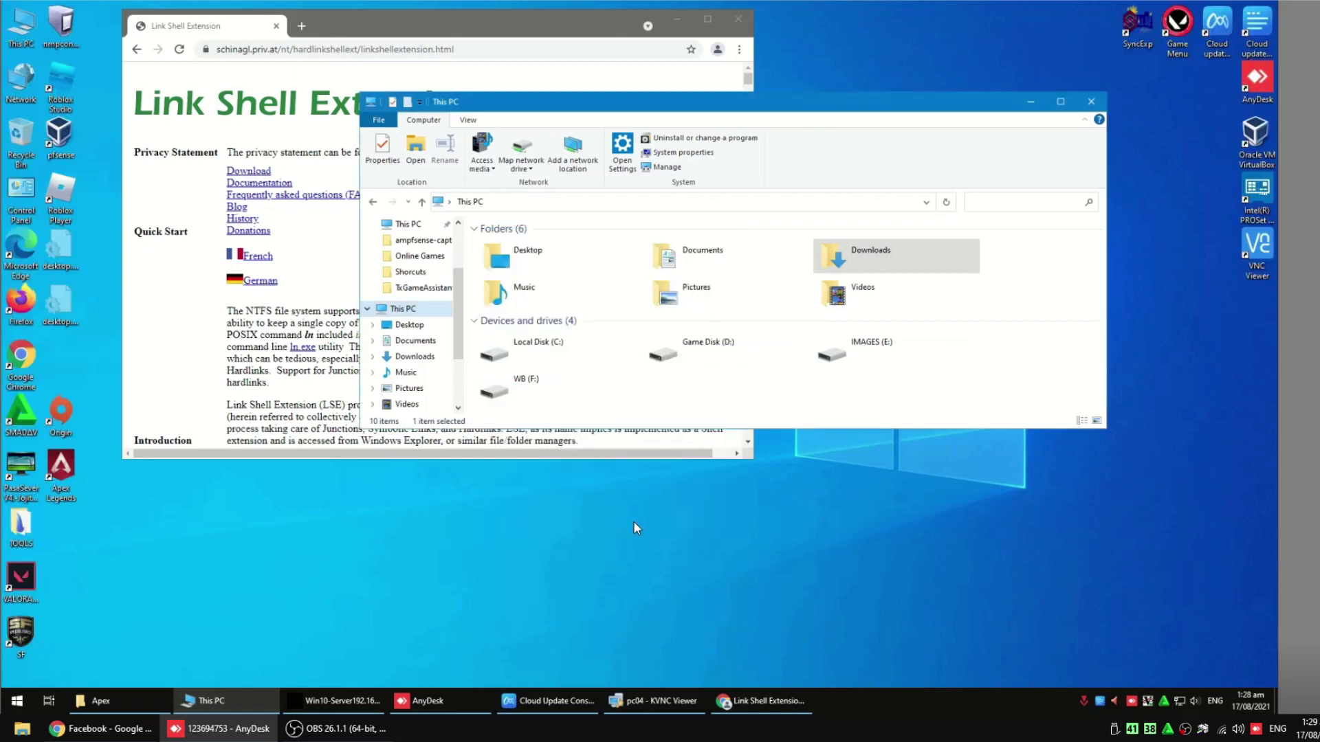
Step: Copy the Origin folder from C:\ProgramData
double_click(566, 337)
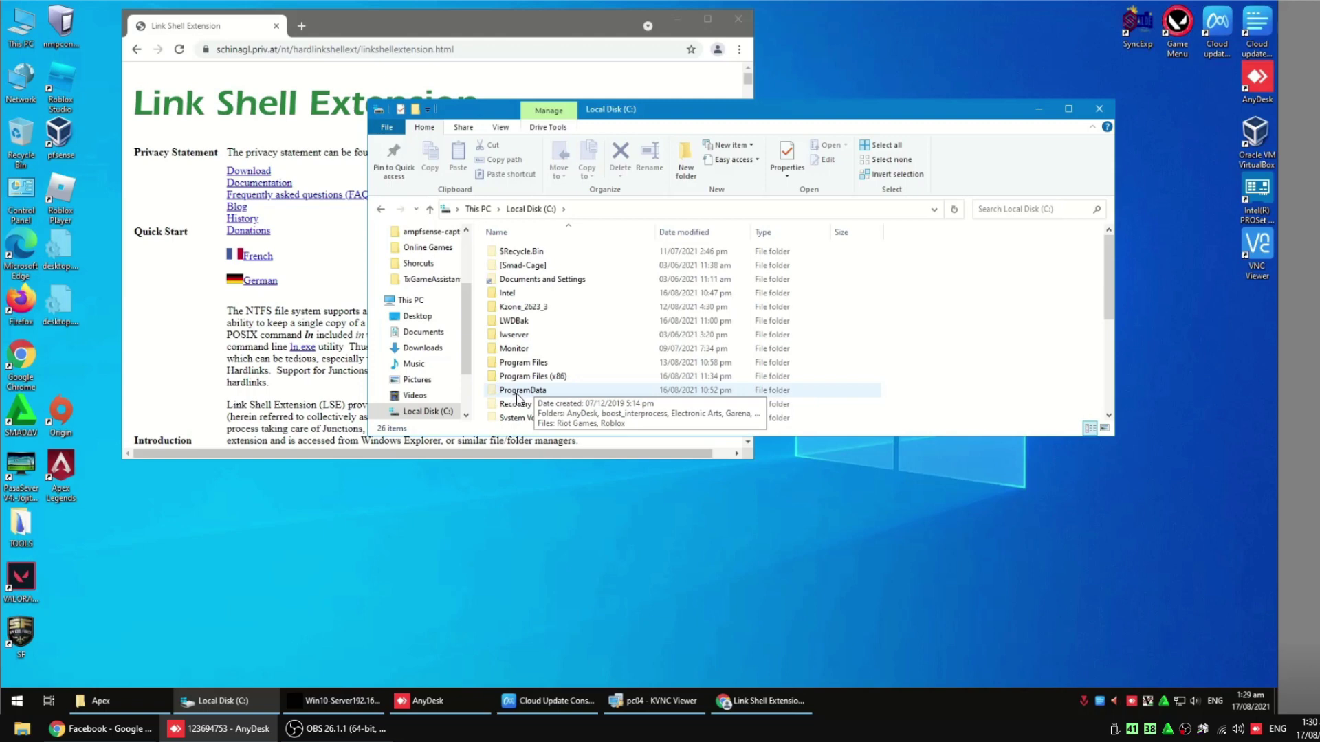
double_click(517, 391)
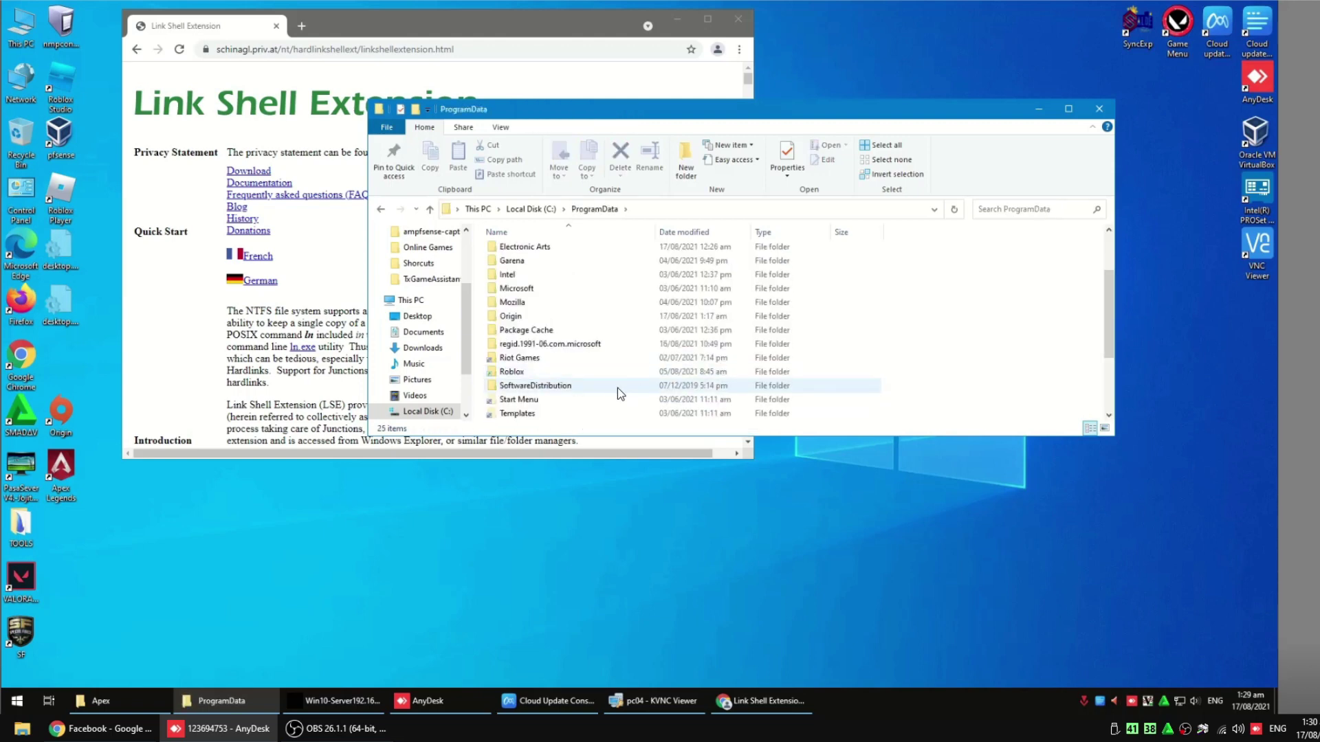
right_click(506, 317)
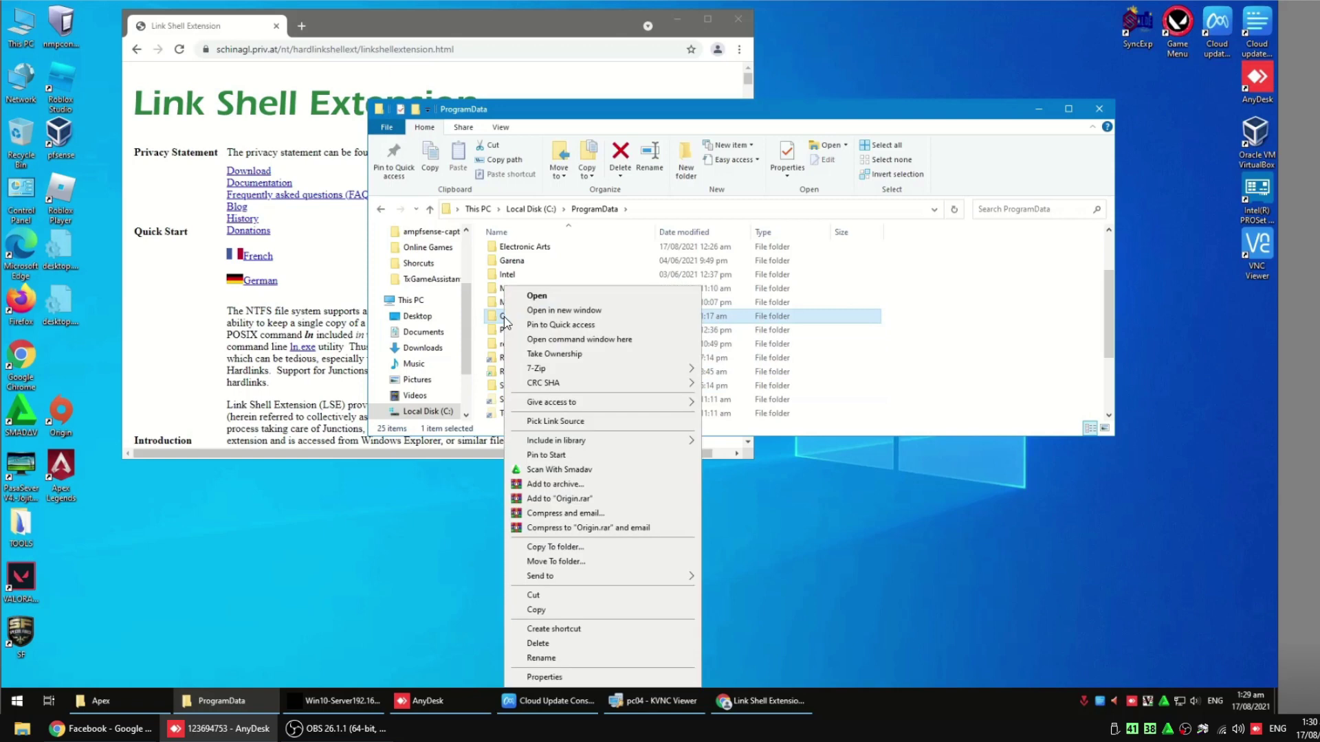
left_click(537, 612)
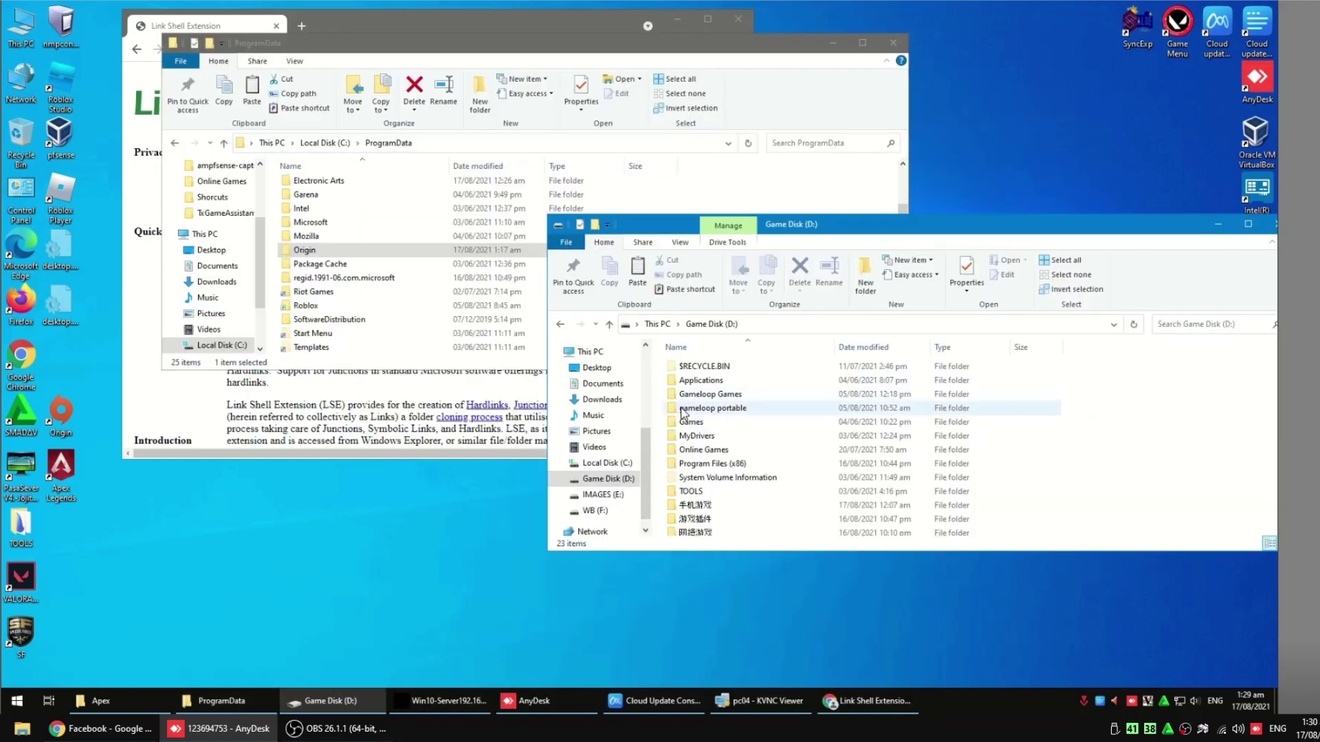
Step: Create a new folder named ProgramData inside D:\Games\Online Games\Origin
double_click(690, 421)
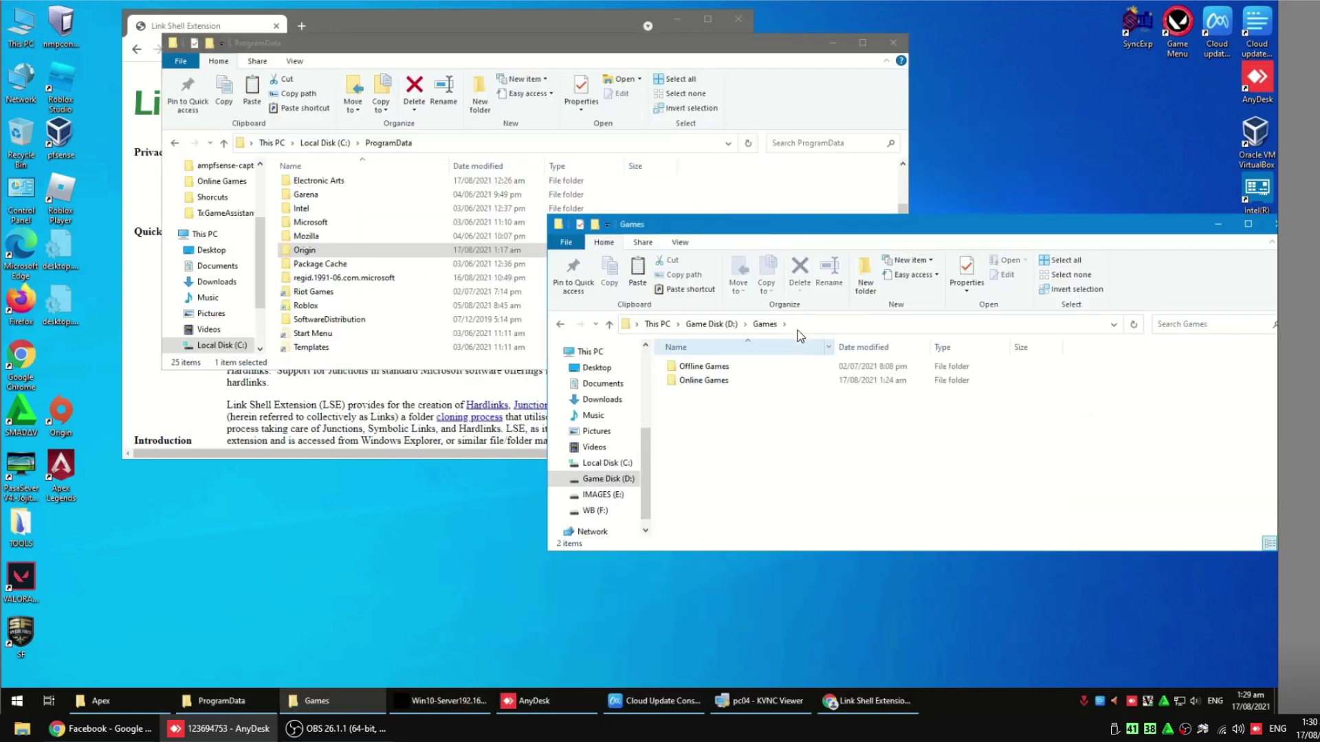
left_click_drag(840, 229, 775, 199)
double_click(680, 351)
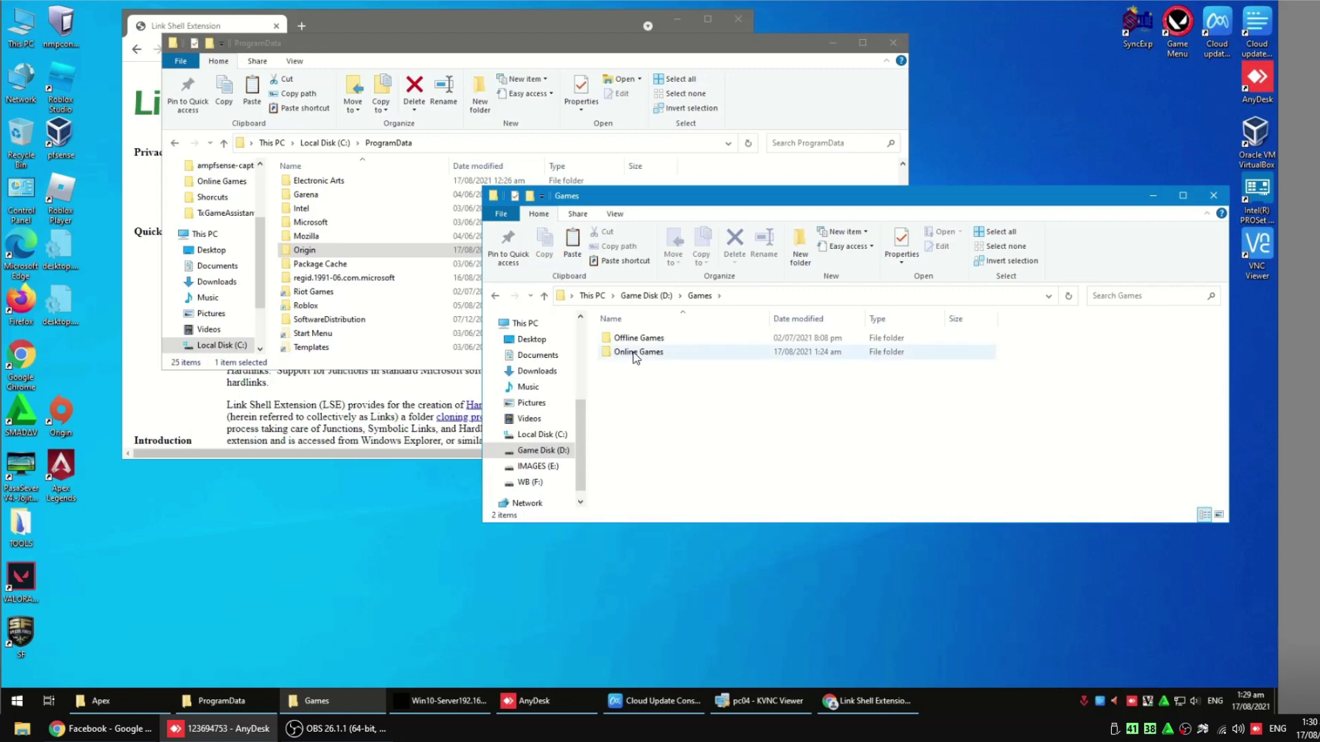
double_click(699, 393)
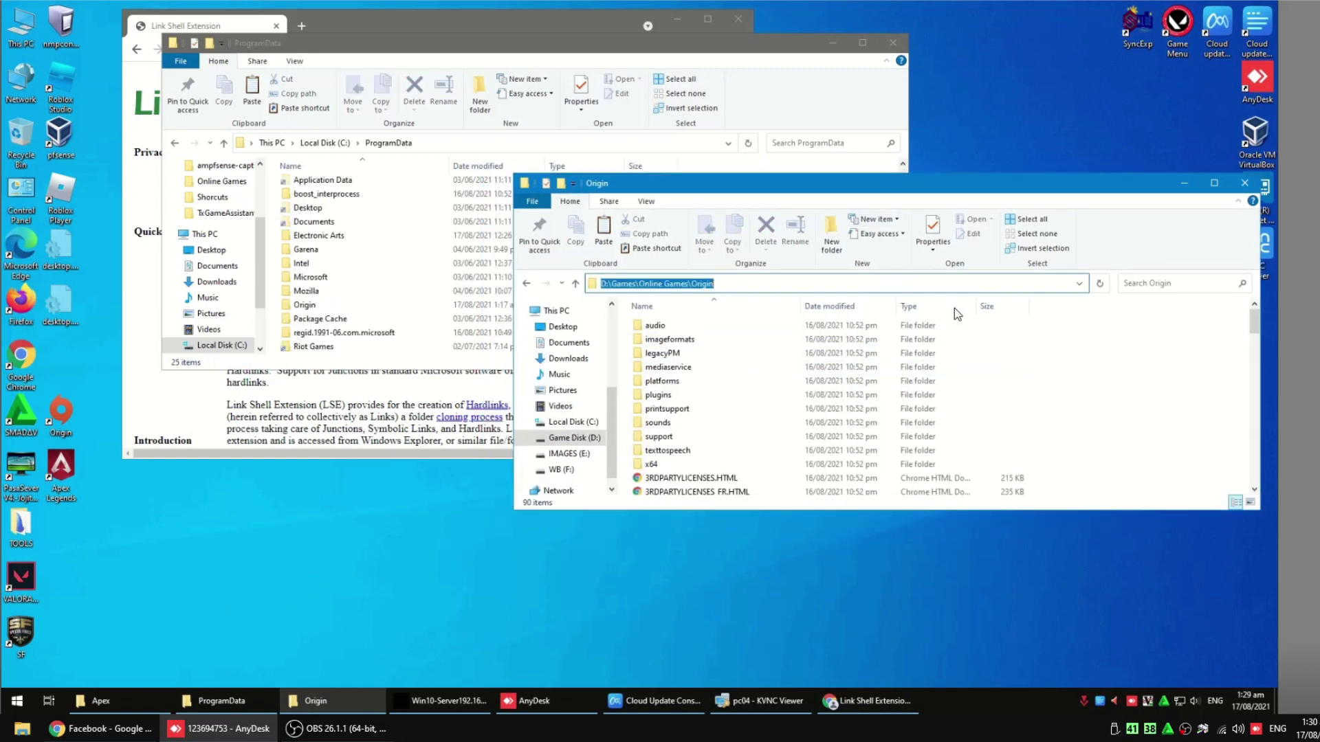
right_click(1100, 387)
mouse_move(1114, 560)
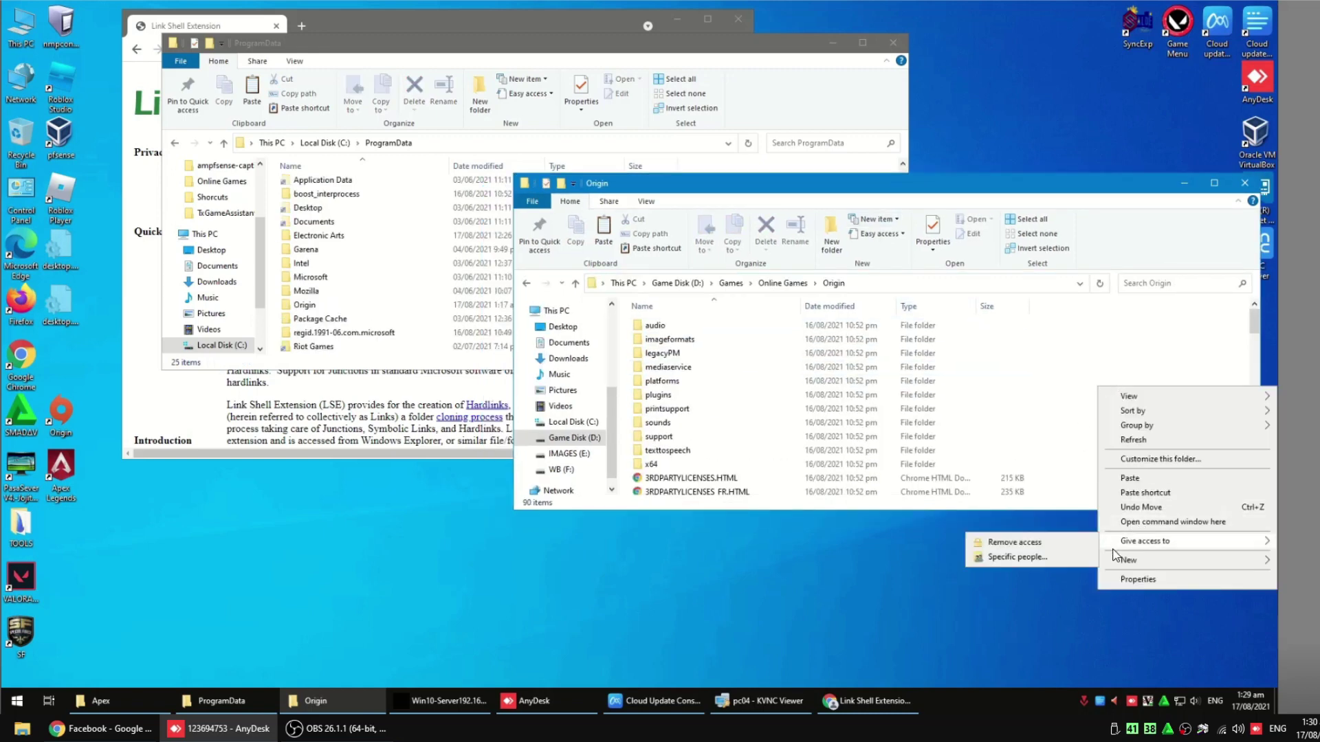
left_click(1040, 560)
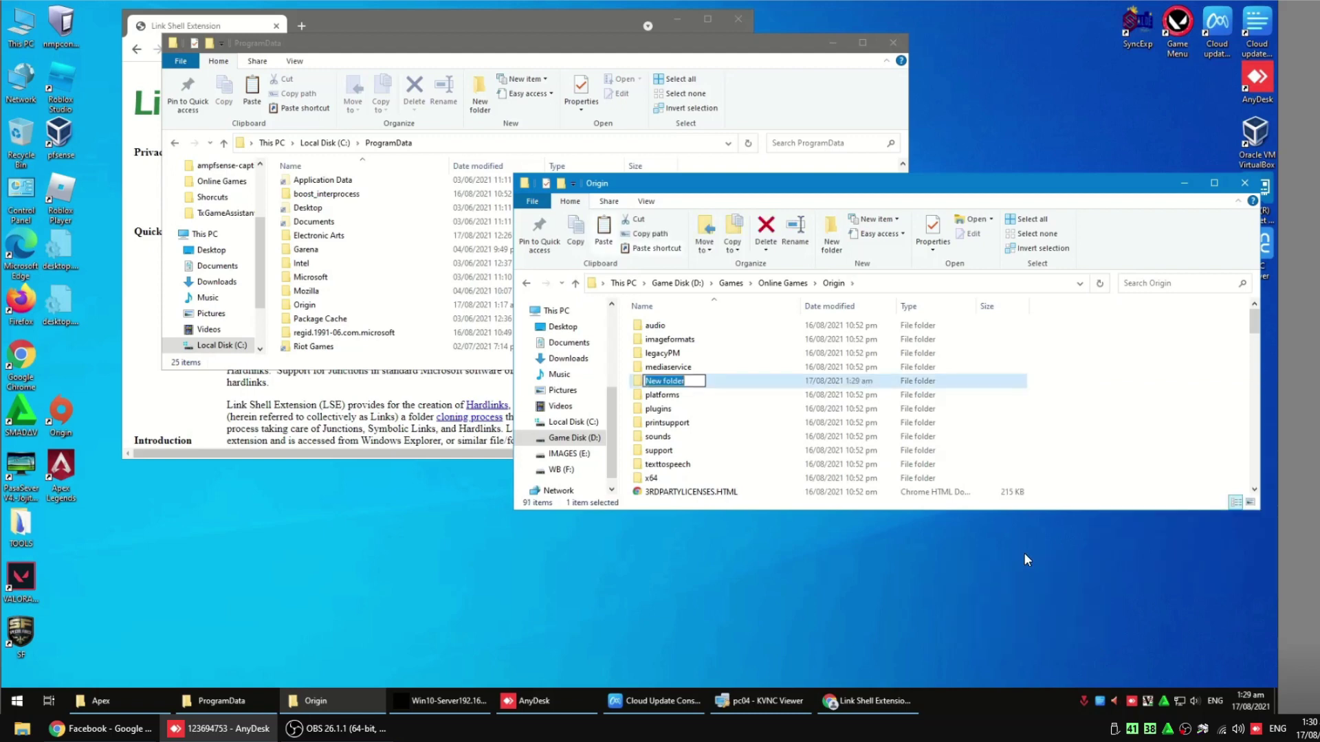
type("ProgramData")
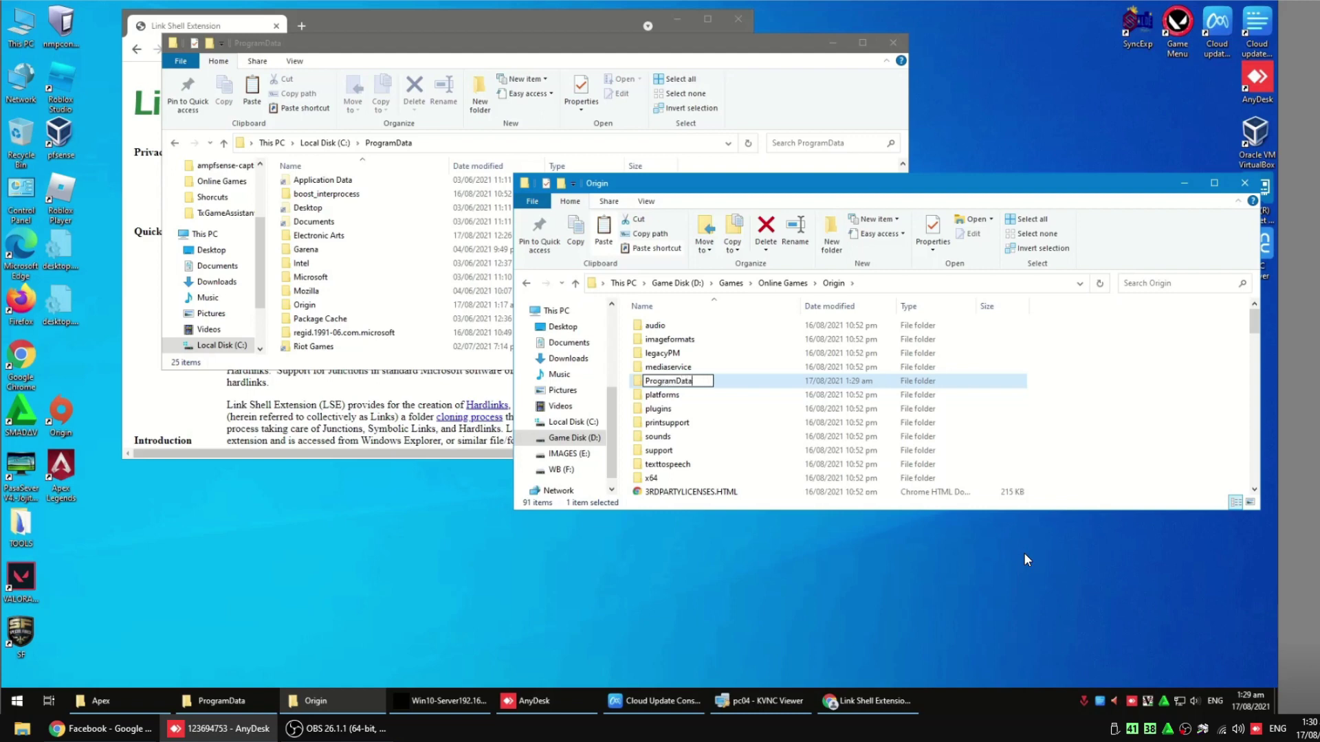
left_click(766, 390)
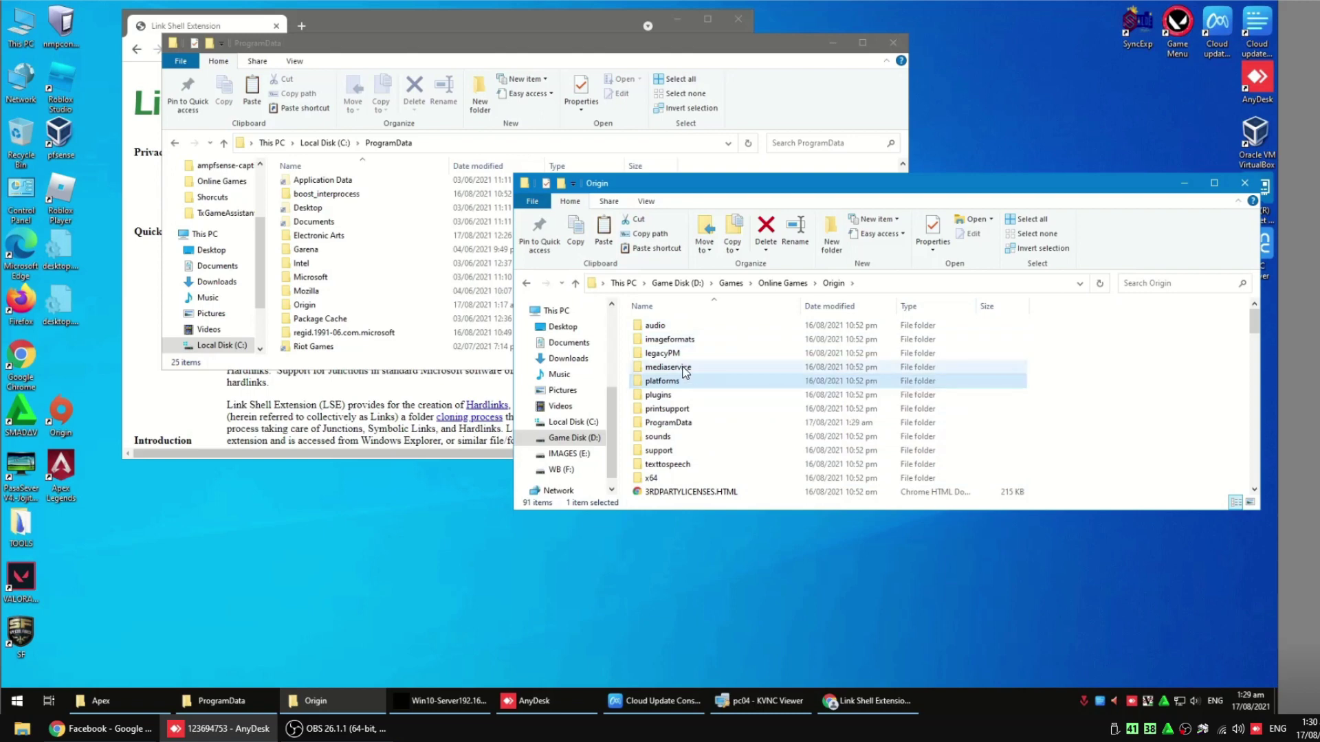
Step: Paste the copied Origin folder into D:\Games\Online Games\Origin\ProgramData
left_click(682, 425)
double_click(684, 426)
right_click(811, 367)
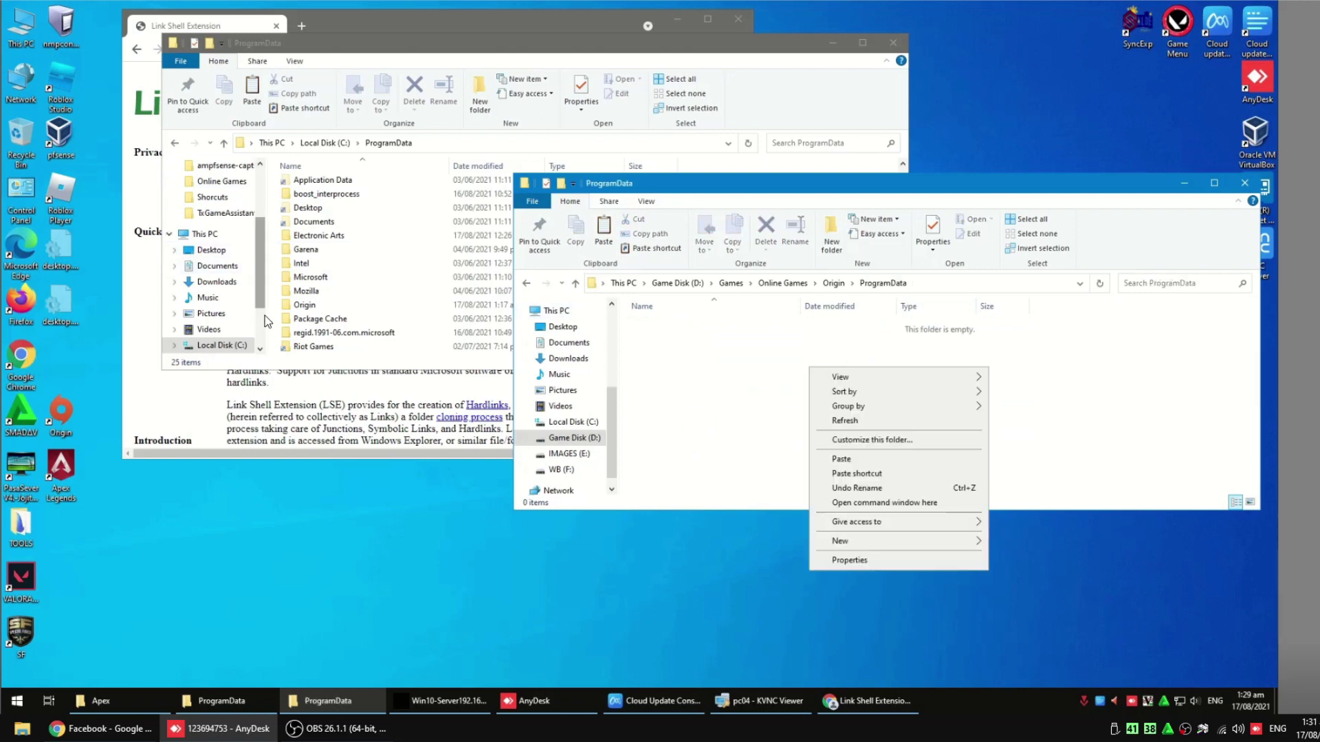
left_click(842, 460)
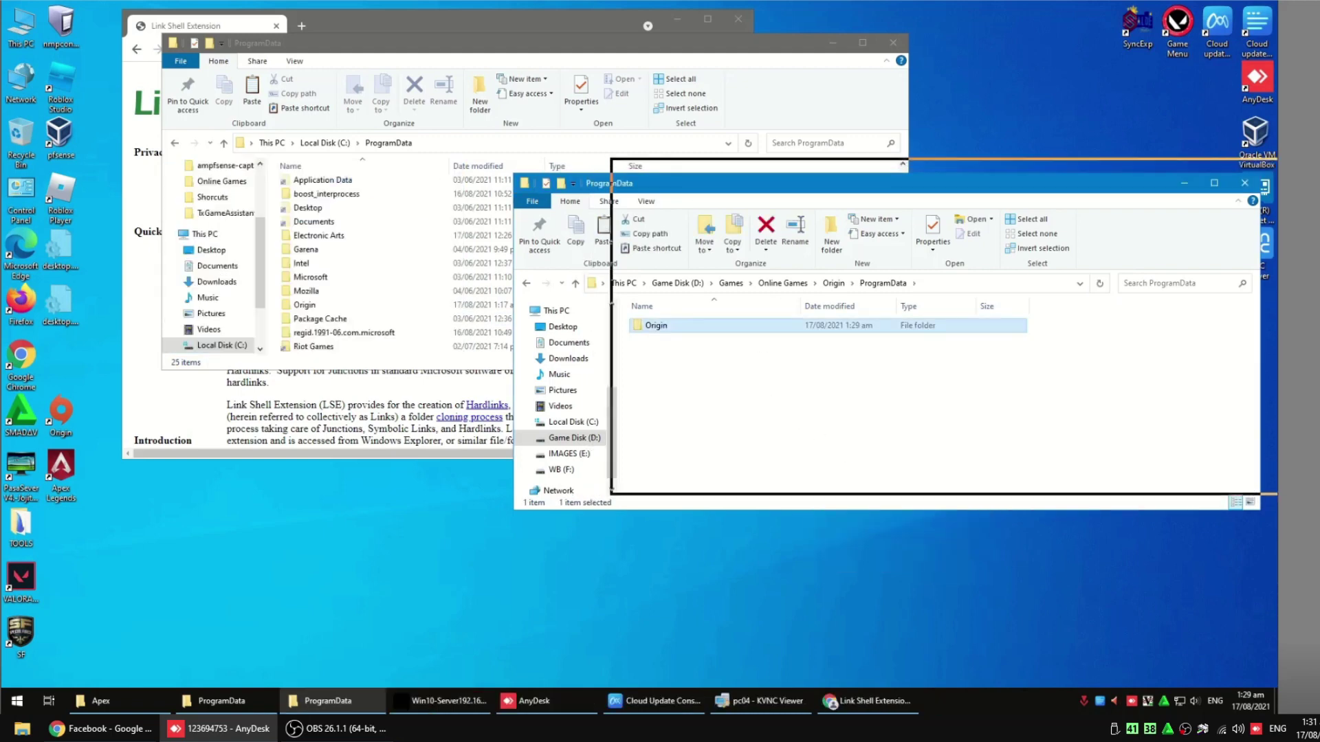
left_click_drag(757, 169, 756, 169)
Step: Delete the original Origin folder from C:\ProgramData and show that location's full path
left_click_drag(413, 43, 333, 33)
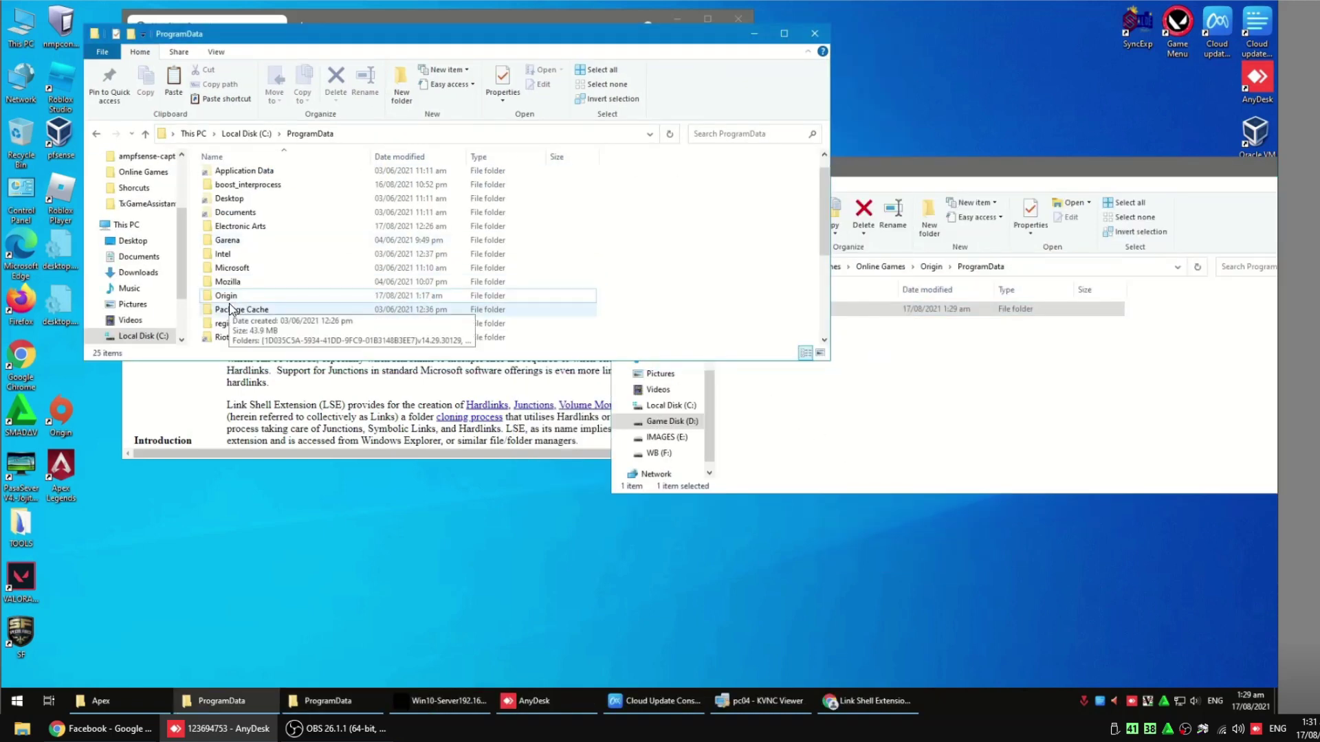
right_click(230, 309)
left_click(222, 297)
right_click(221, 297)
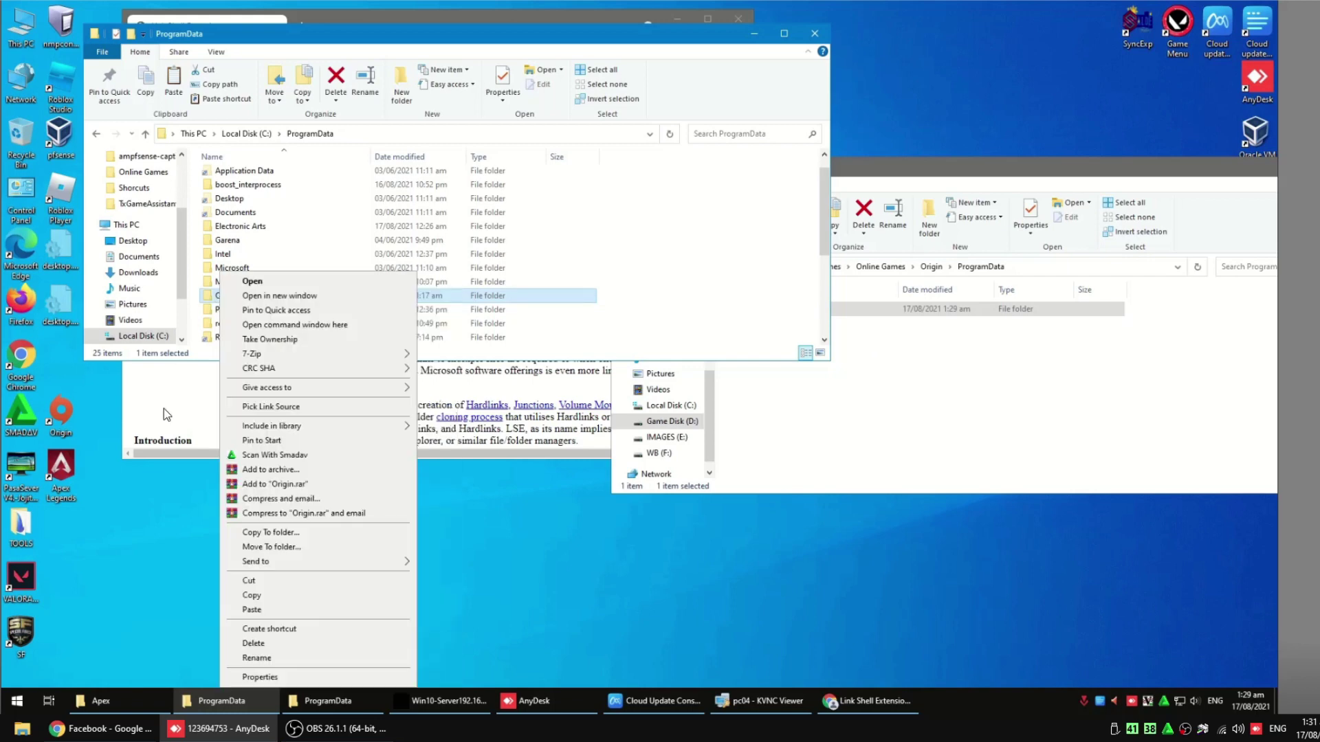
left_click(241, 647)
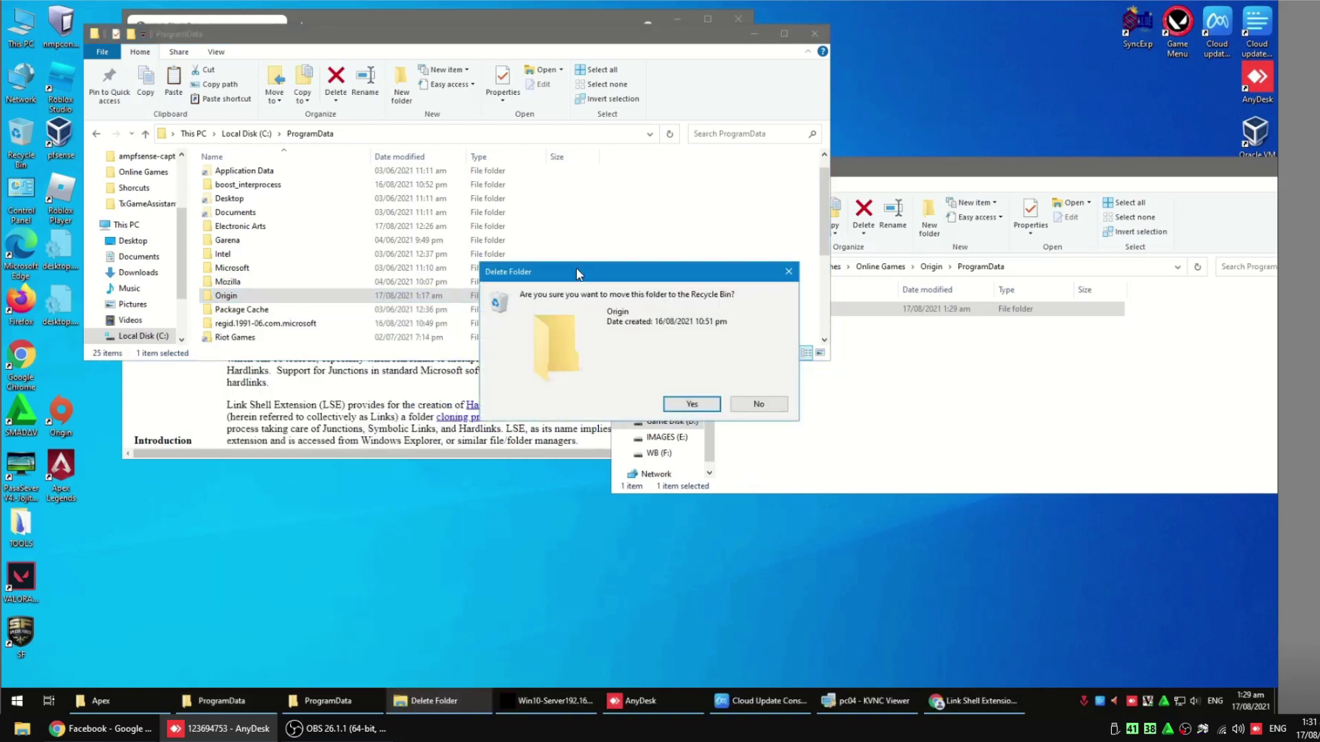
left_click(691, 404)
left_click(394, 138)
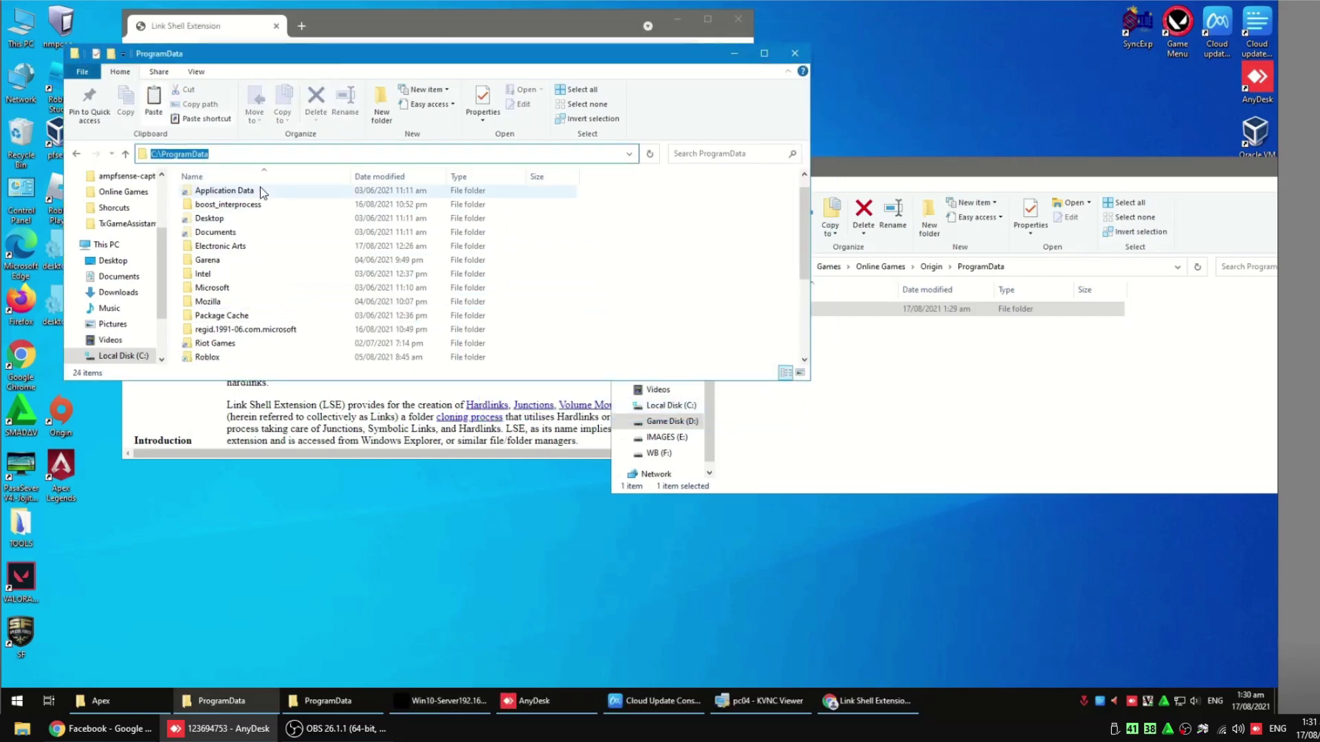
Step: Pick the Origin folder in D:\Games\Online Games\Origin\ProgramData as the link source
right_click(697, 227)
left_click(785, 93)
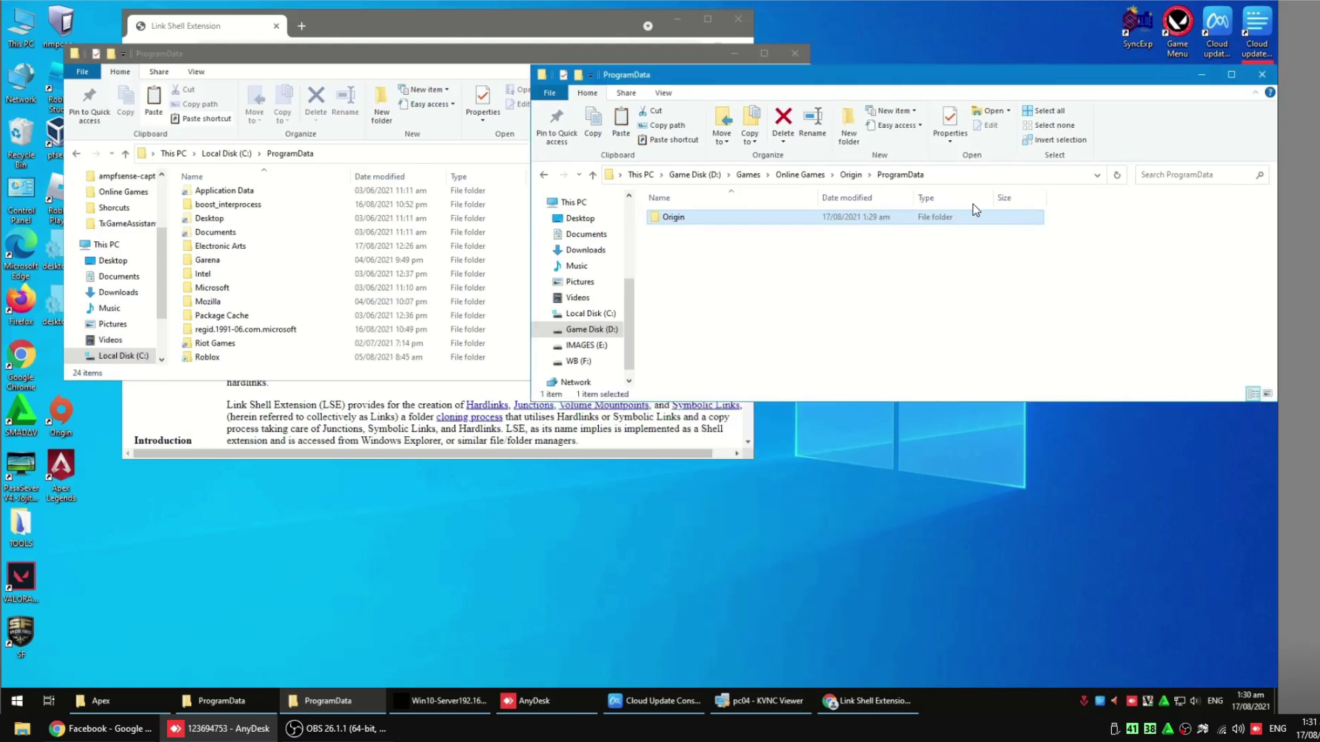
left_click(976, 175)
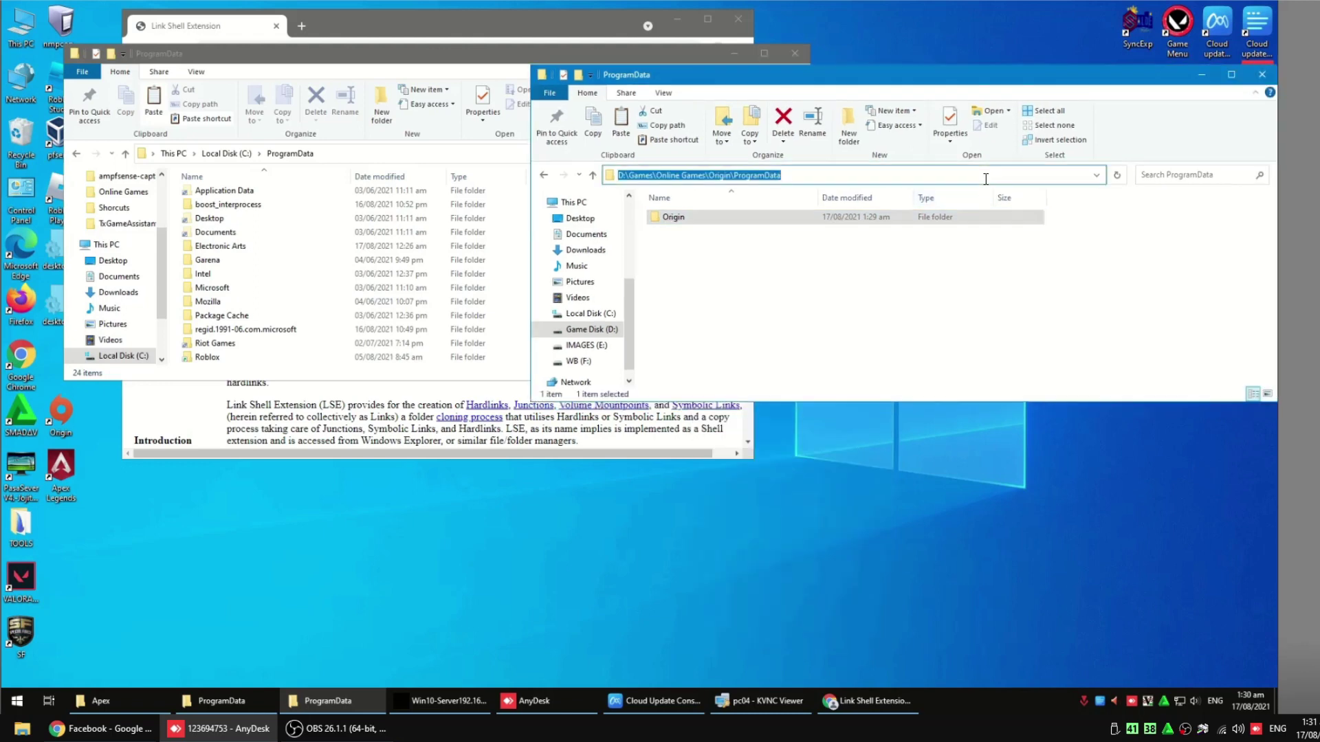
right_click(696, 225)
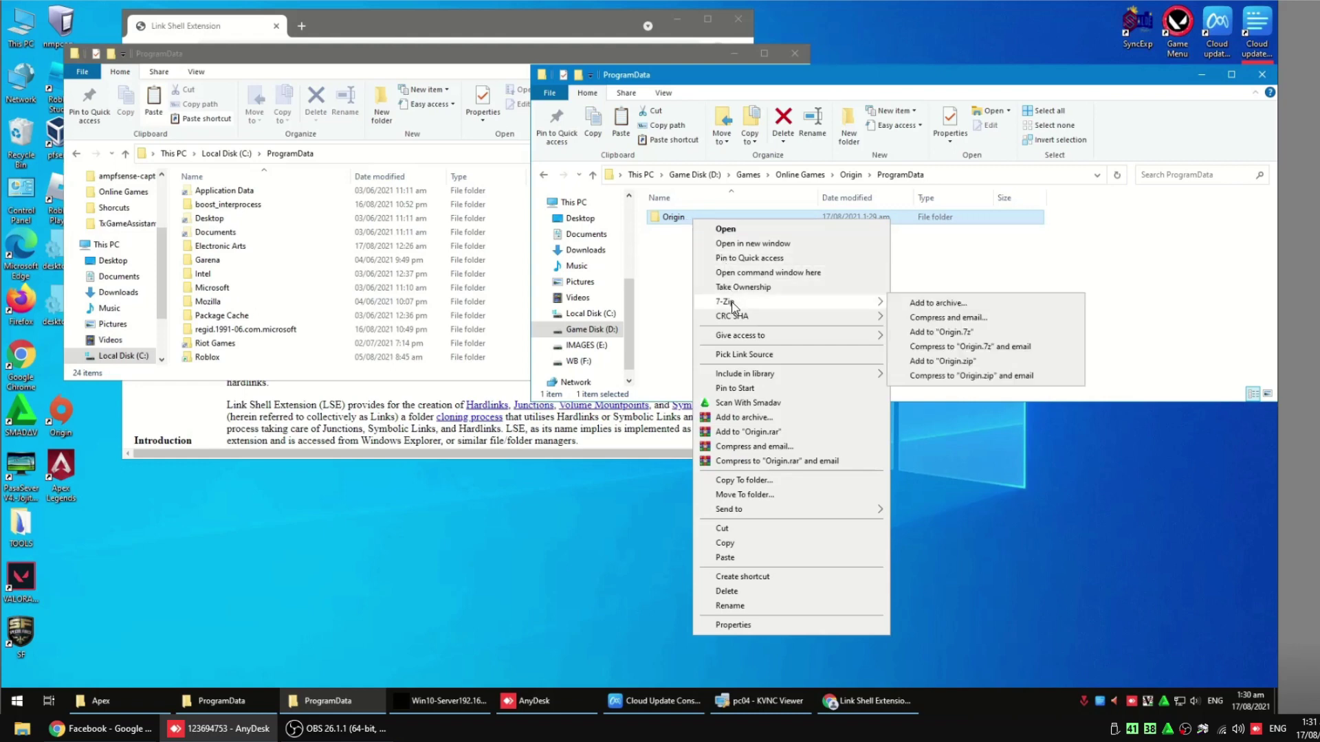
left_click(777, 356)
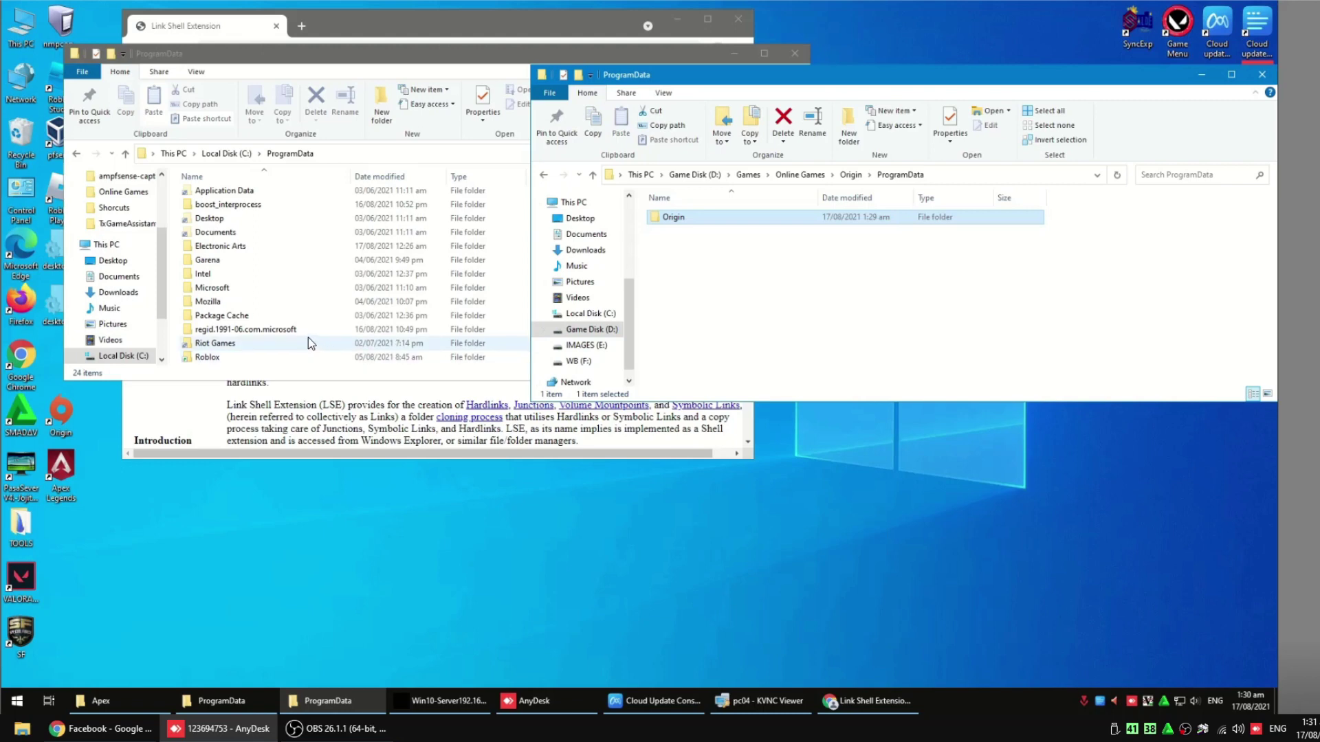
Step: Drop the picked Origin source into C:\ProgramData as a junction and select the new Origin link there
left_click(175, 340)
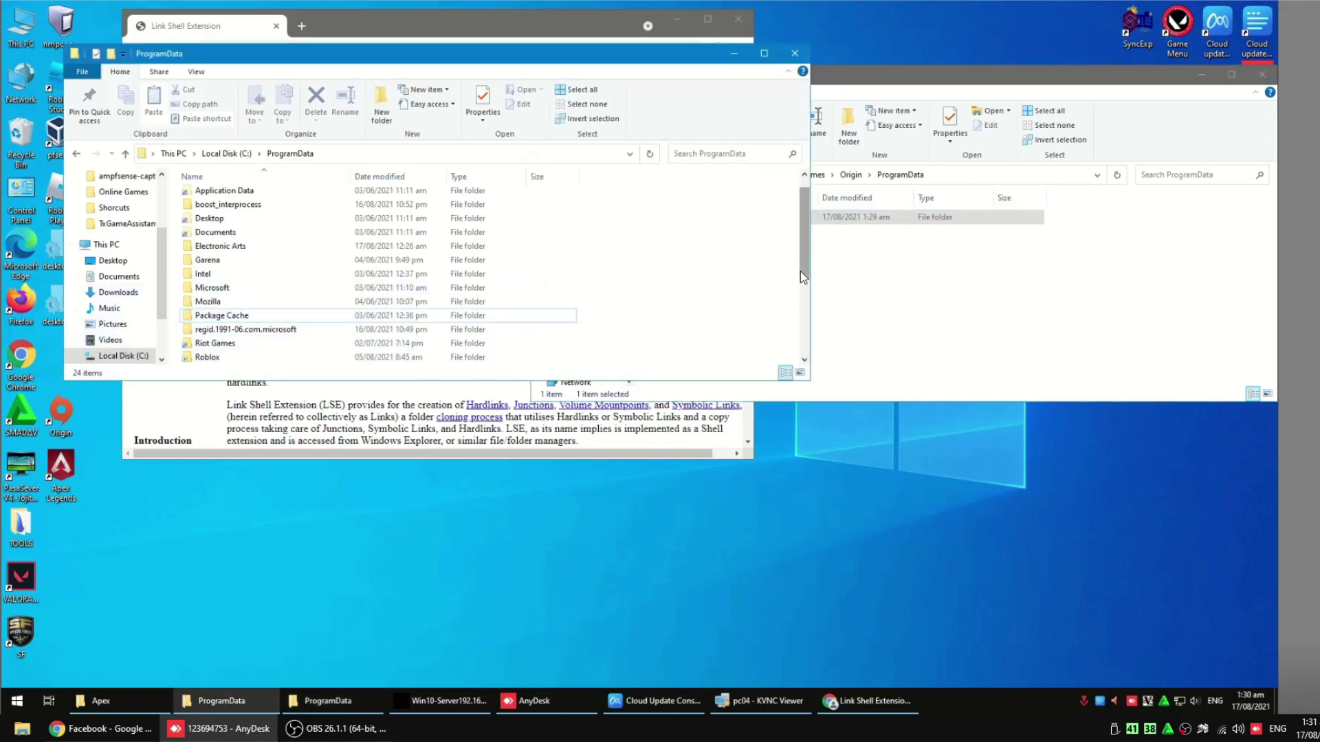
left_click_drag(800, 271, 800, 278)
left_click(442, 154)
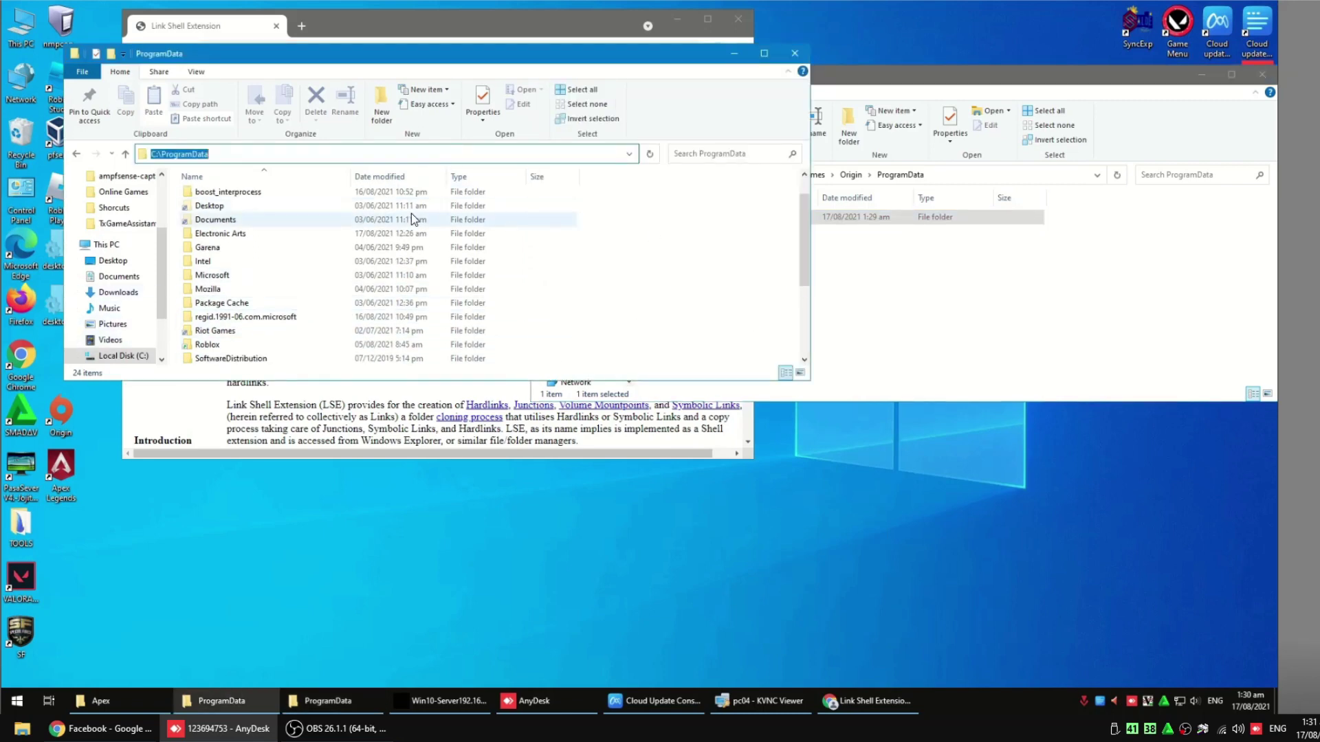
scroll(737, 313, "down", 2)
right_click(730, 313)
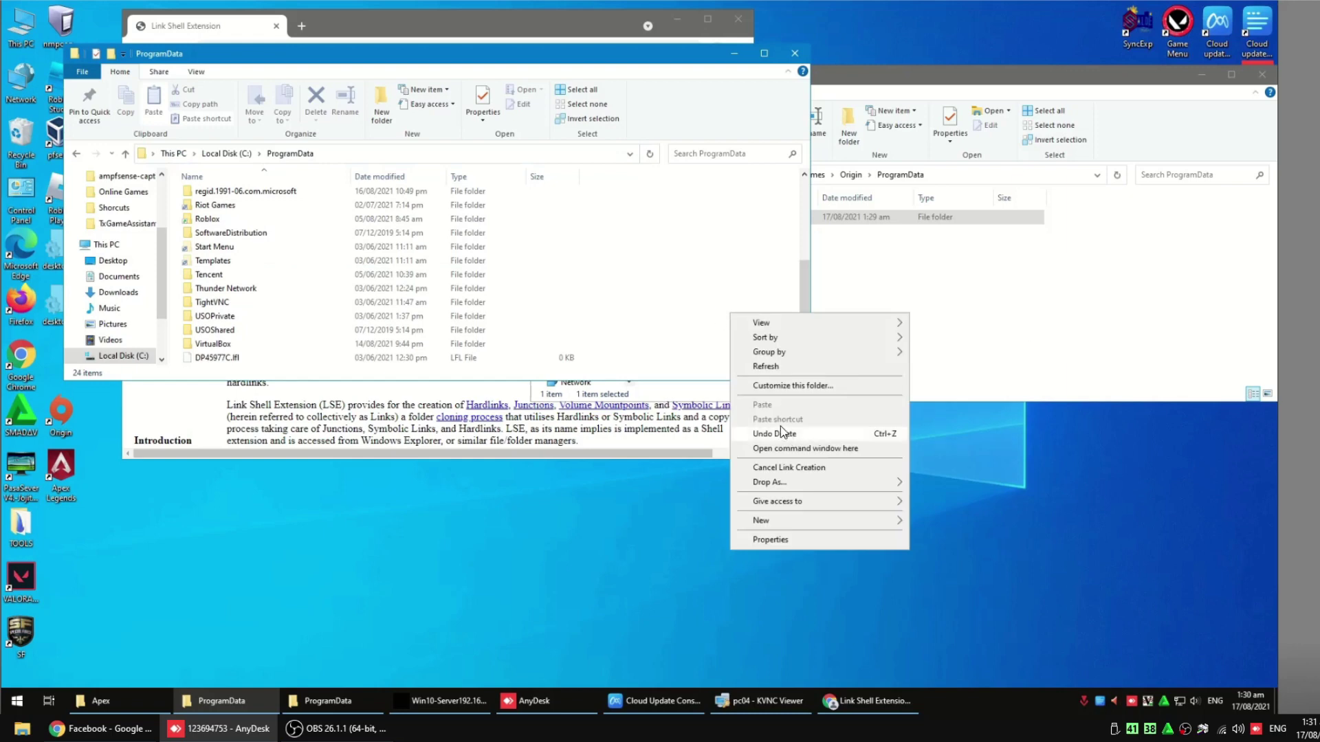
mouse_move(768, 484)
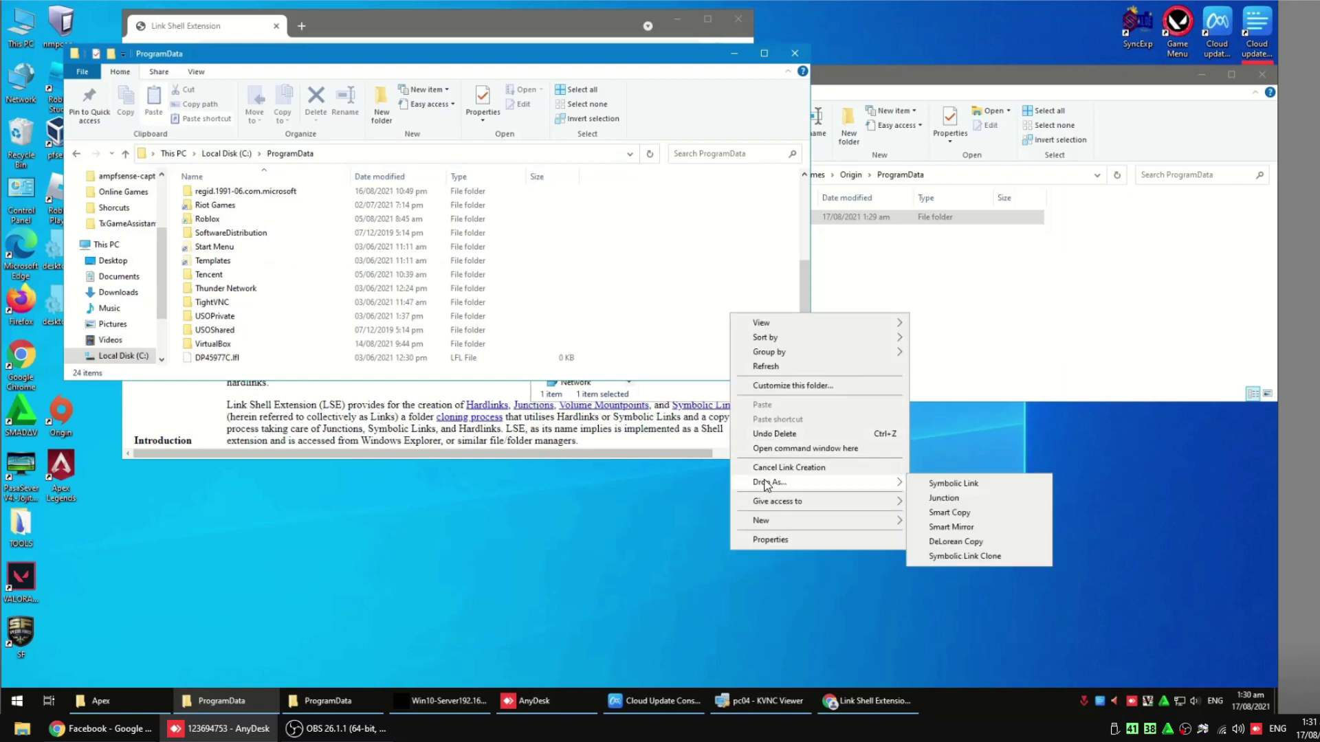
left_click(949, 498)
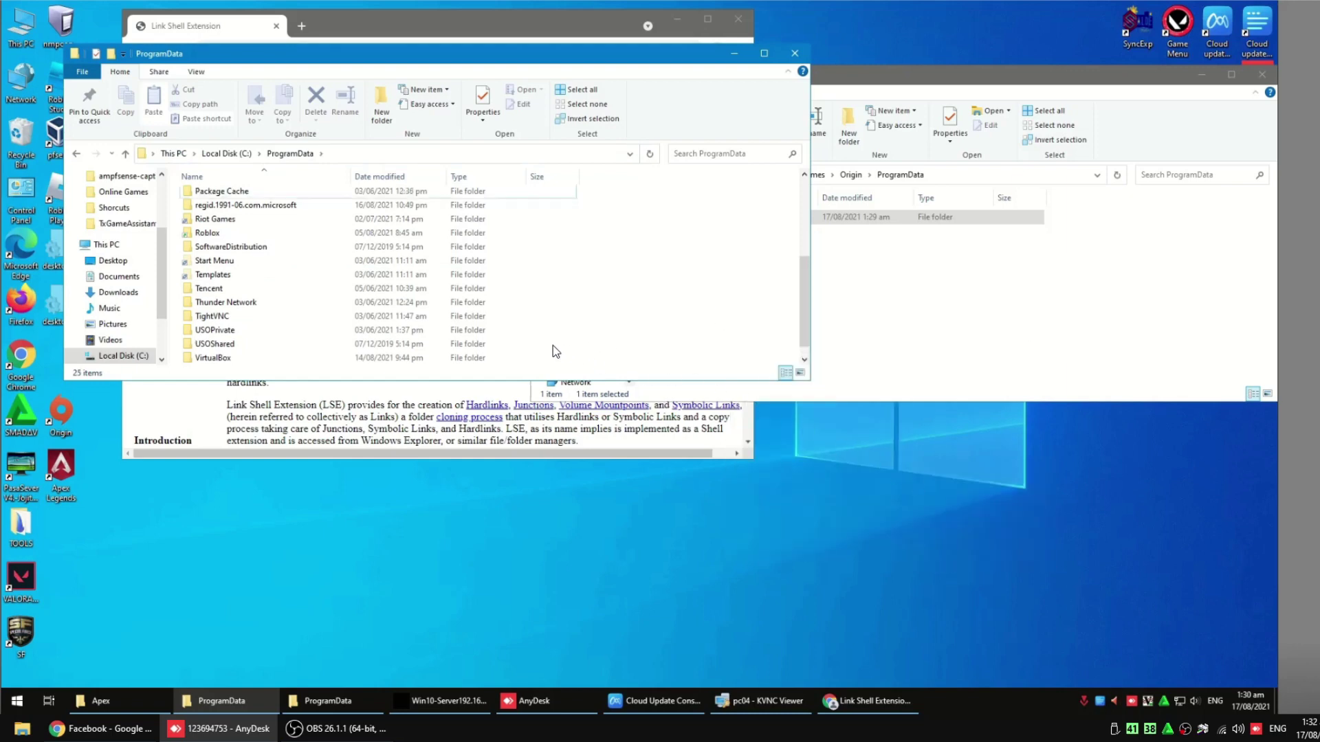
scroll(236, 311, "down", 1)
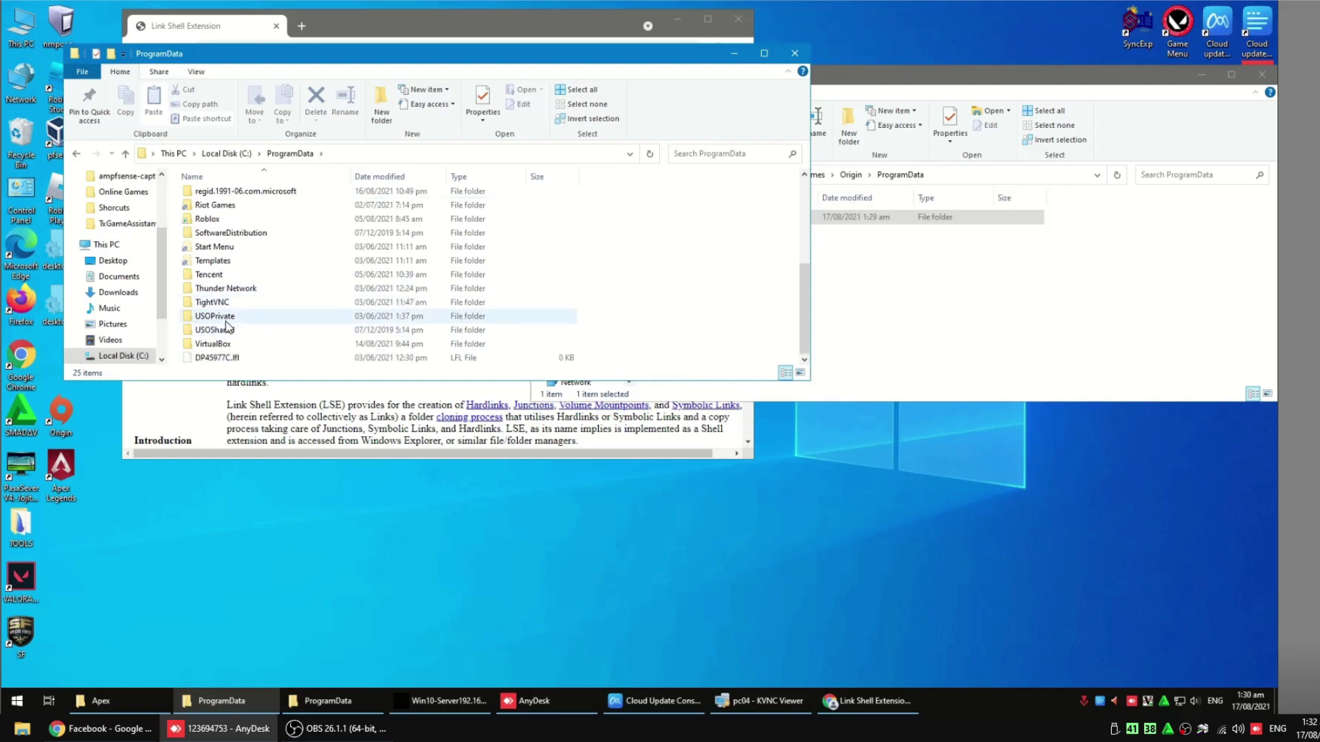
scroll(227, 323, "up", 4)
left_click(266, 335)
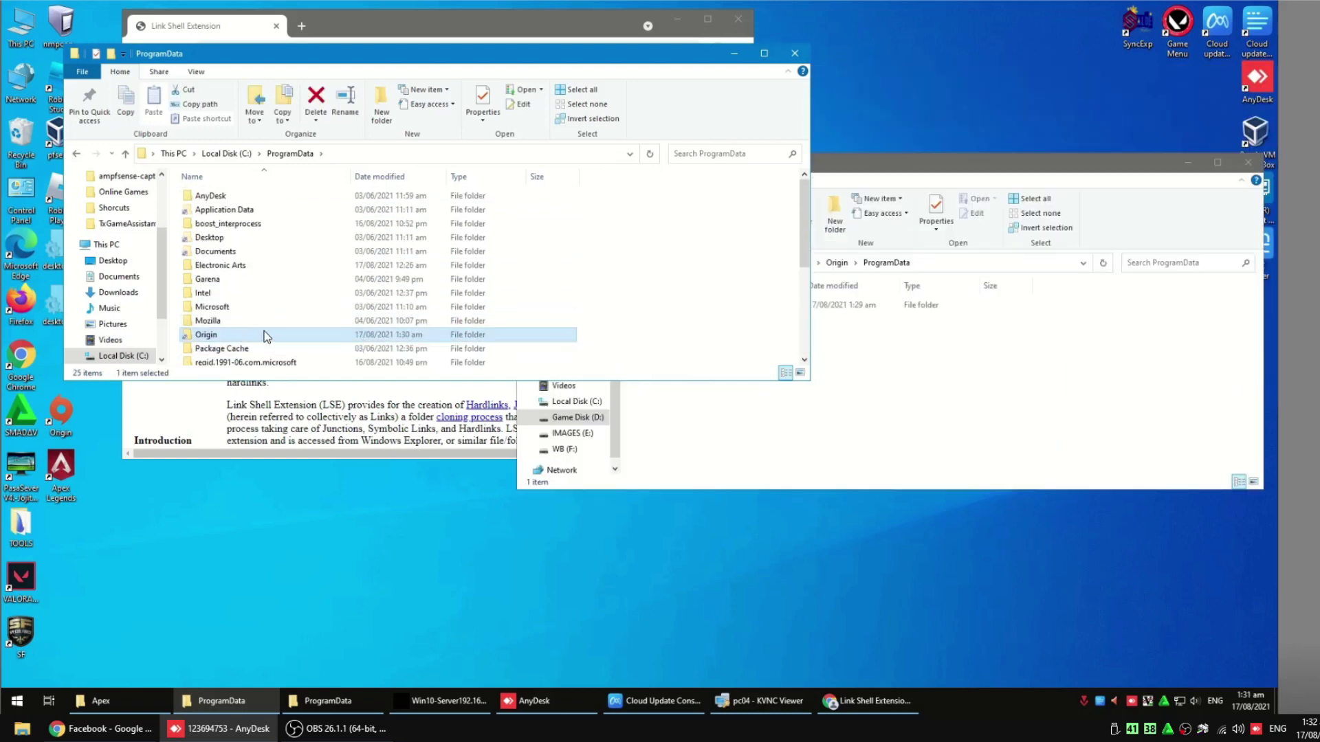
Step: Create a new folder named LocalData inside D:\Games\Online Games\Origin
left_click(1085, 410)
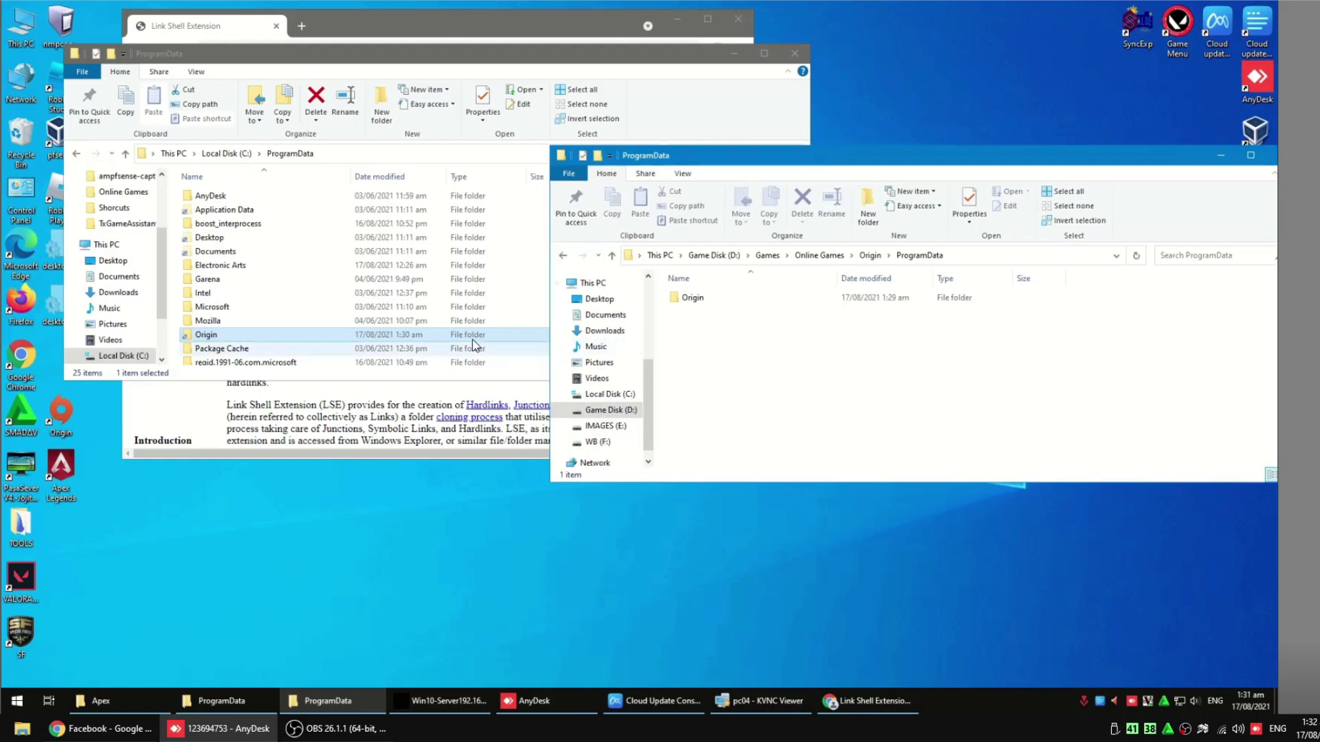
left_click_drag(688, 156, 633, 115)
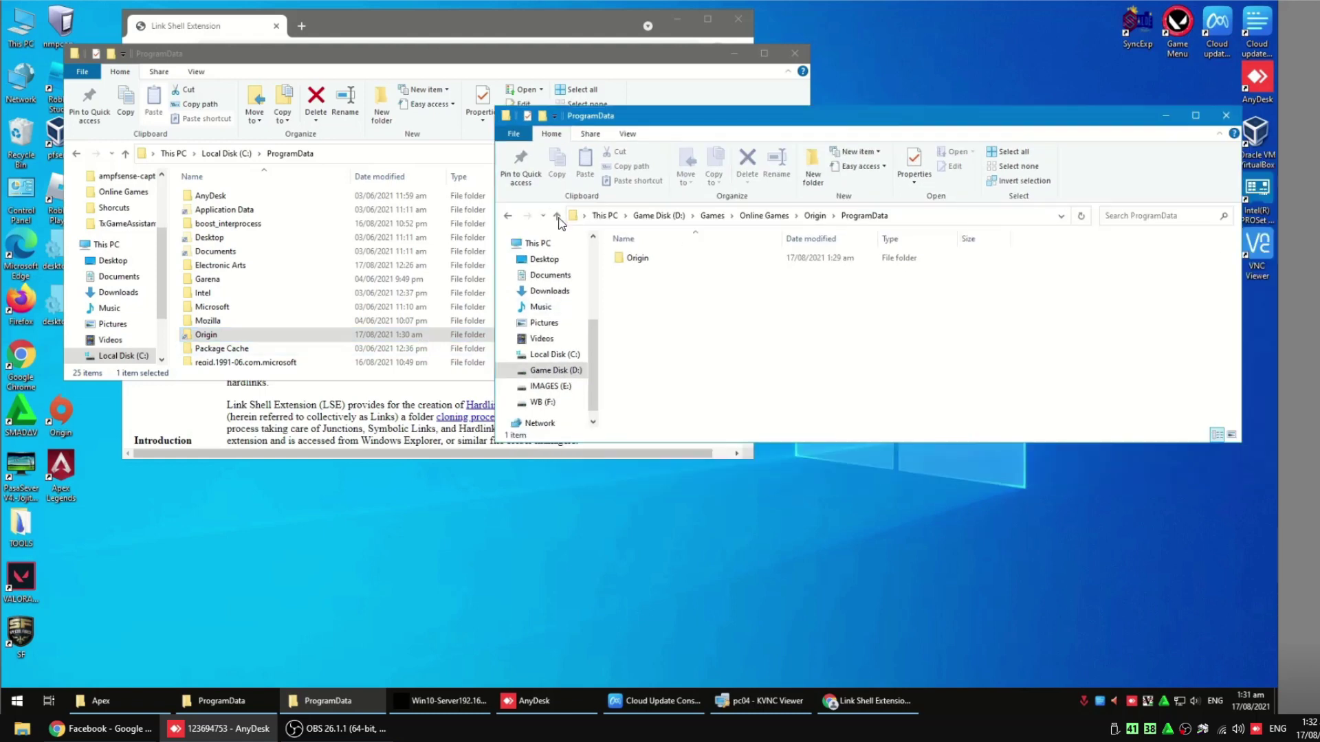
left_click(557, 215)
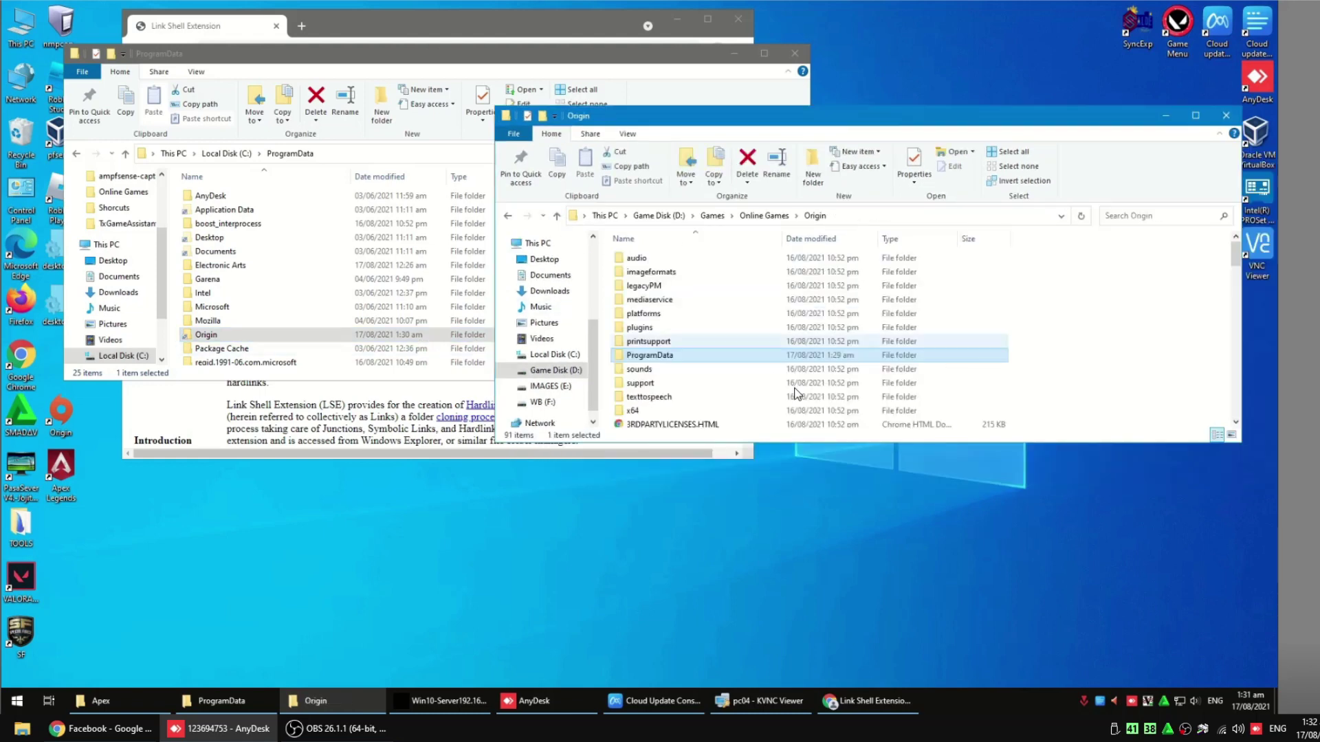
right_click(1118, 367)
mouse_move(1140, 534)
left_click(1022, 531)
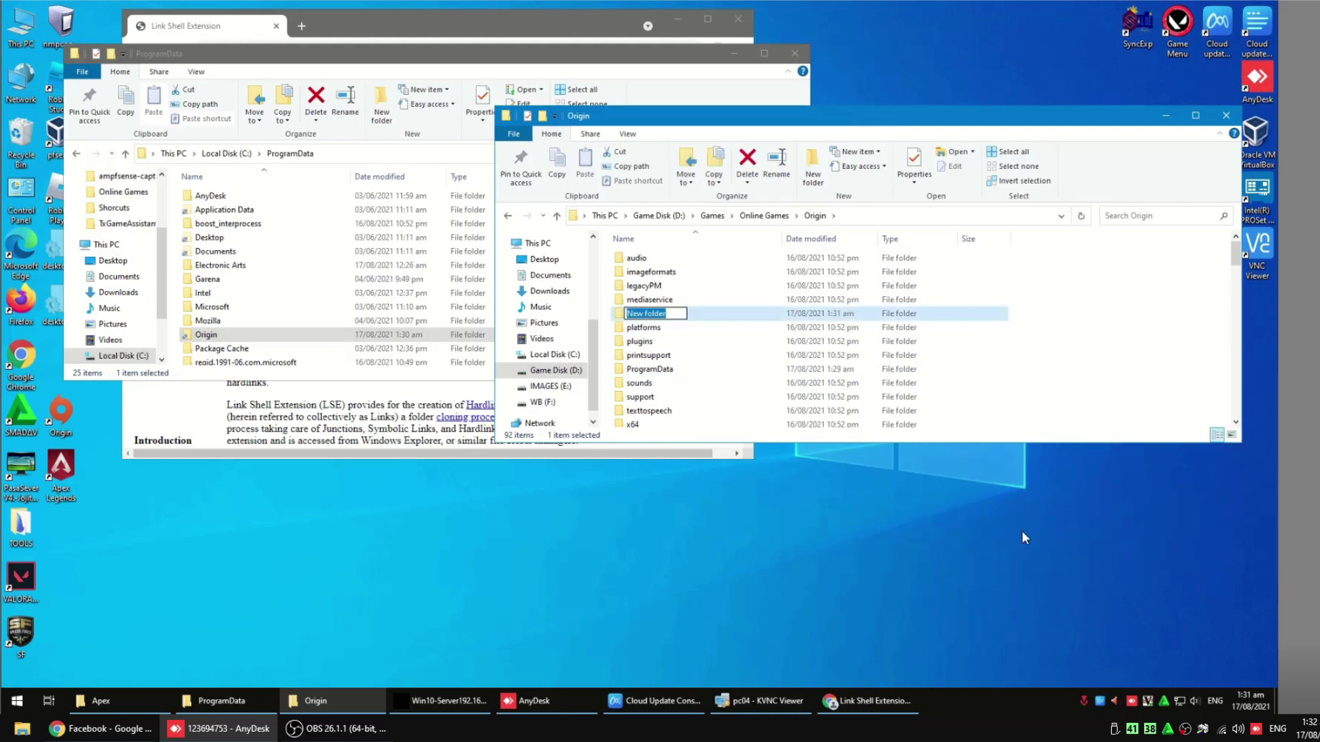
type("LocafeA")
left_click(715, 315)
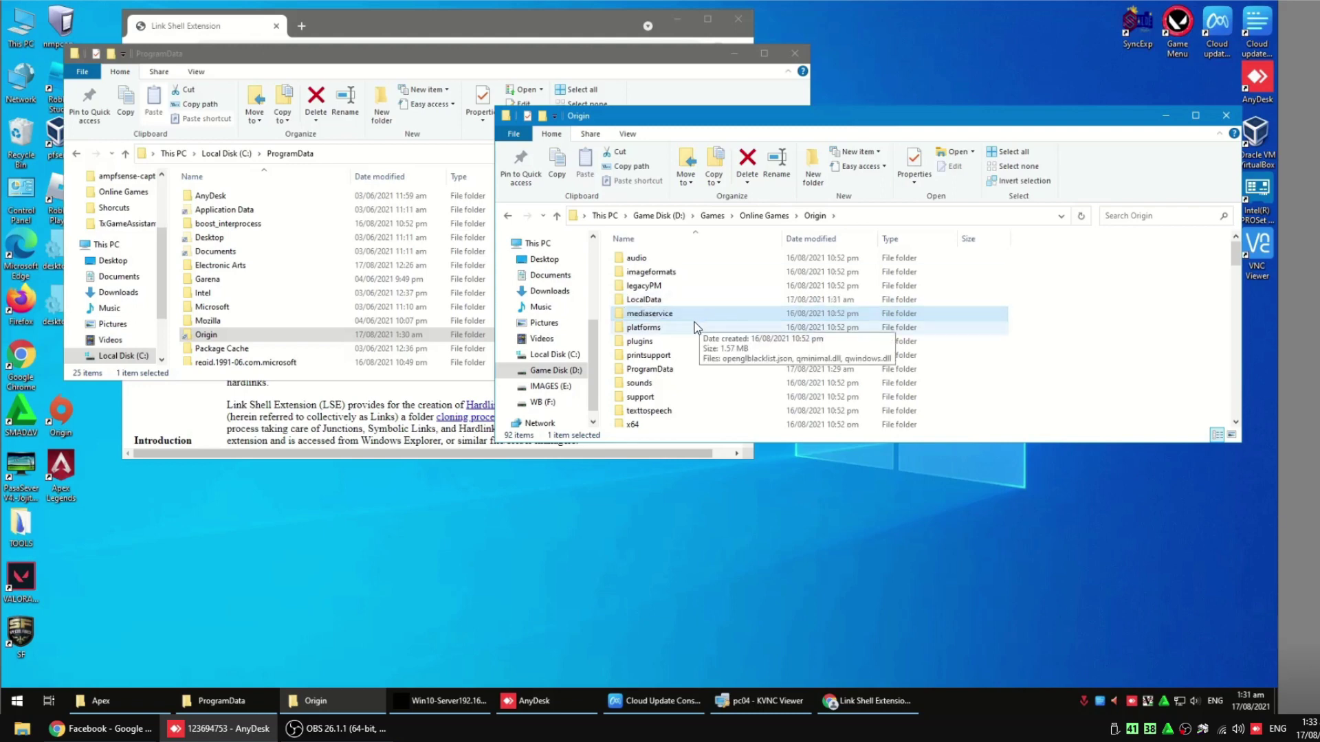
left_click(657, 299)
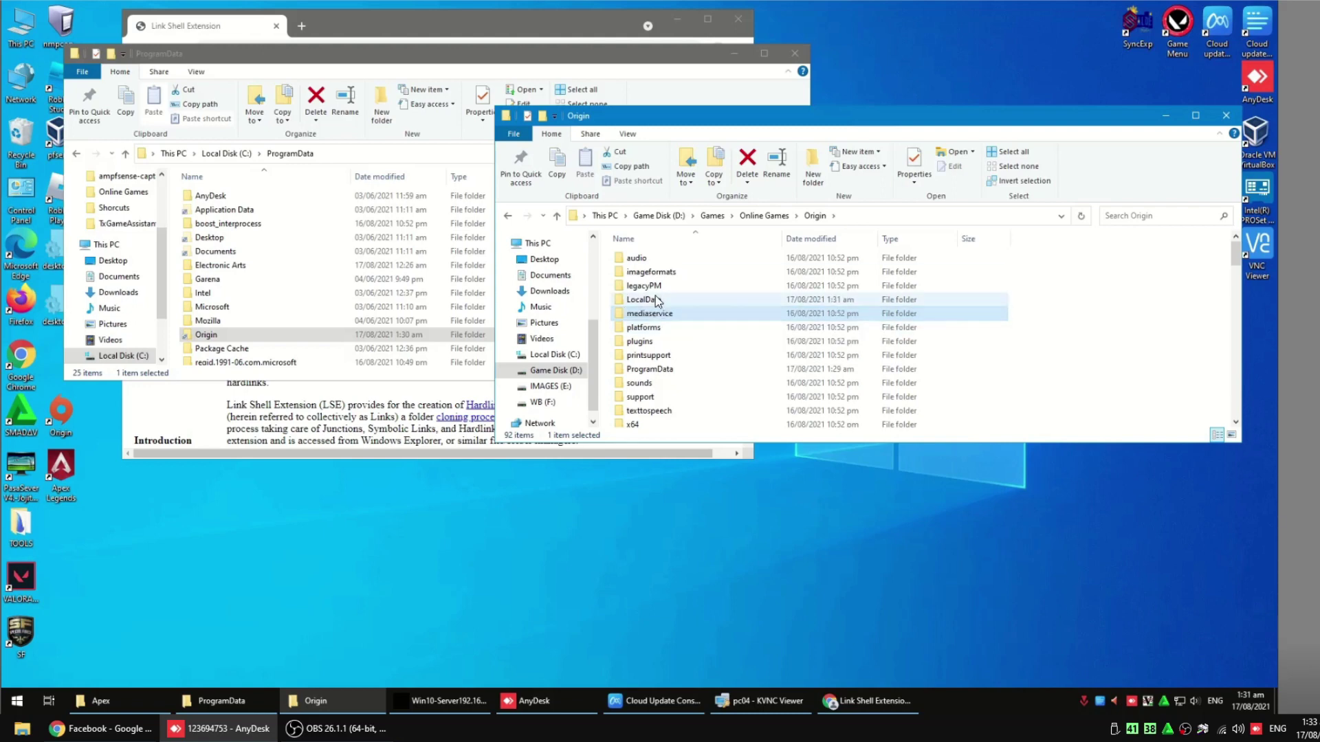
Step: Open the Administrator user folder in C:\Users from the C:\ProgramData window
left_click(129, 154)
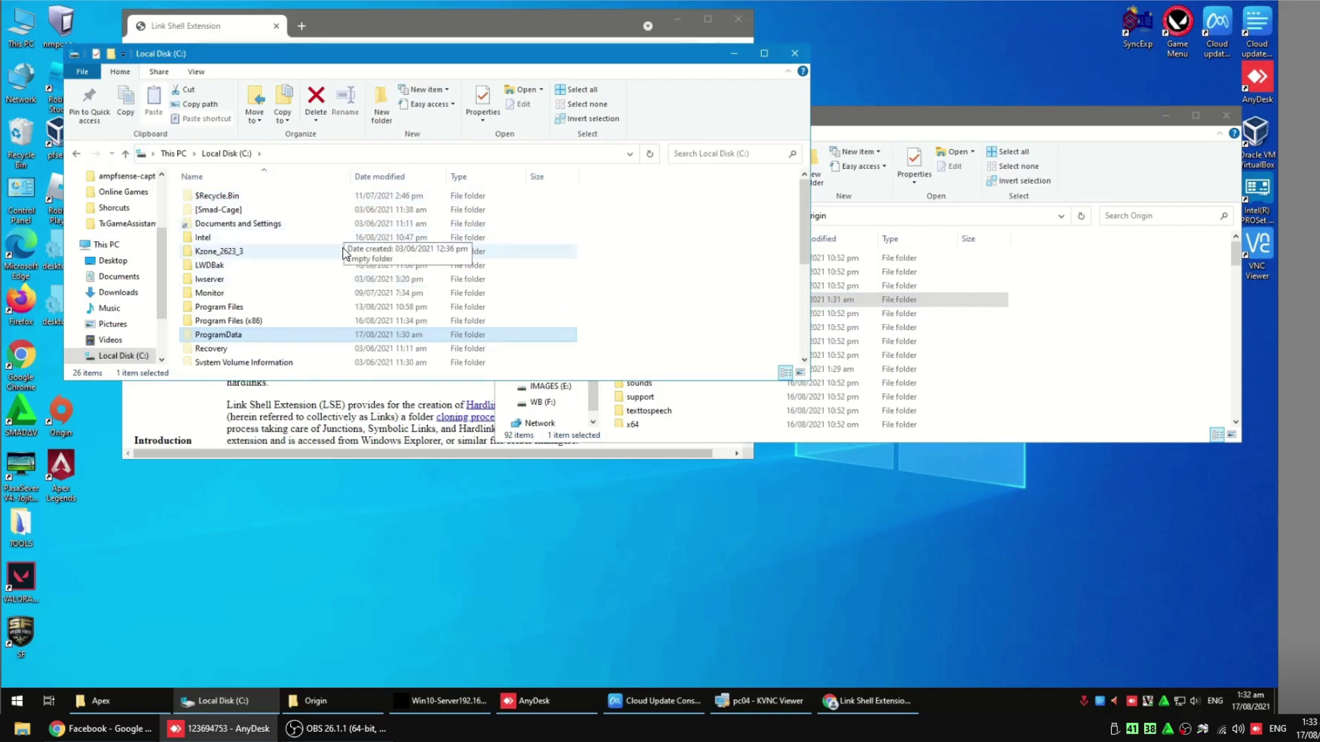
scroll(292, 254, "down", 5)
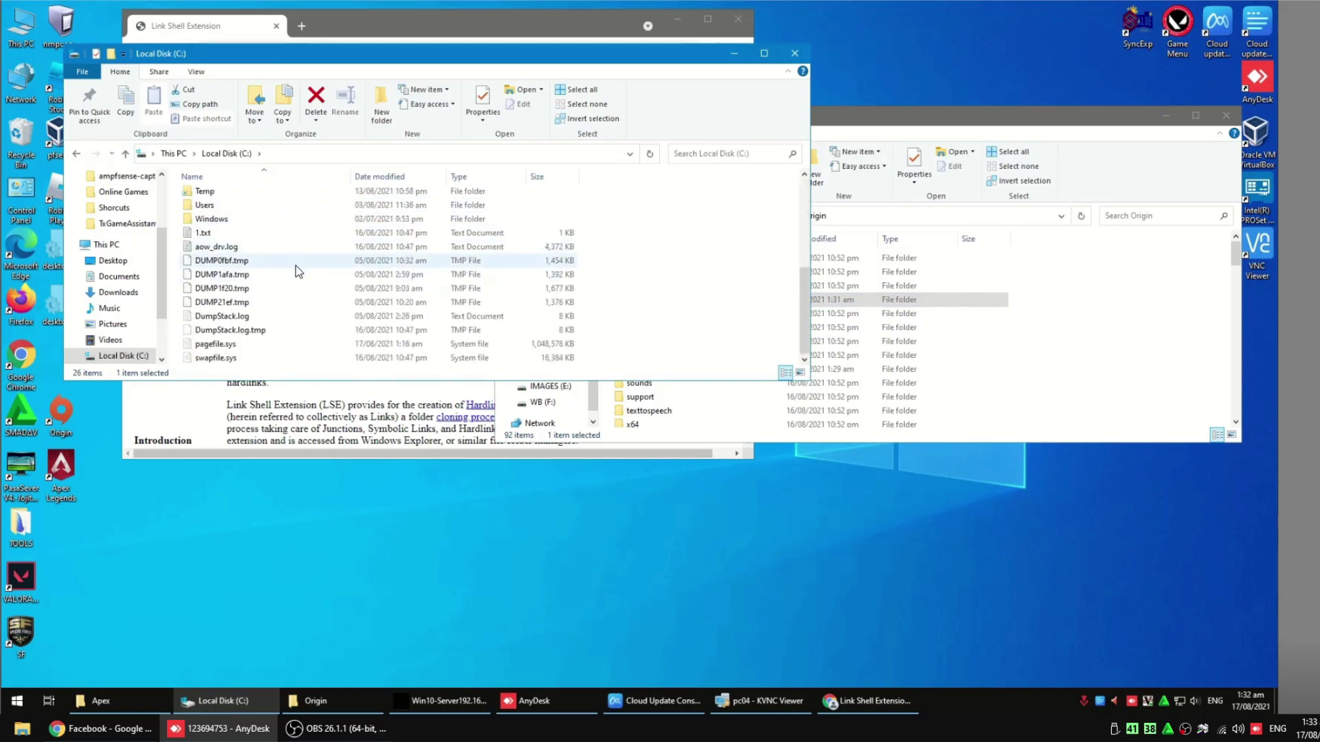
scroll(296, 266, "up", 4)
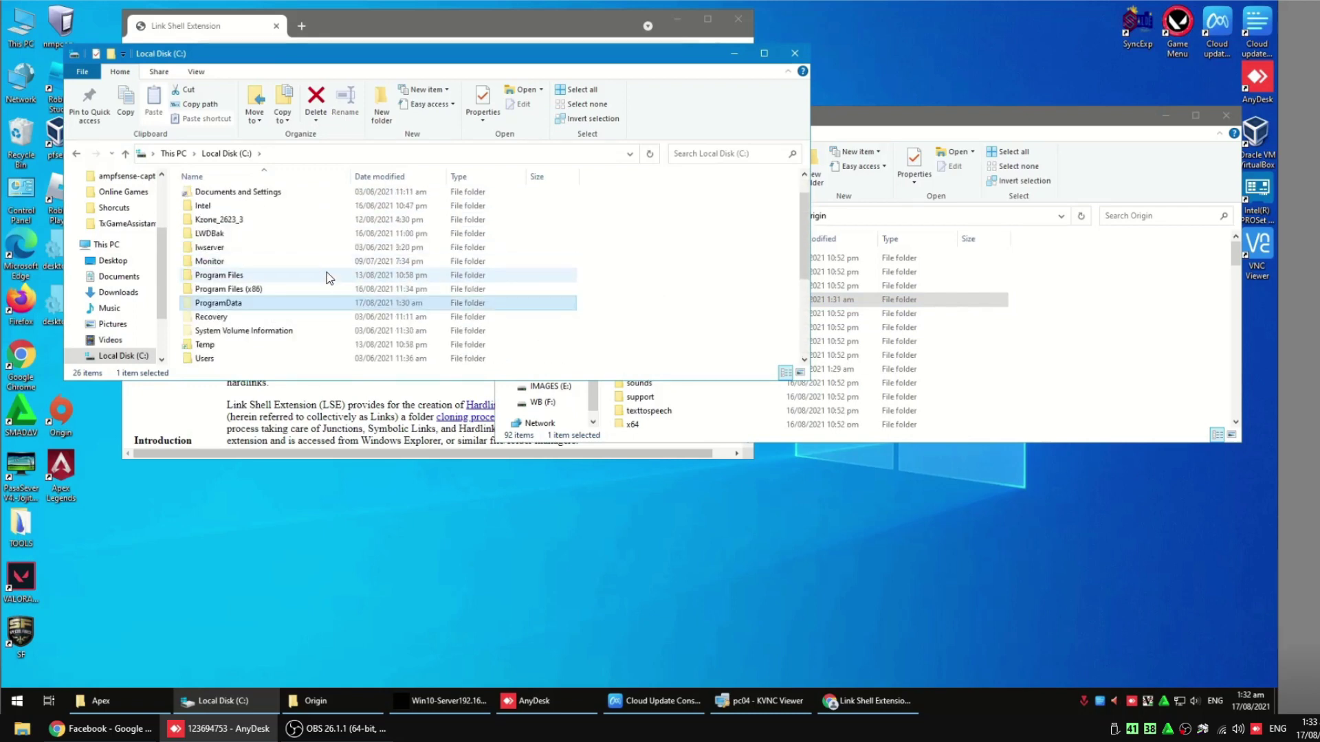
double_click(217, 360)
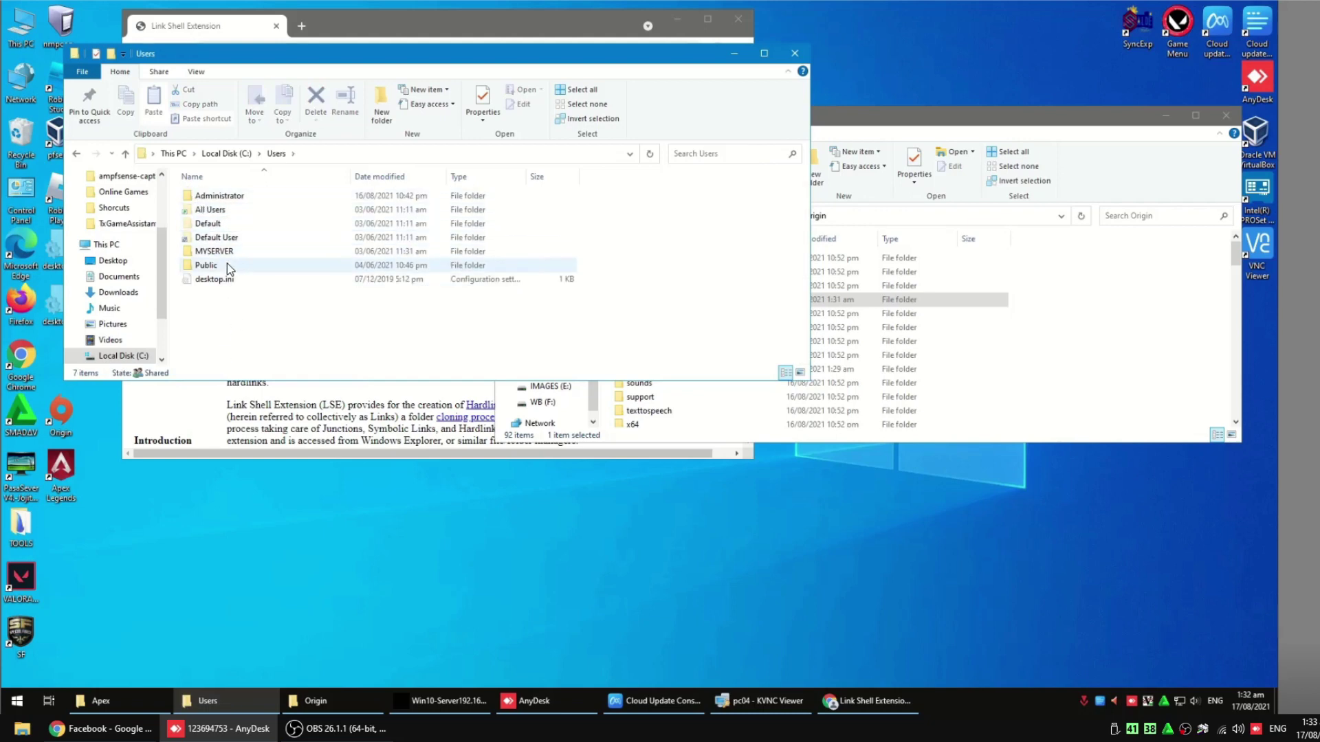
mouse_move(227, 264)
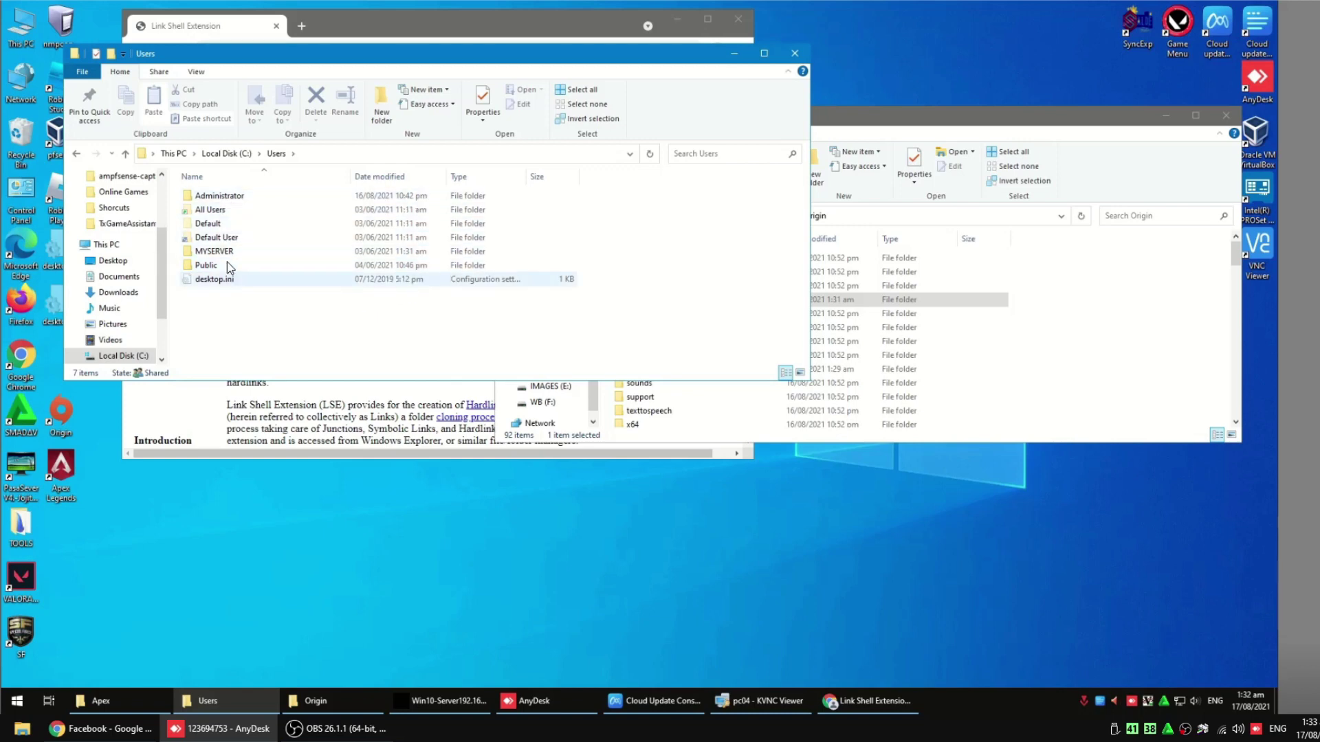
double_click(215, 198)
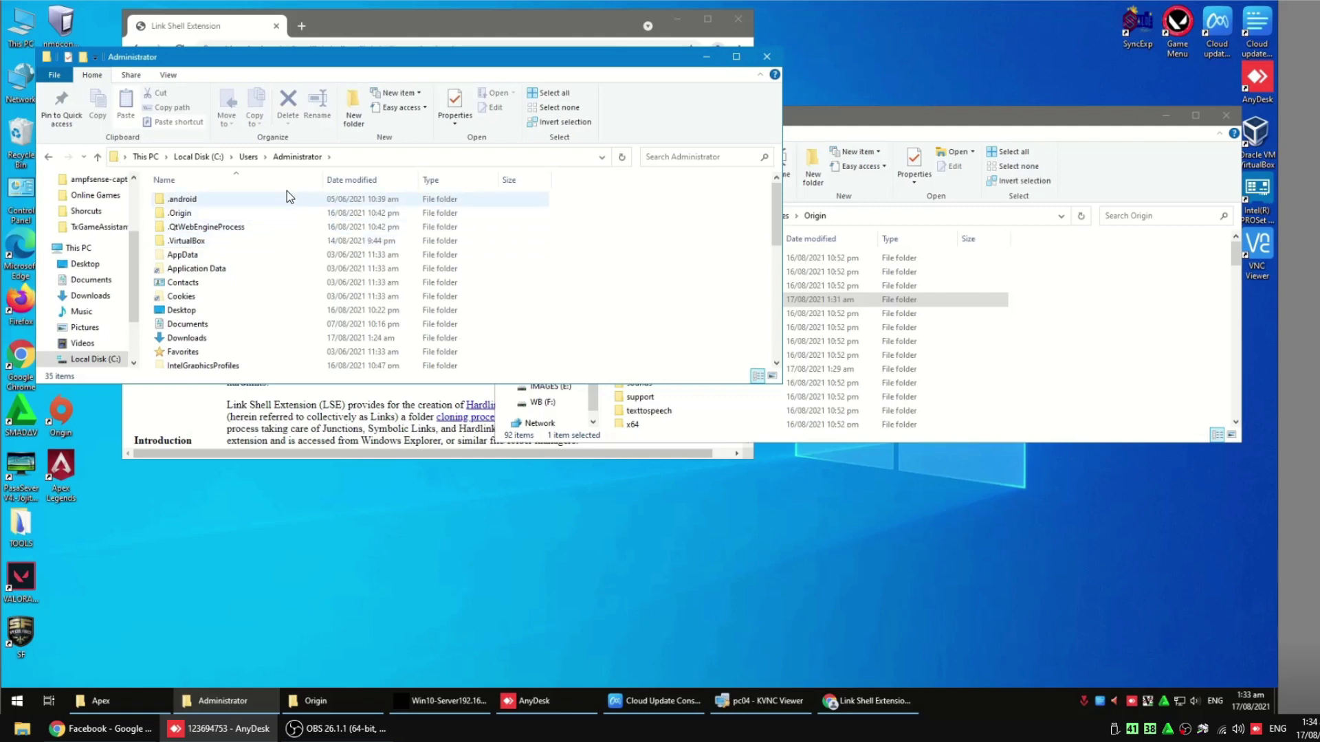
Step: Go to AppData\Roaming under C:\Users\Administrator, check the contents of its Origin folder and return to Roaming
key("alt+d")
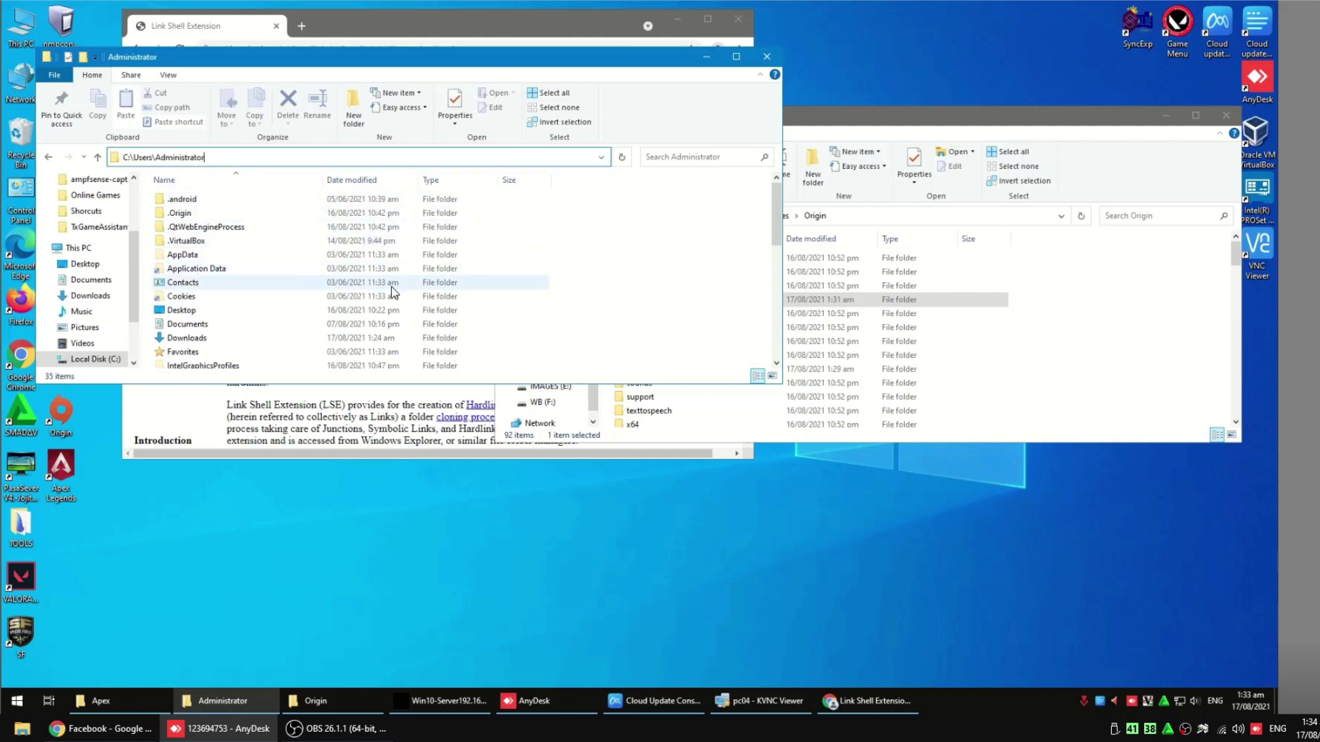
double_click(197, 259)
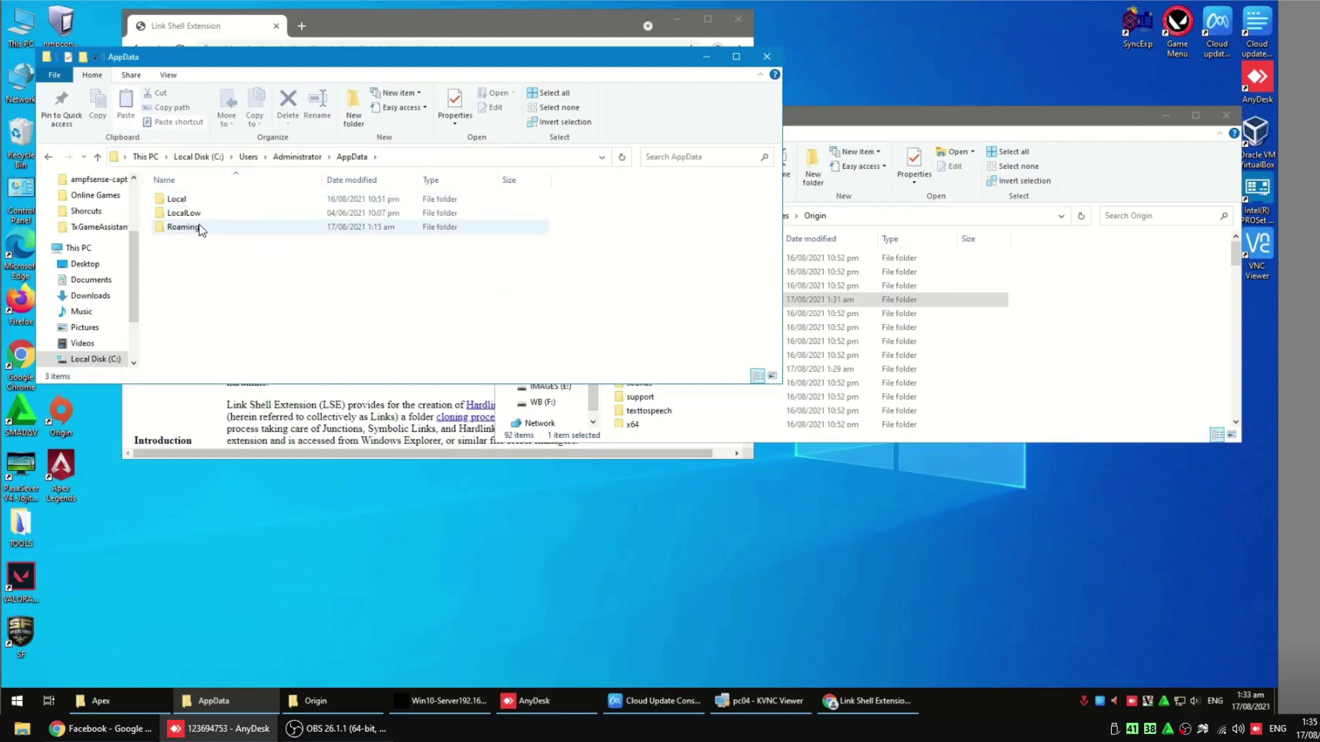
double_click(195, 230)
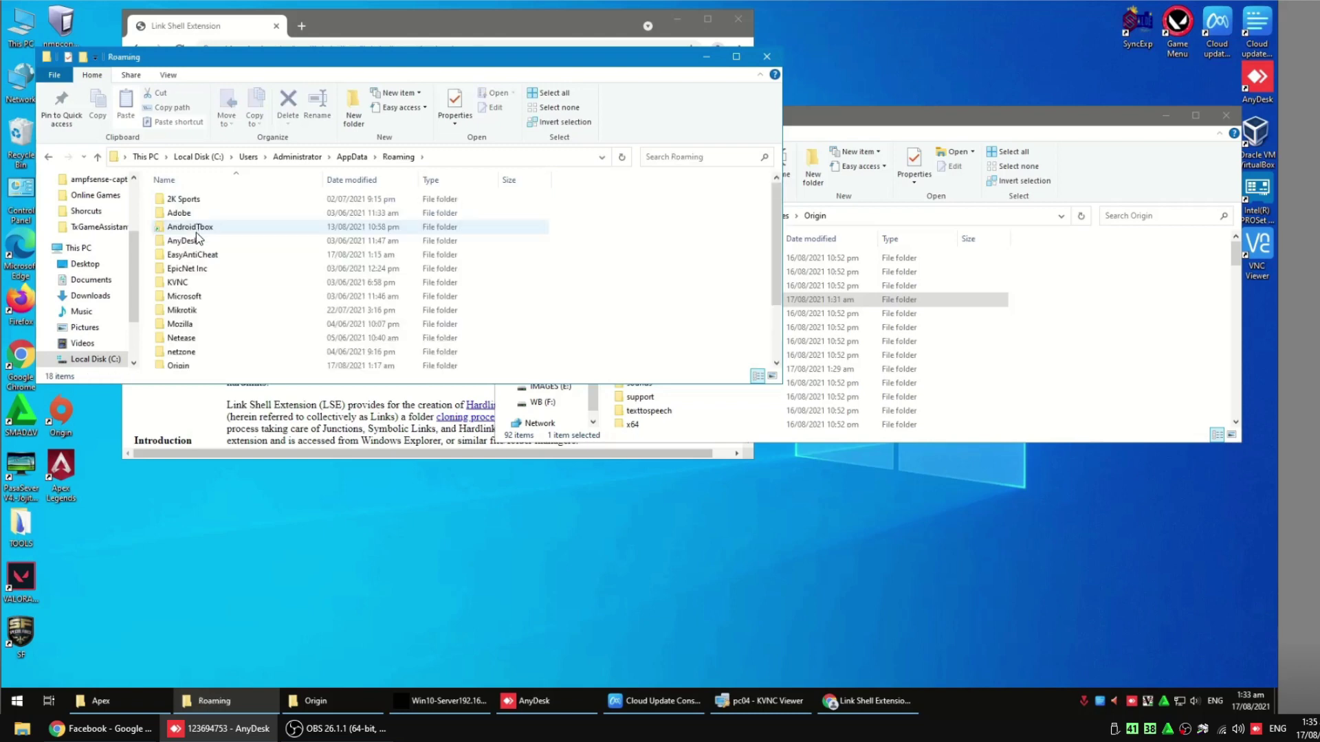
scroll(300, 290, "down", 2)
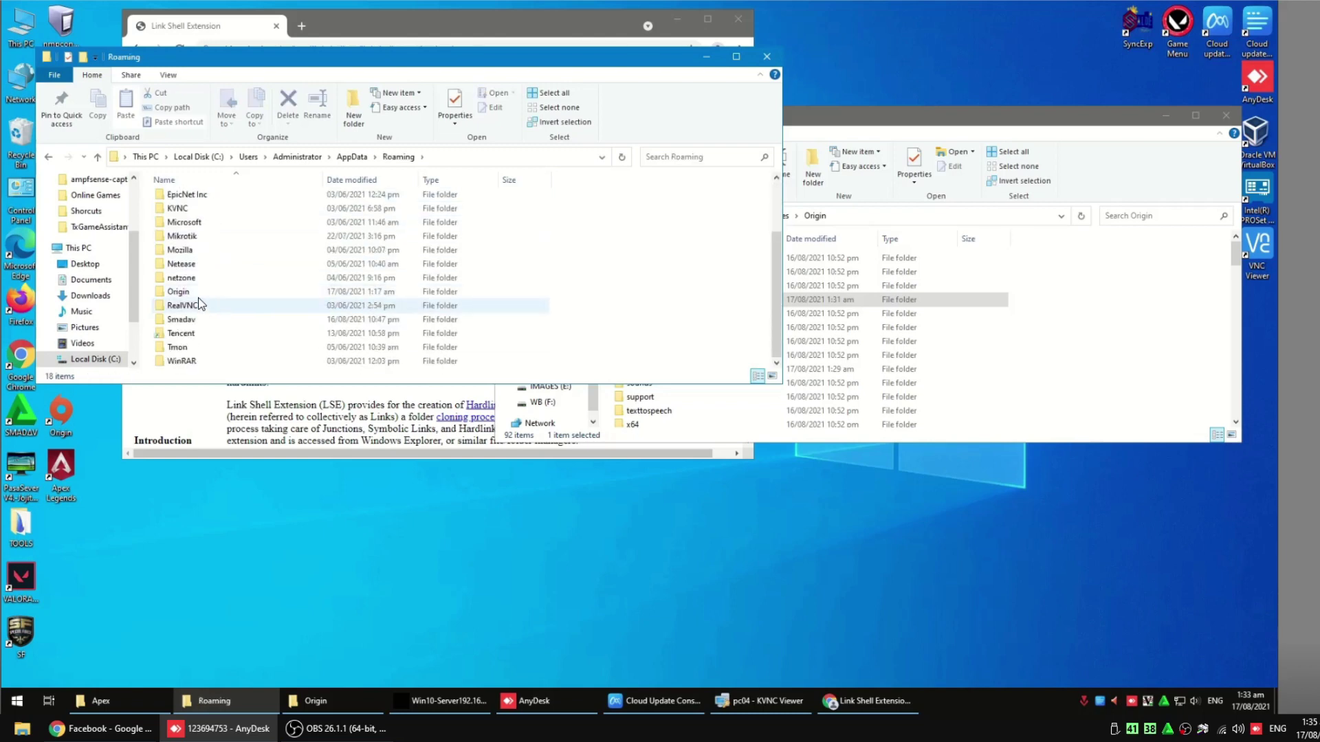
double_click(192, 294)
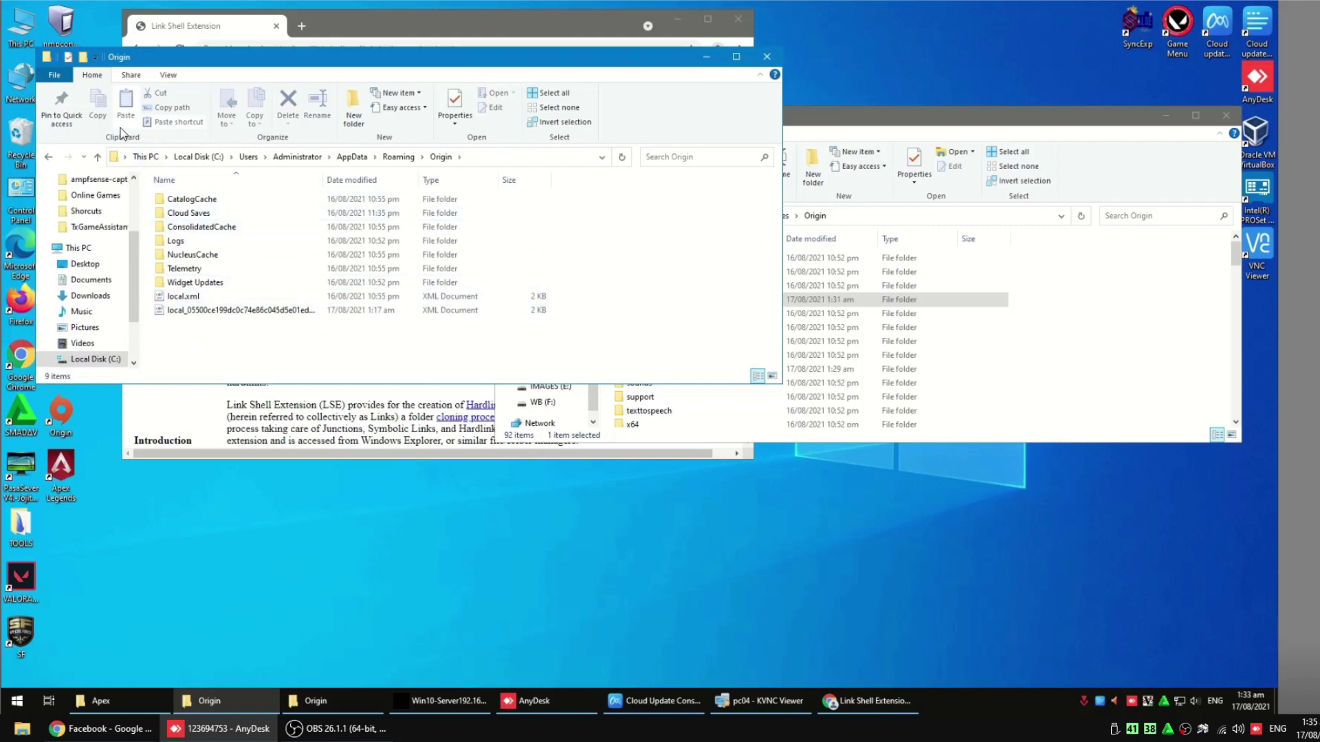
left_click(100, 160)
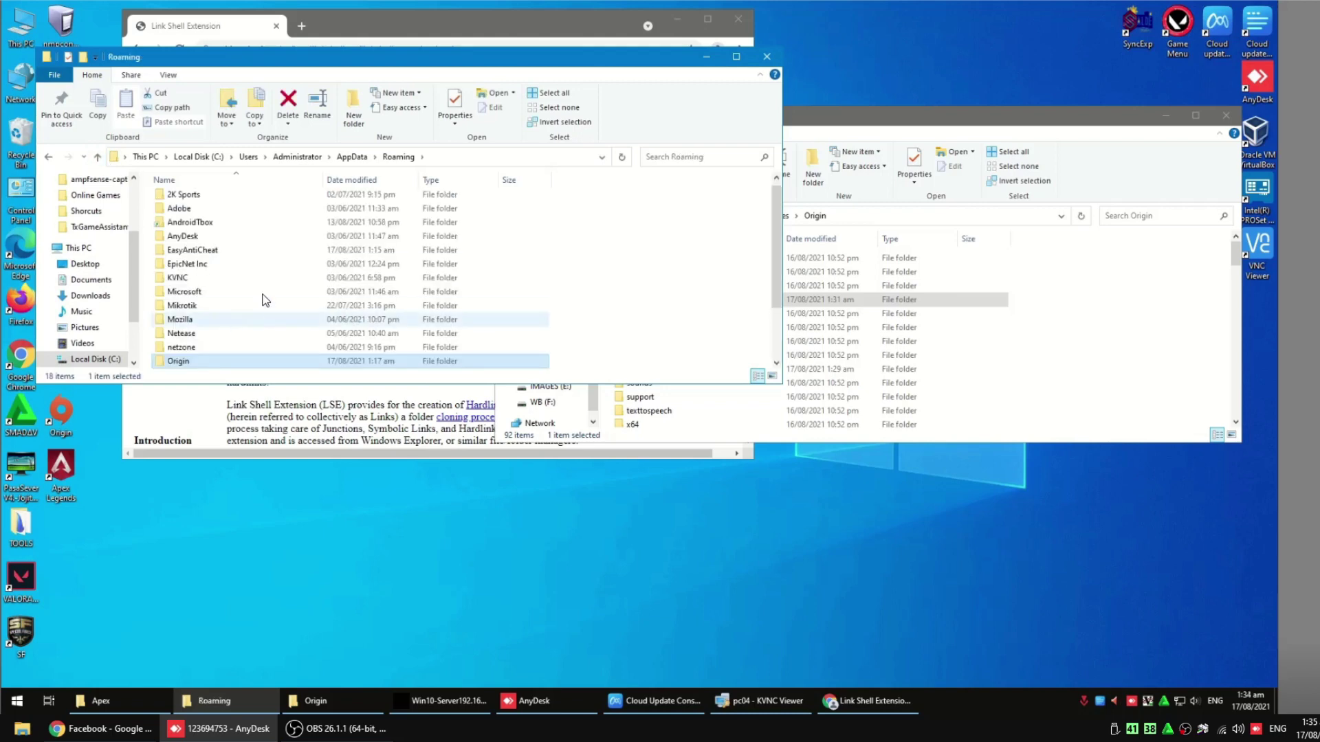
Step: Copy the Origin folder from C:\Users\Administrator\AppData\Roaming
right_click(194, 291)
key("Escape")
right_click(472, 299)
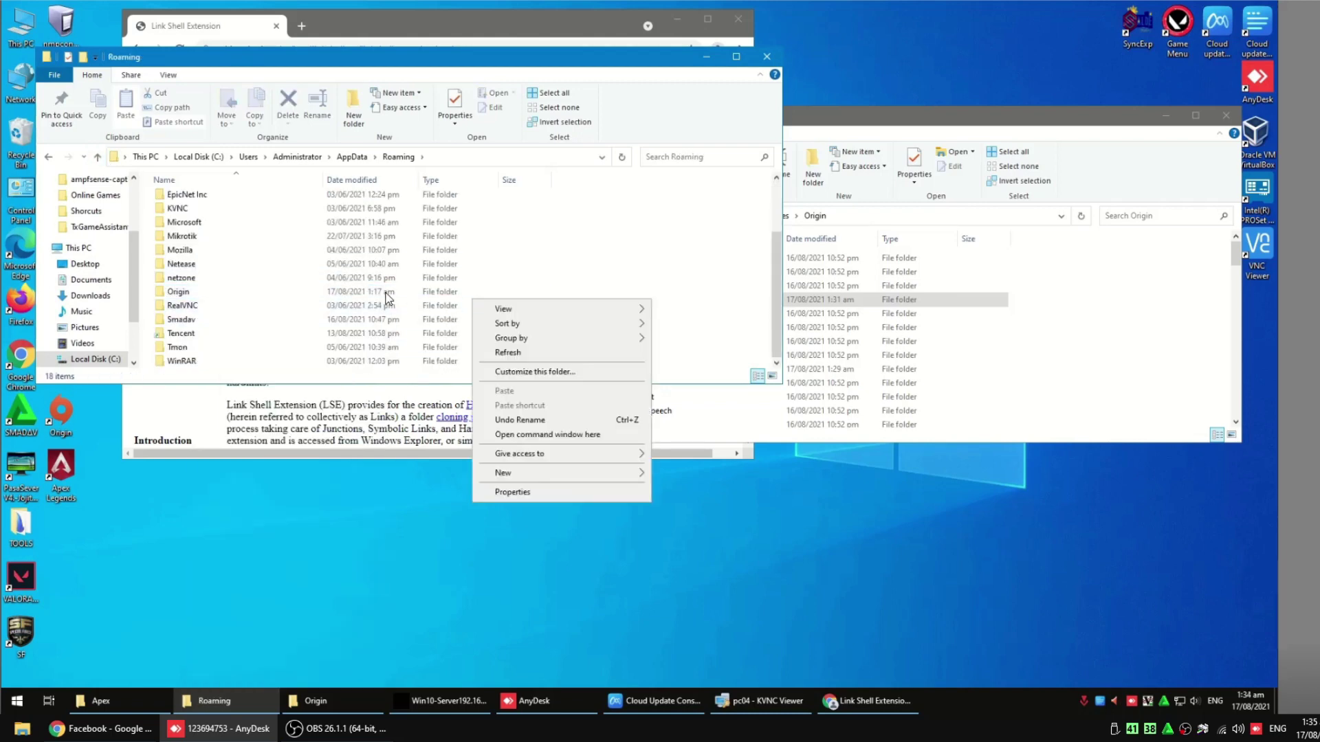
left_click(174, 296)
right_click(174, 296)
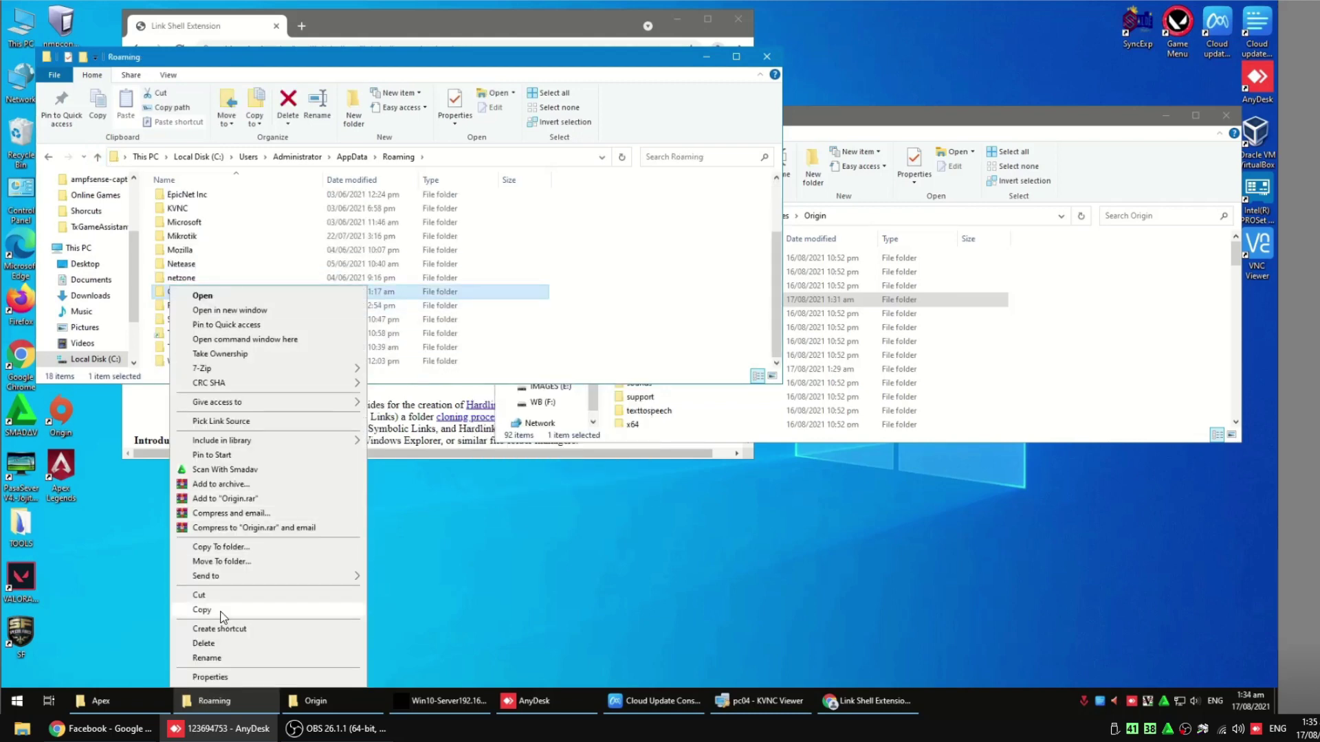
key("Escape")
left_click(1058, 405)
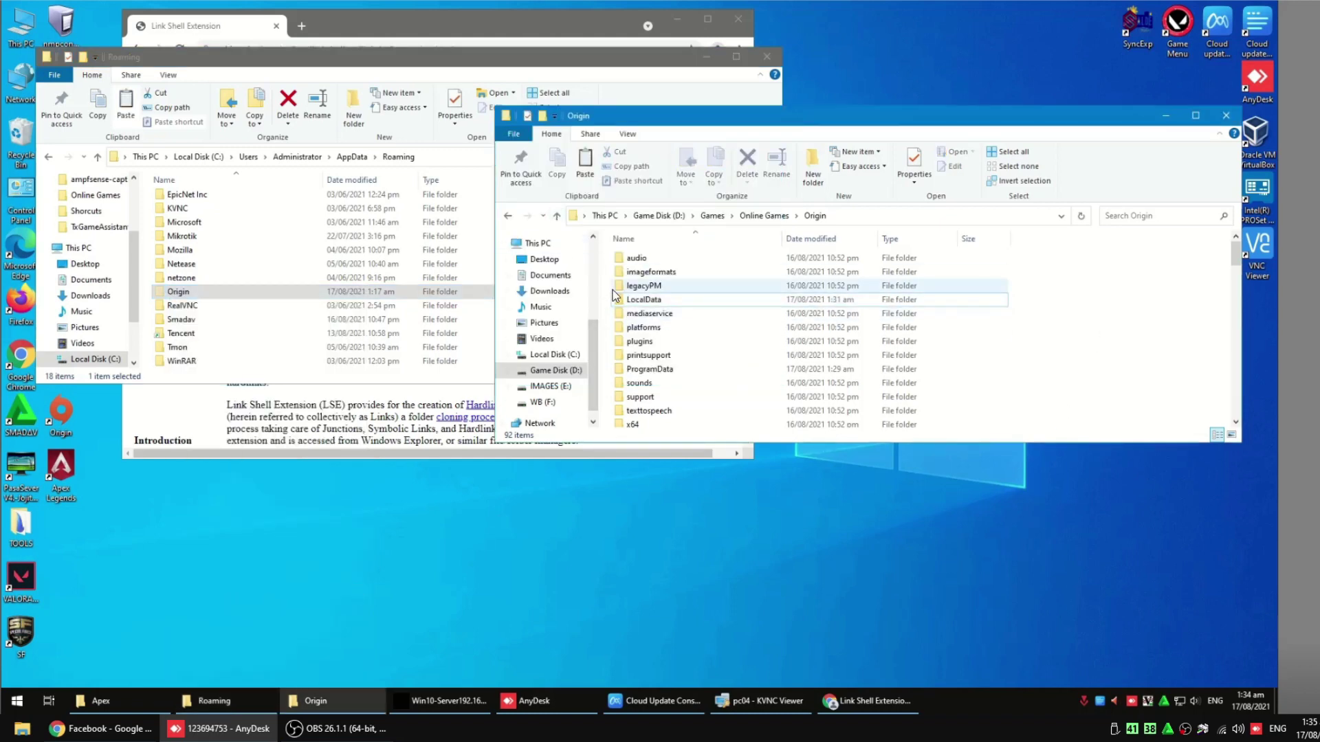
left_click(626, 301)
double_click(625, 301)
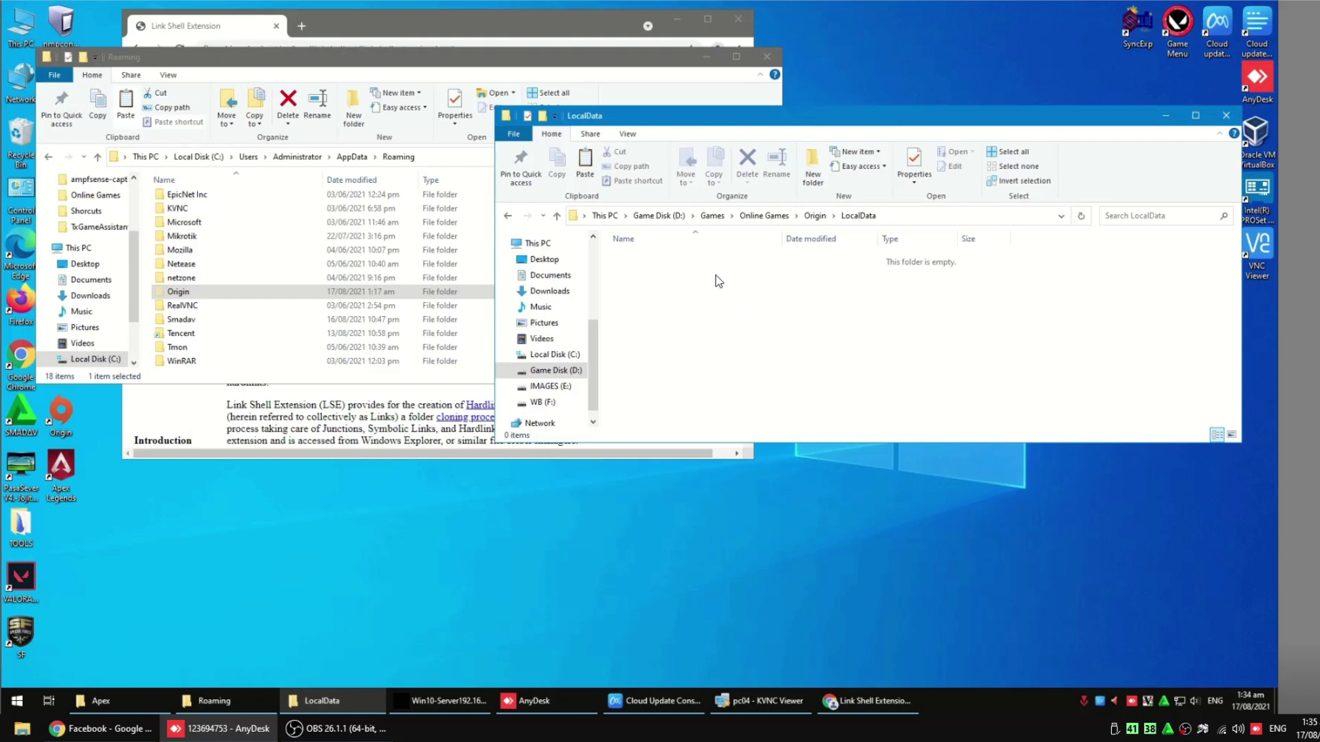
right_click(699, 260)
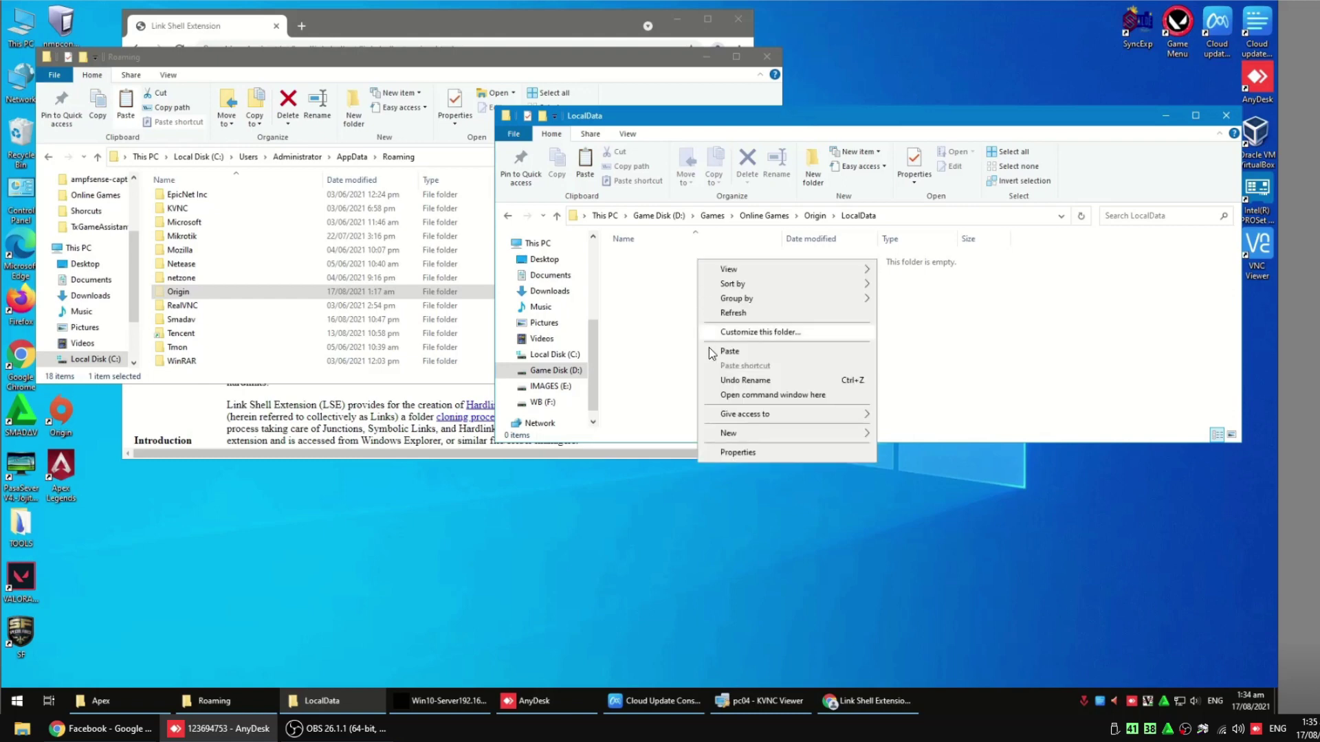
left_click(645, 264)
left_click(556, 215)
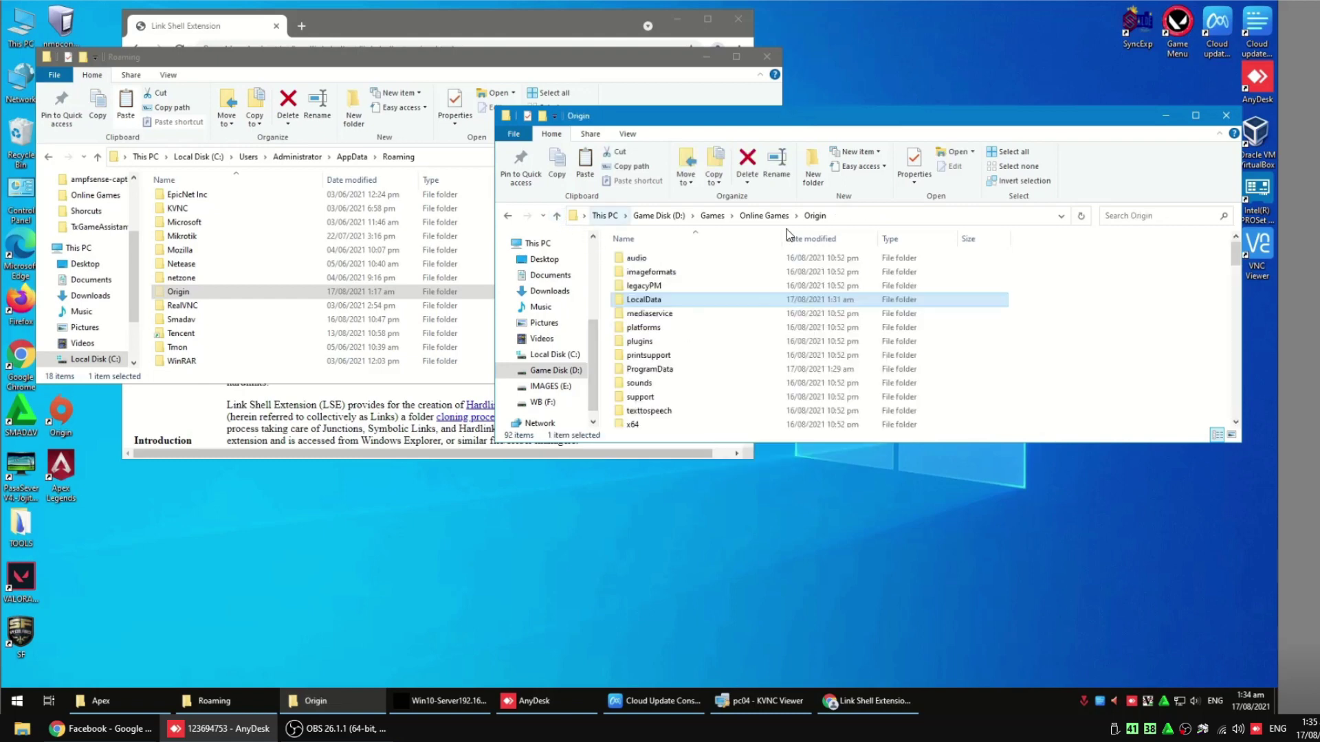
Step: Paste the Origin folder into D:\Games\Online Games\Origin\LocalData
double_click(649, 300)
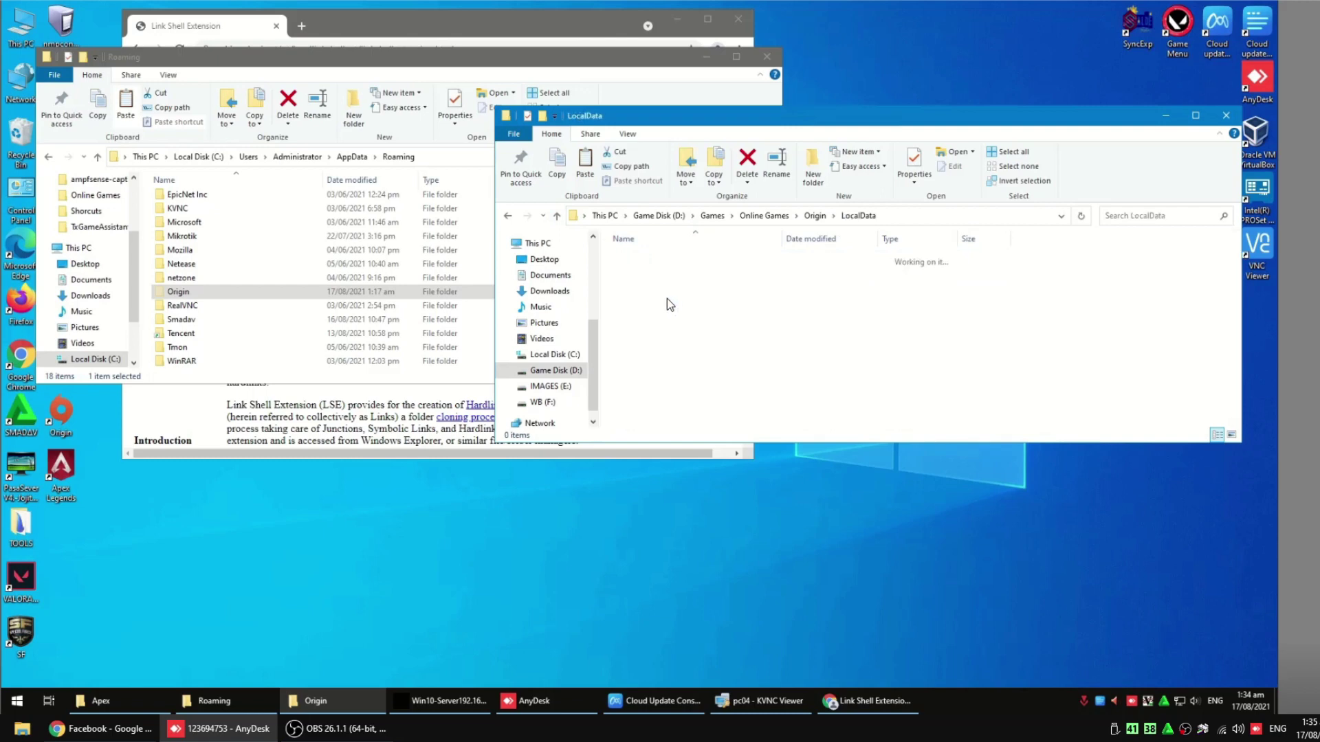
right_click(732, 300)
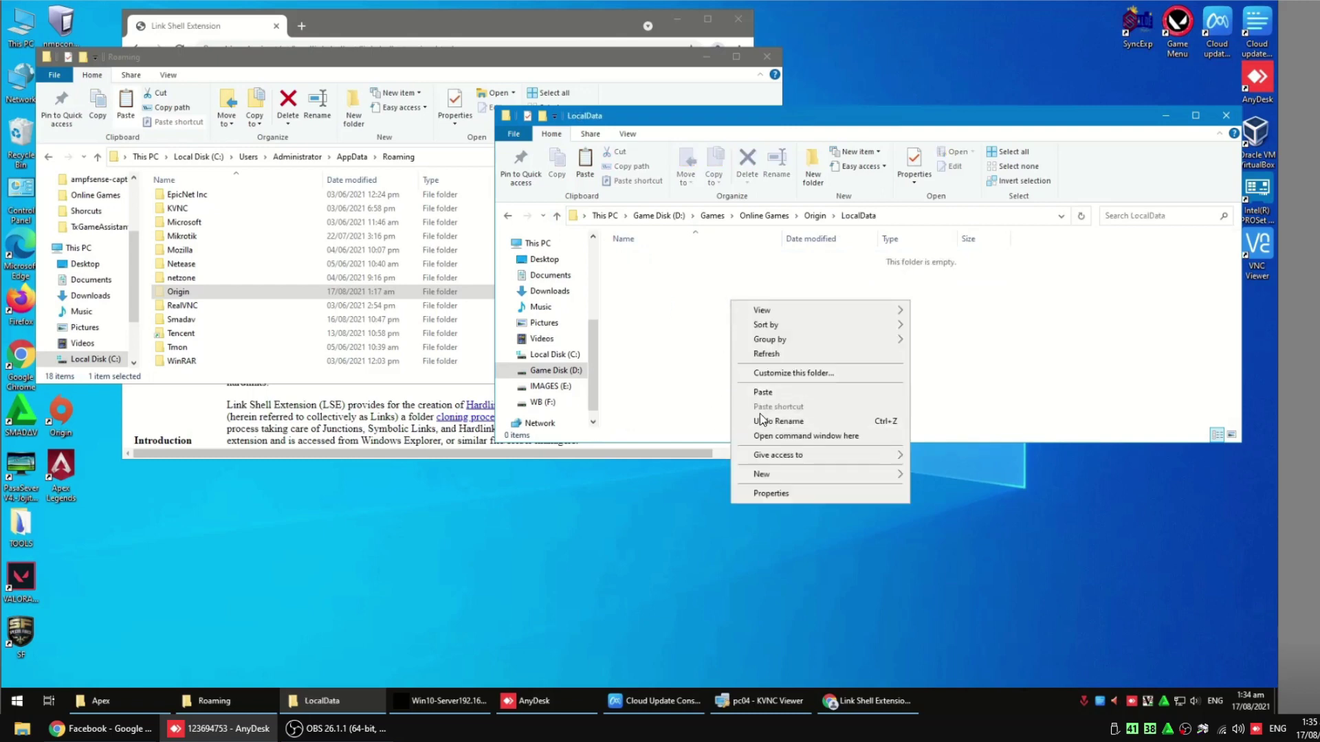
left_click(768, 393)
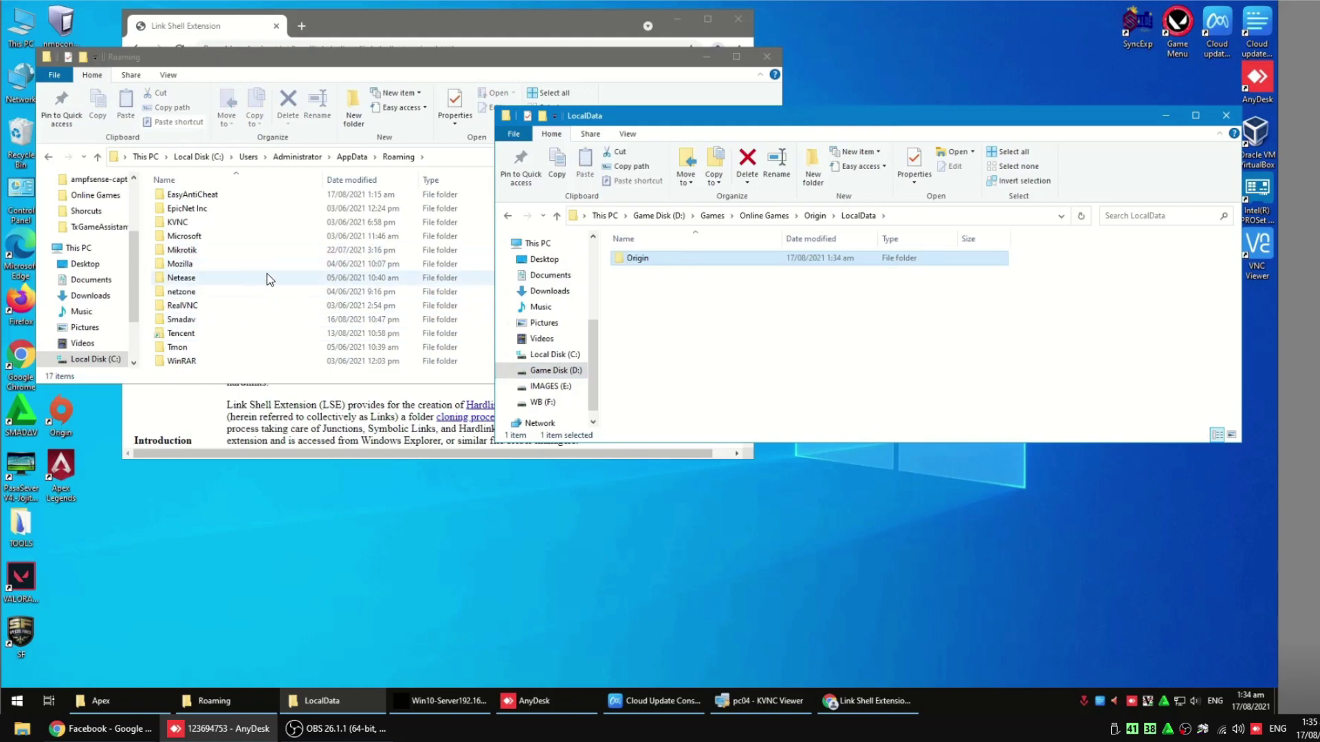
Step: Arrange the Roaming and LocalData windows side by side and pick the Origin folder in LocalData as the link source
left_click_drag(675, 119, 715, 118)
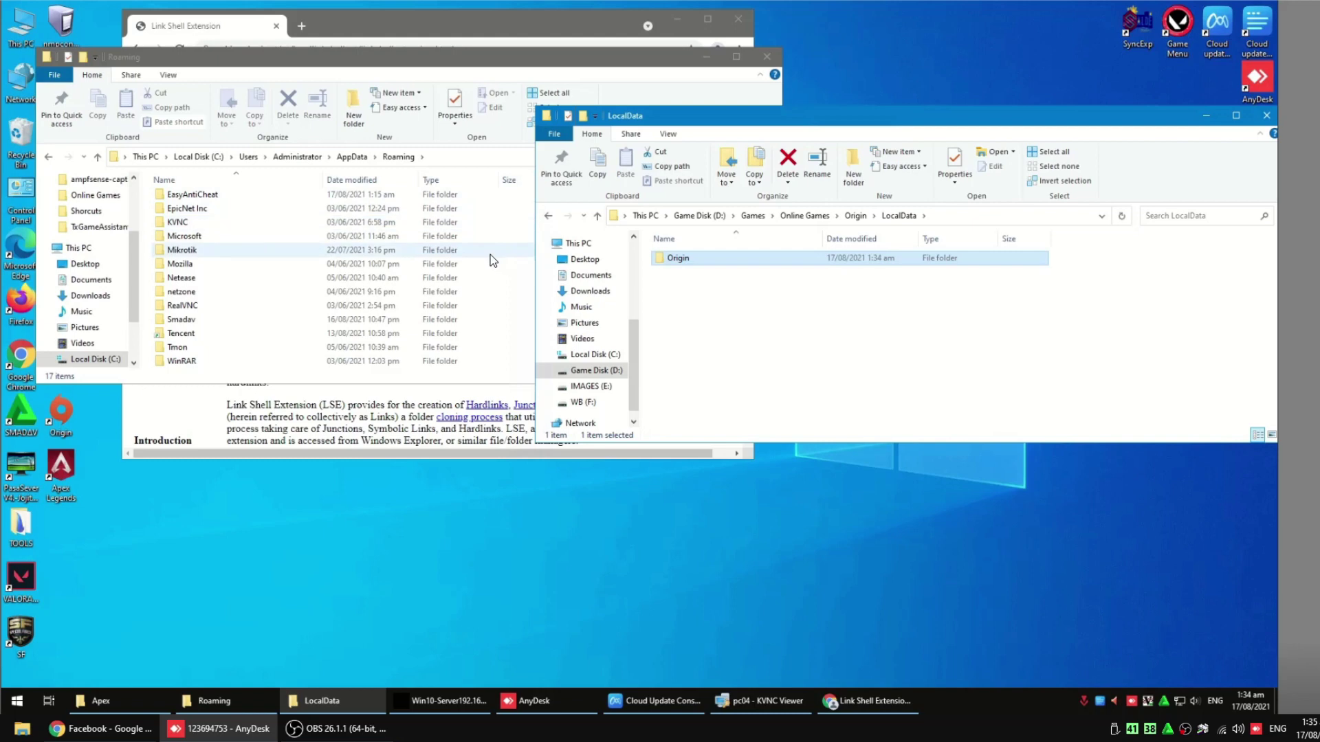
left_click_drag(619, 56, 611, 21)
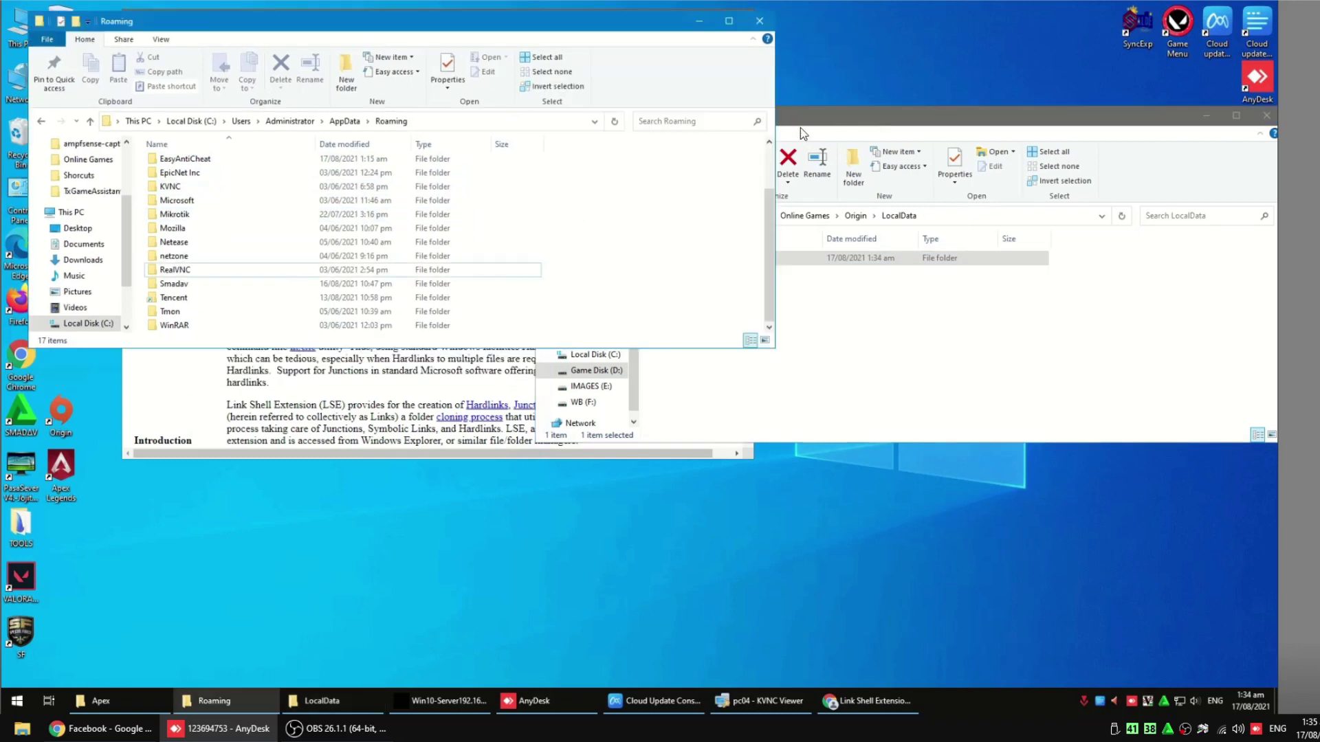
left_click_drag(800, 124, 735, 135)
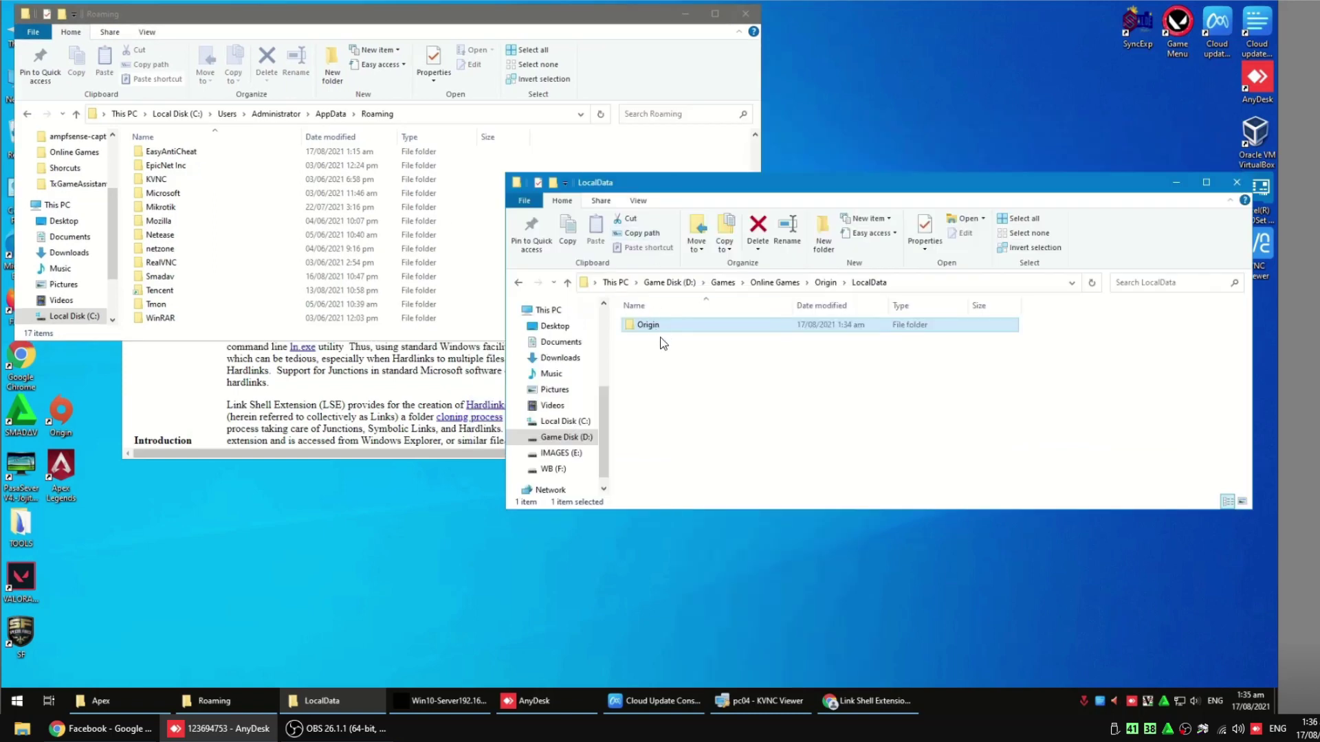
right_click(665, 328)
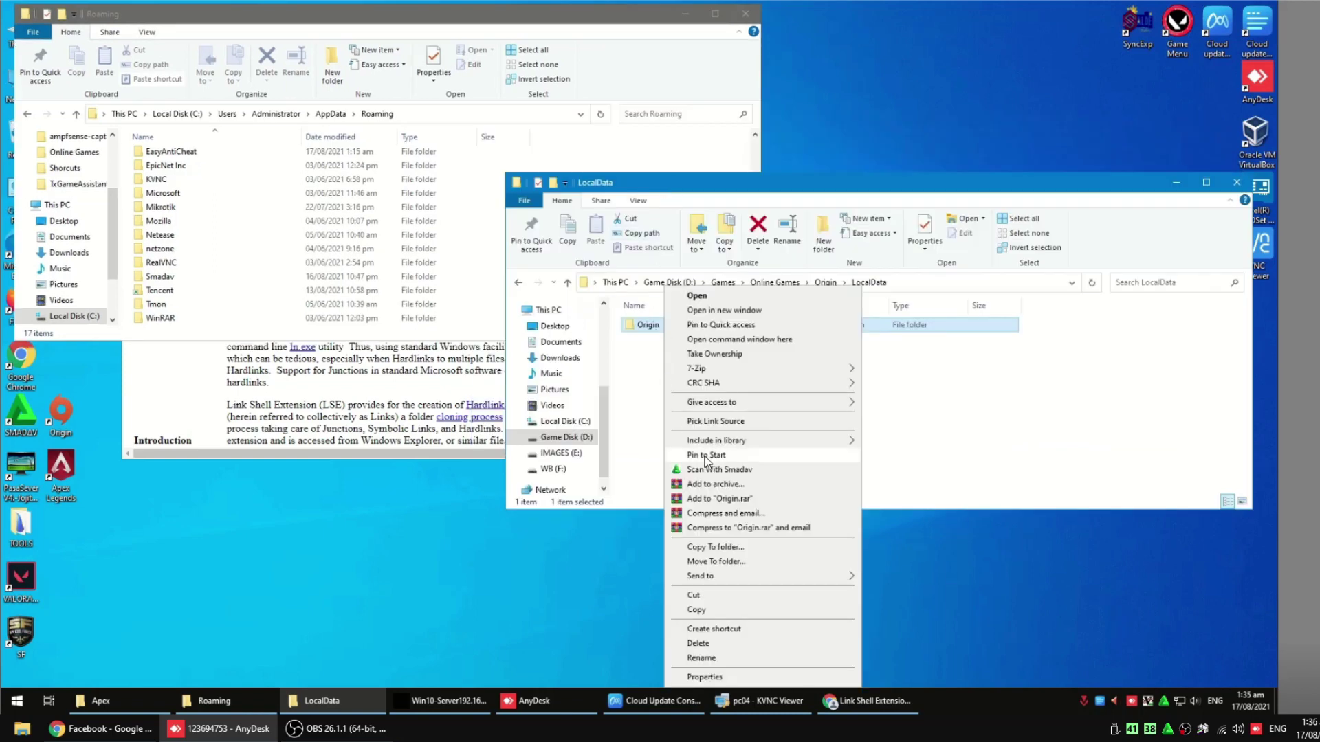
mouse_move(699, 447)
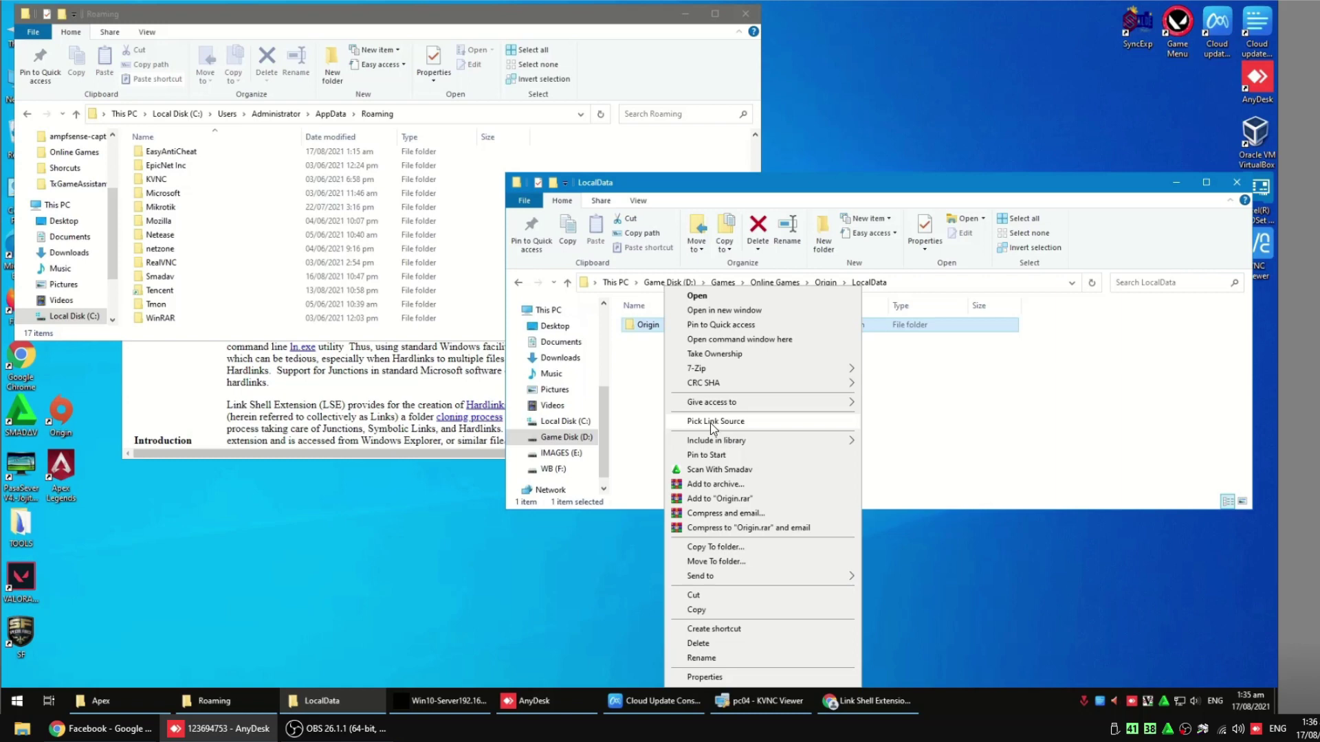
left_click(710, 423)
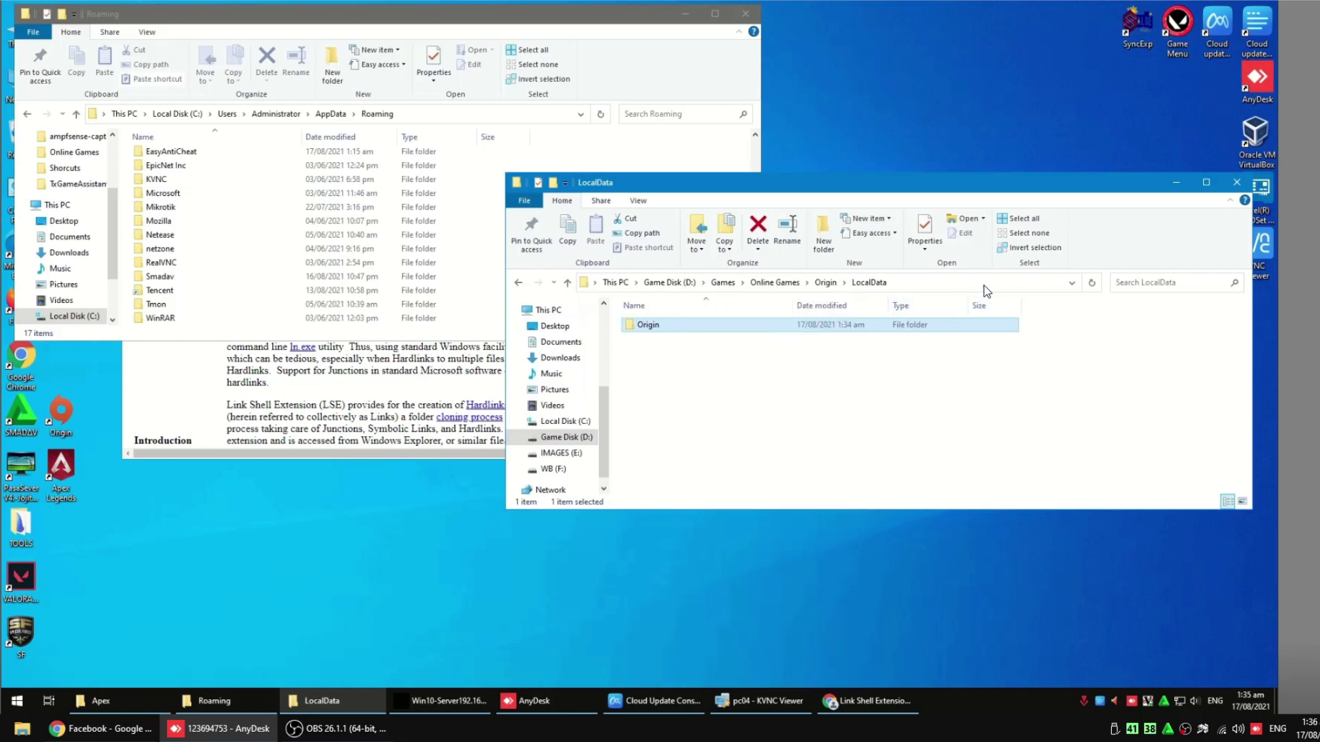
Step: Drop the picked Origin folder as a junction in the Administrator's AppData\Roaming folder
left_click(984, 286)
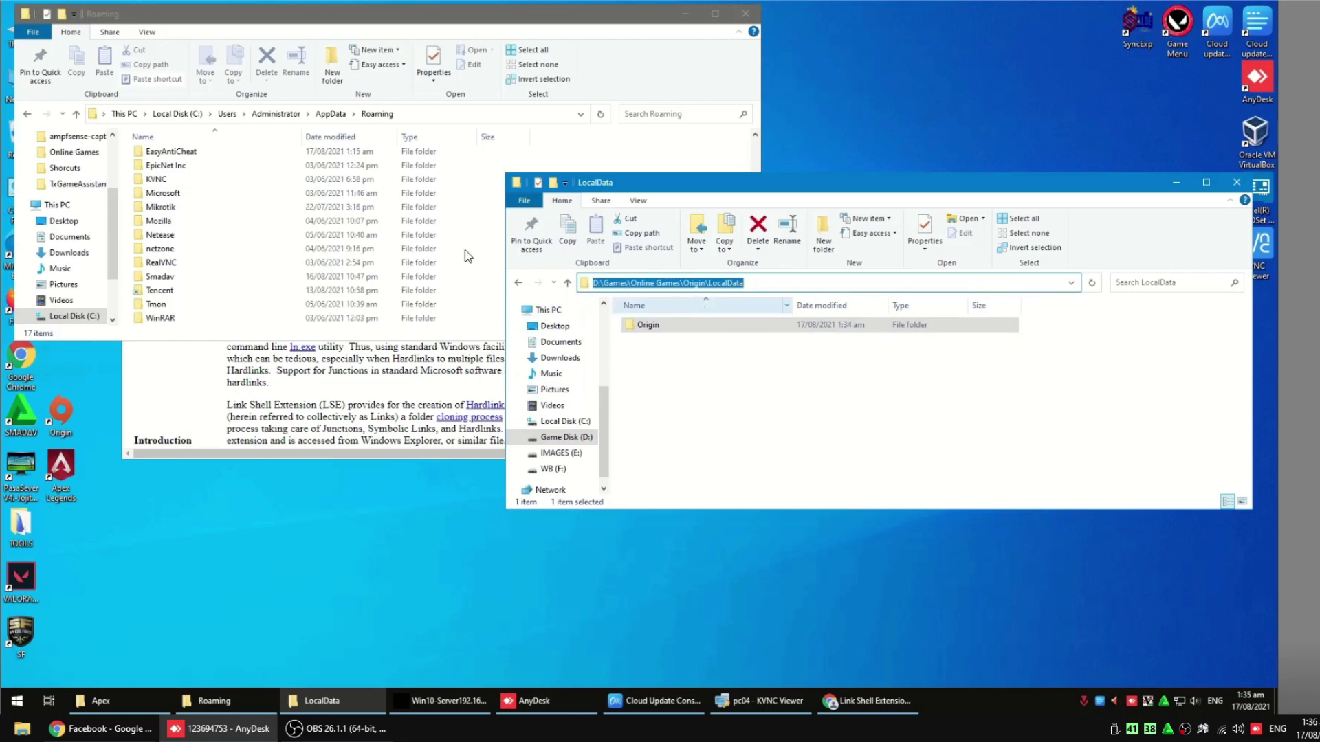
left_click(489, 23)
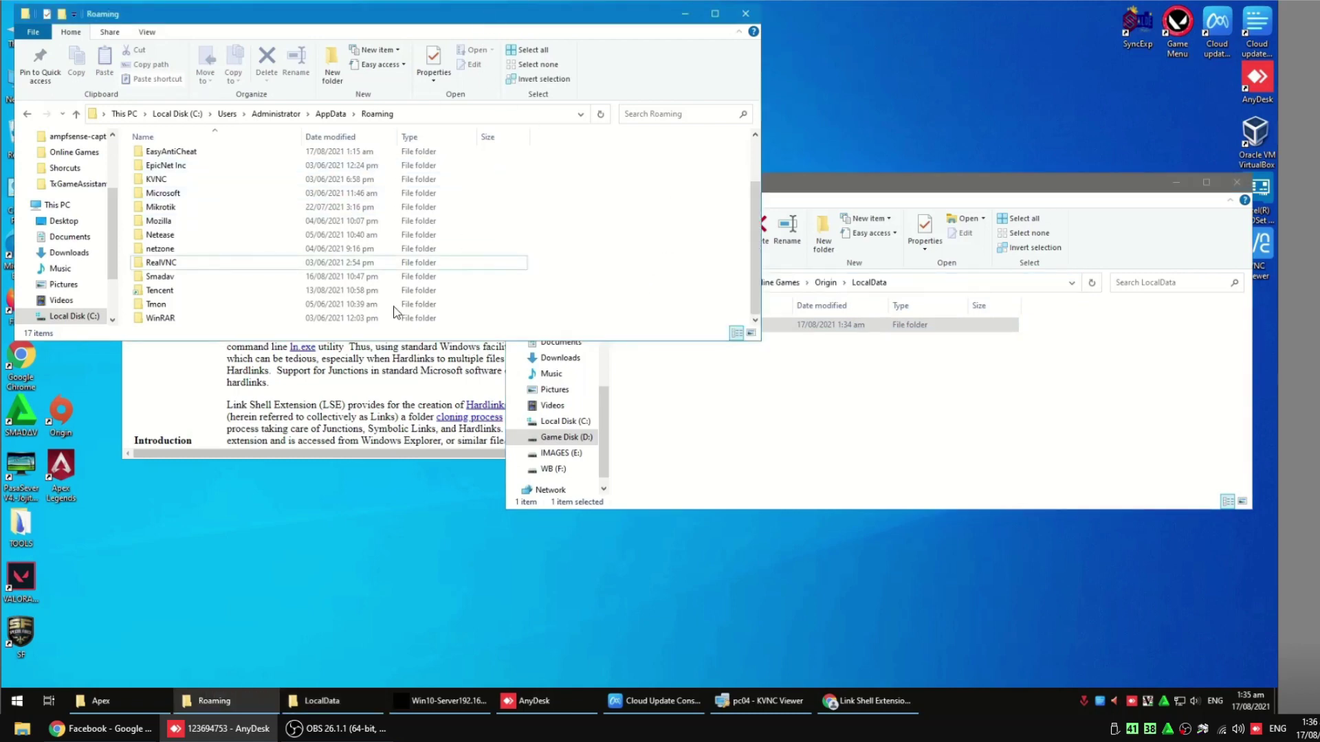
left_click(422, 112)
left_click(653, 255)
right_click(646, 246)
mouse_move(687, 413)
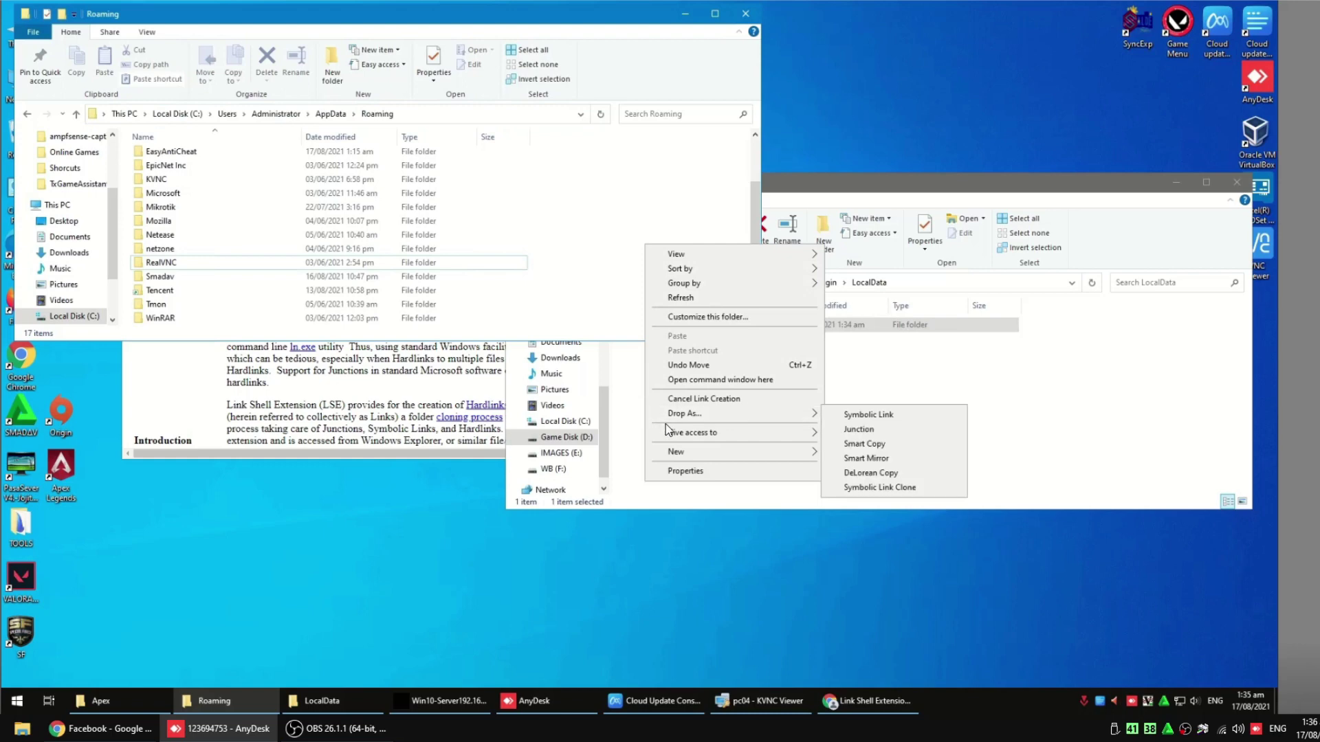
left_click(845, 430)
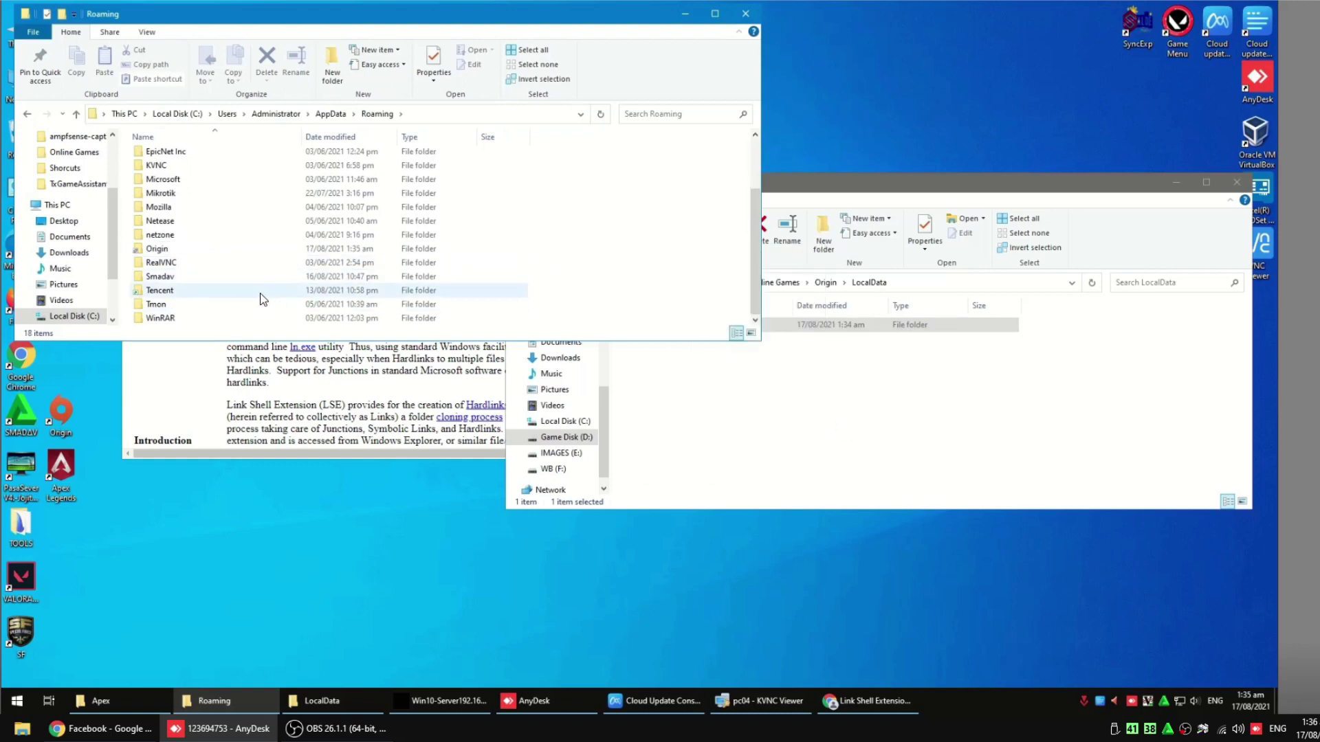
Step: Open the Origin junction in AppData\Roaming to check its contents
scroll(232, 303, "up", 1)
scroll(232, 301, "down", 1)
double_click(151, 249)
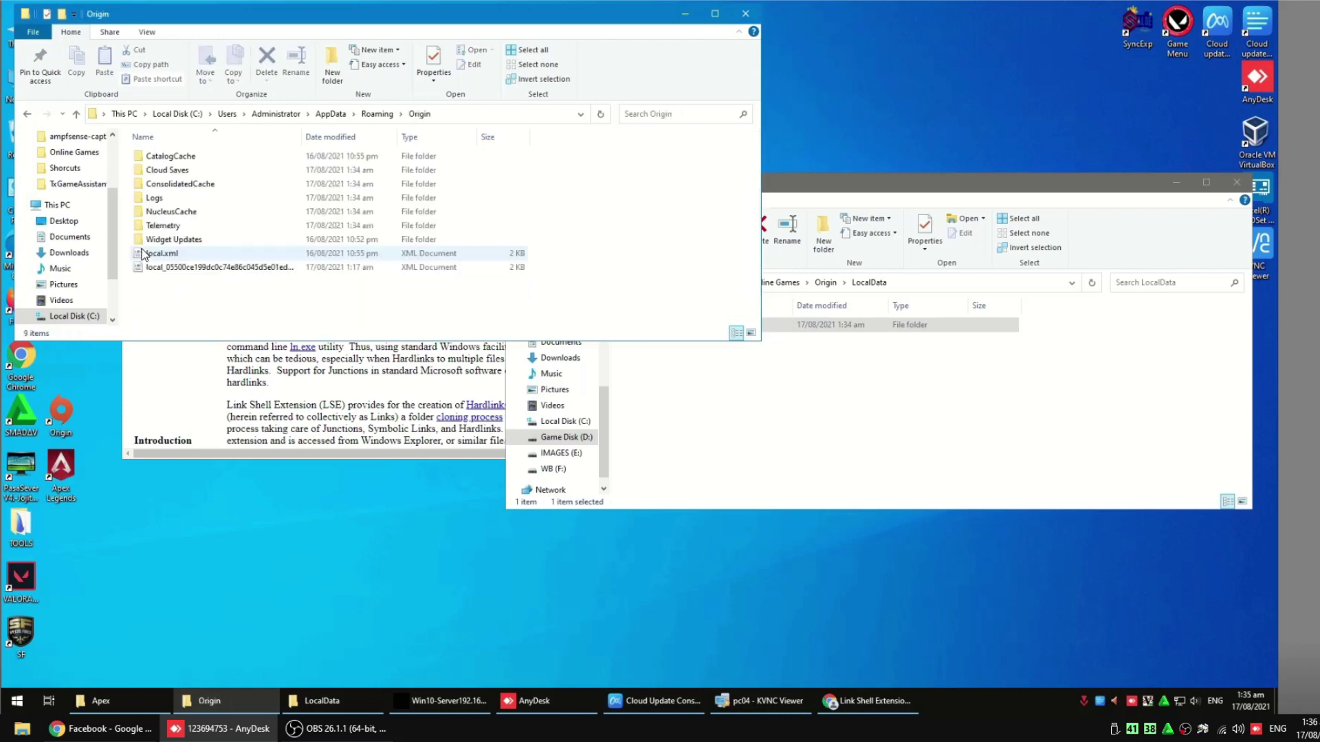
Step: Close the Origin and LocalData folder windows and the Link Shell Extension web page, and refresh the desktop
left_click(745, 14)
left_click(1237, 182)
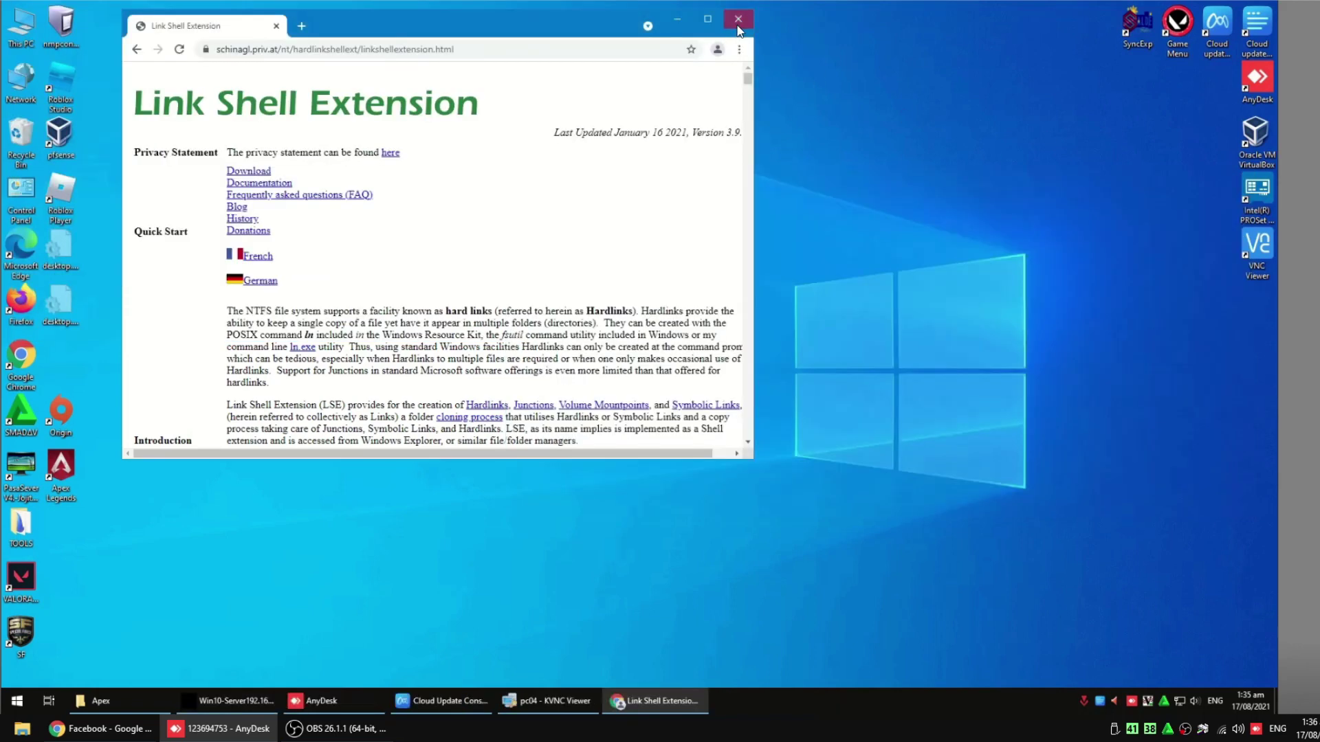
left_click(739, 18)
right_click(811, 170)
left_click(856, 215)
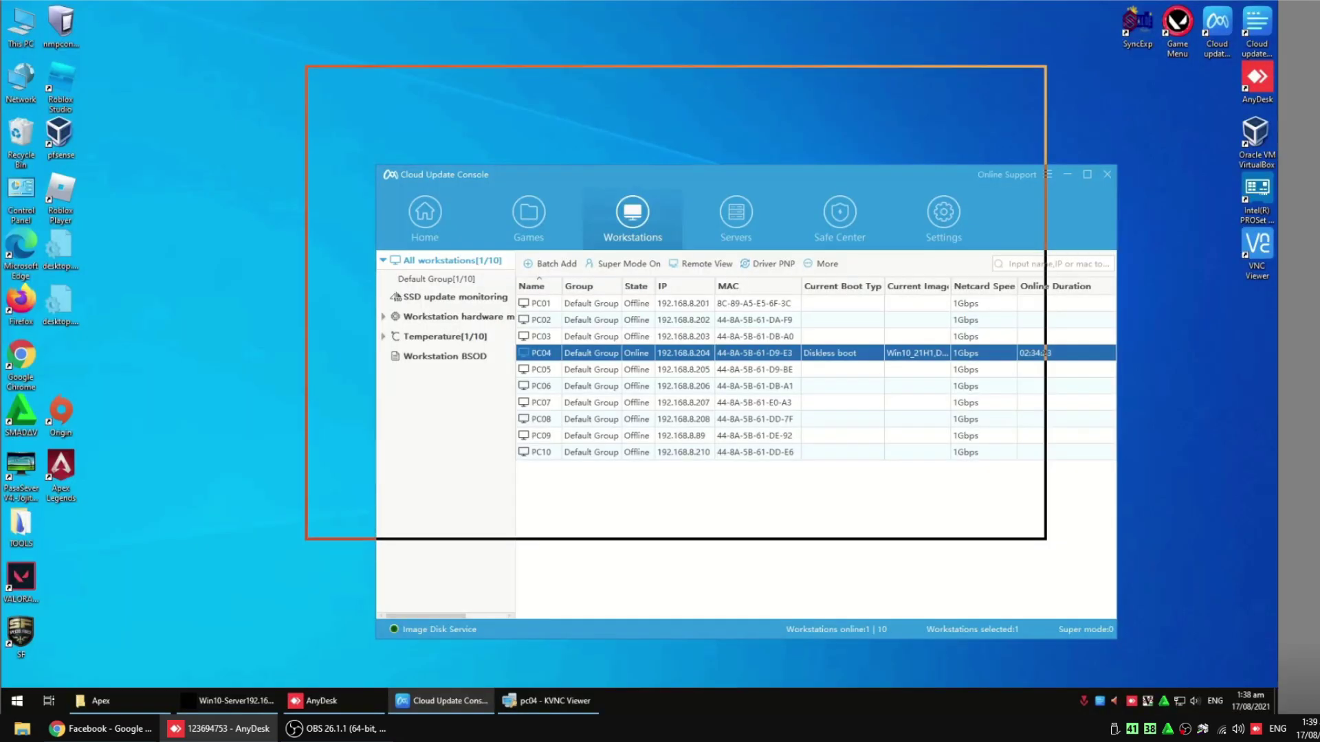
left_click_drag(1044, 353, 1182, 271)
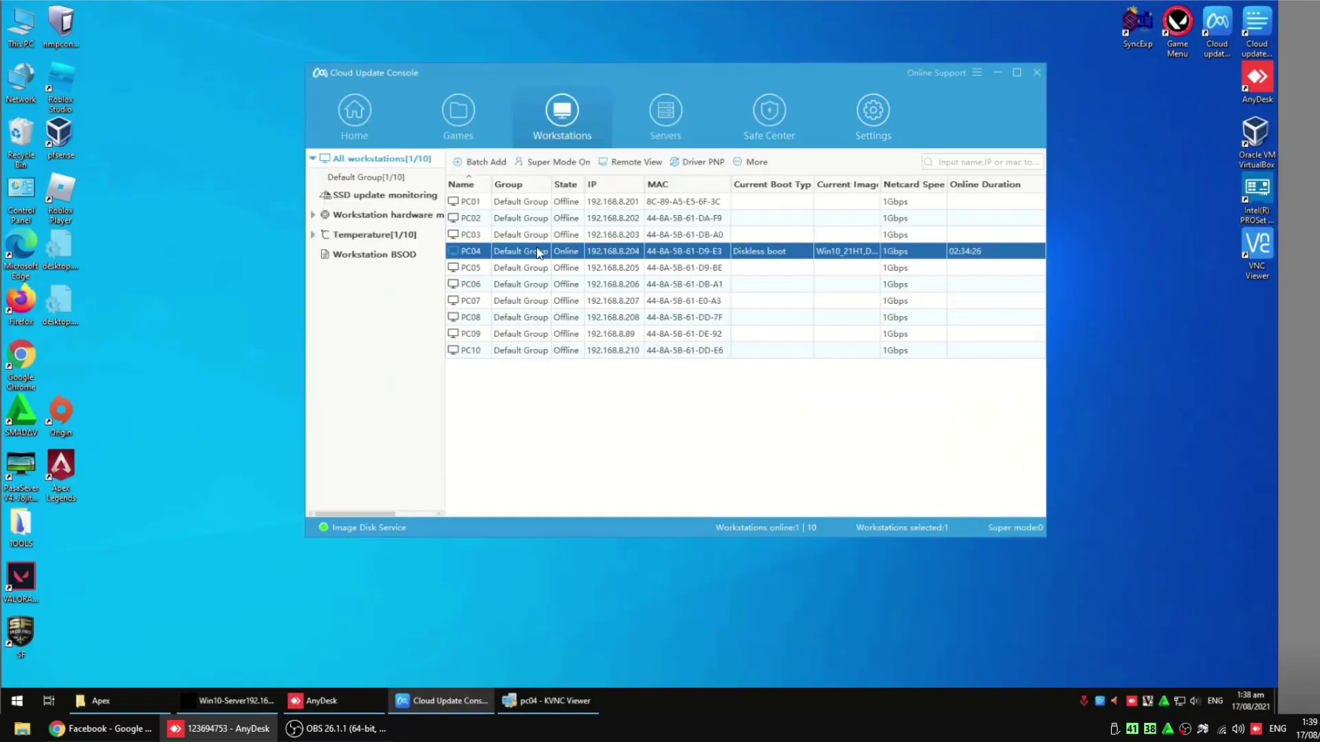
left_click(500, 218)
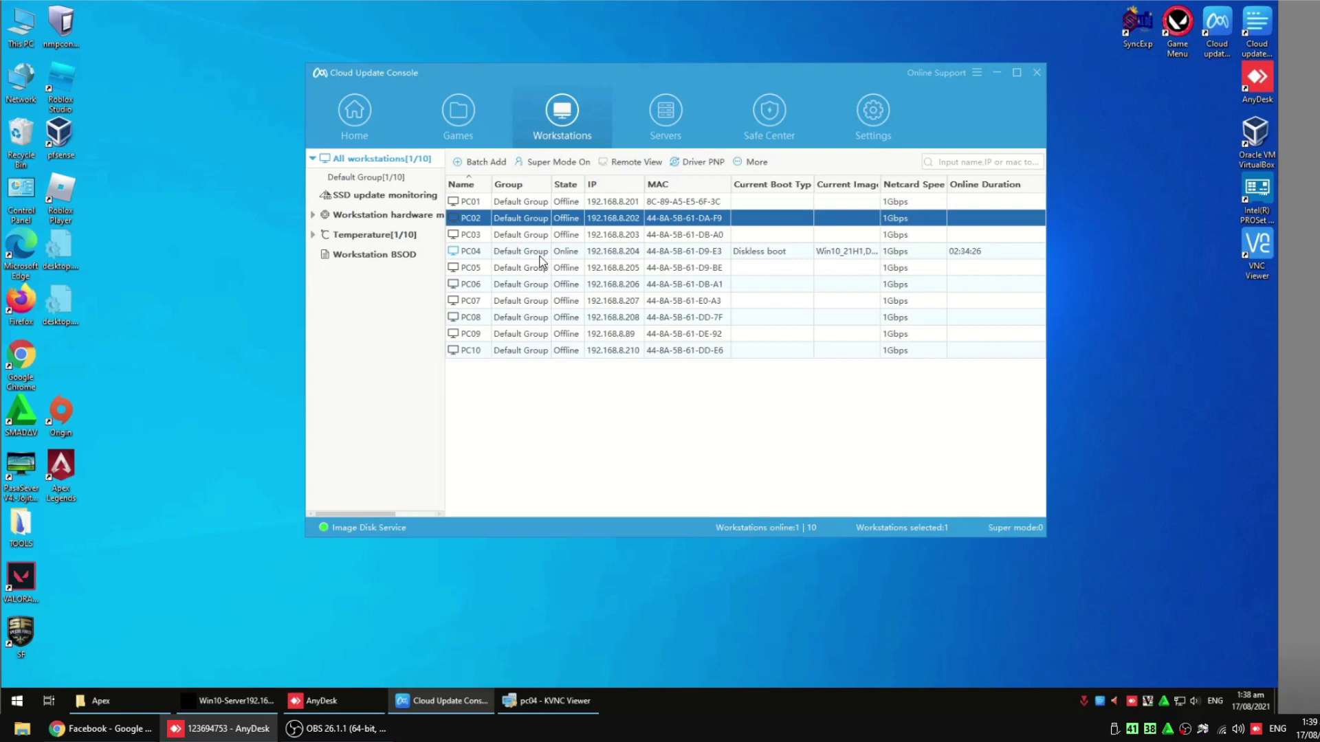
left_click(541, 253)
left_click_drag(422, 82, 380, 73)
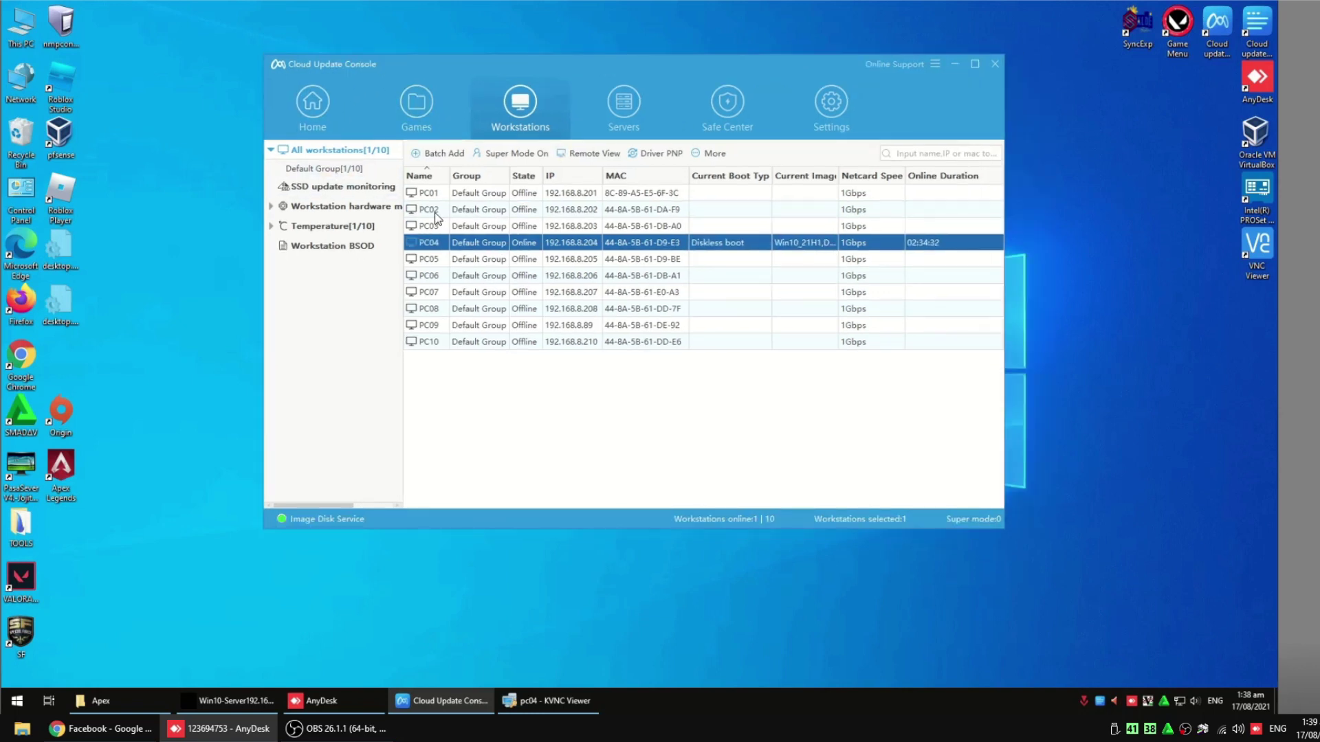
left_click(473, 198)
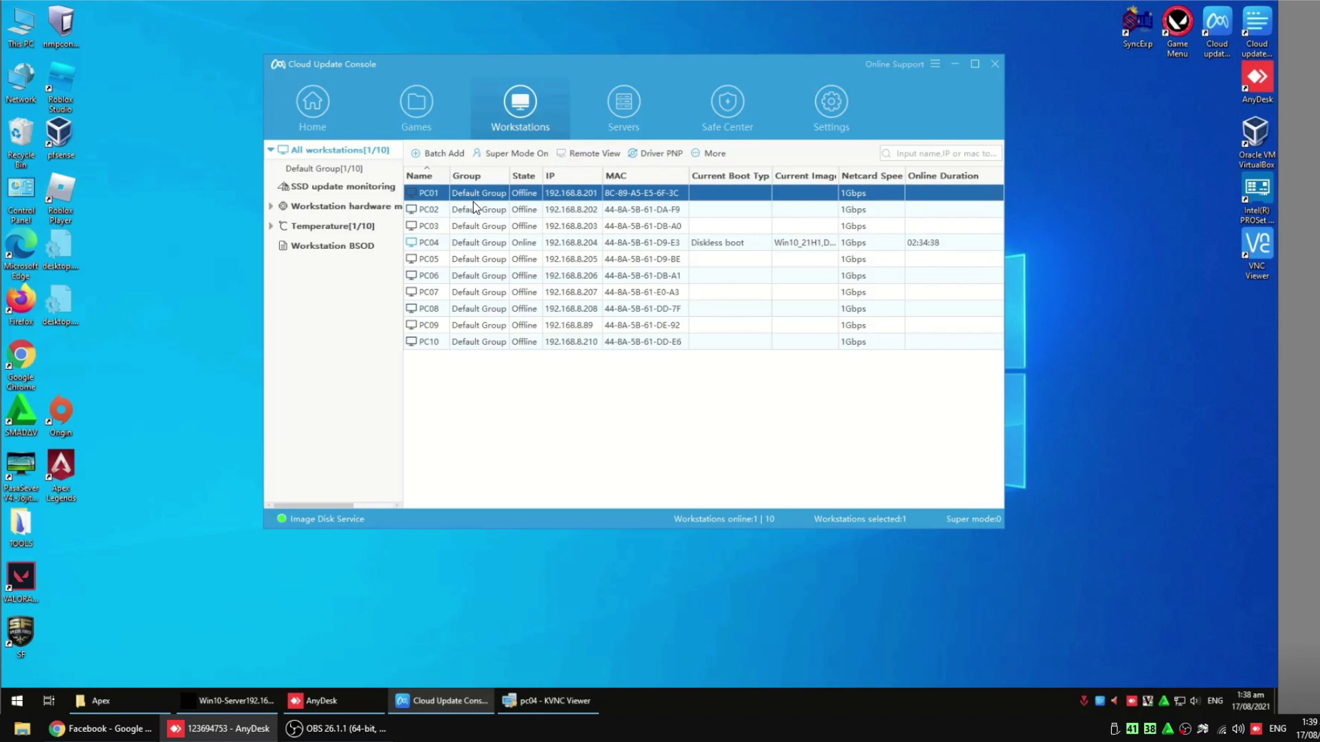
left_click(514, 242)
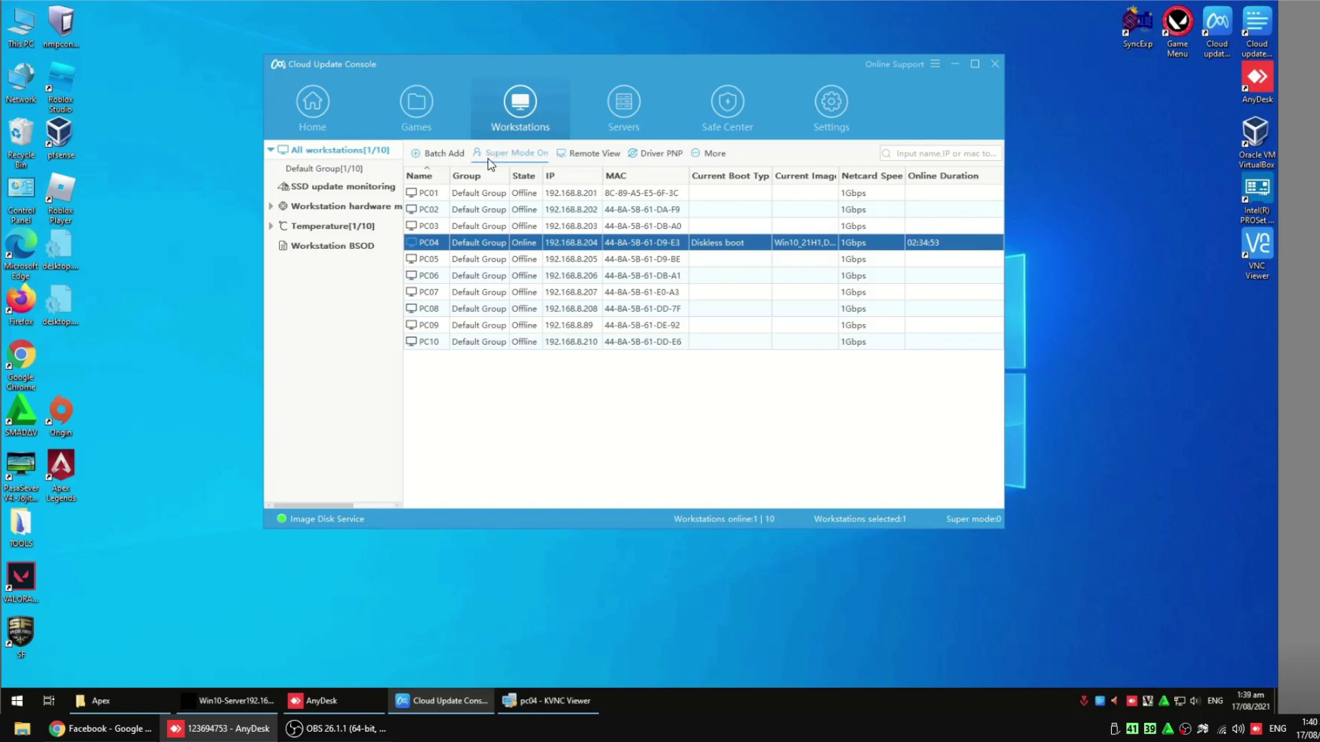
left_click(487, 227)
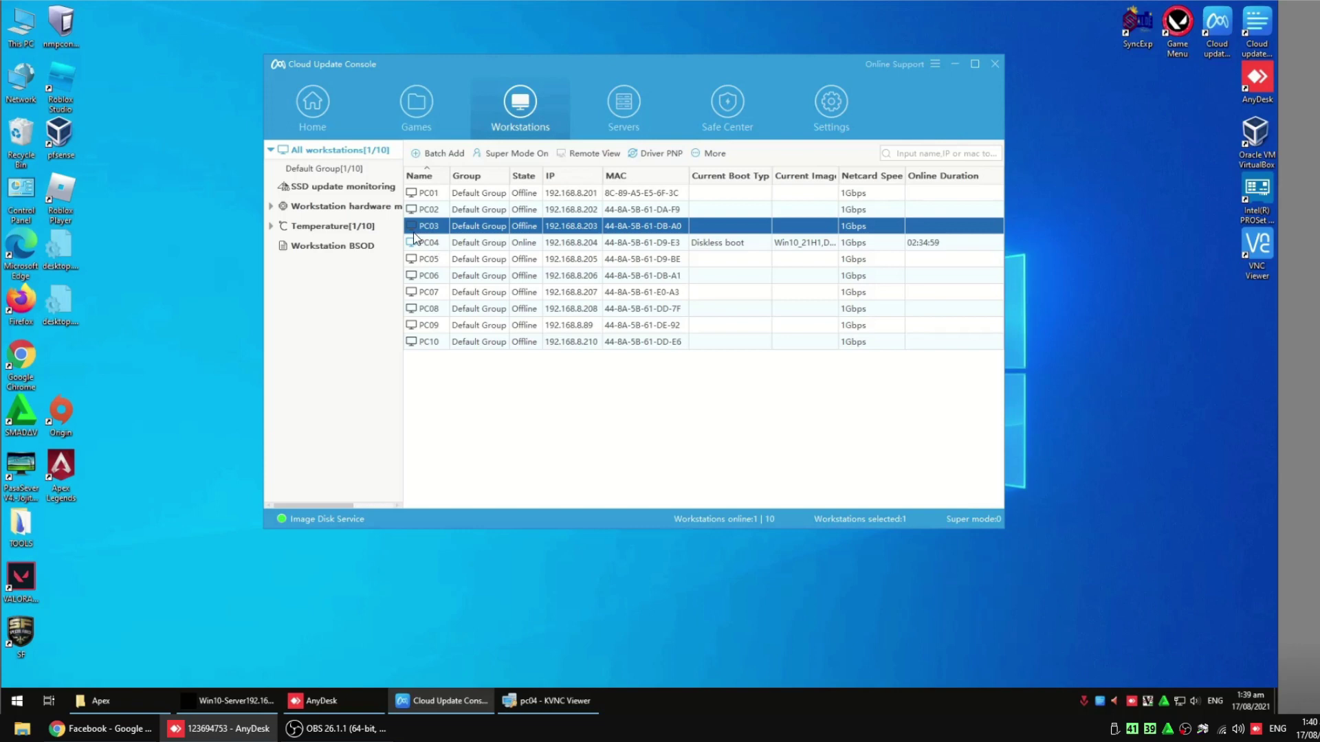
left_click(490, 280)
left_click(485, 249)
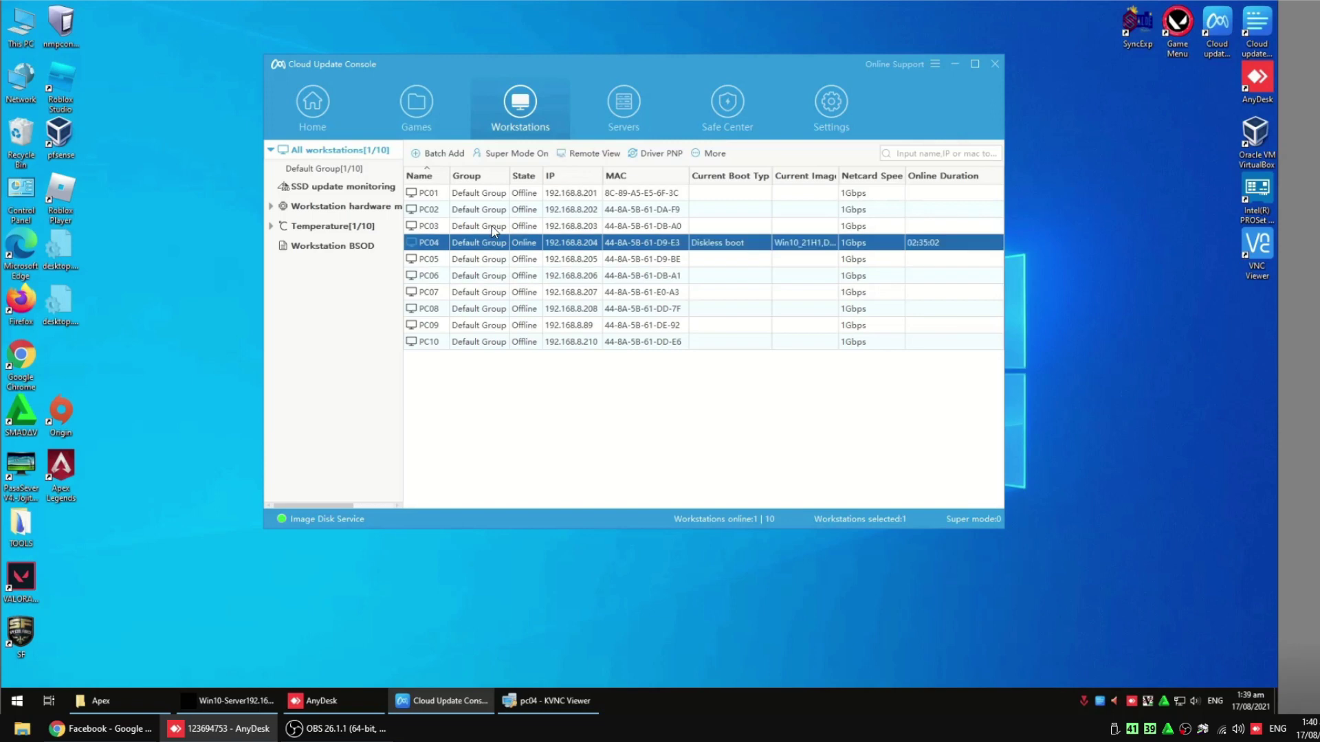
left_click(496, 230)
Step: Turn on Super Mode for workstation PC04 with image Win10_21H1 and Default Branch, and reboot the workstation
left_click(472, 241)
left_click(513, 153)
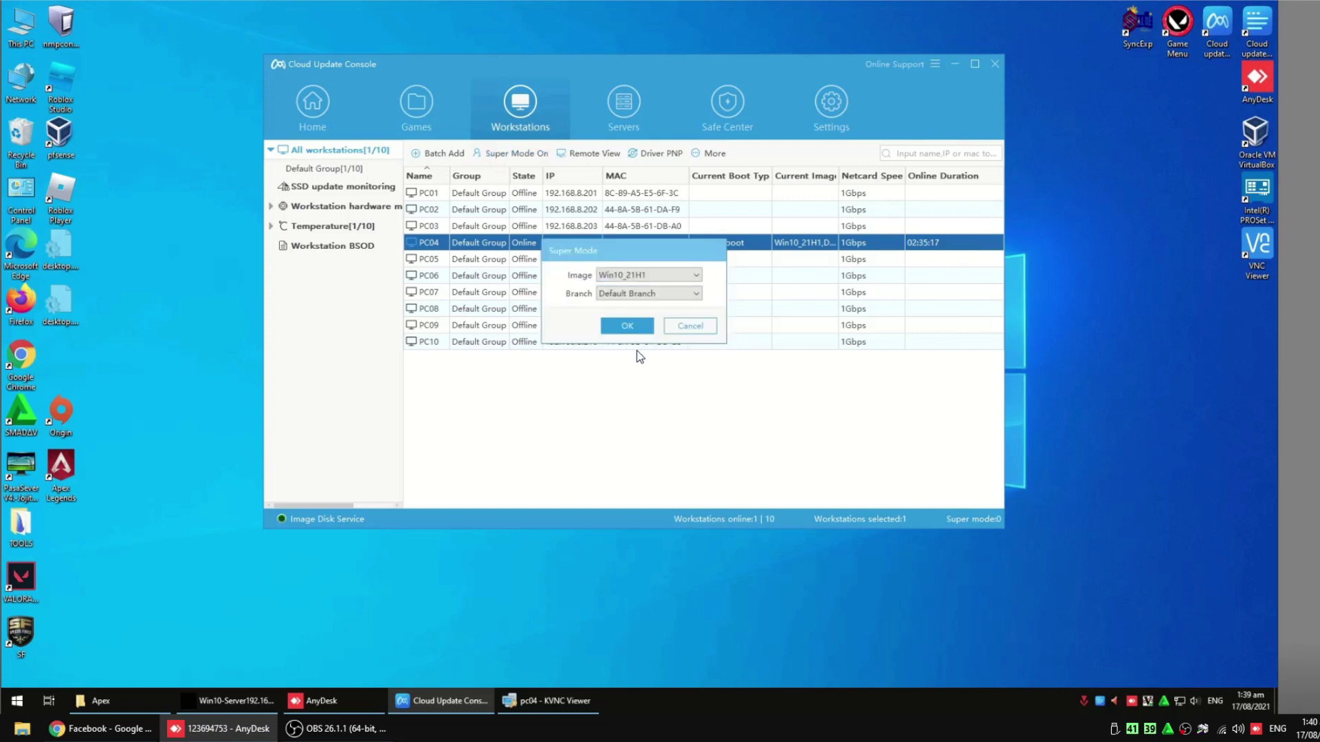
left_click(614, 333)
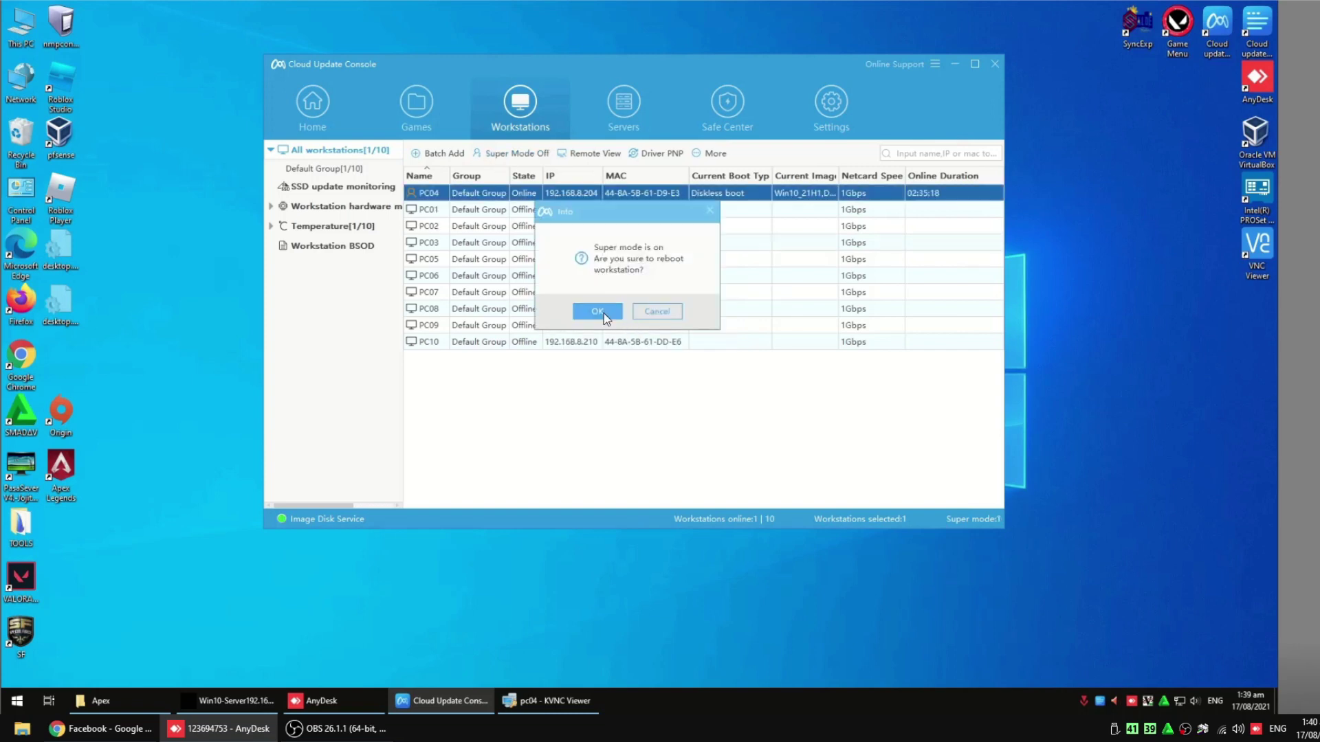
left_click(604, 312)
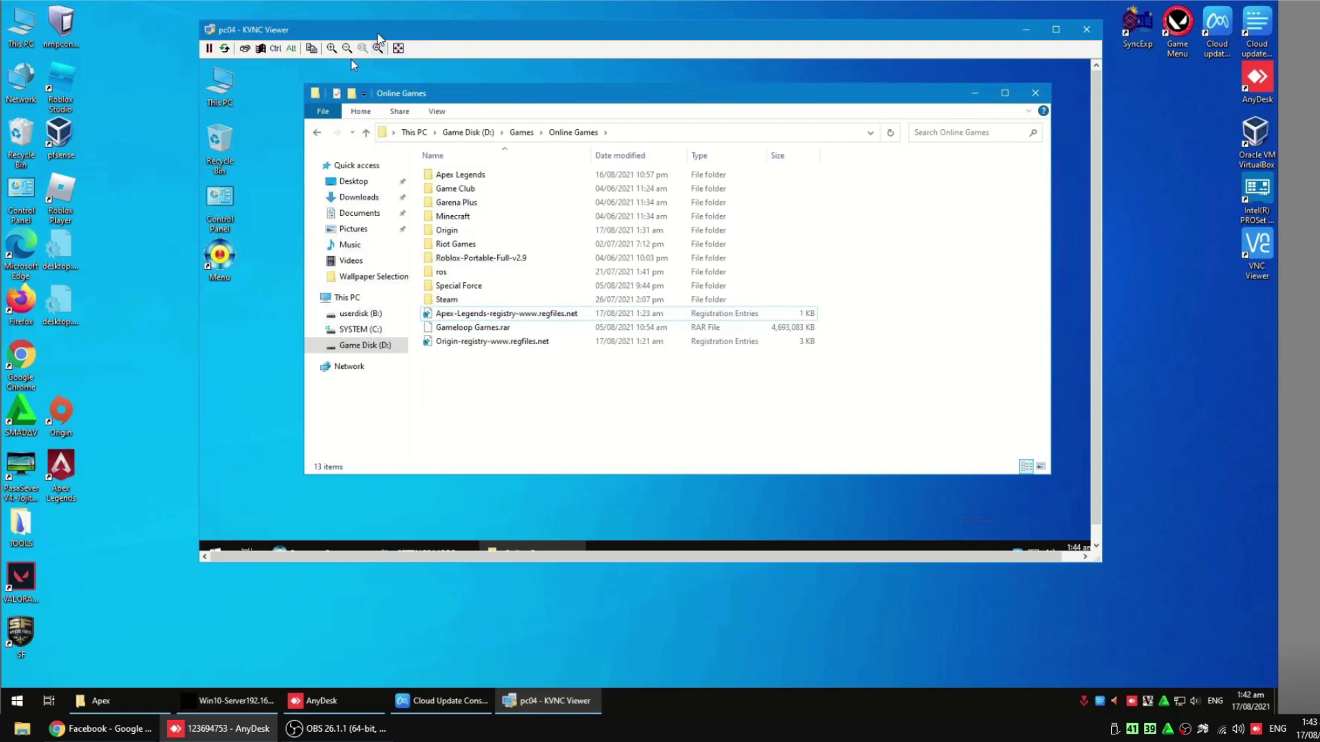
right_click(462, 342)
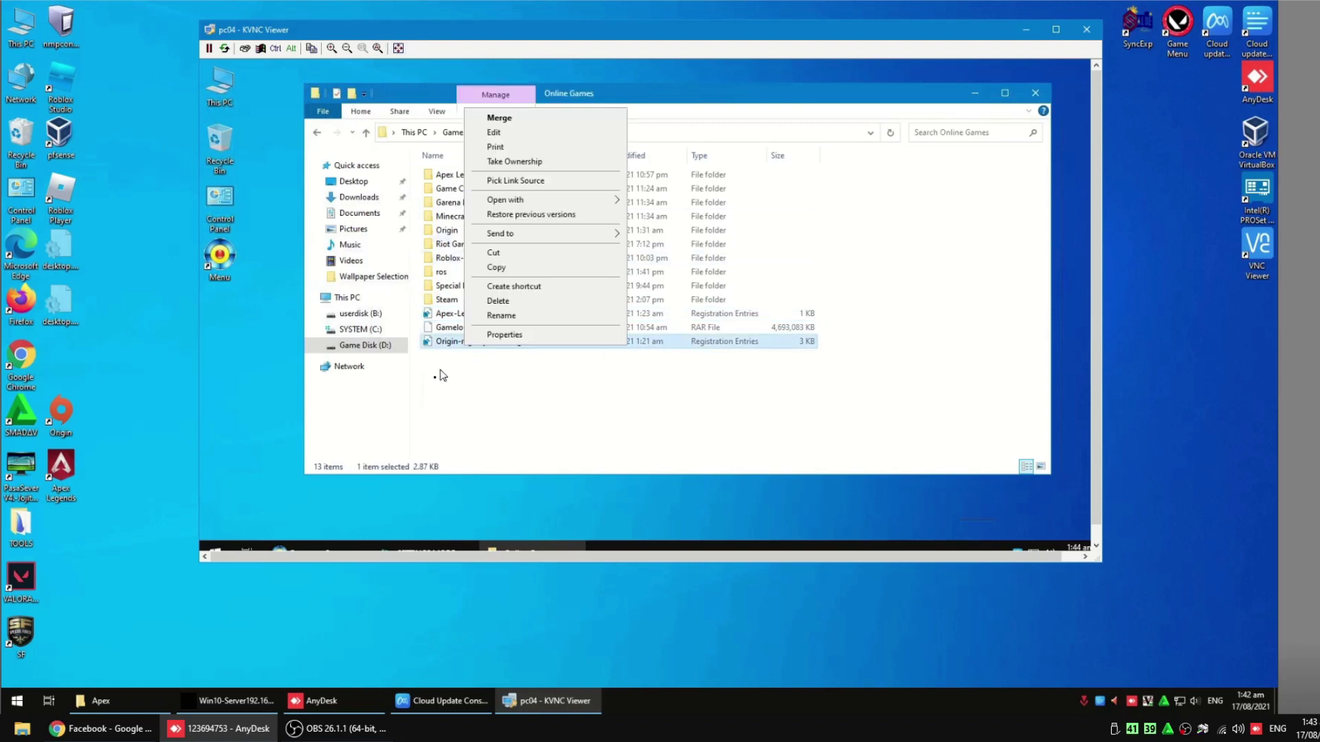
left_click(440, 389)
left_click(436, 342)
right_click(445, 341)
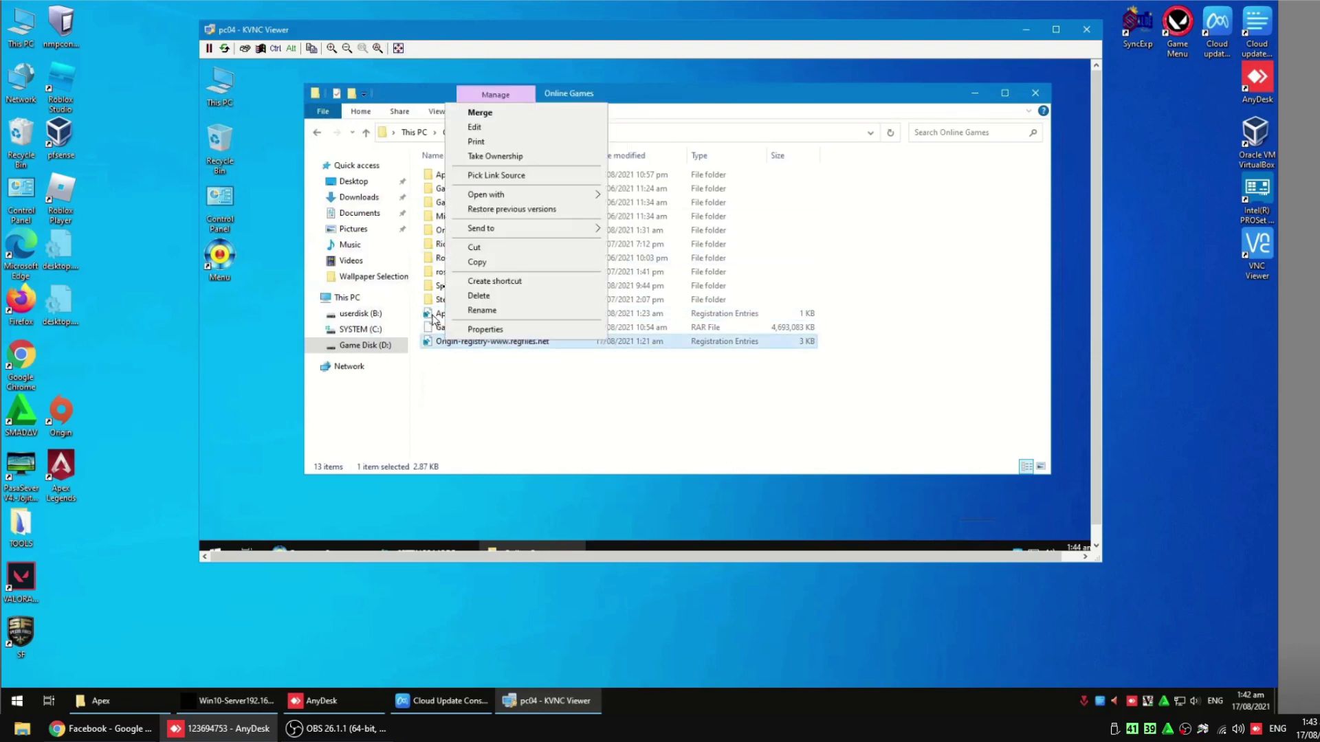
left_click(655, 414)
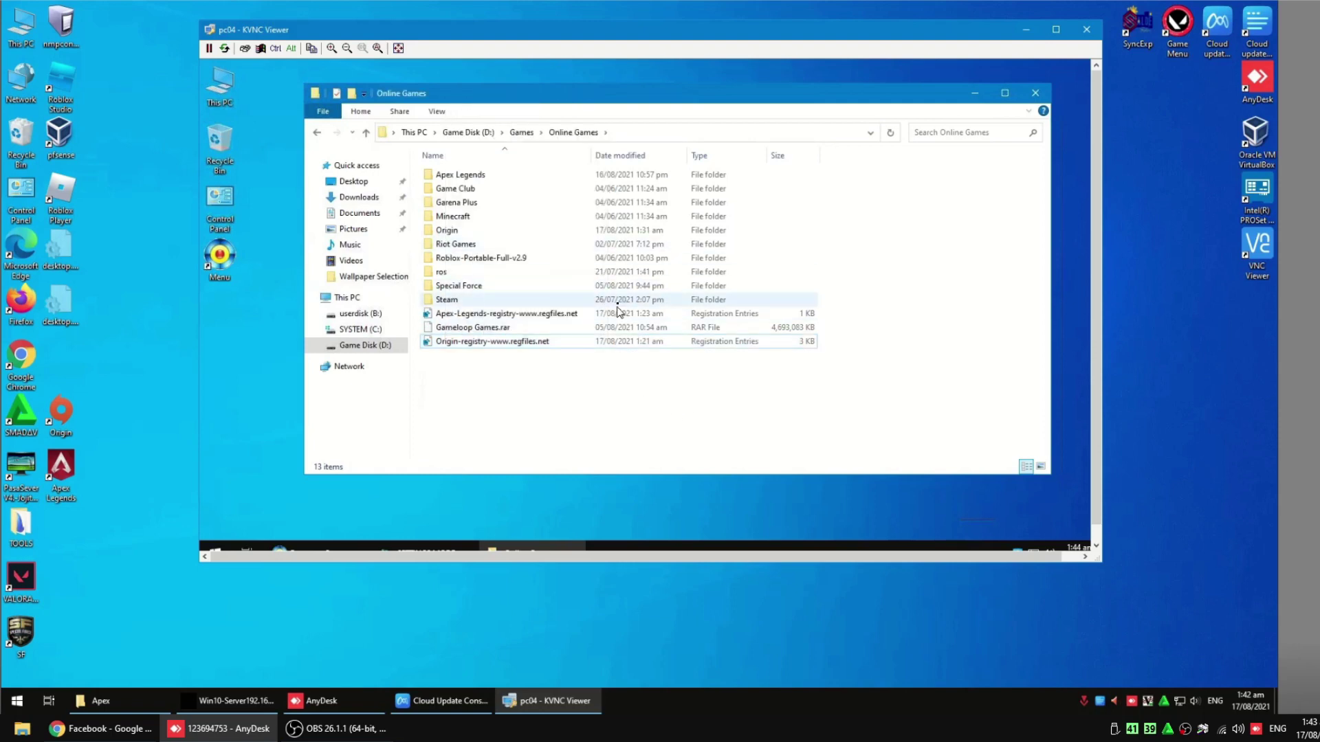
right_click(473, 347)
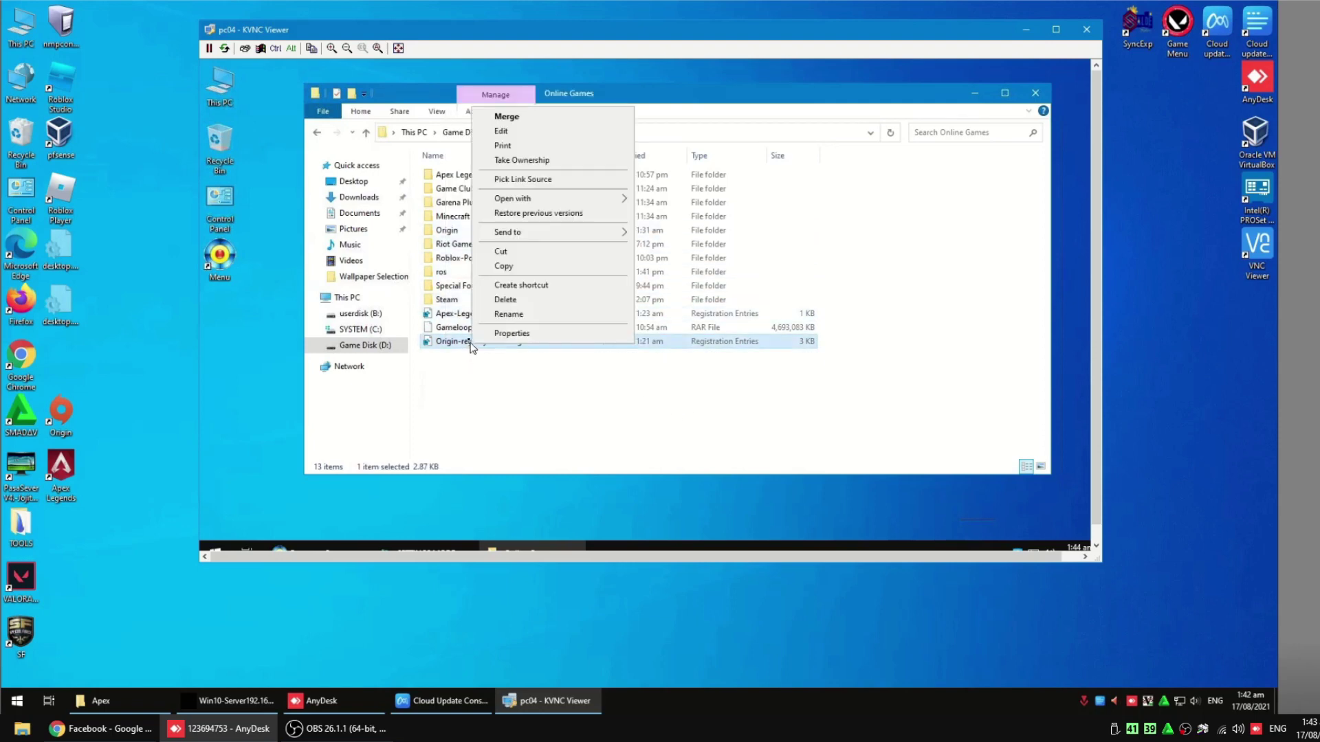
left_click(498, 121)
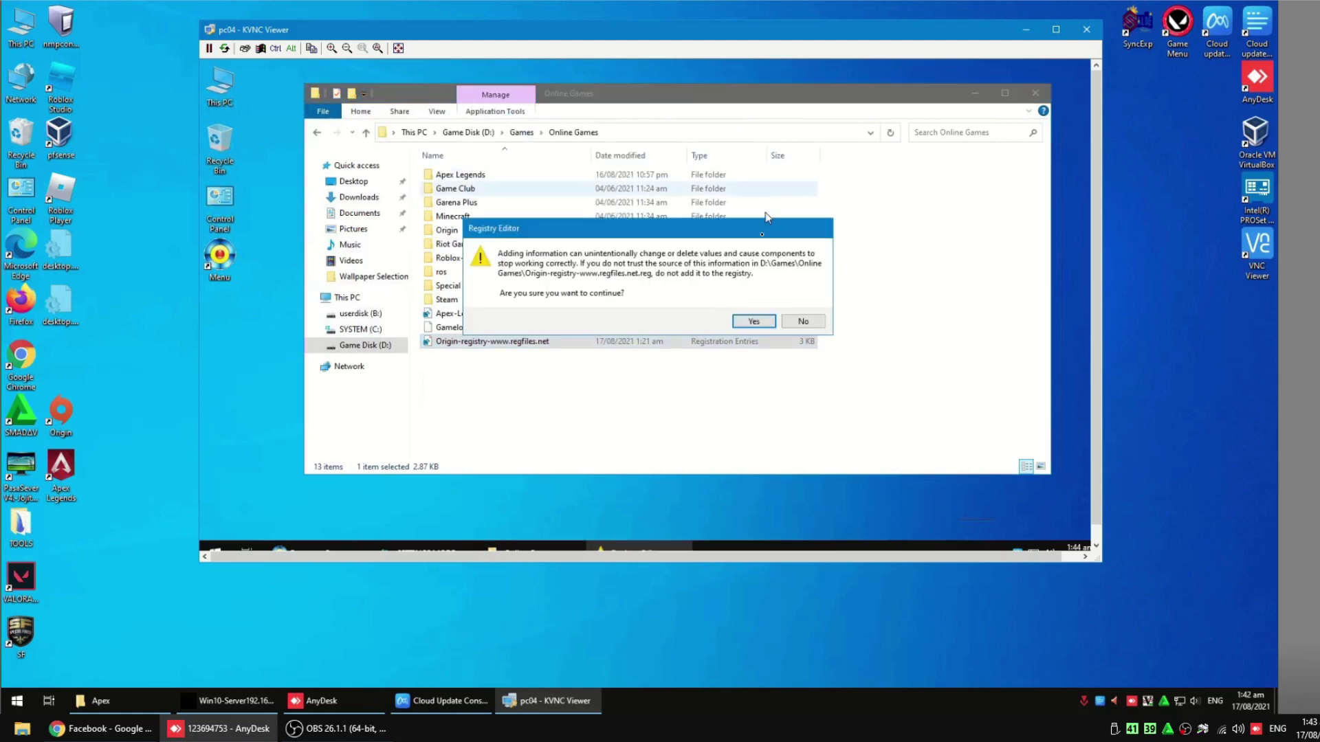
left_click(746, 322)
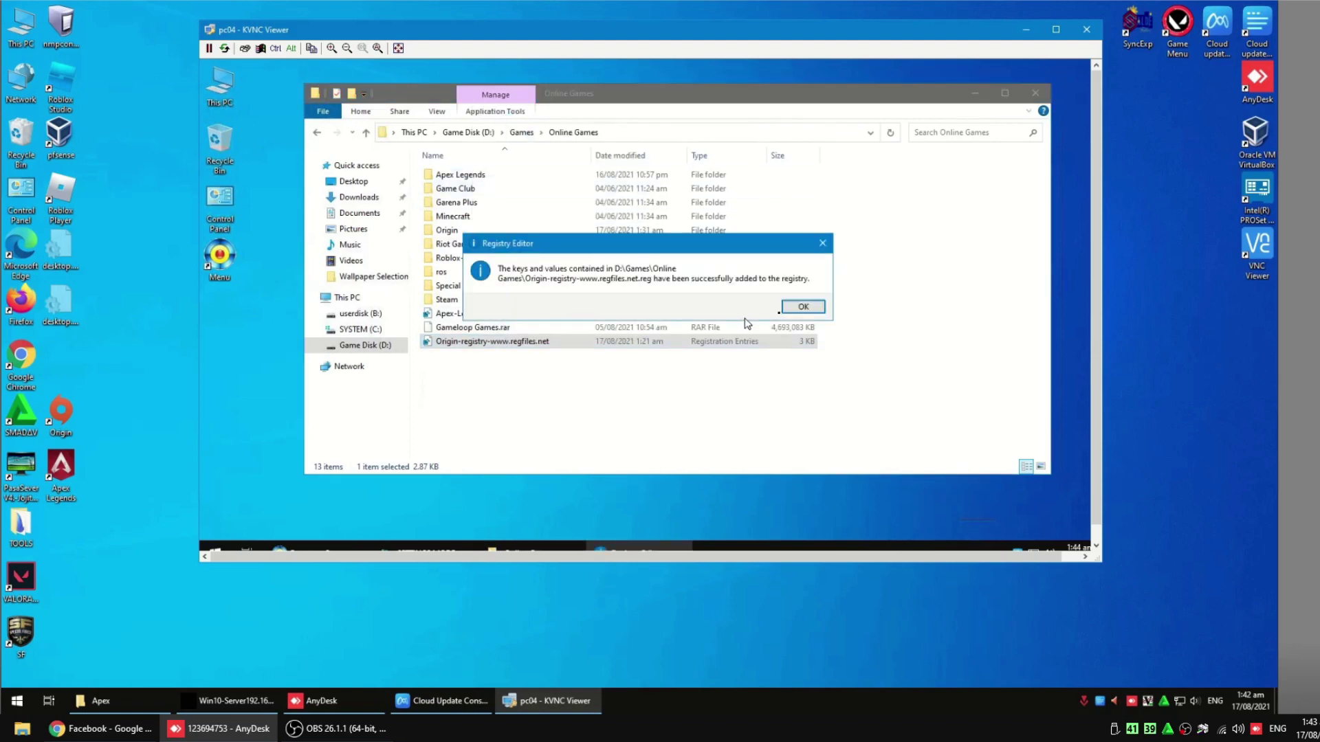
left_click(801, 308)
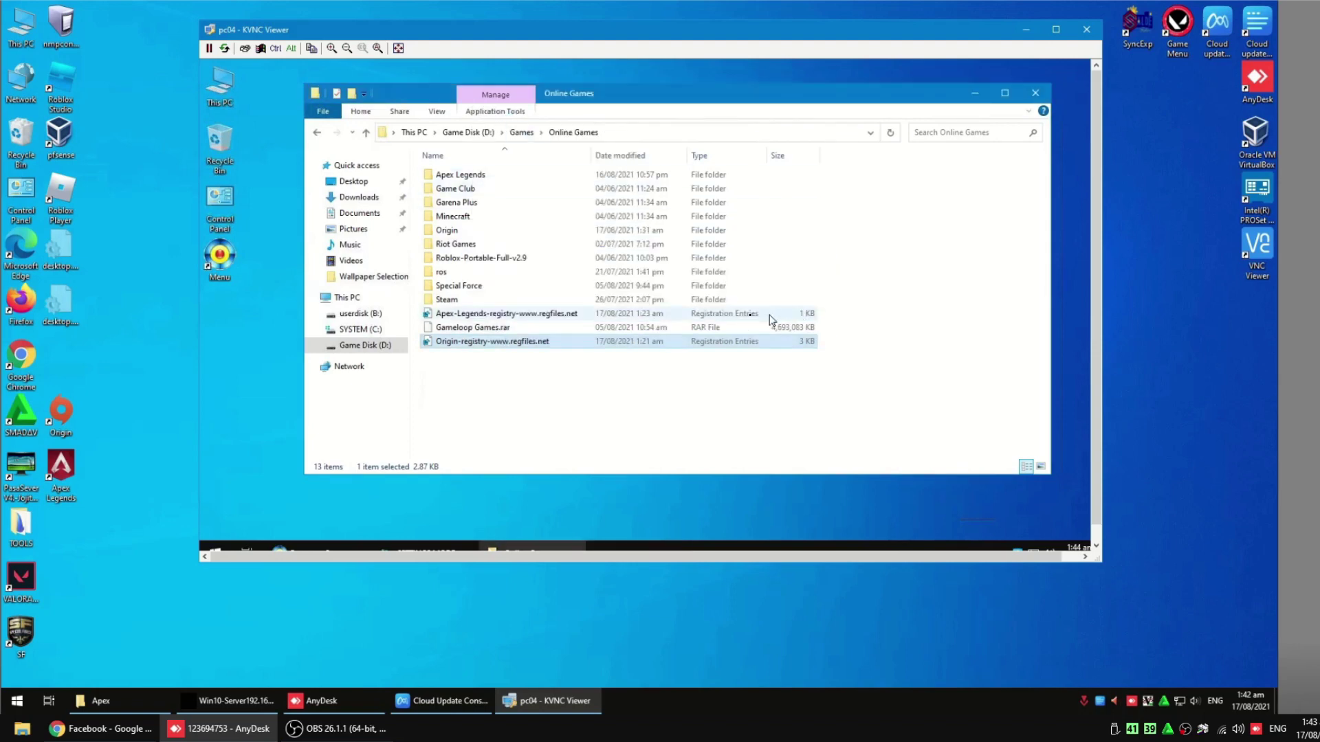
left_click(515, 317)
right_click(515, 317)
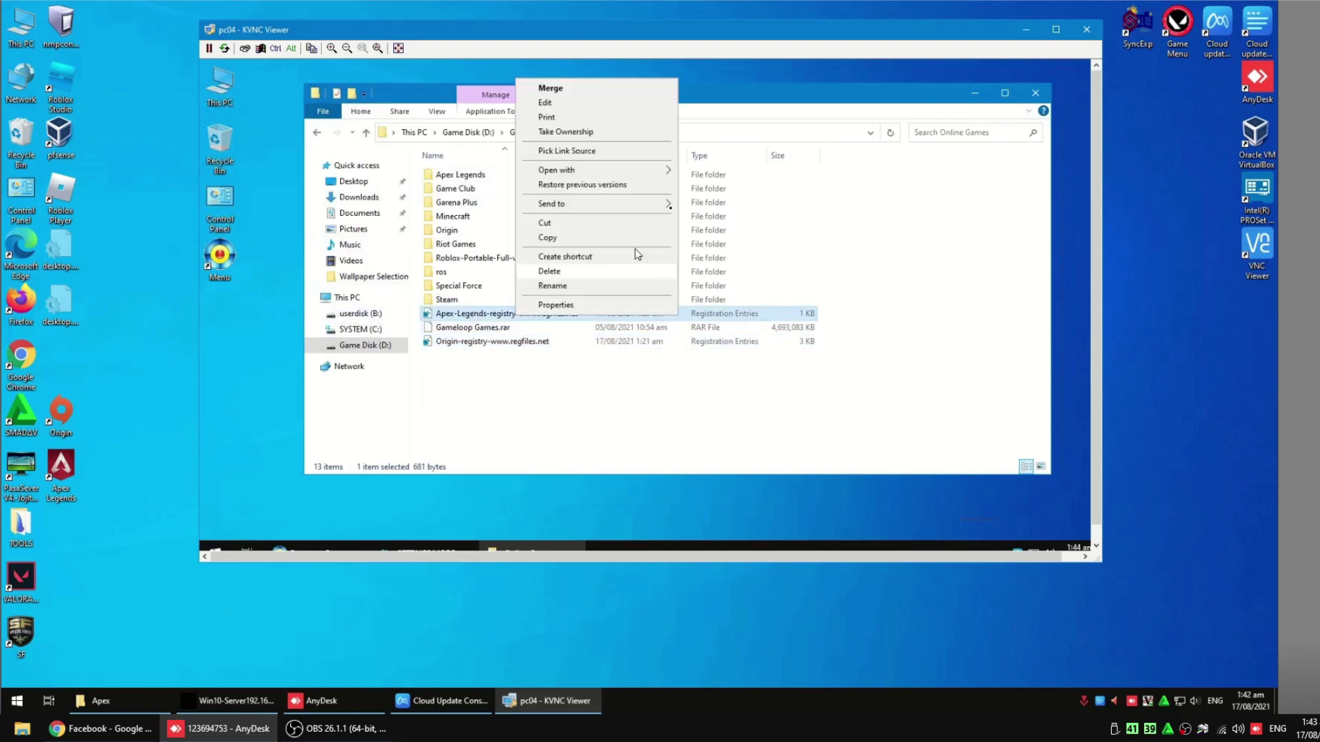
left_click(606, 91)
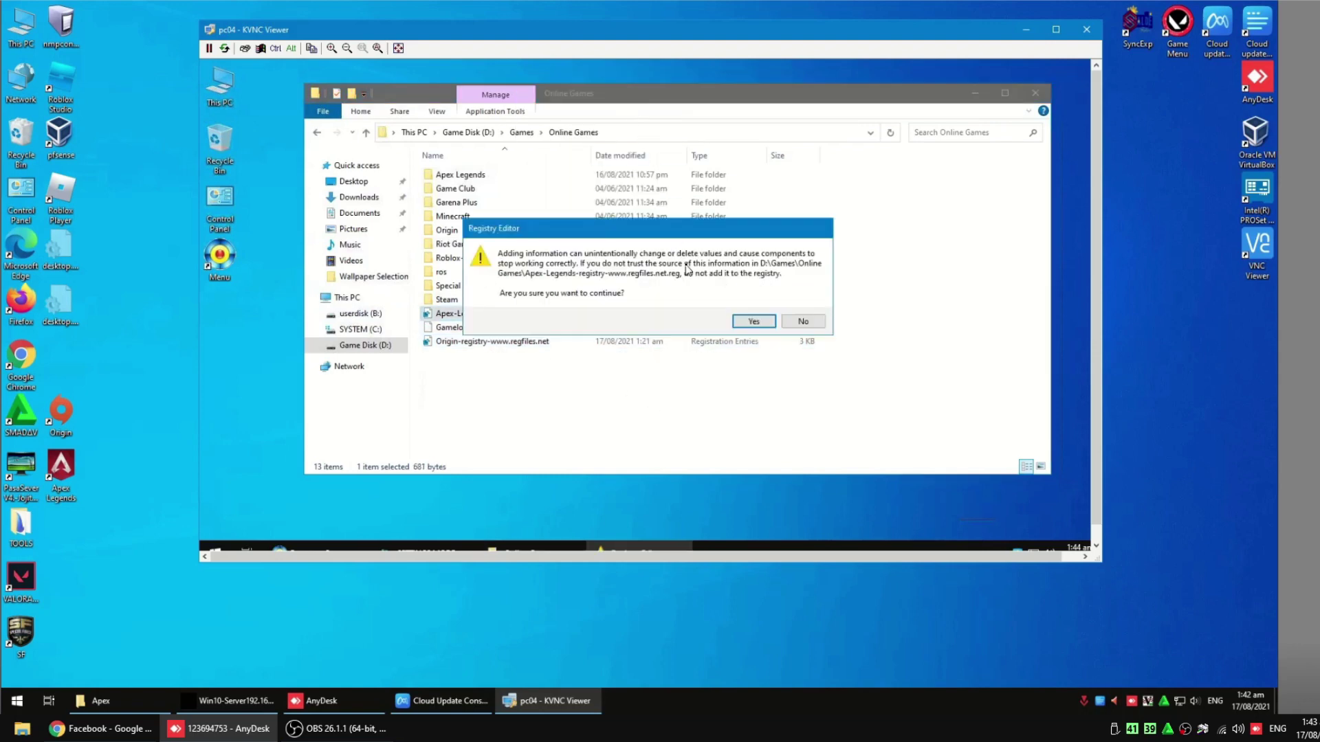
left_click(753, 320)
left_click(783, 317)
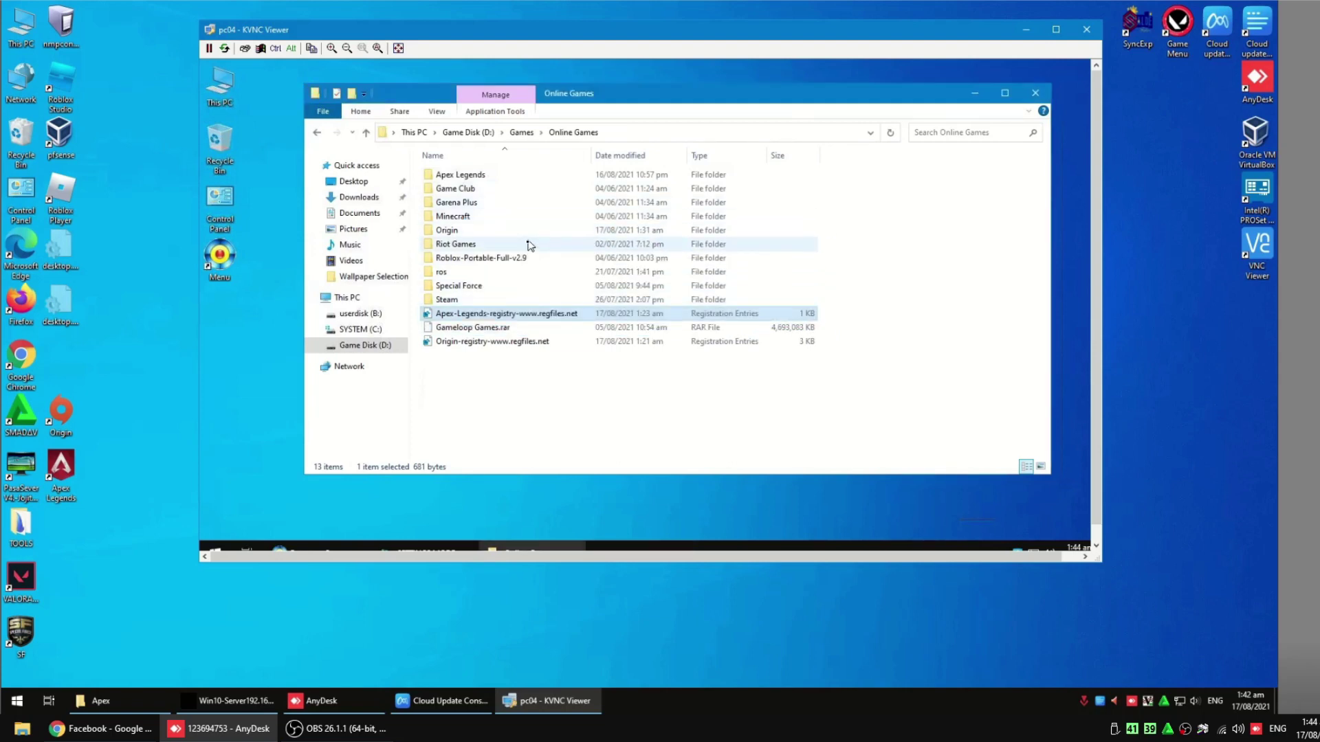
Step: Launch the Origin application from the Online Games\Origin folder and open Apex Legends from its recent games
double_click(470, 232)
scroll(548, 282, "down", 3)
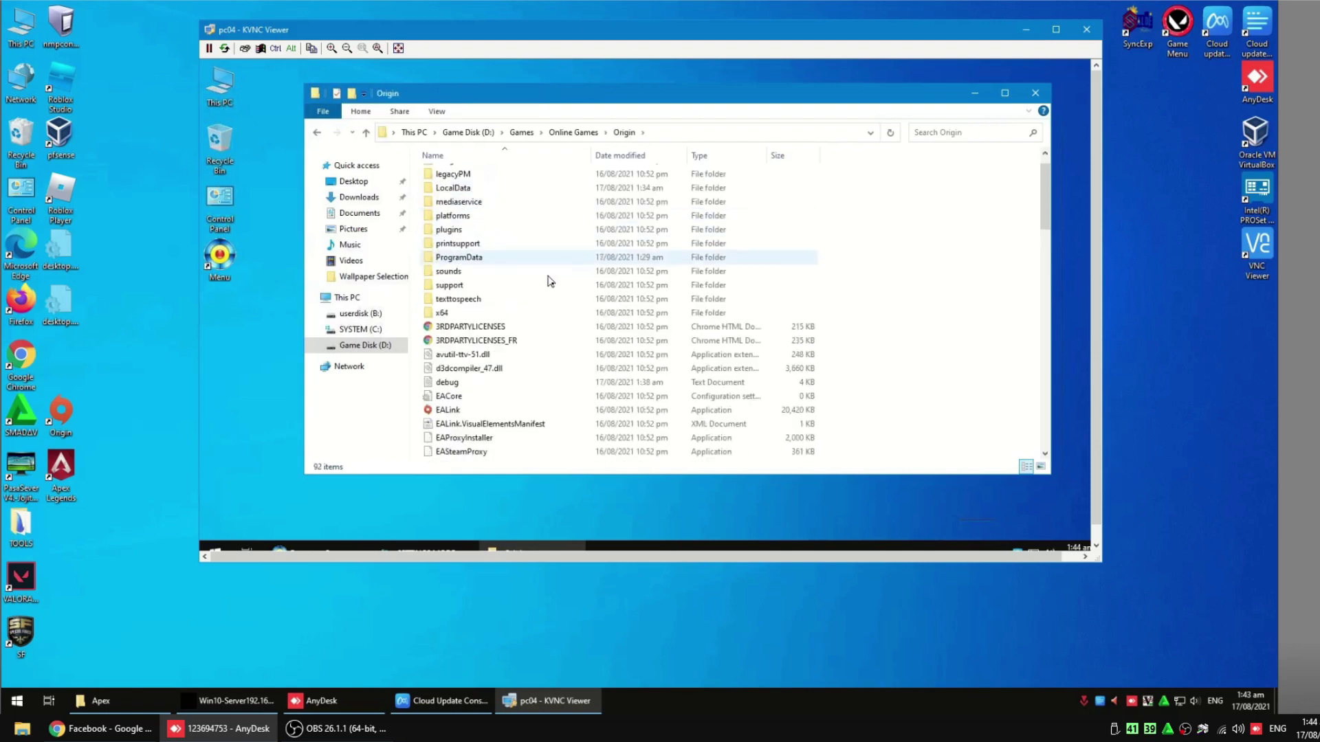
scroll(550, 303, "down", 9)
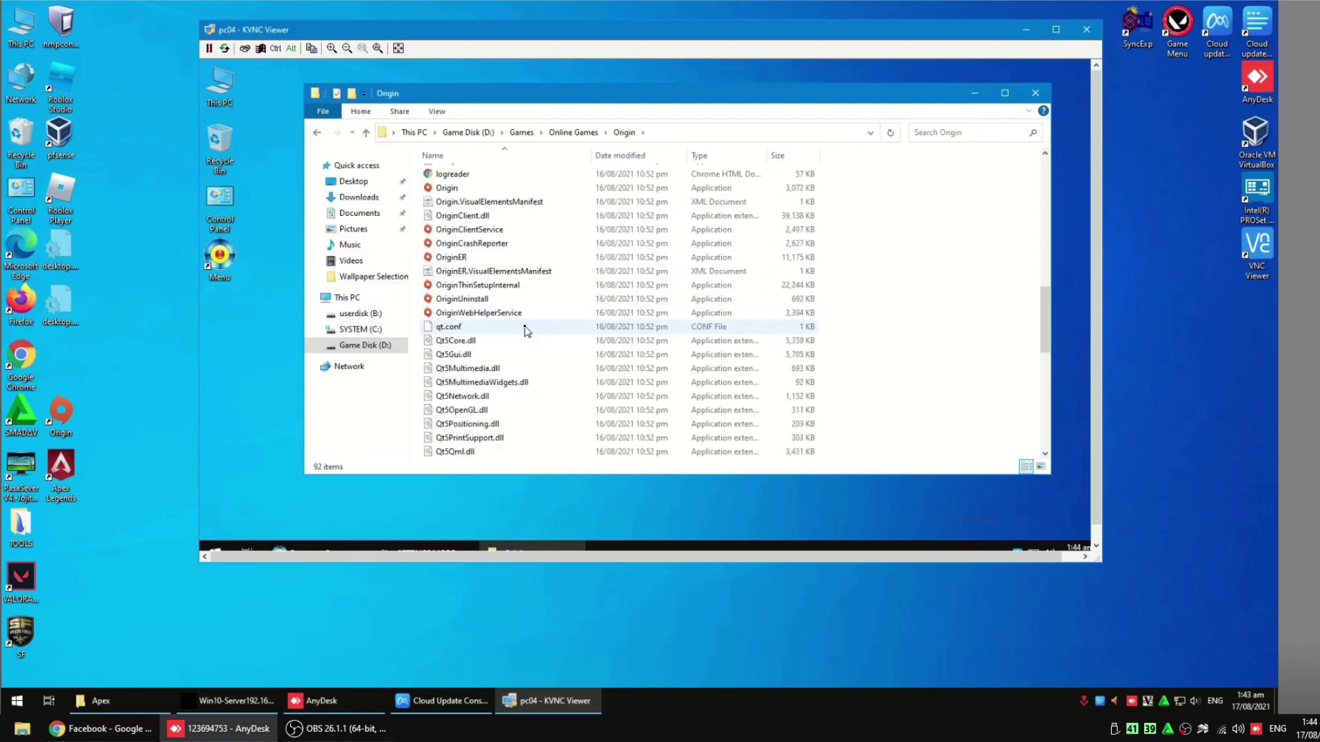
scroll(443, 268, "up", 2)
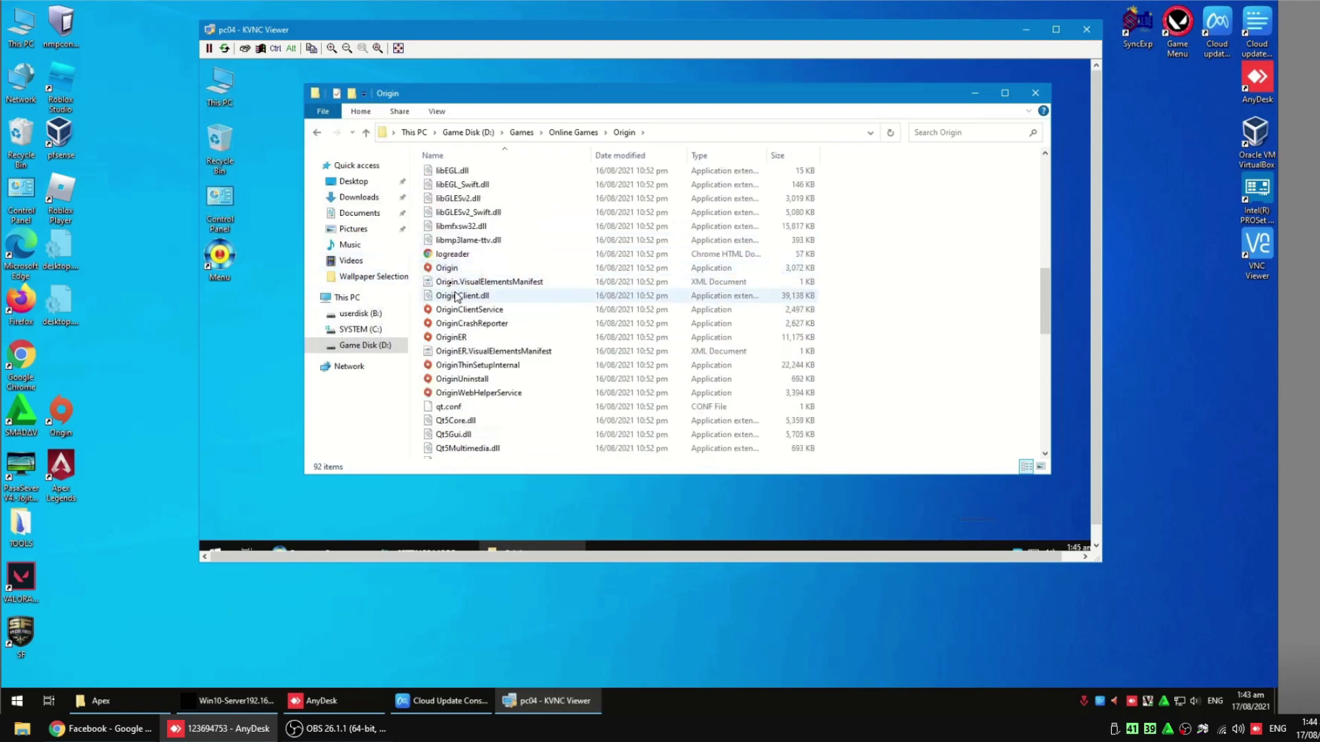
double_click(447, 270)
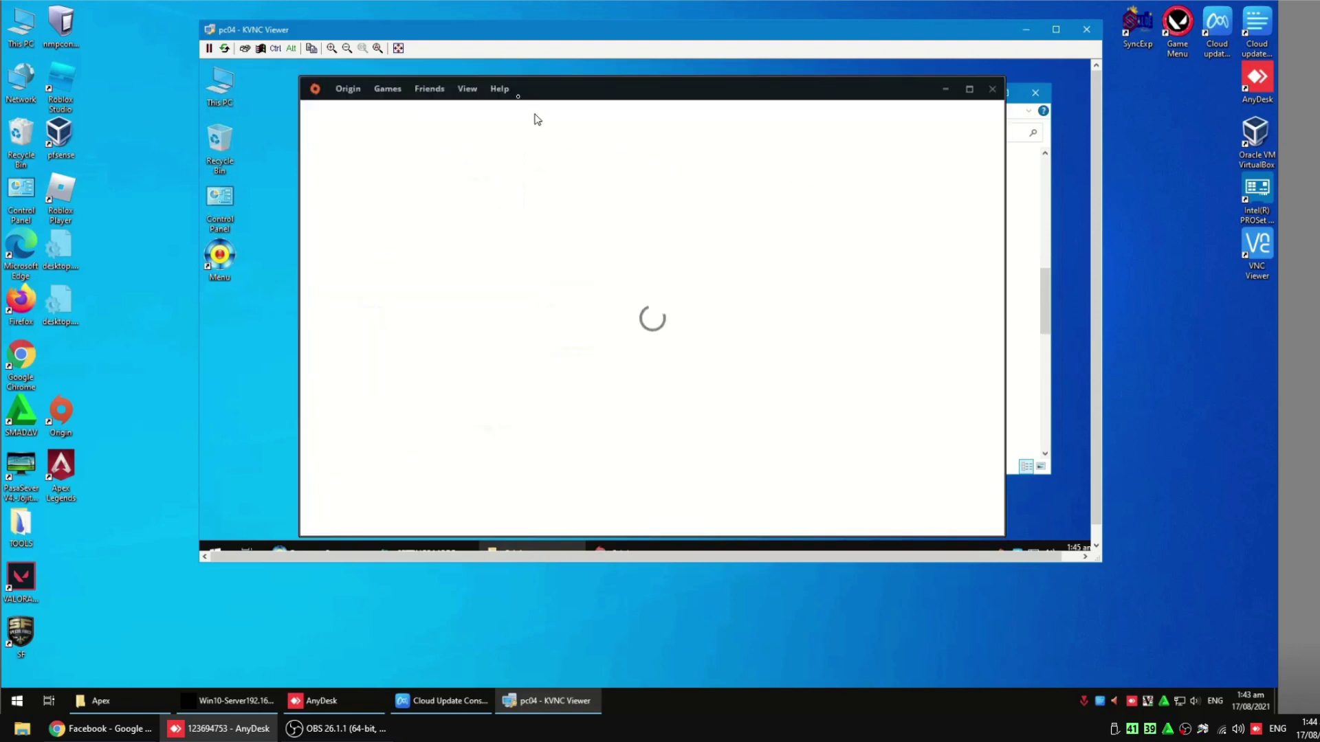
left_click_drag(523, 96, 536, 84)
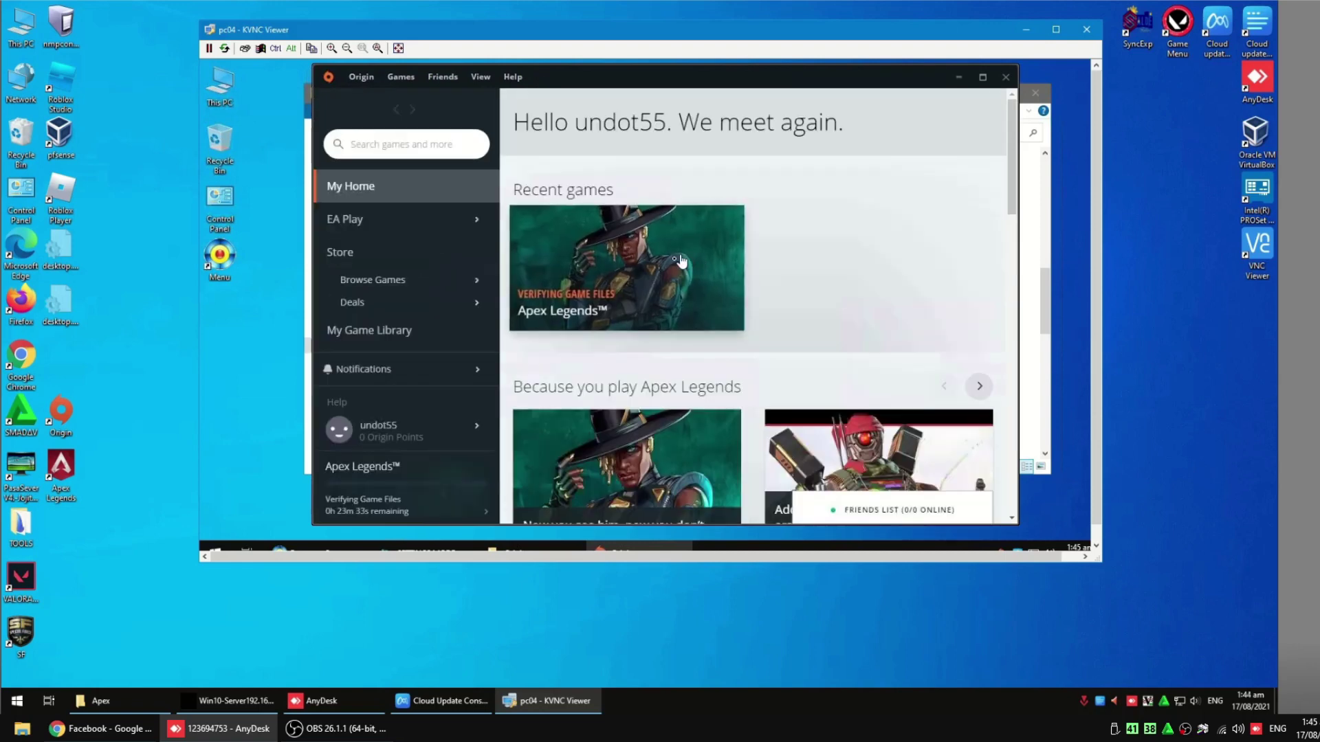
left_click(670, 268)
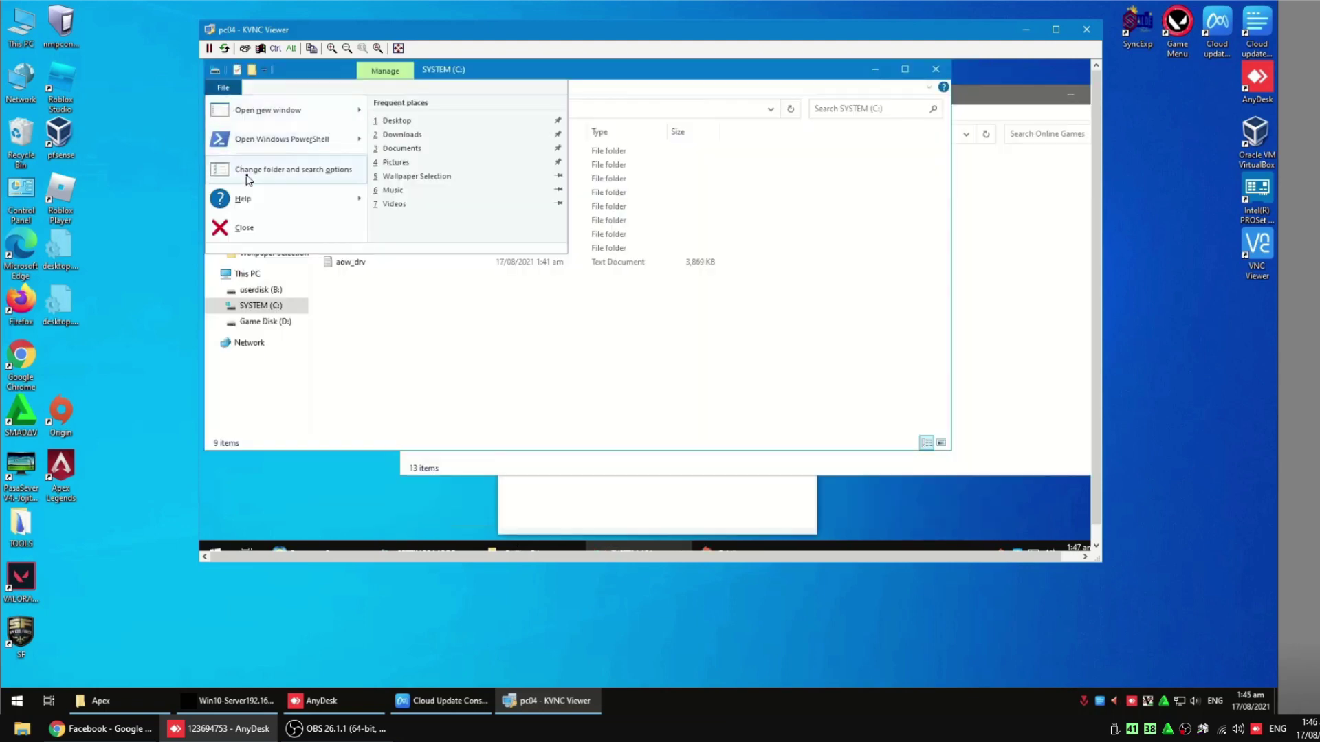
Step: Set the folder view options to show hidden files, empty drives, known file extensions, folder merge conflicts and protected operating system files
left_click(249, 176)
left_click(269, 168)
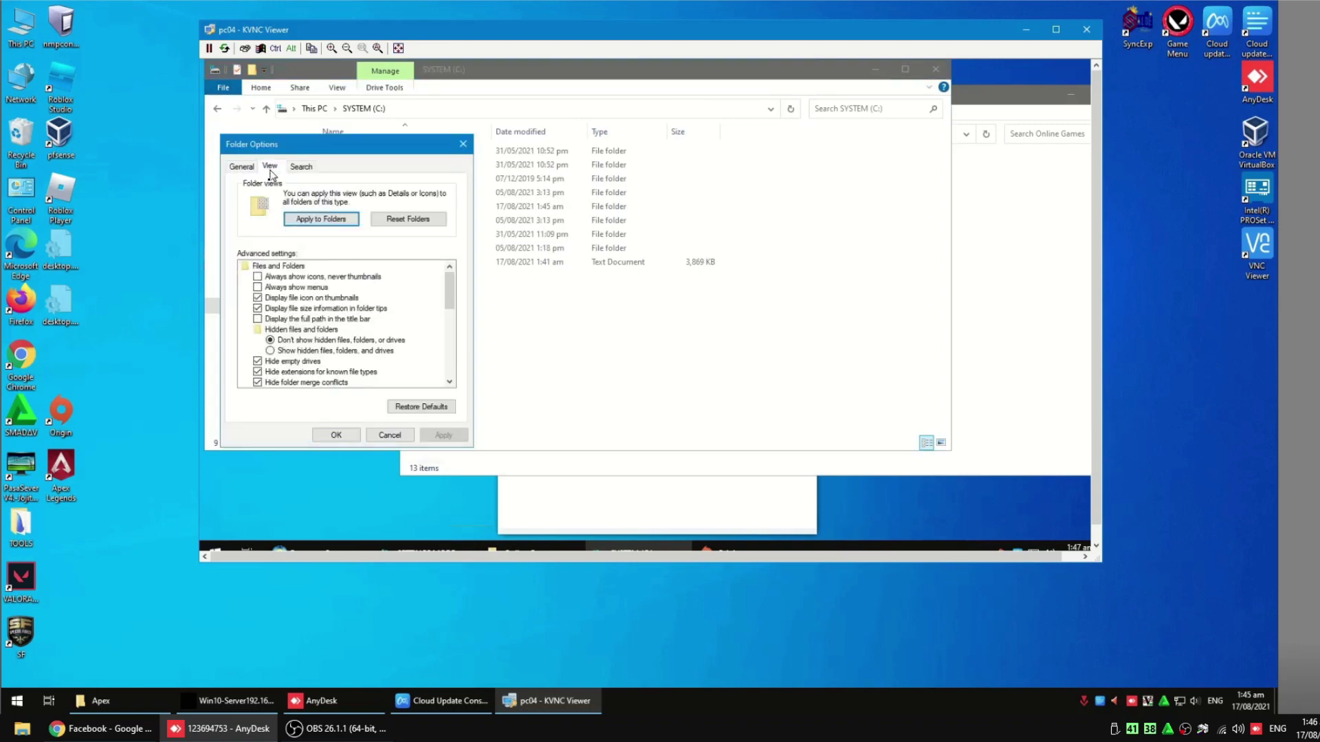
left_click(323, 351)
left_click(278, 361)
left_click(273, 373)
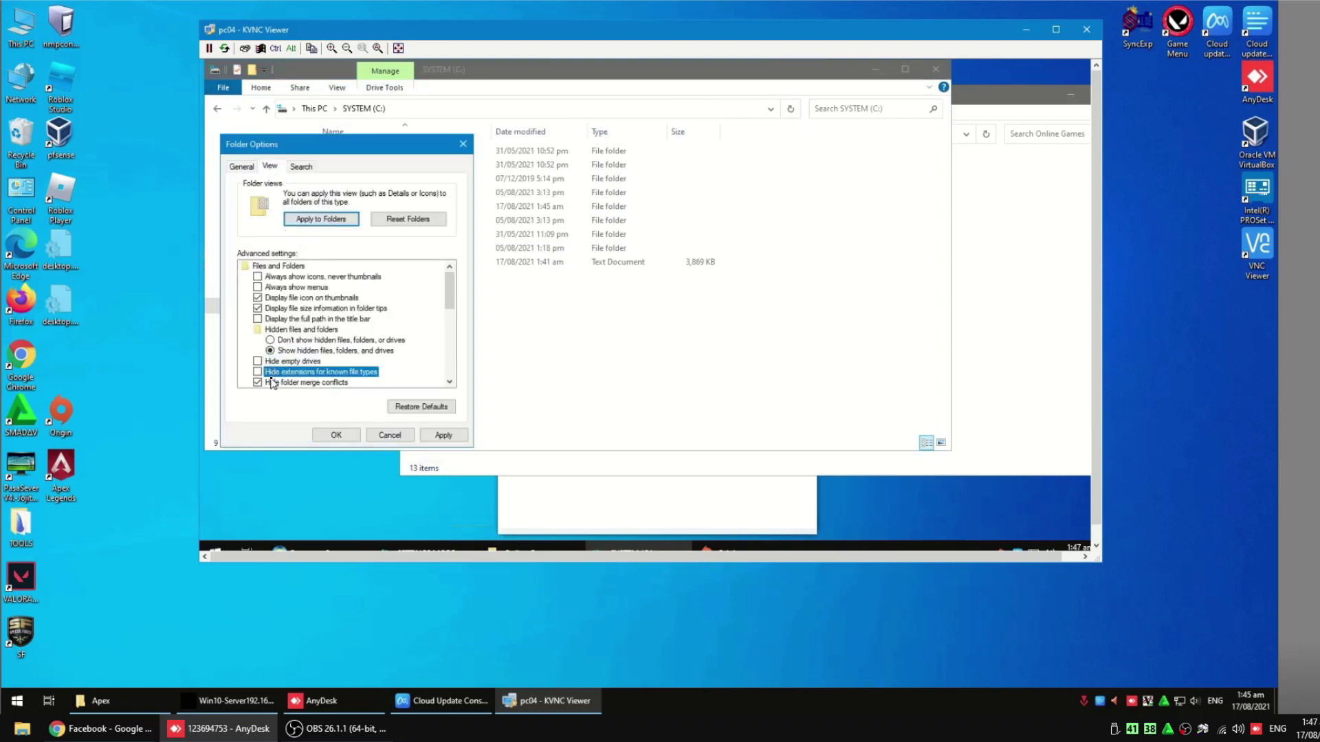
left_click(273, 383)
scroll(278, 378, "down", 1)
left_click(270, 363)
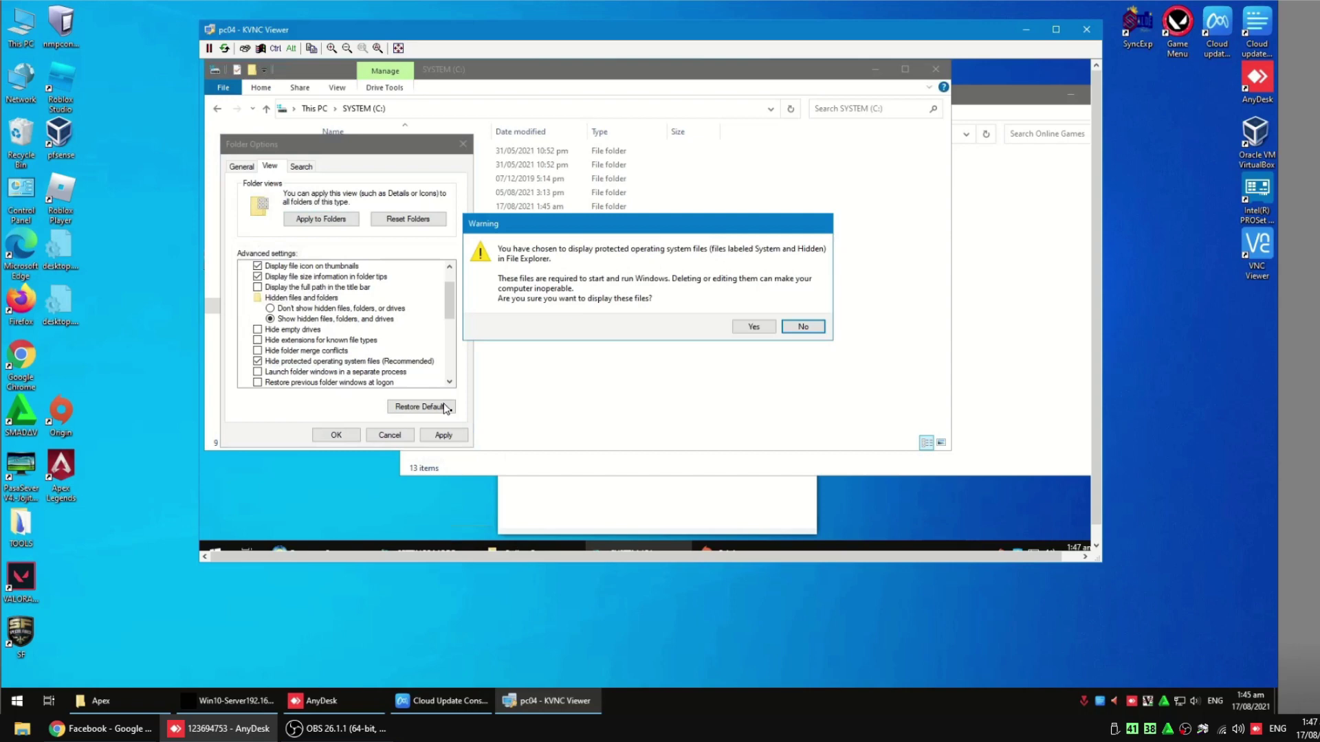
left_click(738, 329)
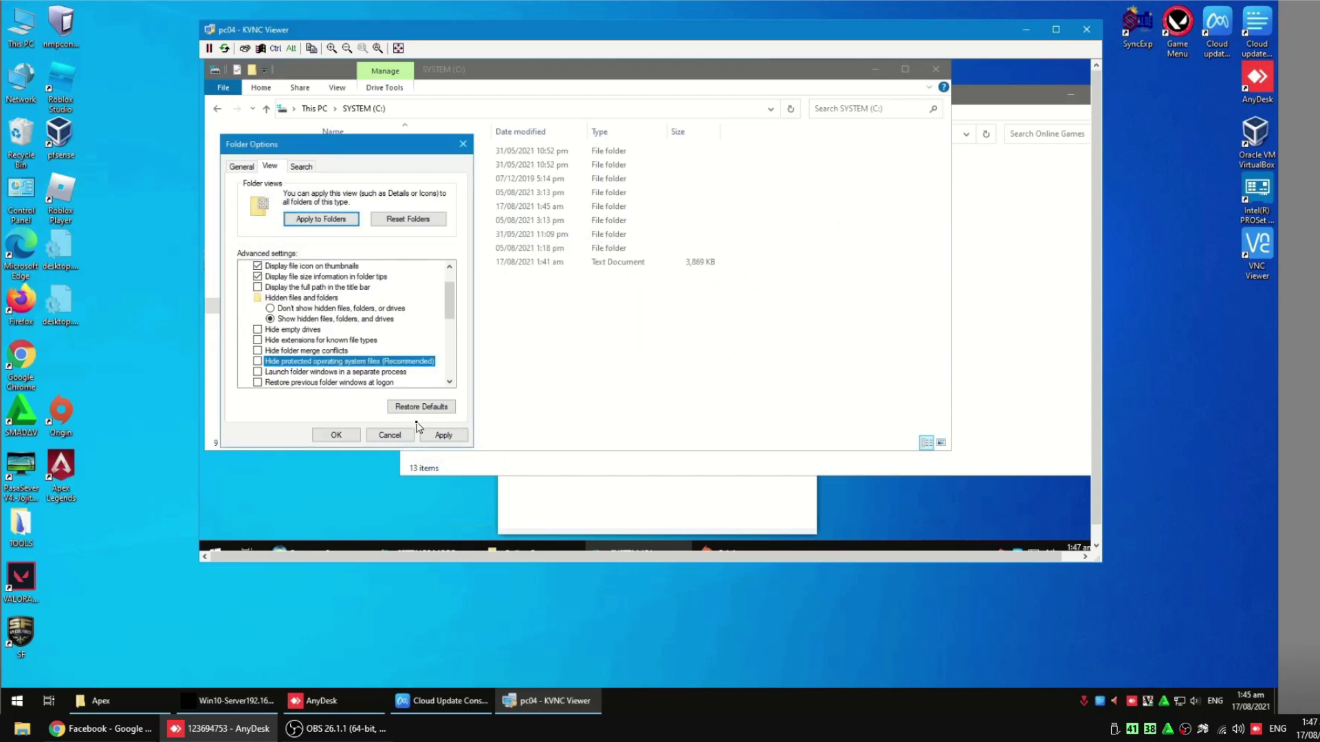
left_click(441, 435)
left_click(337, 435)
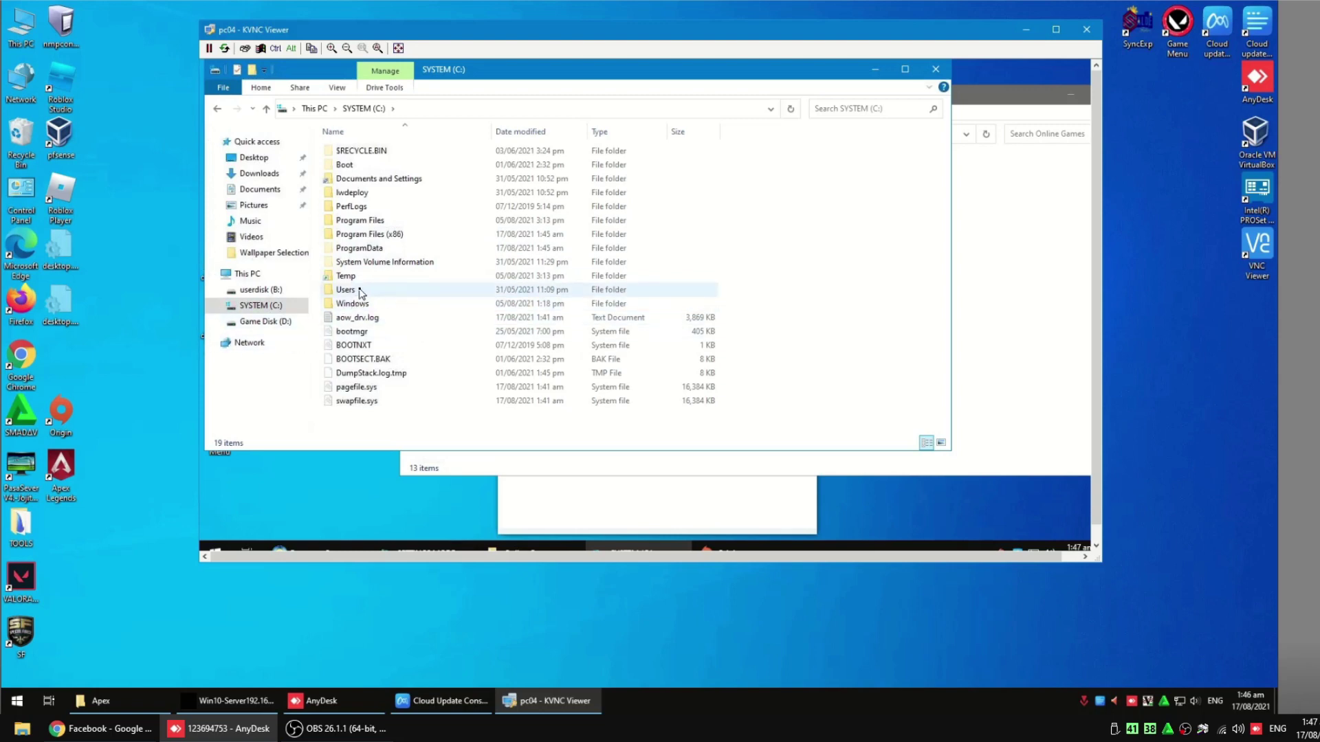
Step: Delete the Origin folder from C:\ProgramData, closing the Origin sign-in window so the deletion can be retried
mouse_move(359, 292)
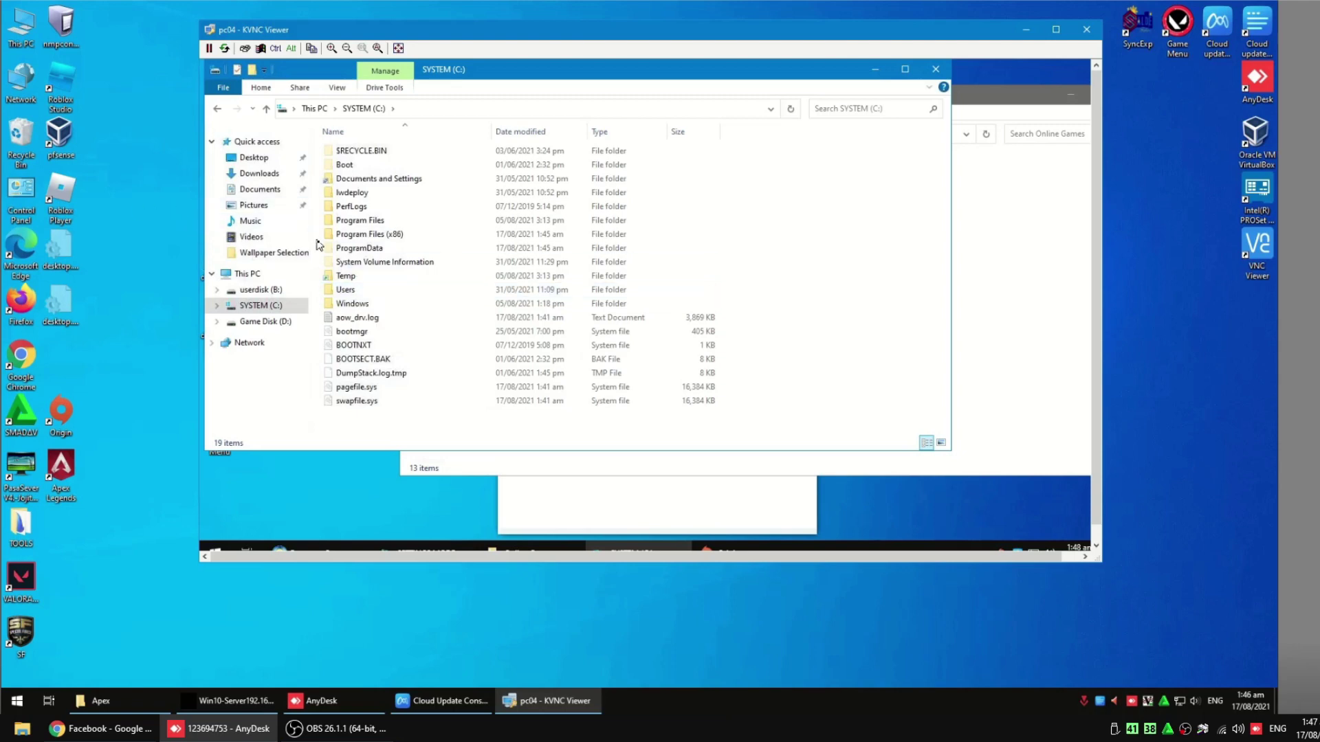
left_click(337, 292)
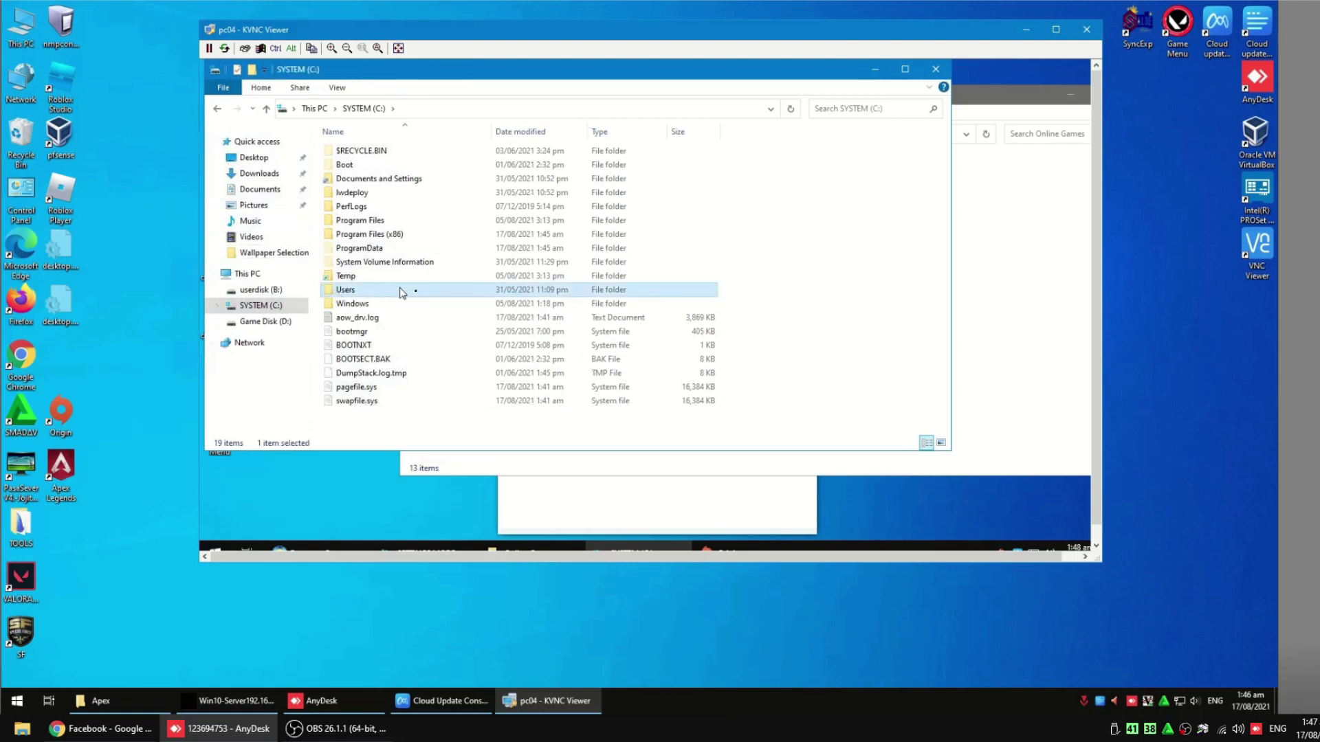
mouse_move(415, 296)
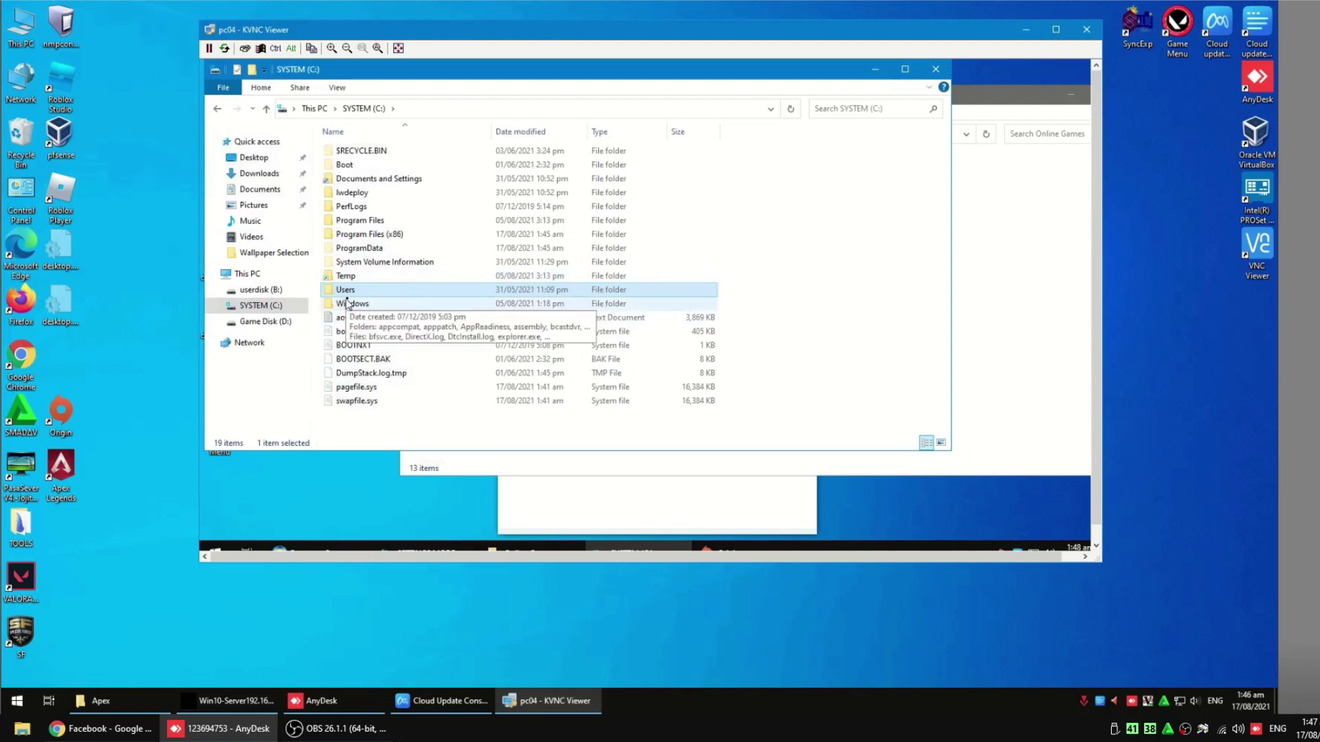
double_click(359, 247)
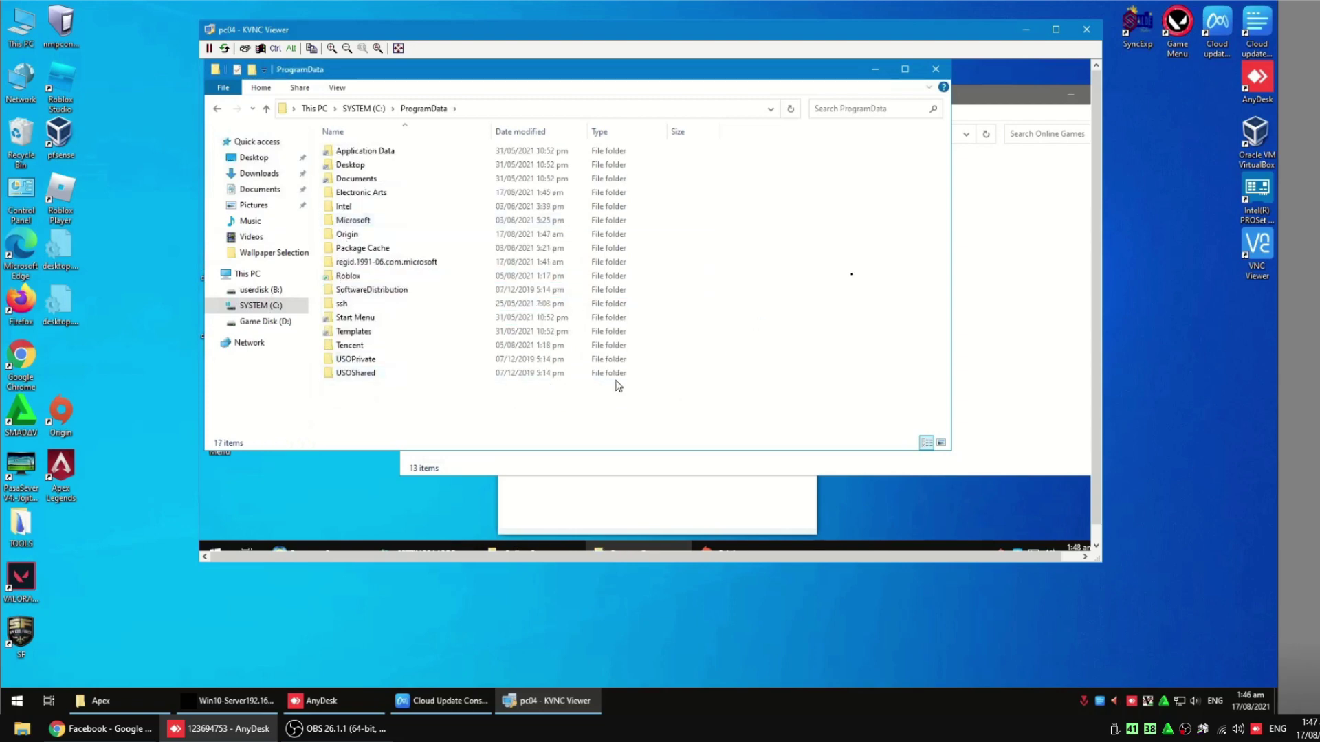
right_click(355, 240)
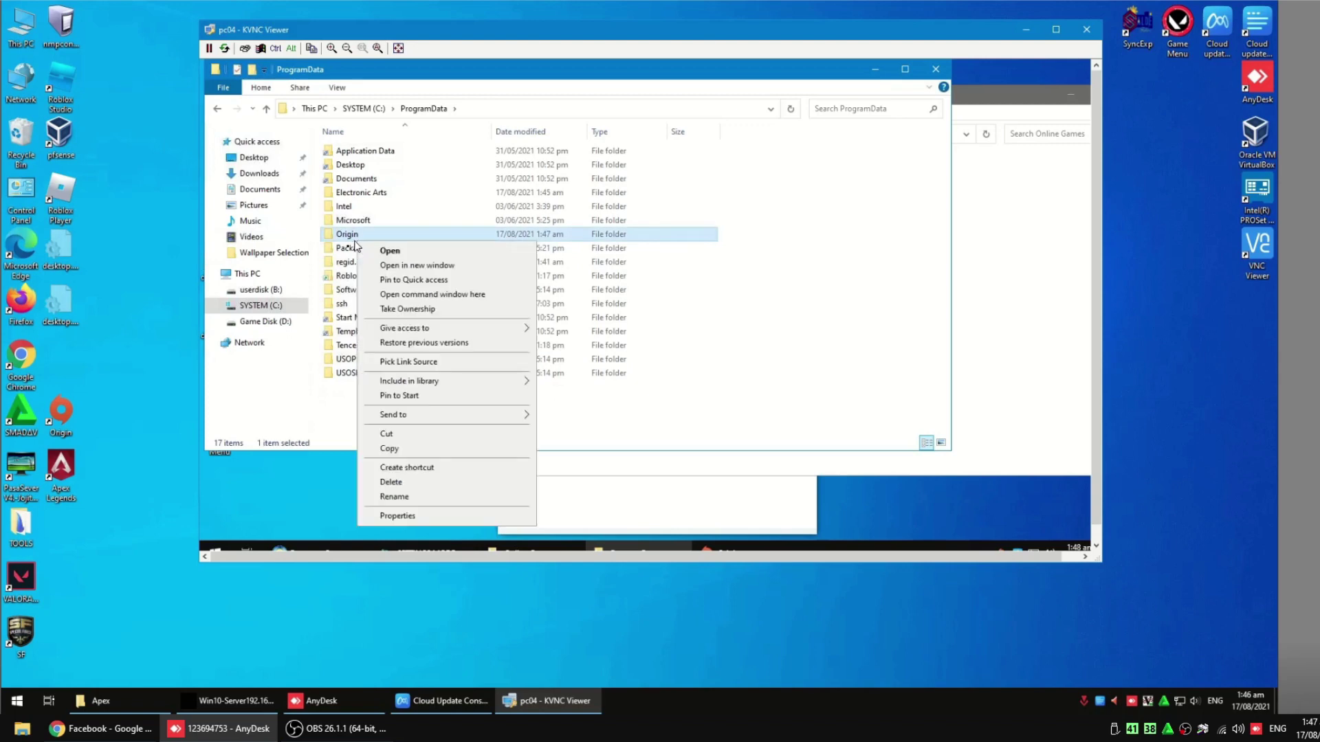
left_click(393, 481)
left_click(708, 361)
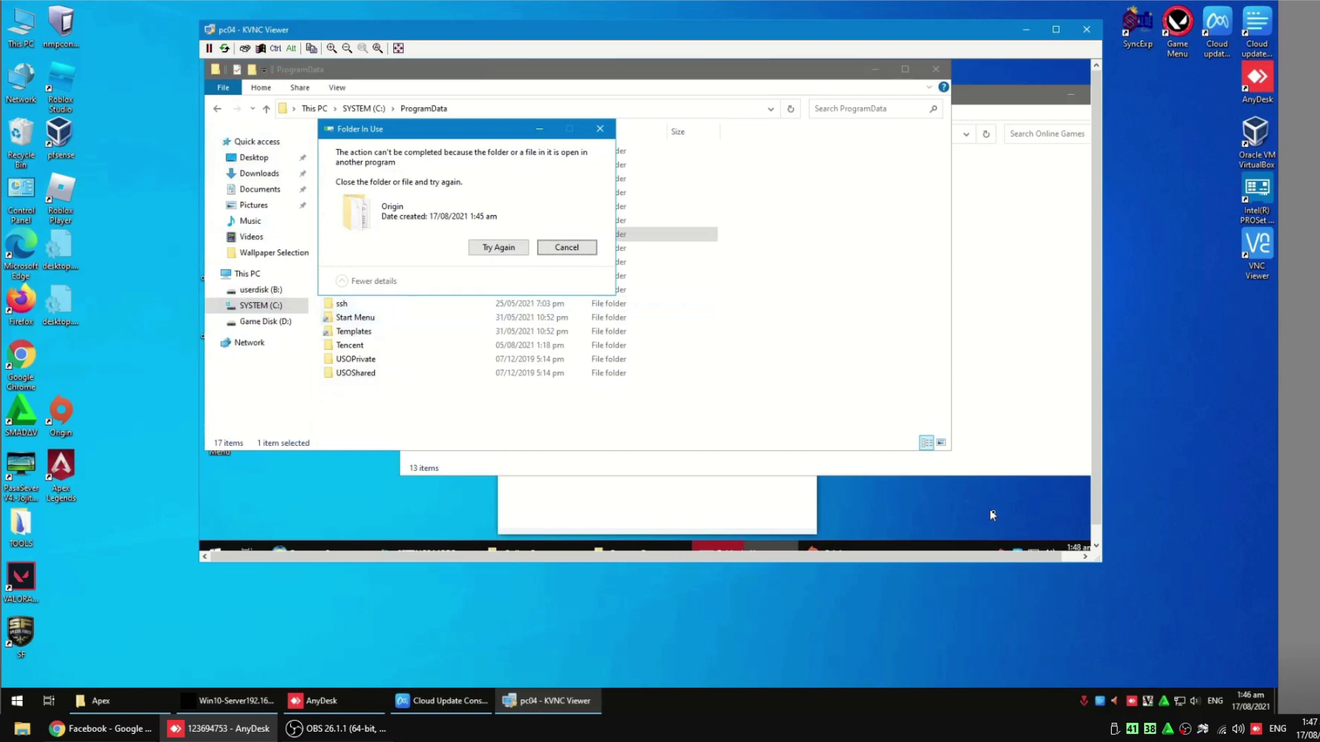
left_click(836, 549)
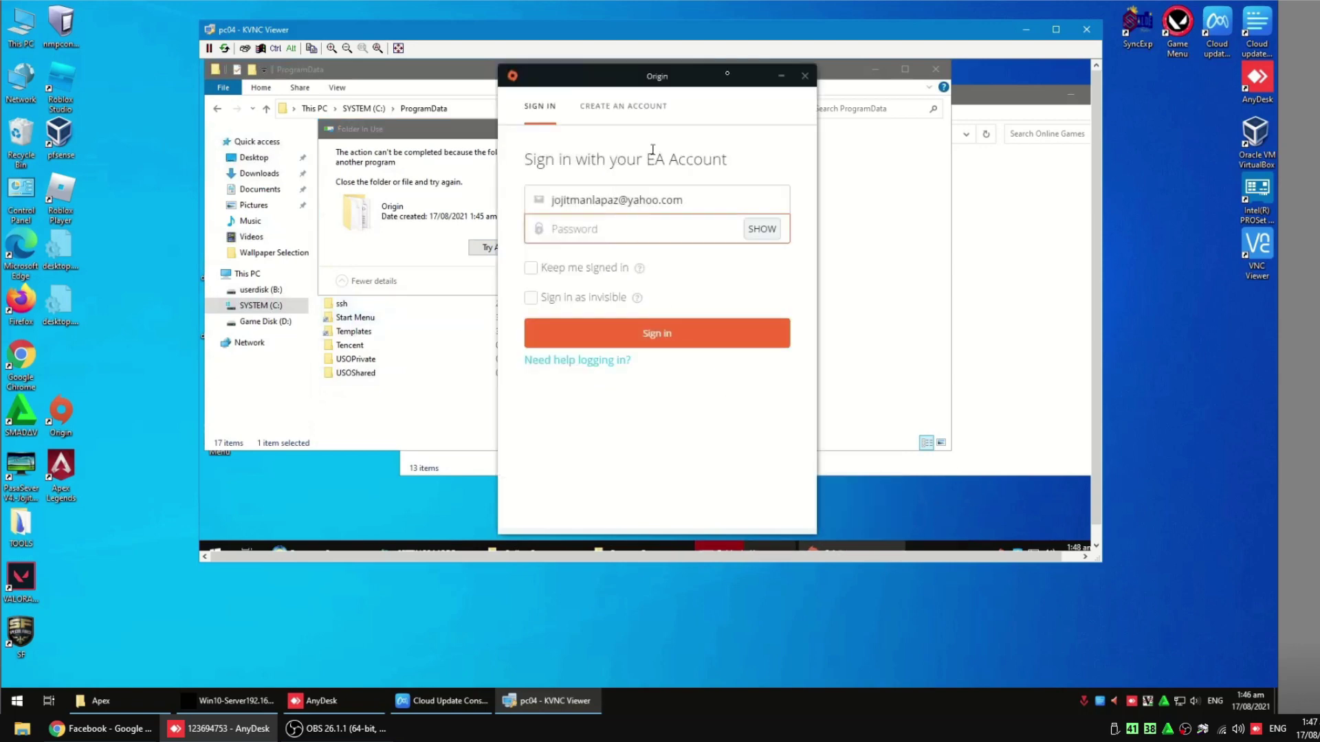
left_click(804, 75)
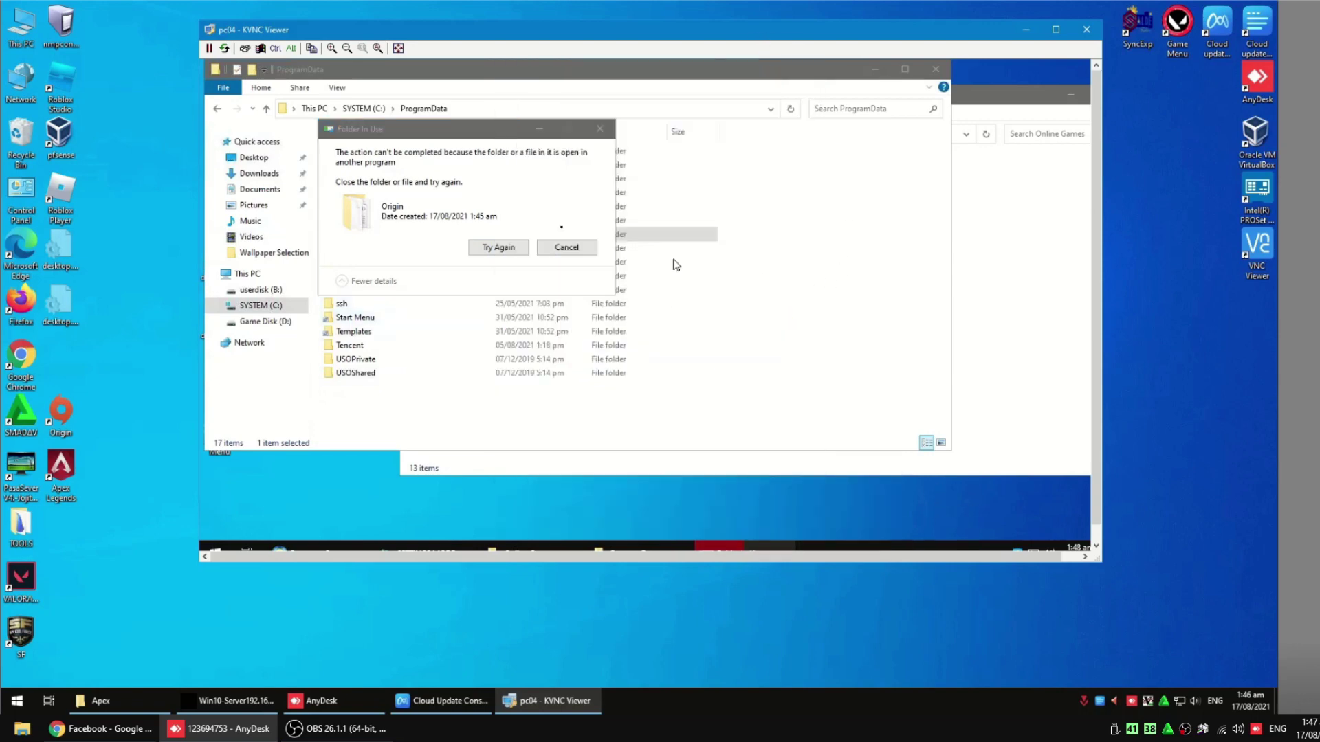
left_click(496, 247)
Step: Create a junction in C:\ProgramData to the Origin folder stored in D:\Games\Online Games\Origin\ProgramData
left_click(636, 308)
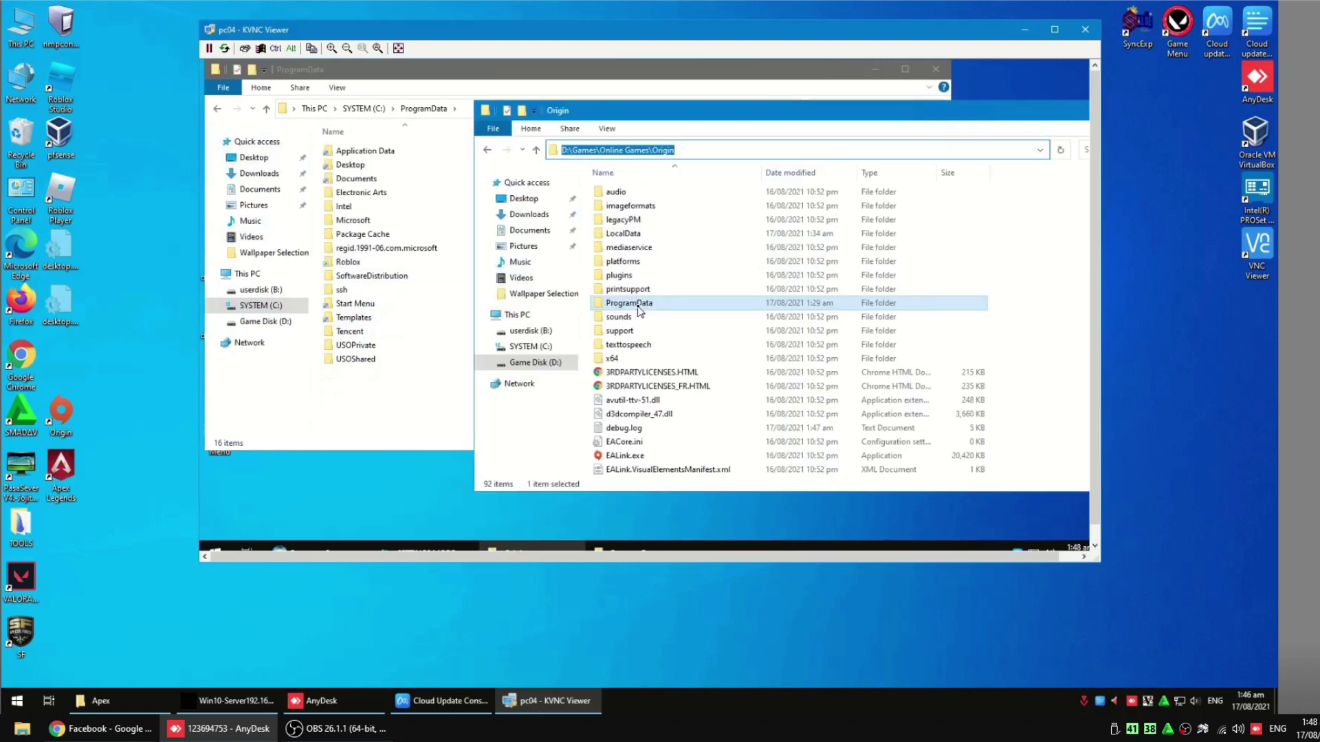
left_click(722, 303)
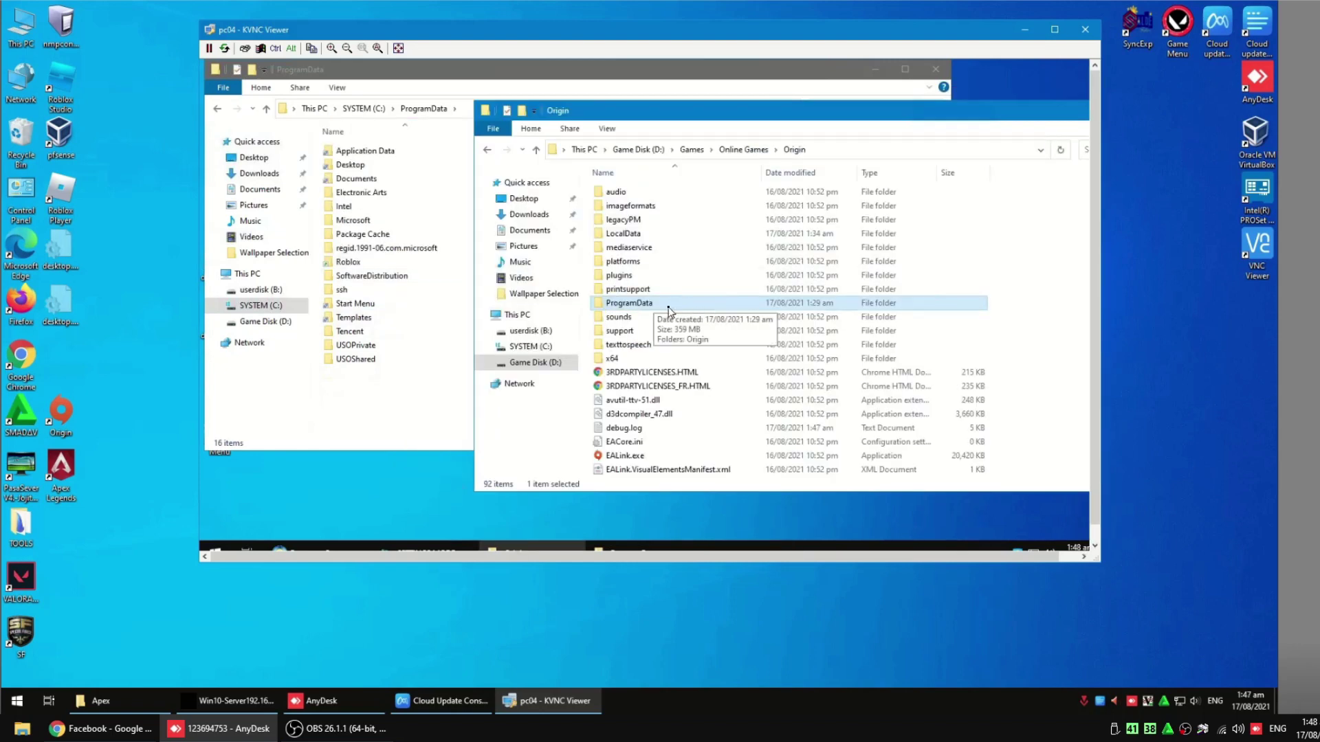
double_click(678, 309)
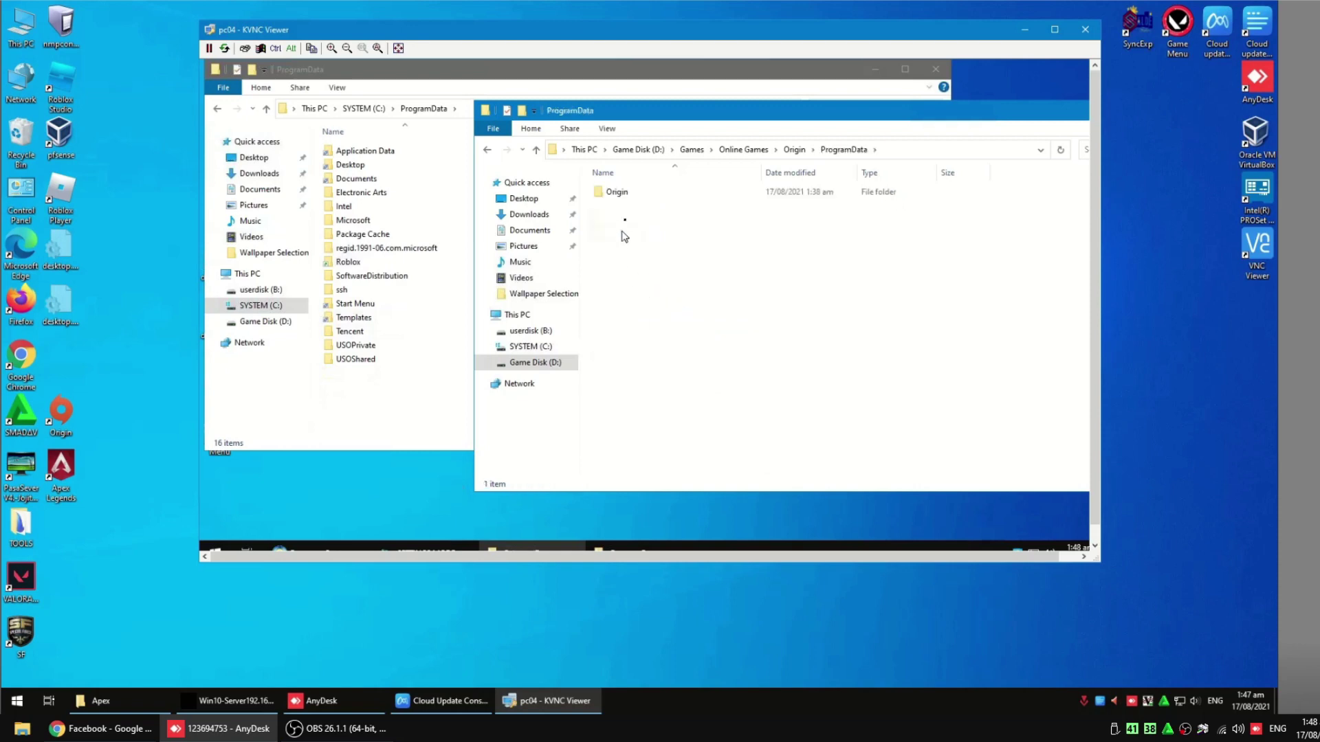
right_click(619, 194)
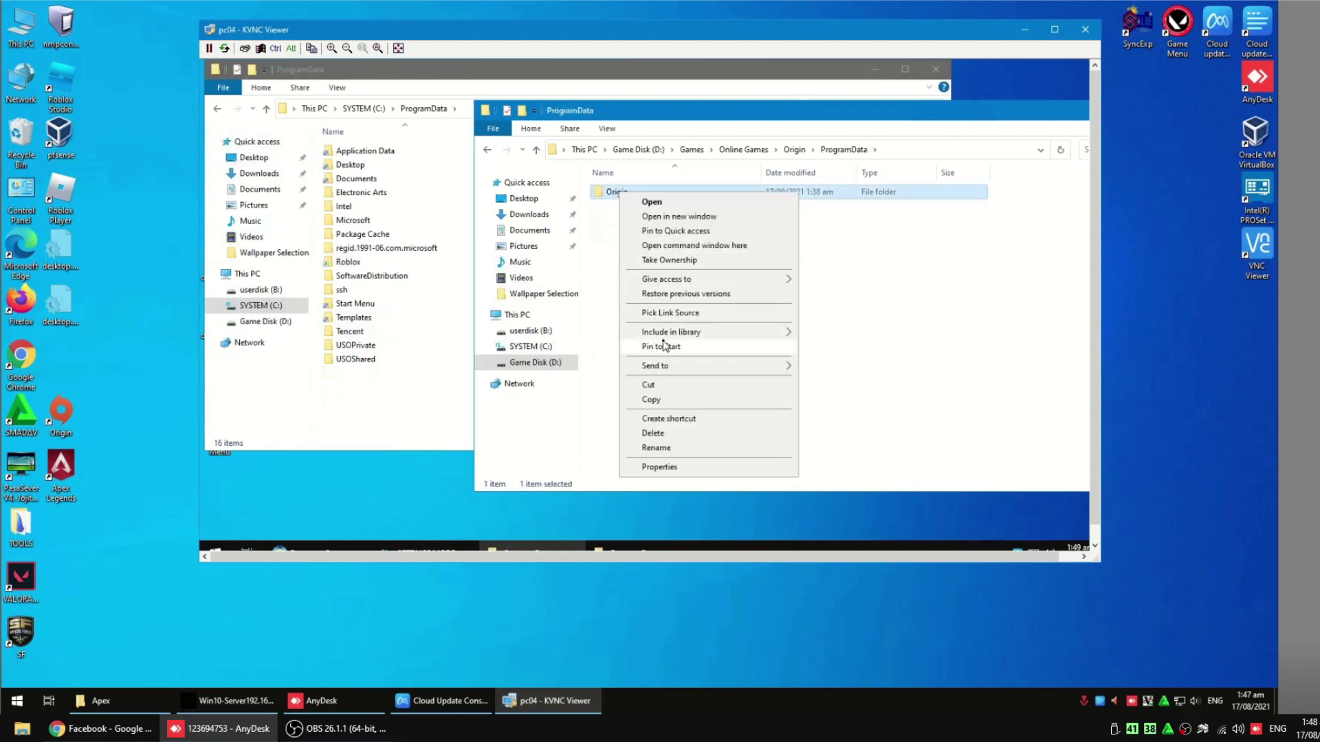
left_click(682, 319)
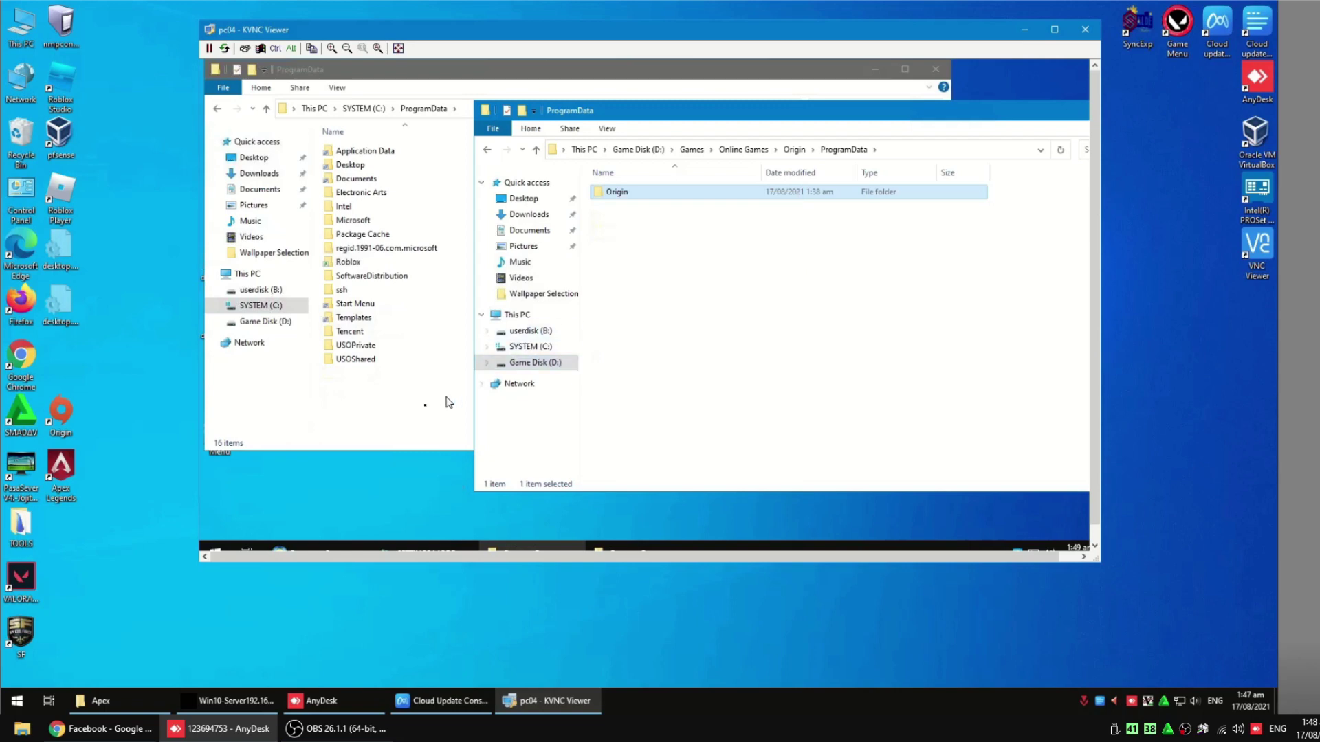
left_click(407, 405)
right_click(406, 400)
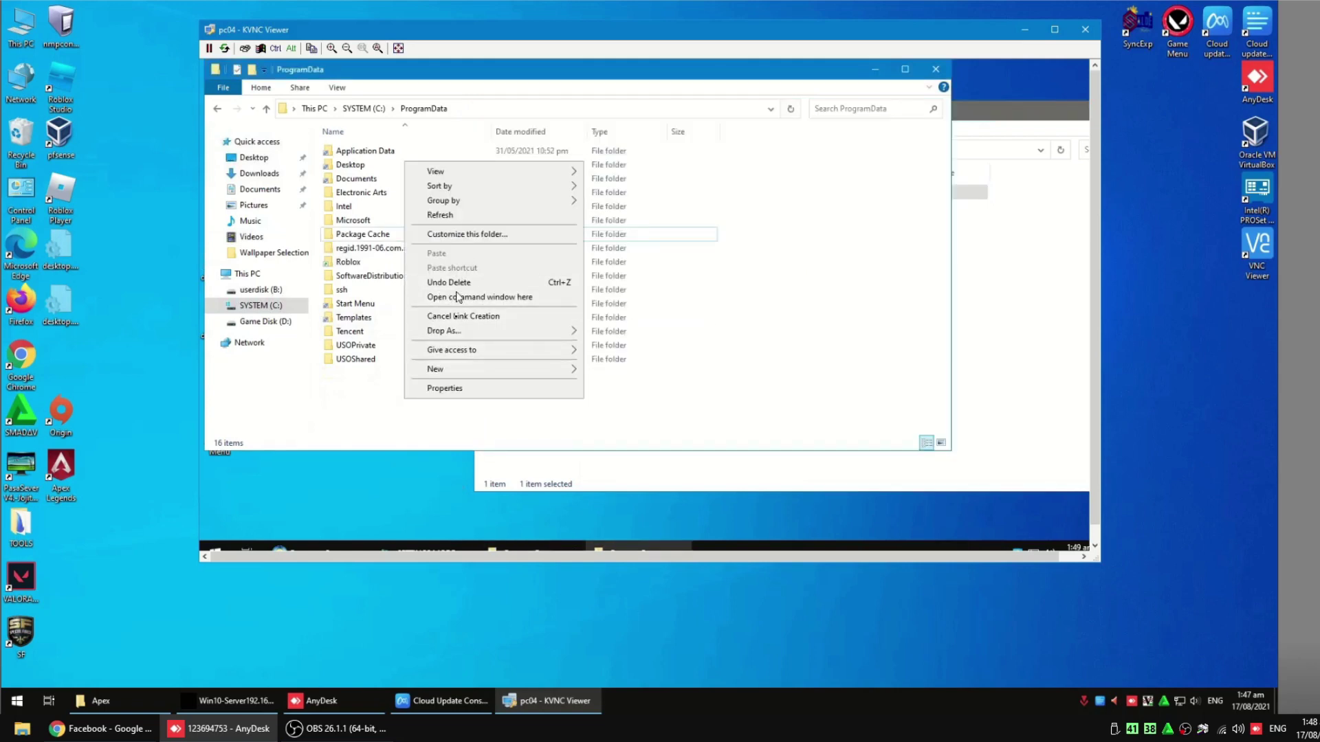
mouse_move(462, 332)
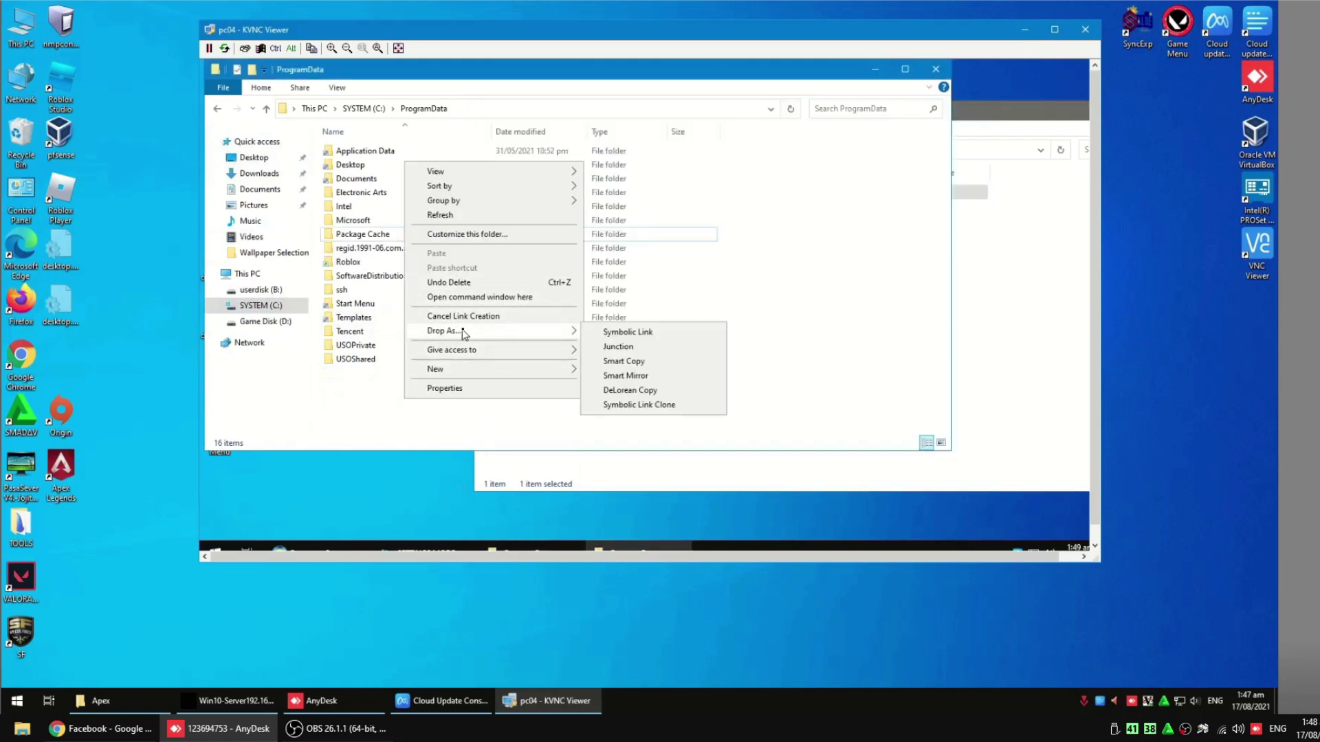
left_click(625, 348)
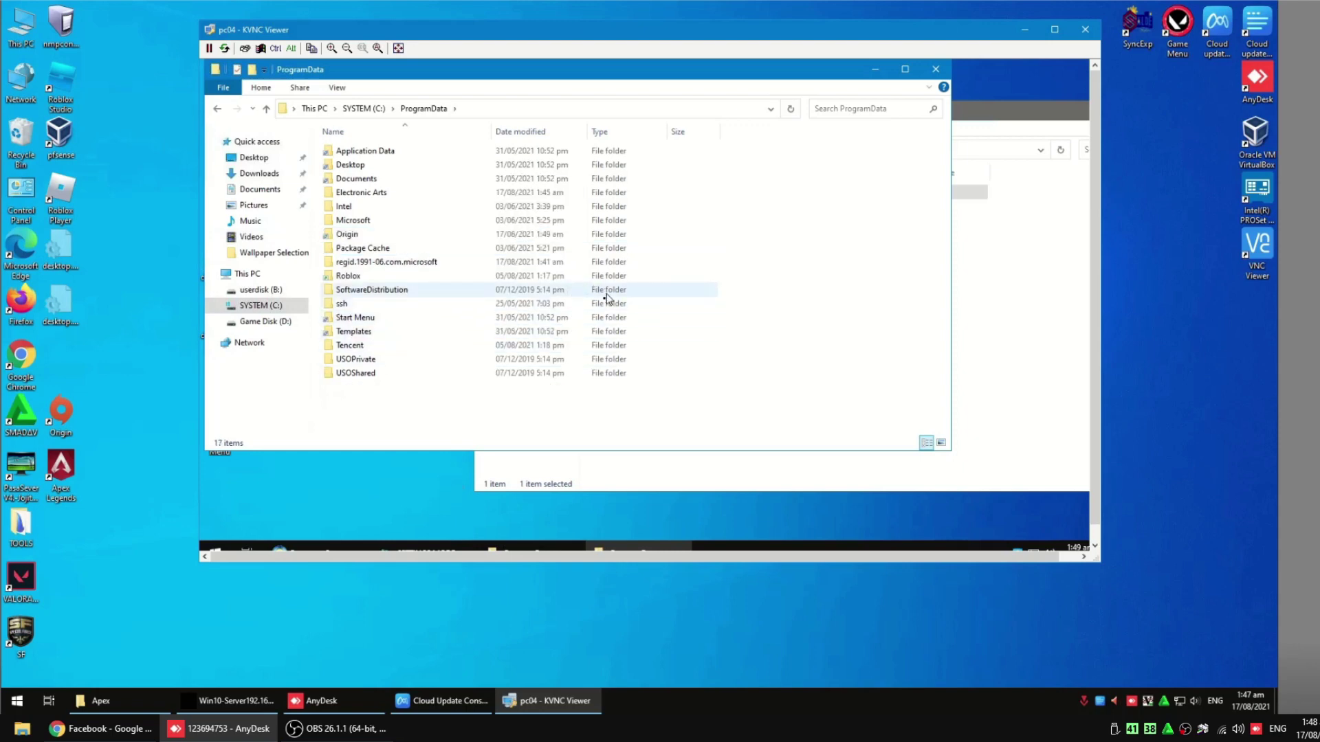
Step: Delete the Origin folder from C:\Users\Administrator\AppData\Roaming
left_click(265, 109)
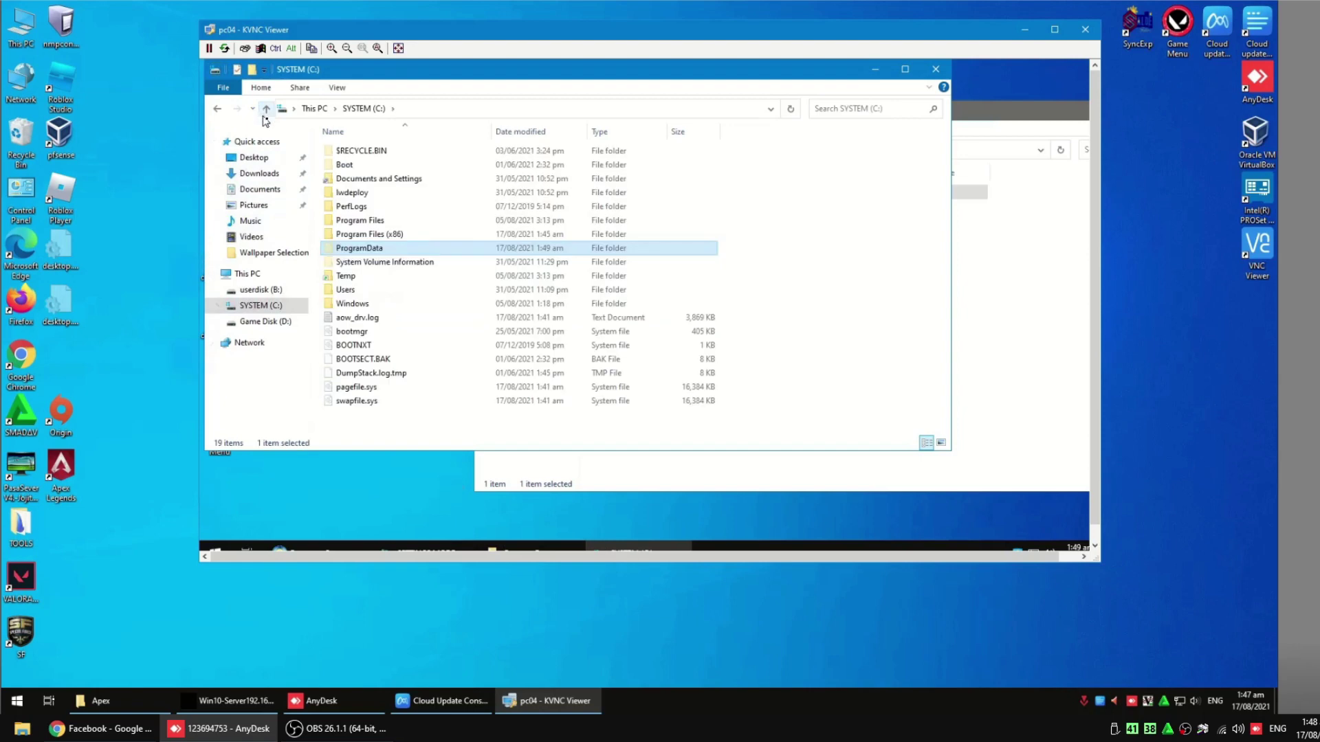
left_click(356, 291)
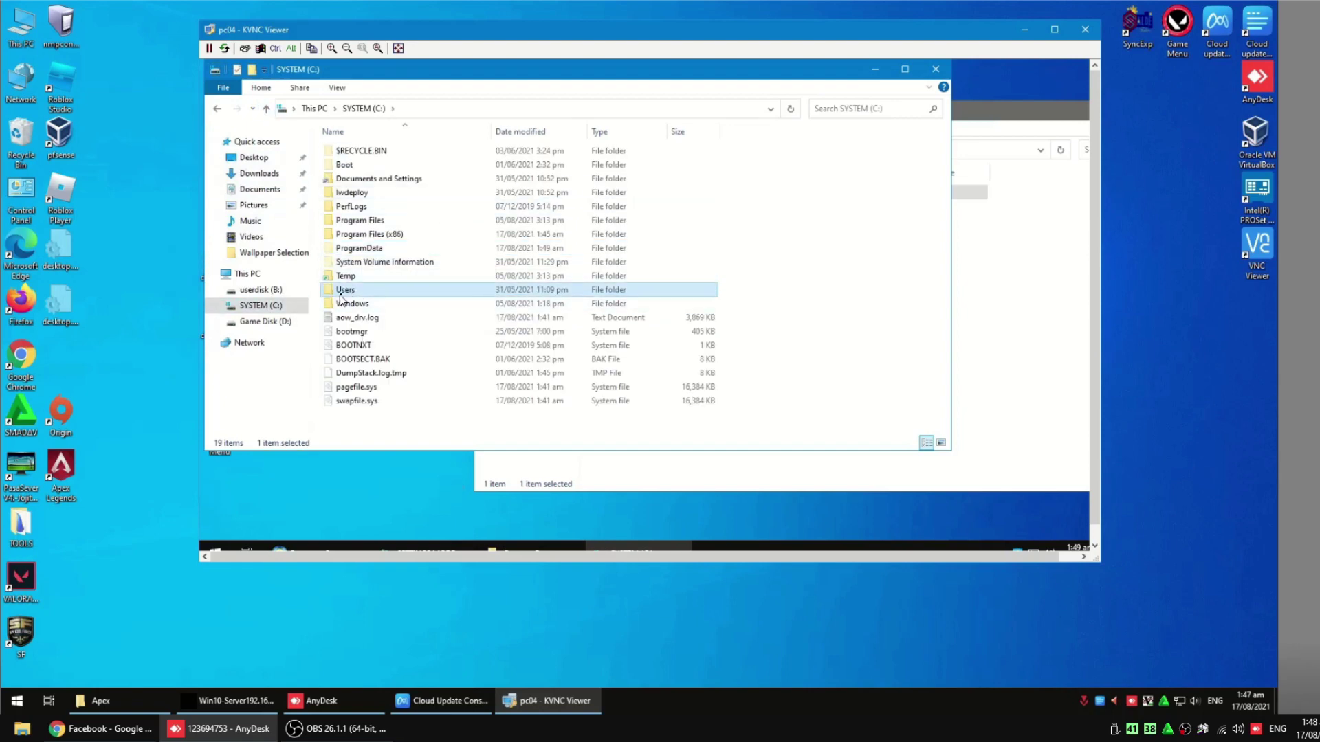
double_click(346, 291)
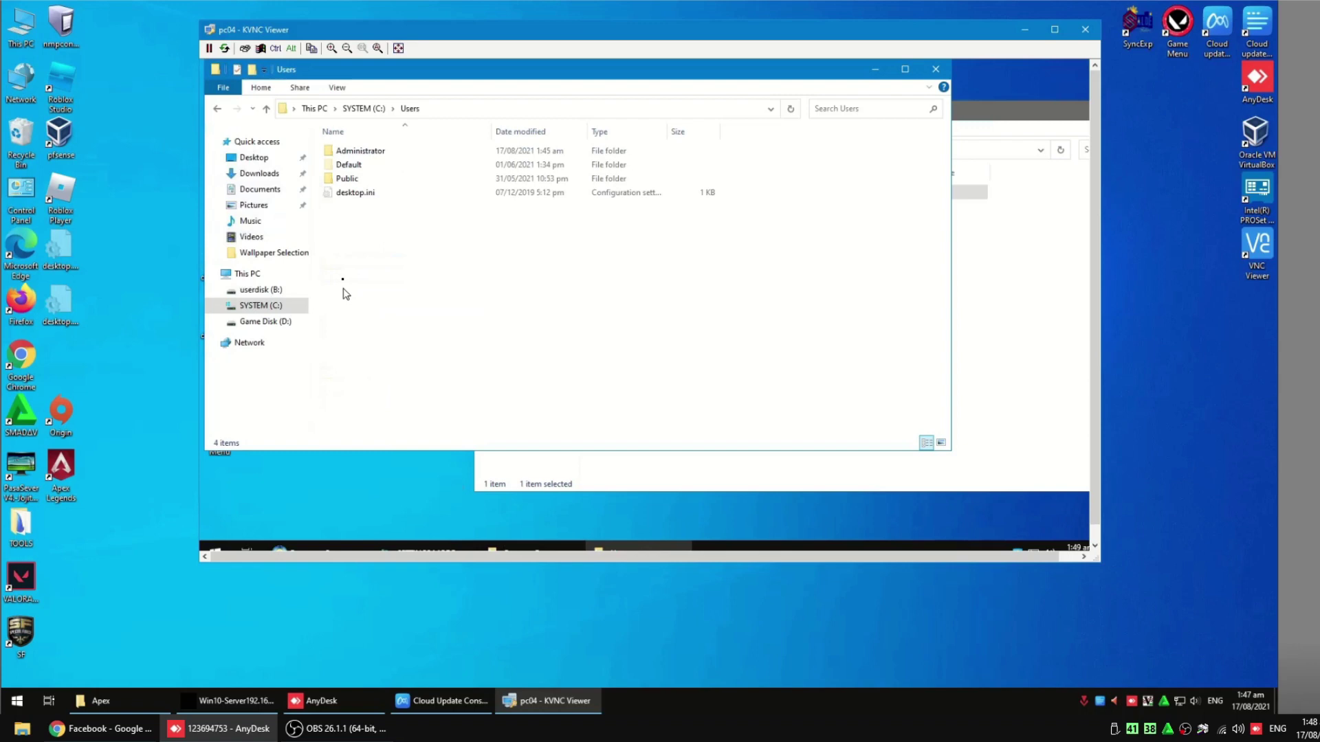
double_click(388, 151)
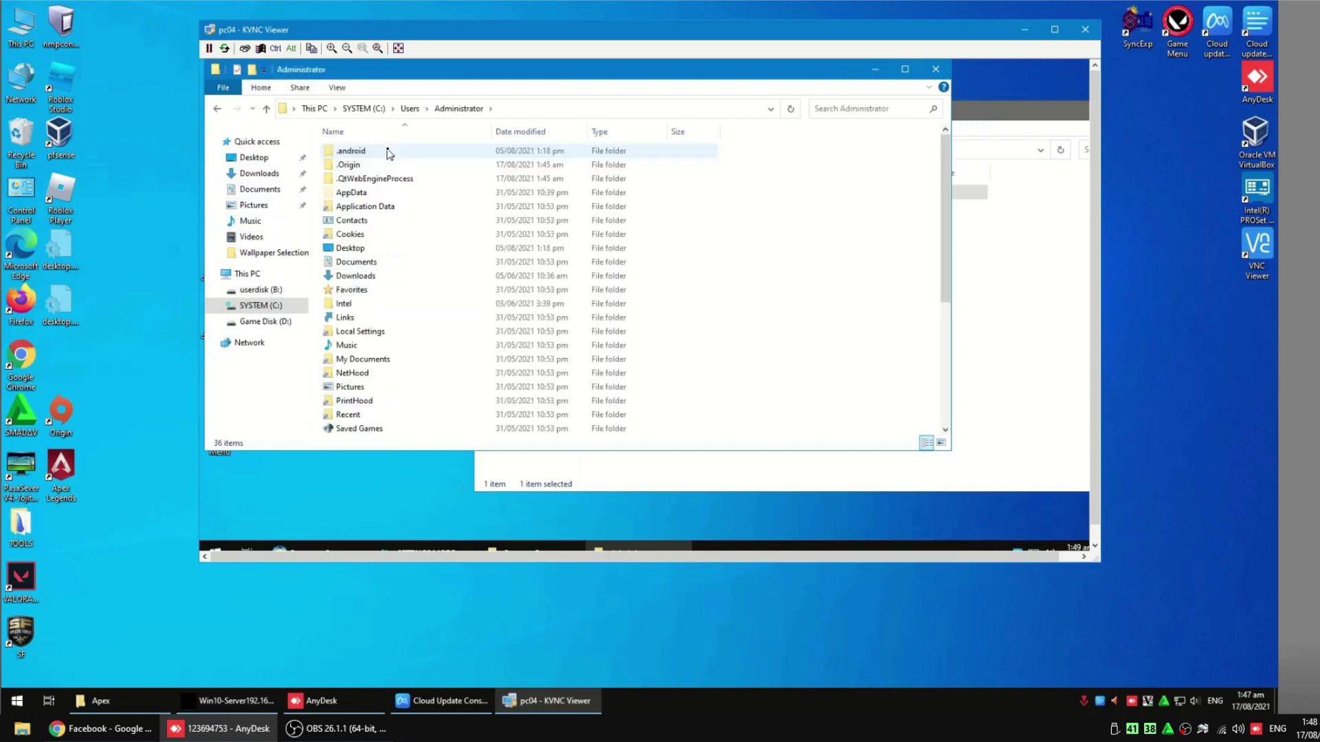
double_click(356, 194)
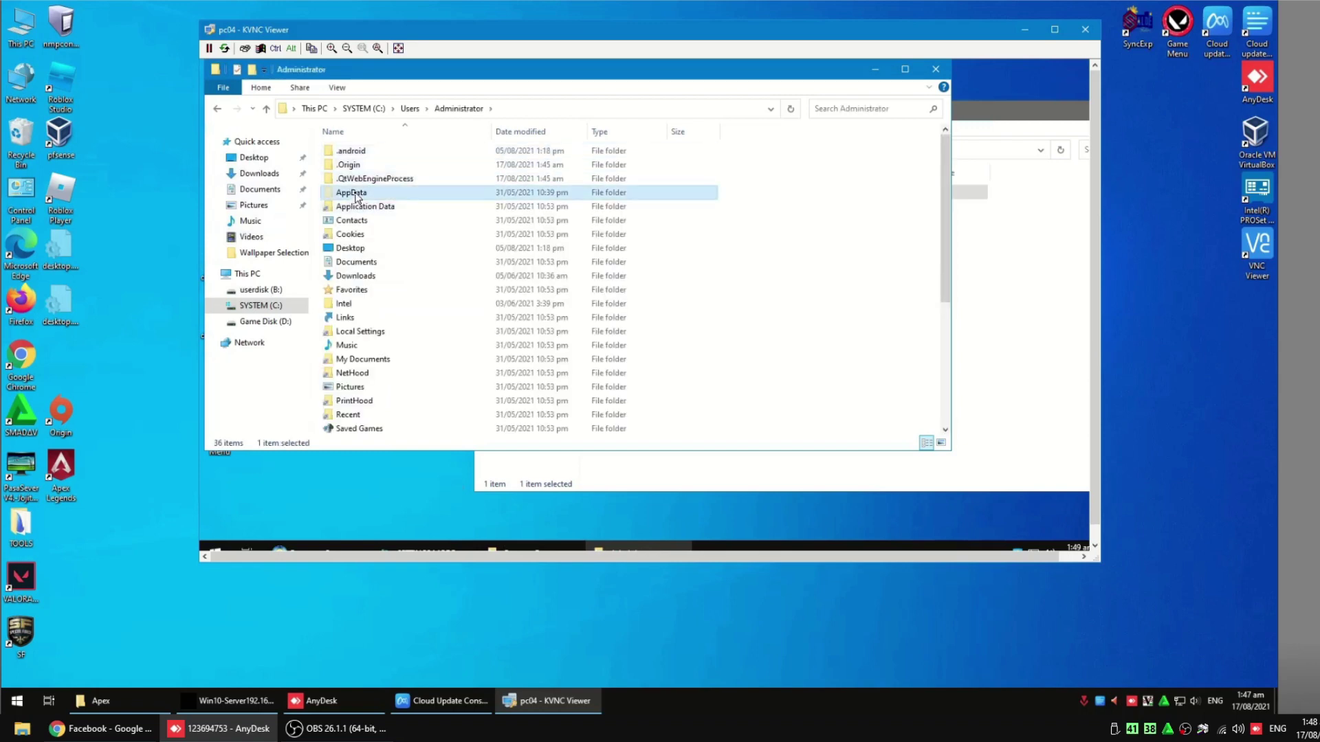
double_click(352, 180)
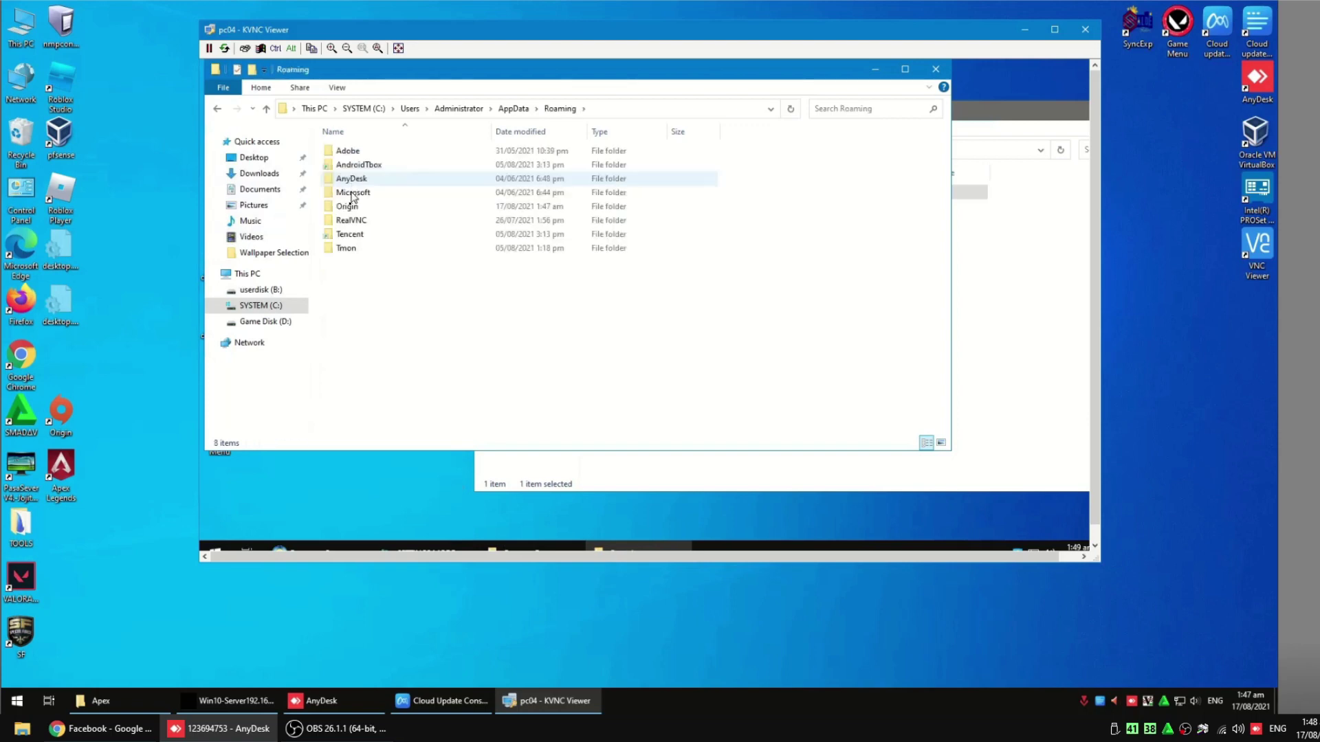
right_click(344, 216)
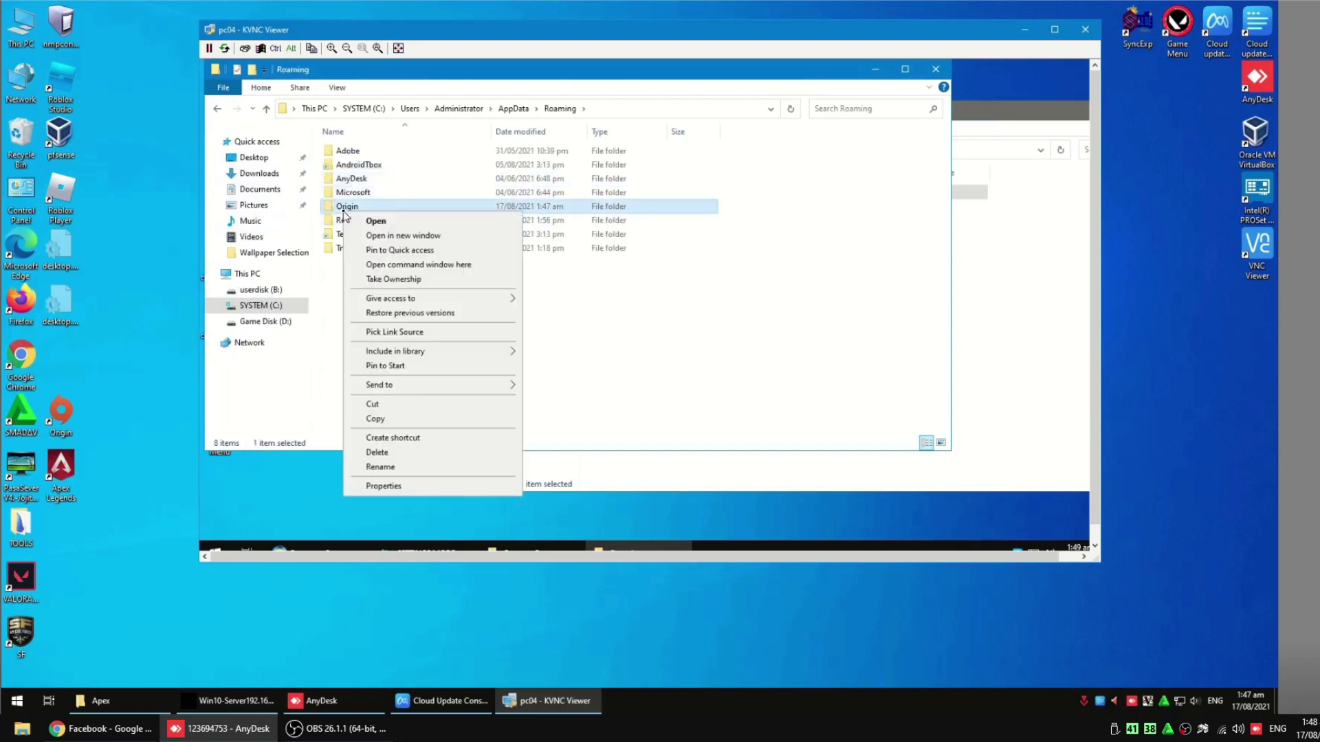
left_click(373, 453)
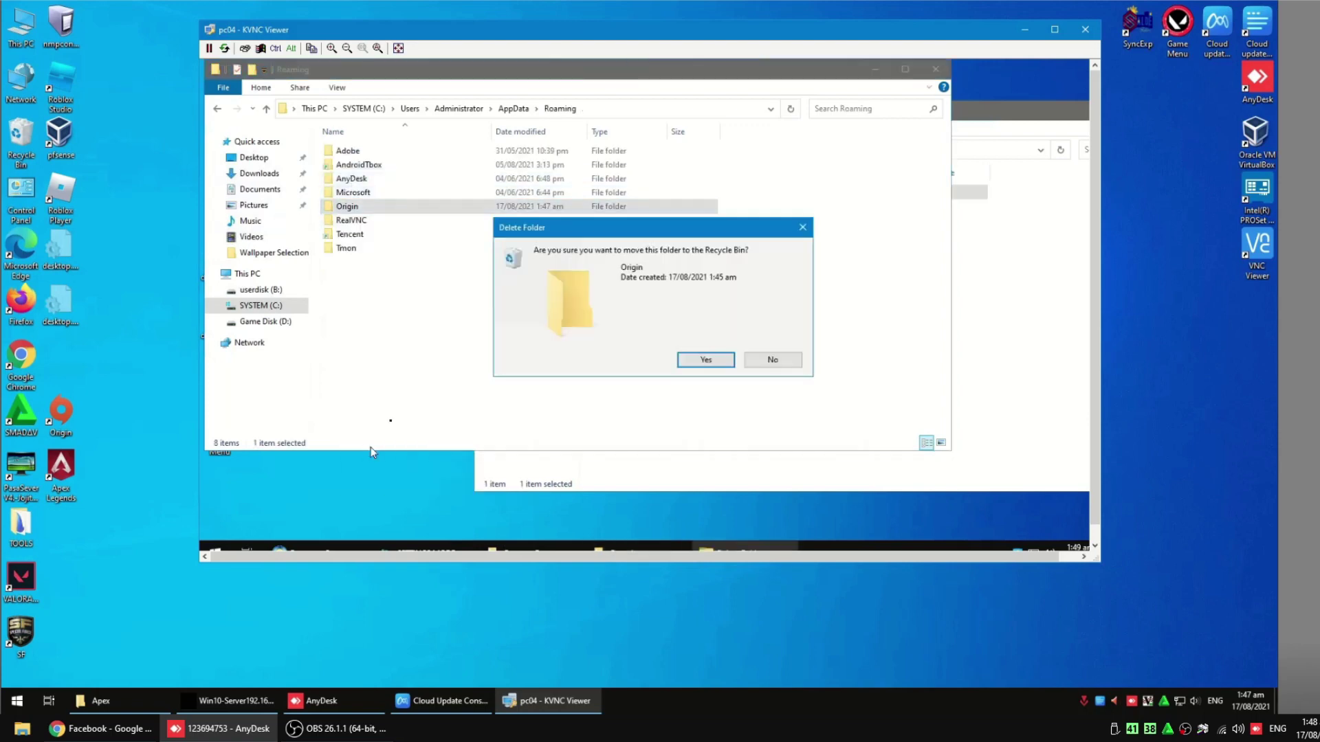
left_click(708, 360)
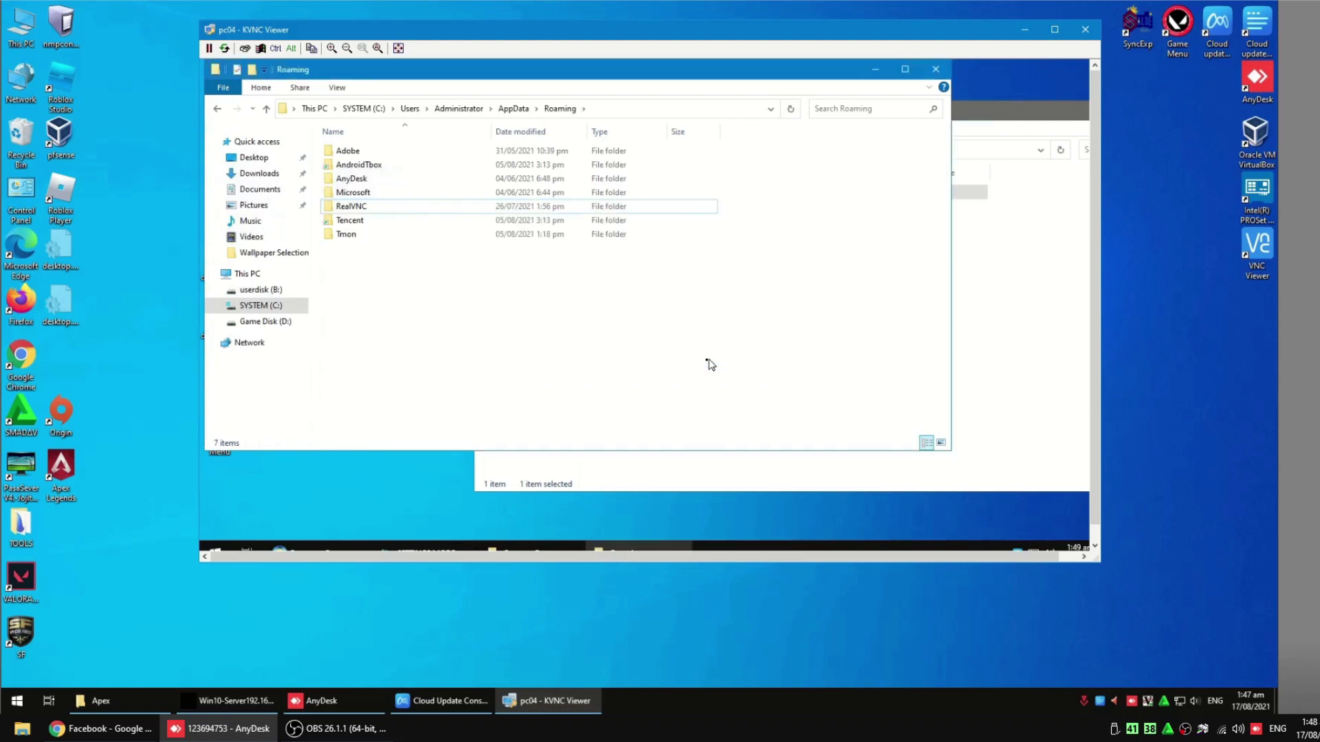
Step: Create a junction in AppData\Roaming to the Origin folder in D:\Games\Online Games\Origin\LocalData, and close both folder windows
left_click(1056, 373)
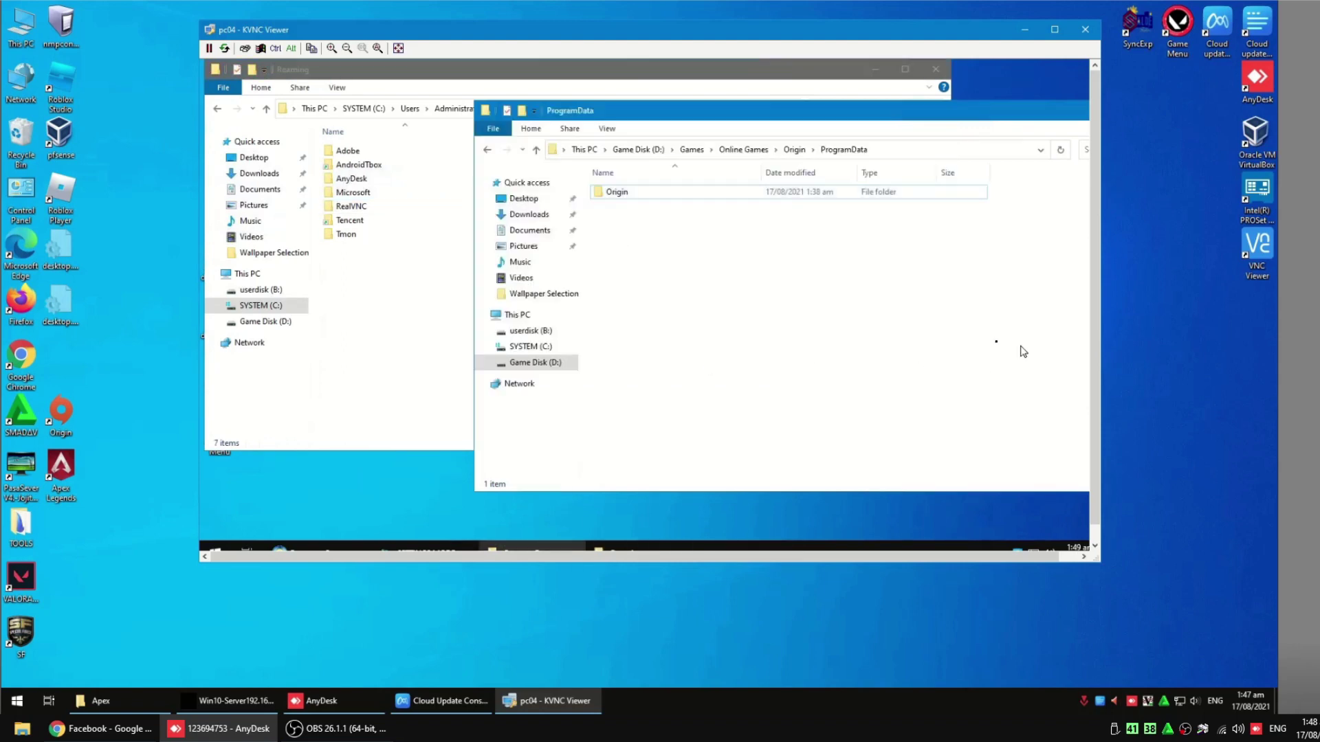
left_click(536, 151)
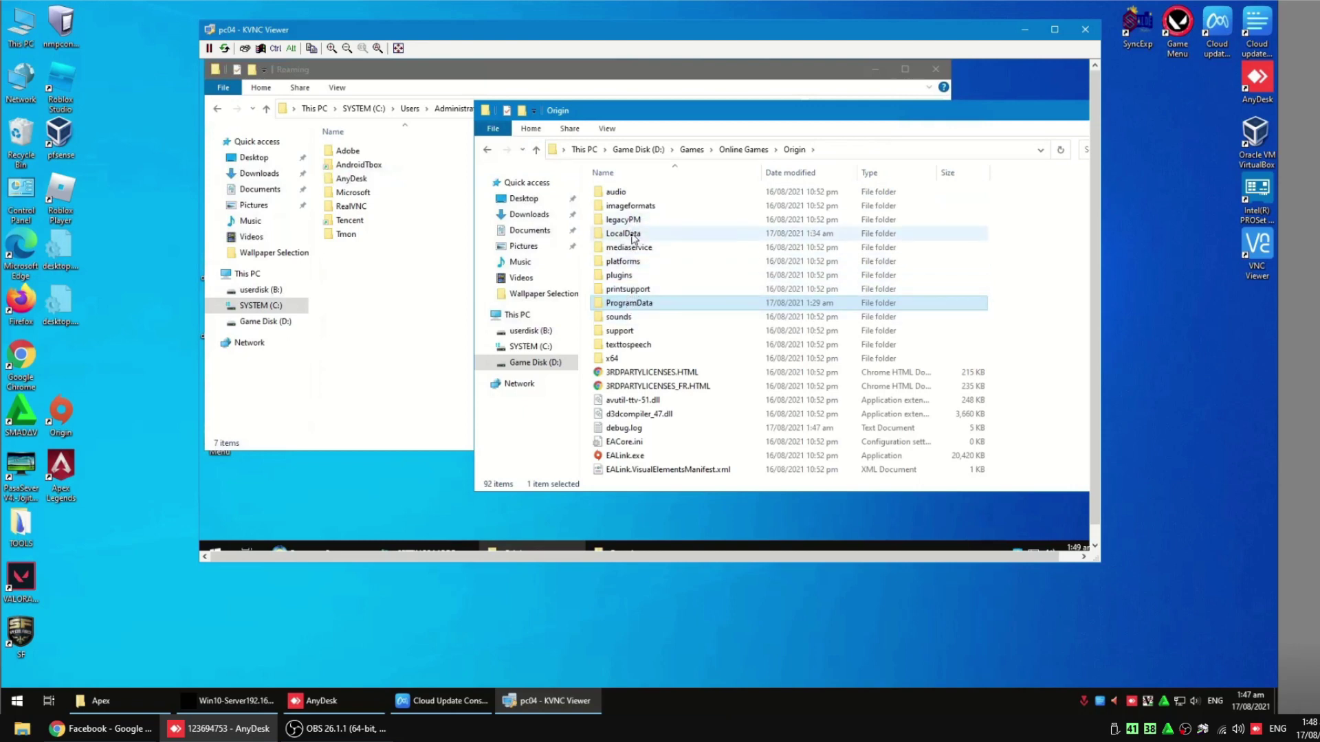
right_click(614, 196)
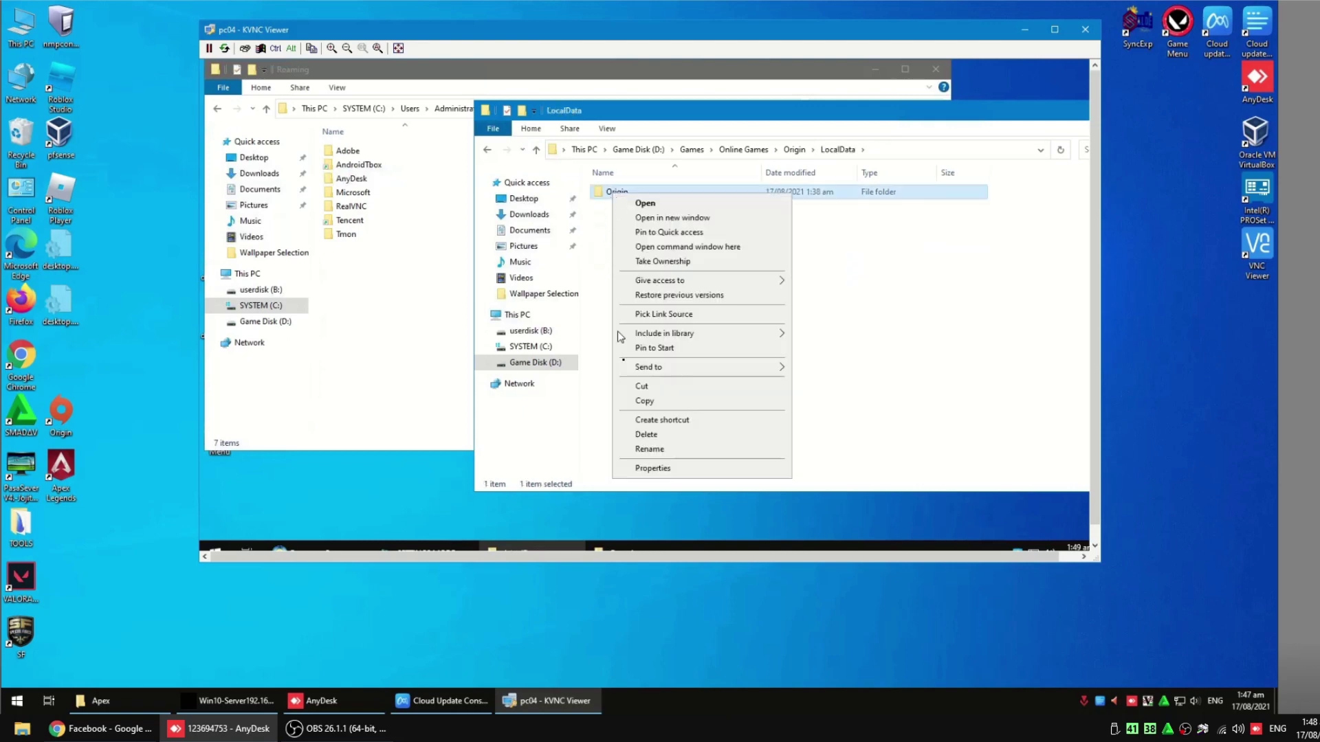
left_click(660, 315)
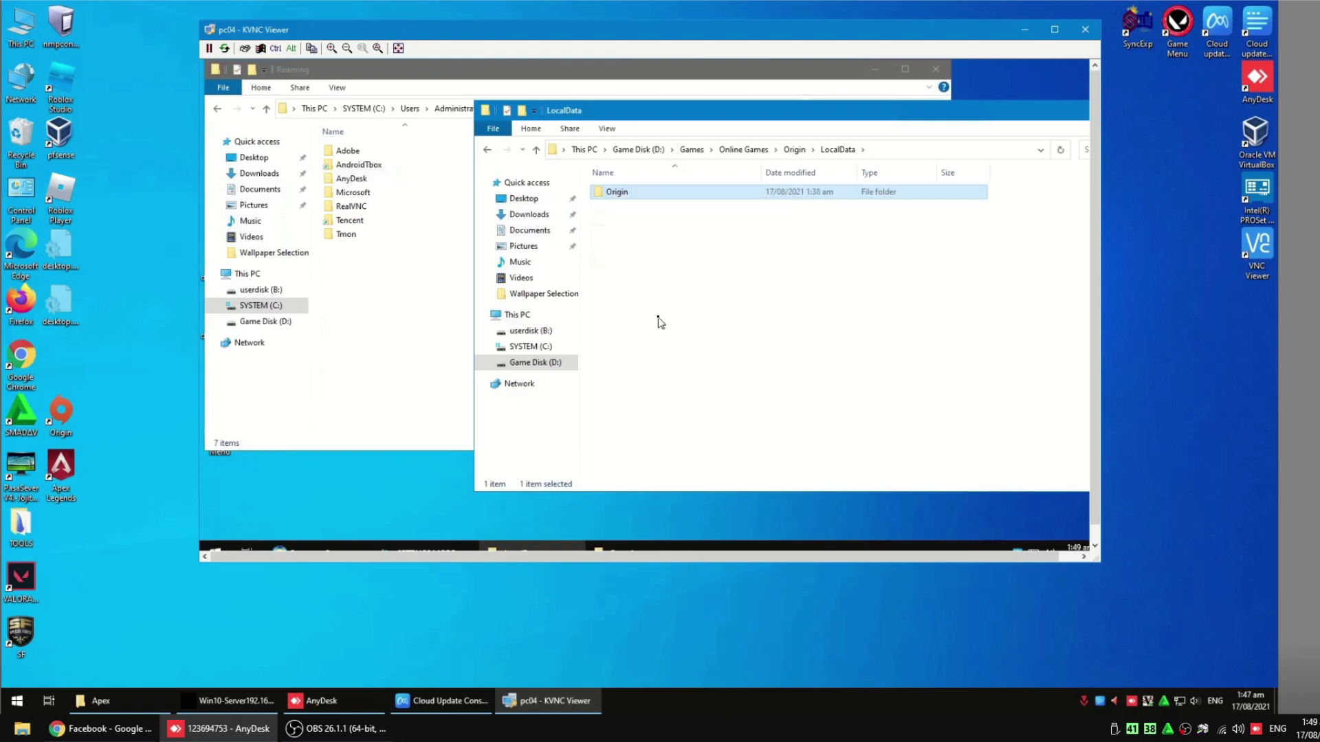
right_click(407, 282)
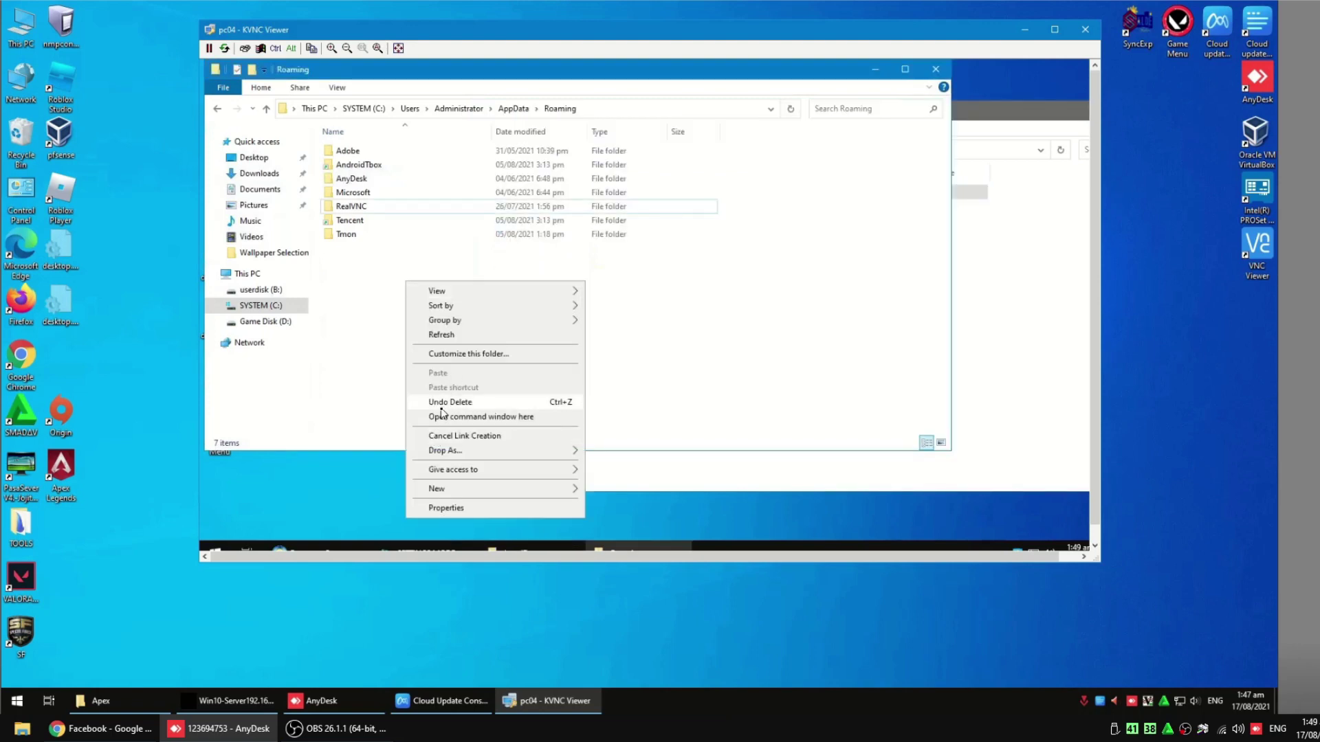
mouse_move(460, 449)
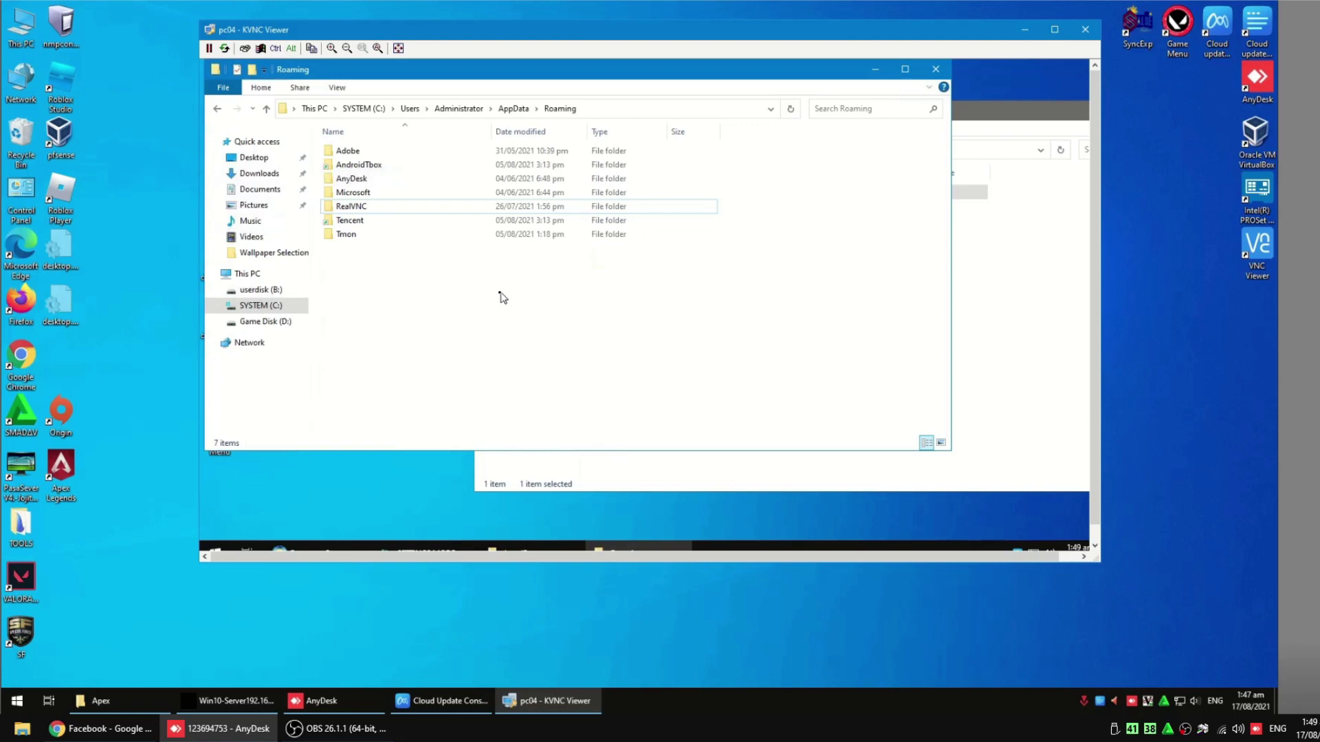
left_click(936, 73)
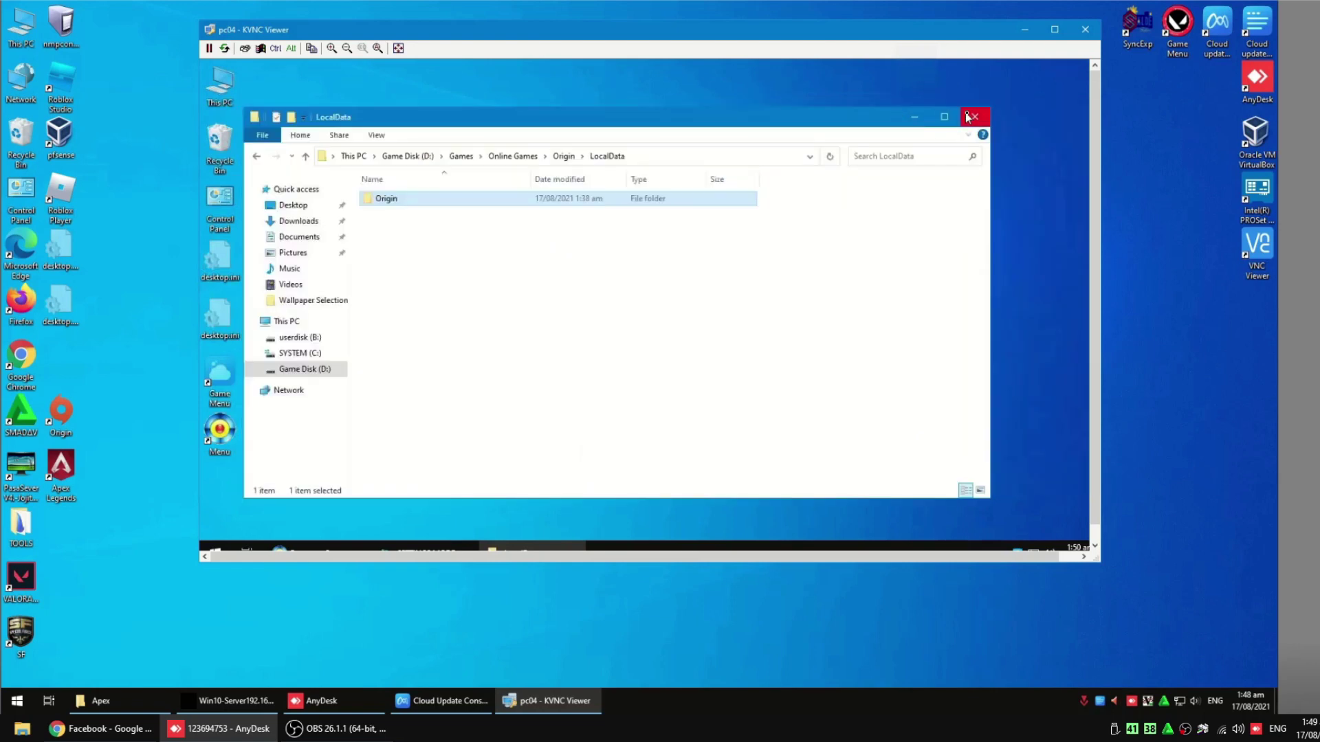
left_click(966, 117)
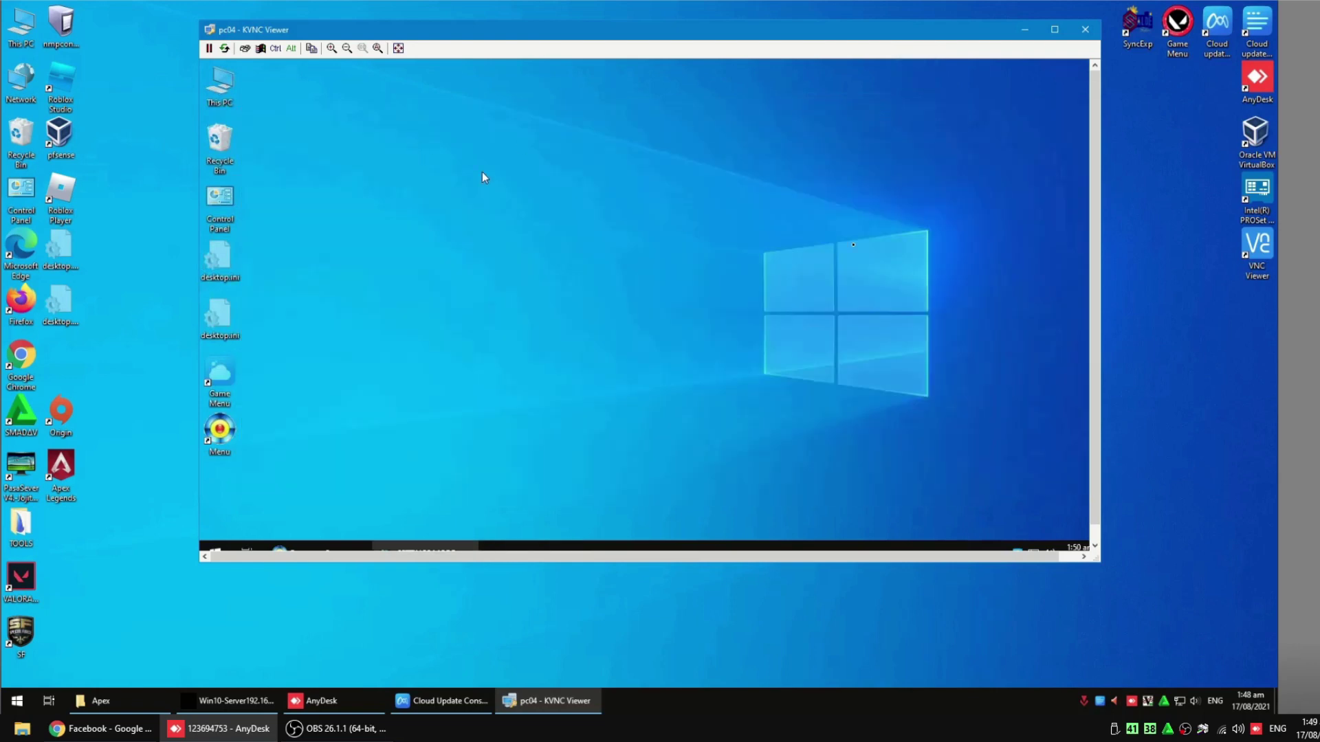
Step: Restore the default folder view options in This PC so hidden files and known extensions are hidden again
left_click(1097, 532)
scroll(1097, 116, "up", 1)
double_click(226, 91)
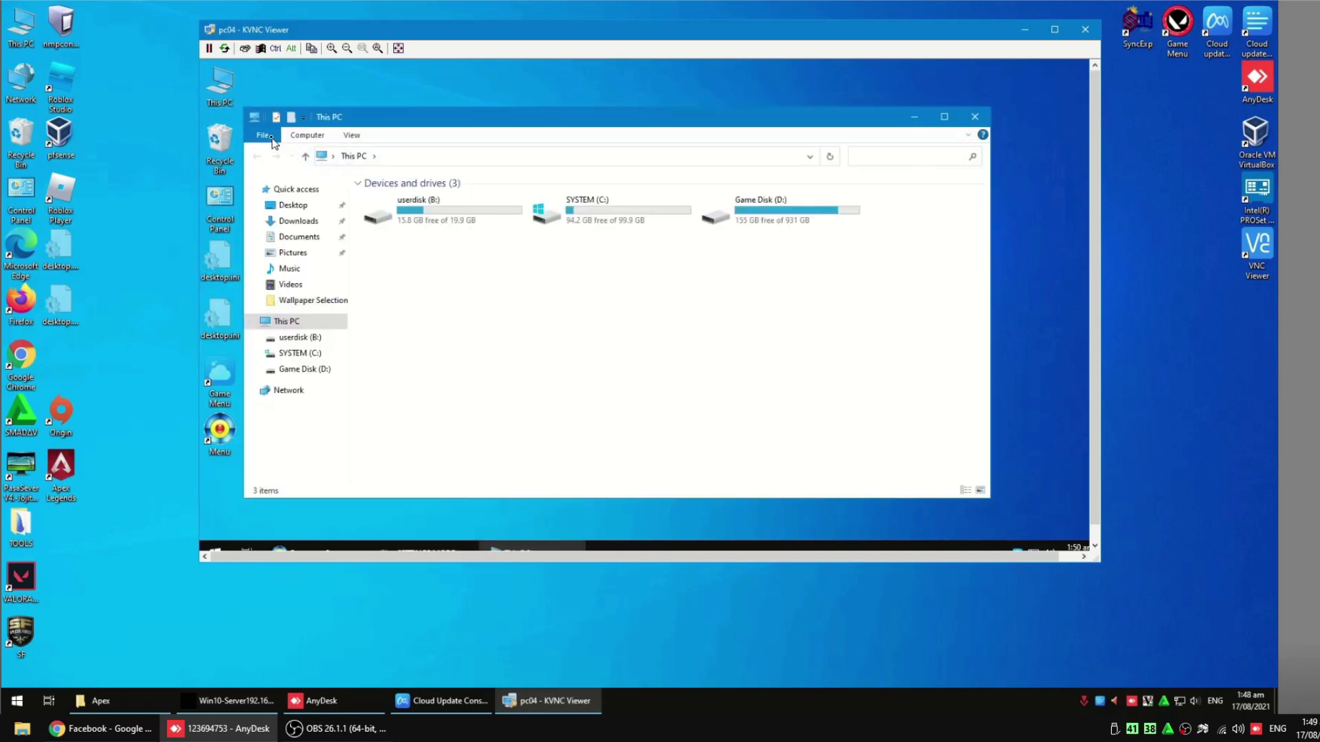
left_click(261, 135)
left_click(278, 229)
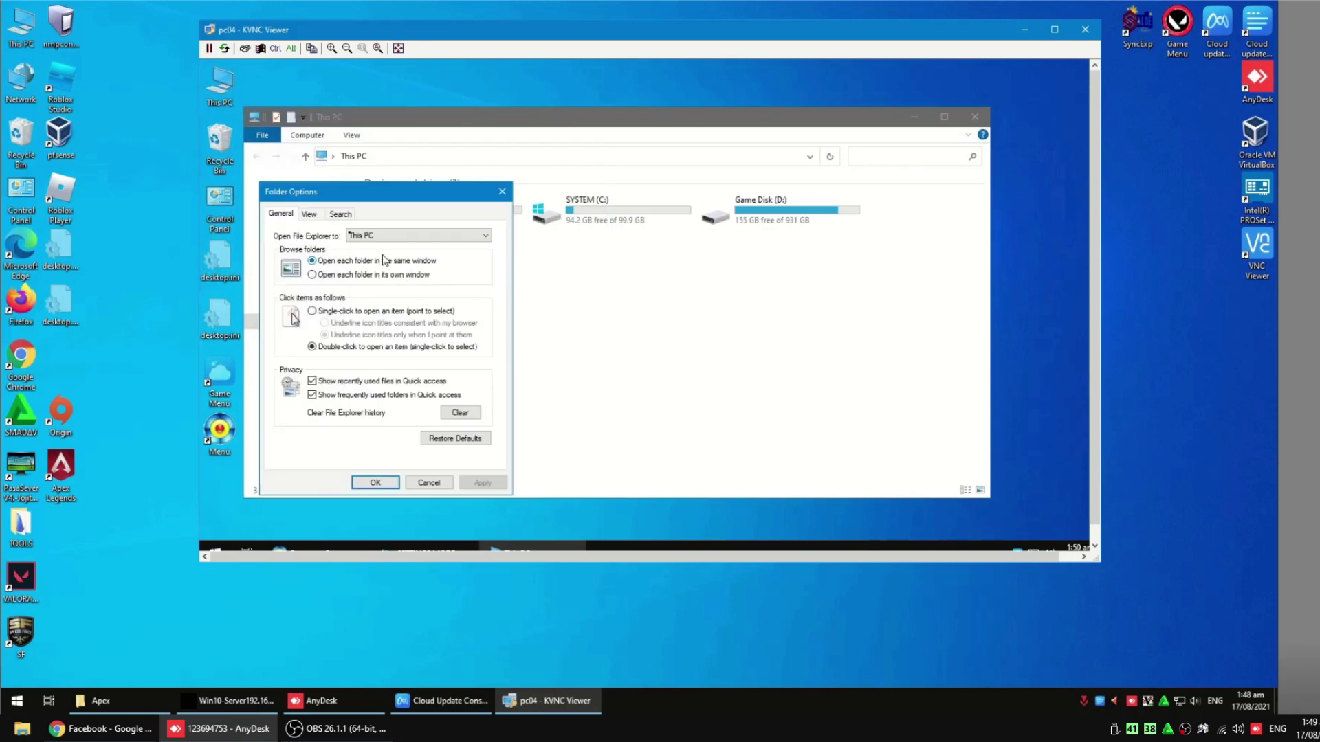
left_click(308, 213)
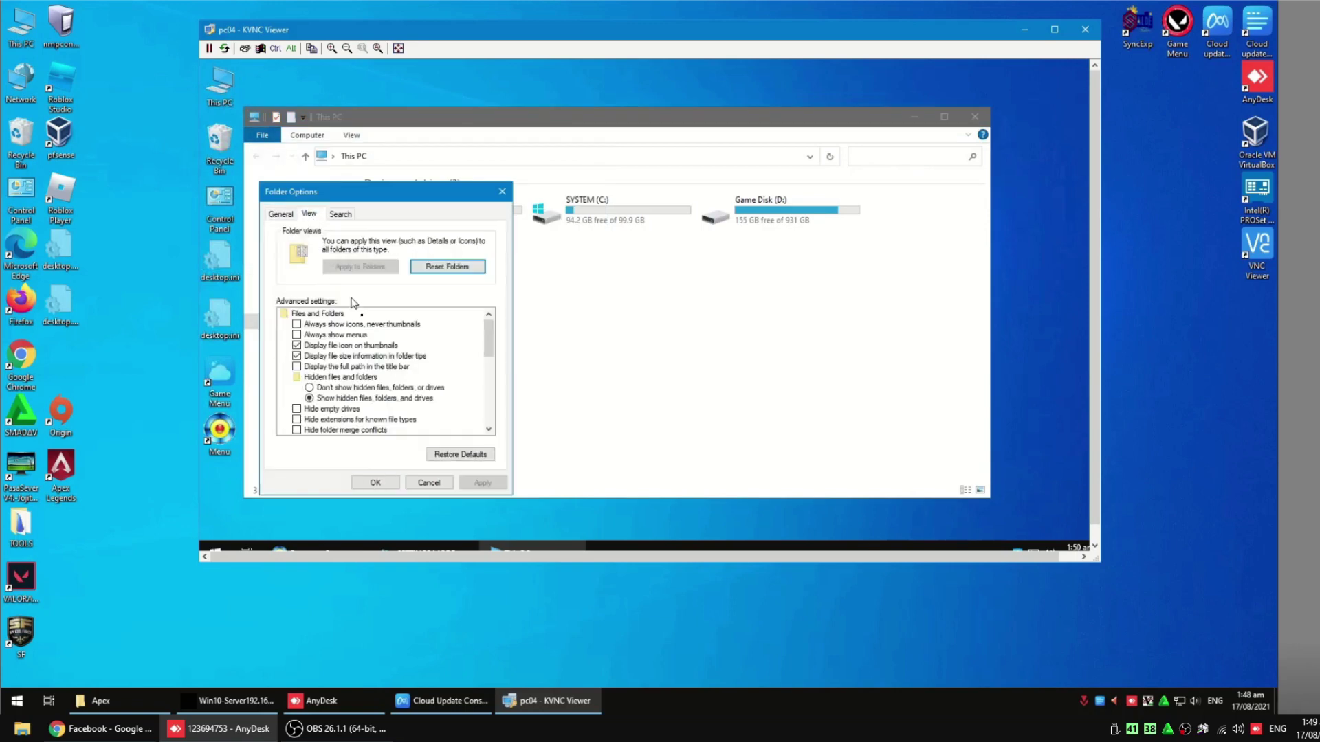
left_click(447, 453)
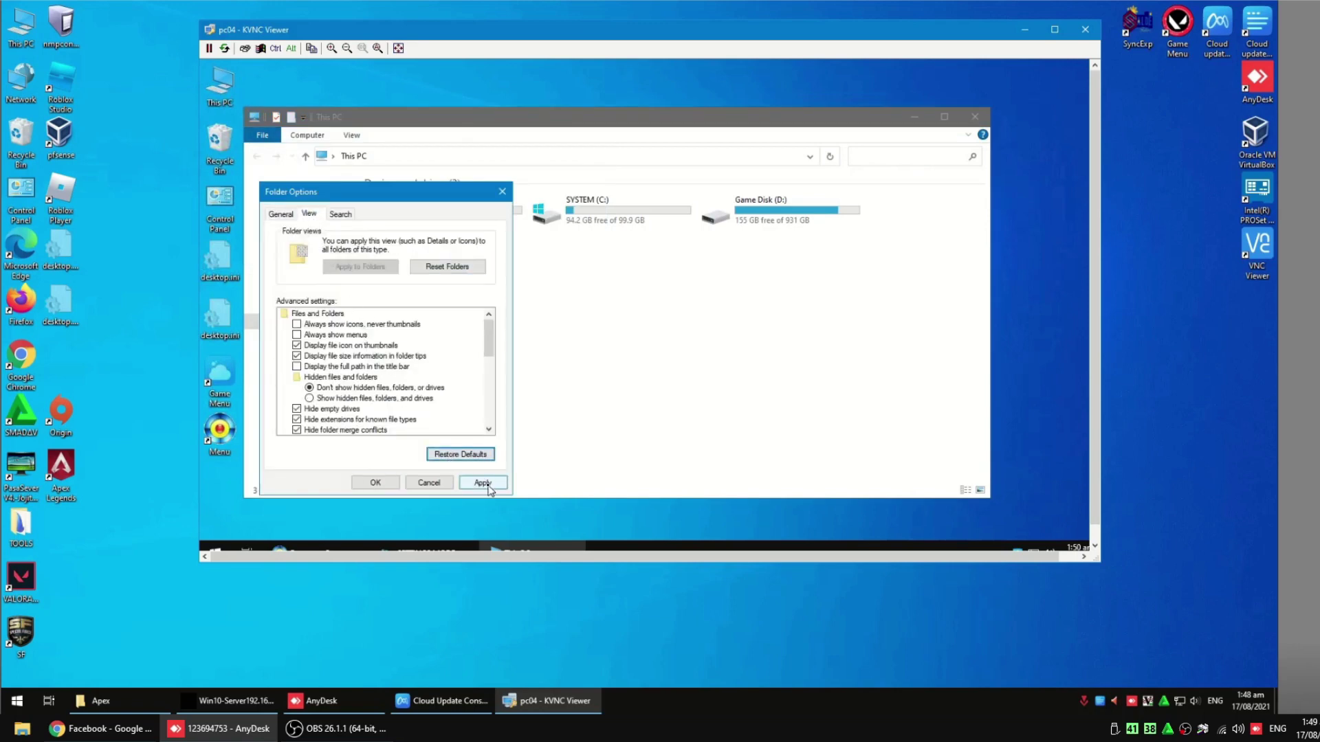
left_click(485, 483)
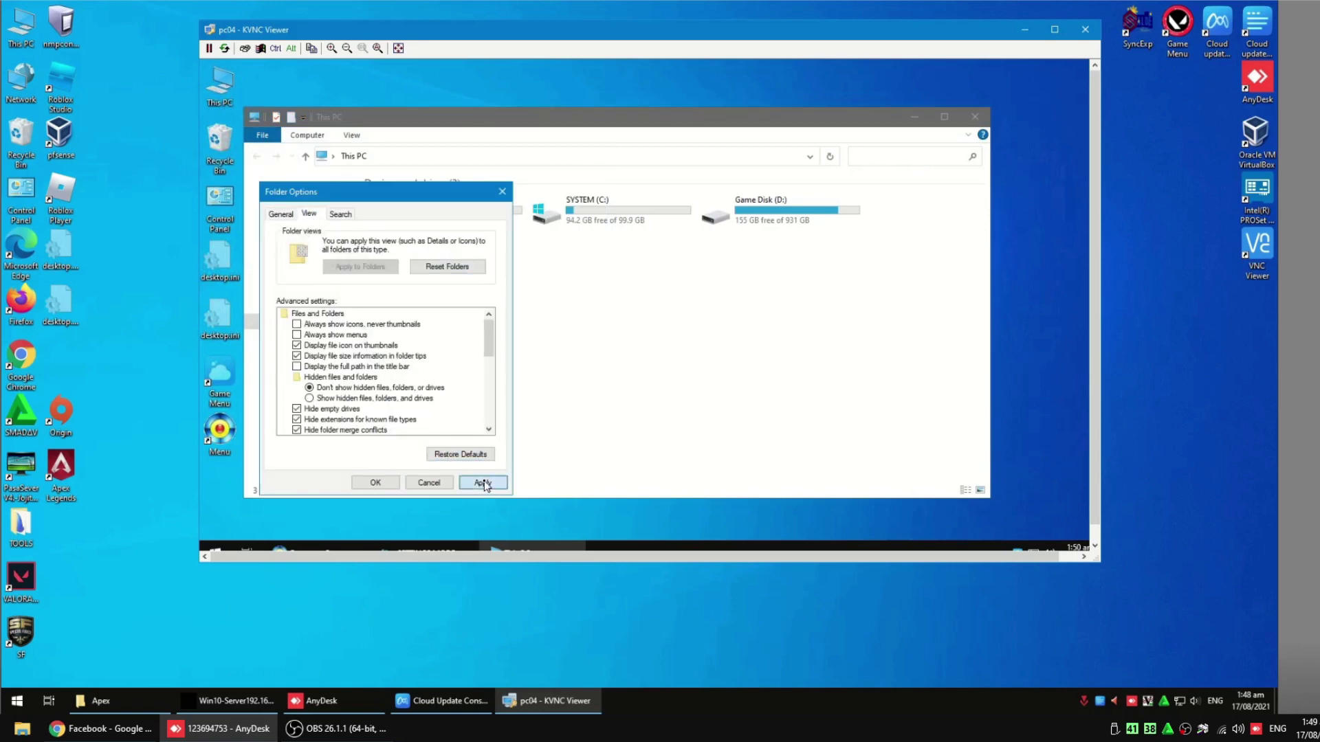
left_click(388, 485)
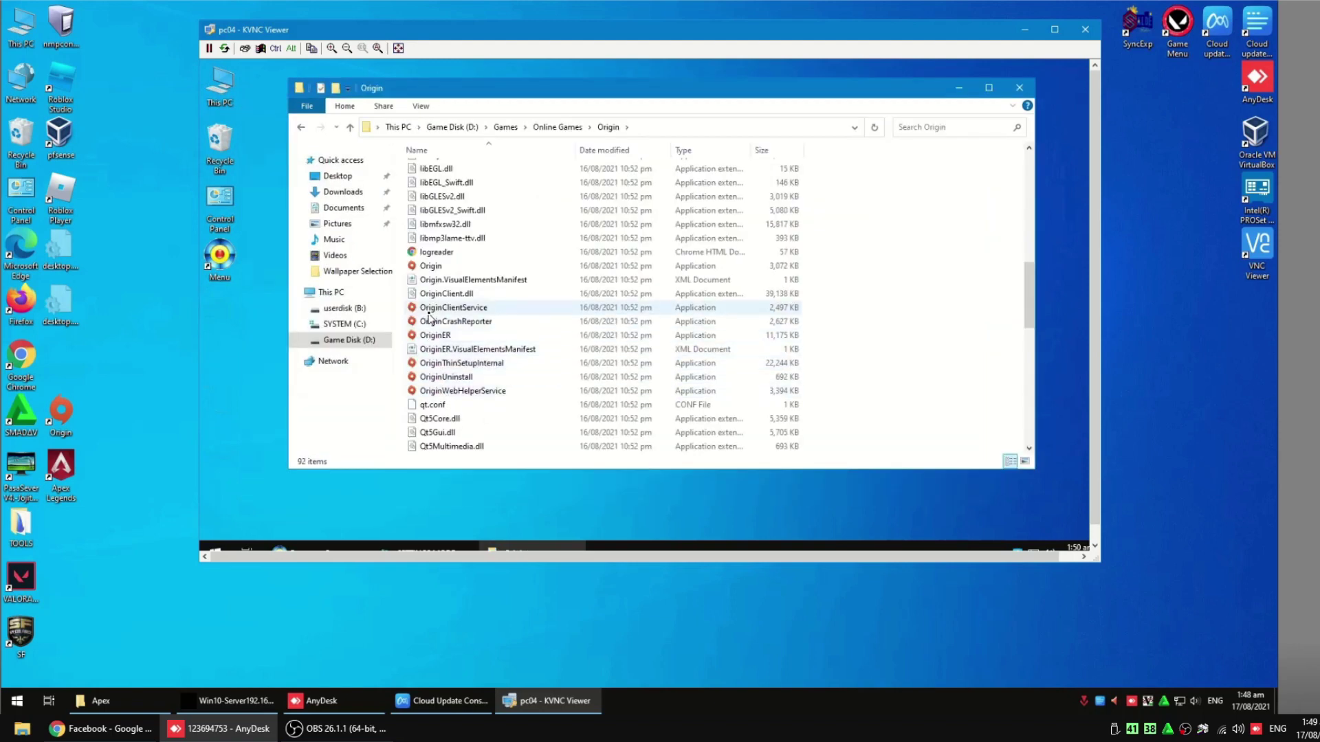
Step: Launch Origin from D:\Games\Online Games\Origin and sign in with the EA account's e-mail and password
double_click(426, 266)
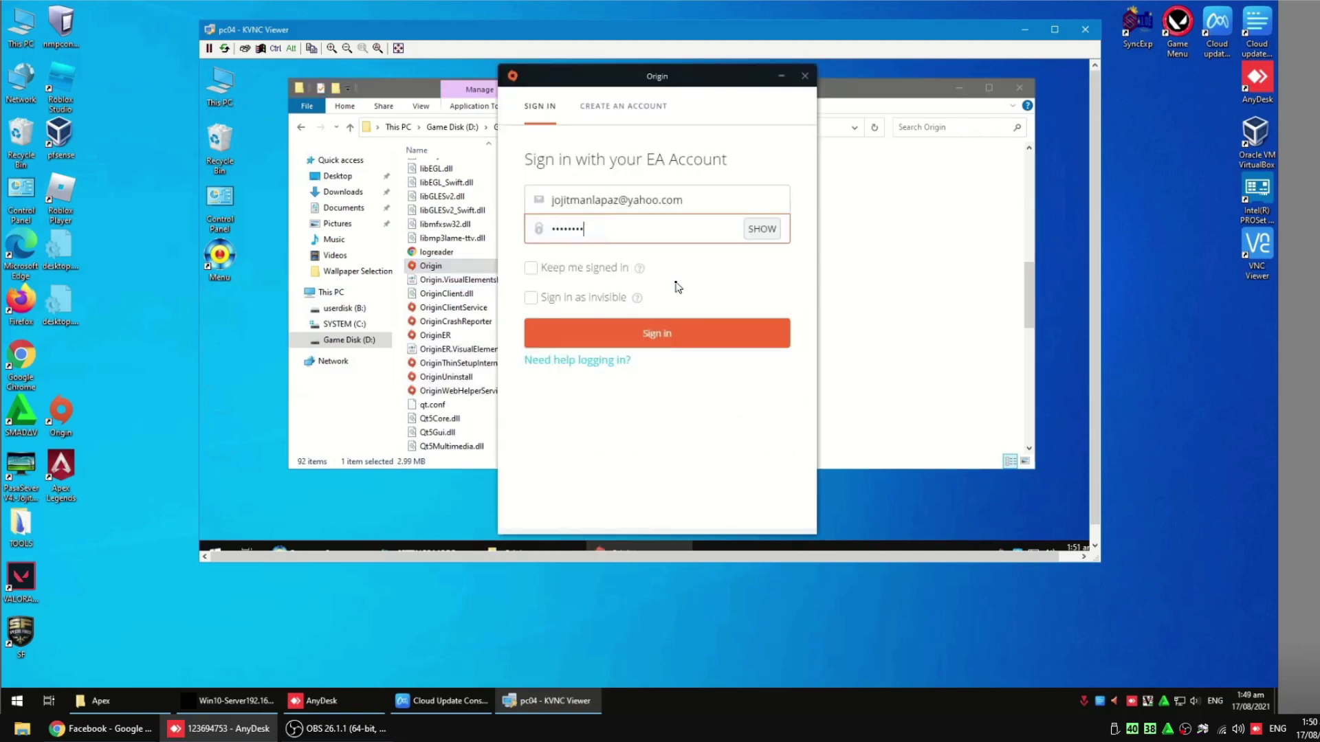
key("Return")
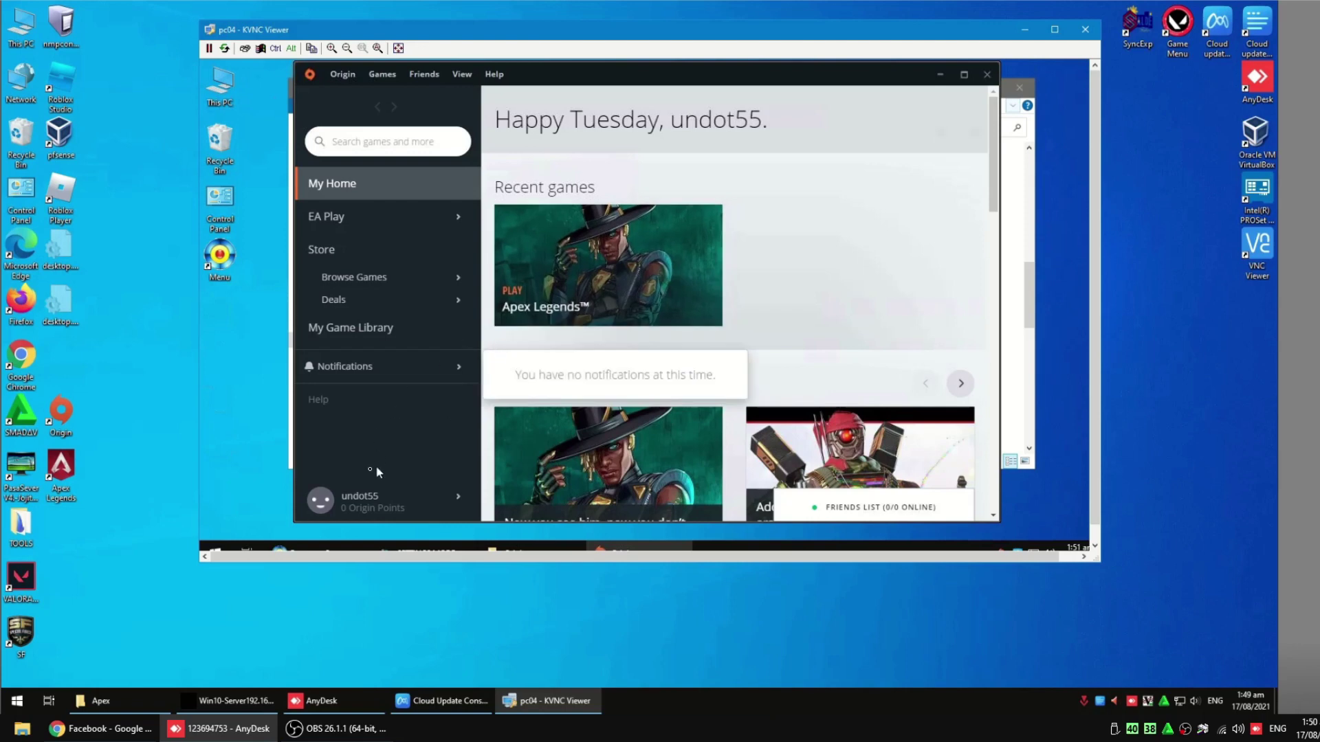
Step: Start Apex Legends from Origin's recent games and install Easy Anti-Cheat for it
left_click(589, 295)
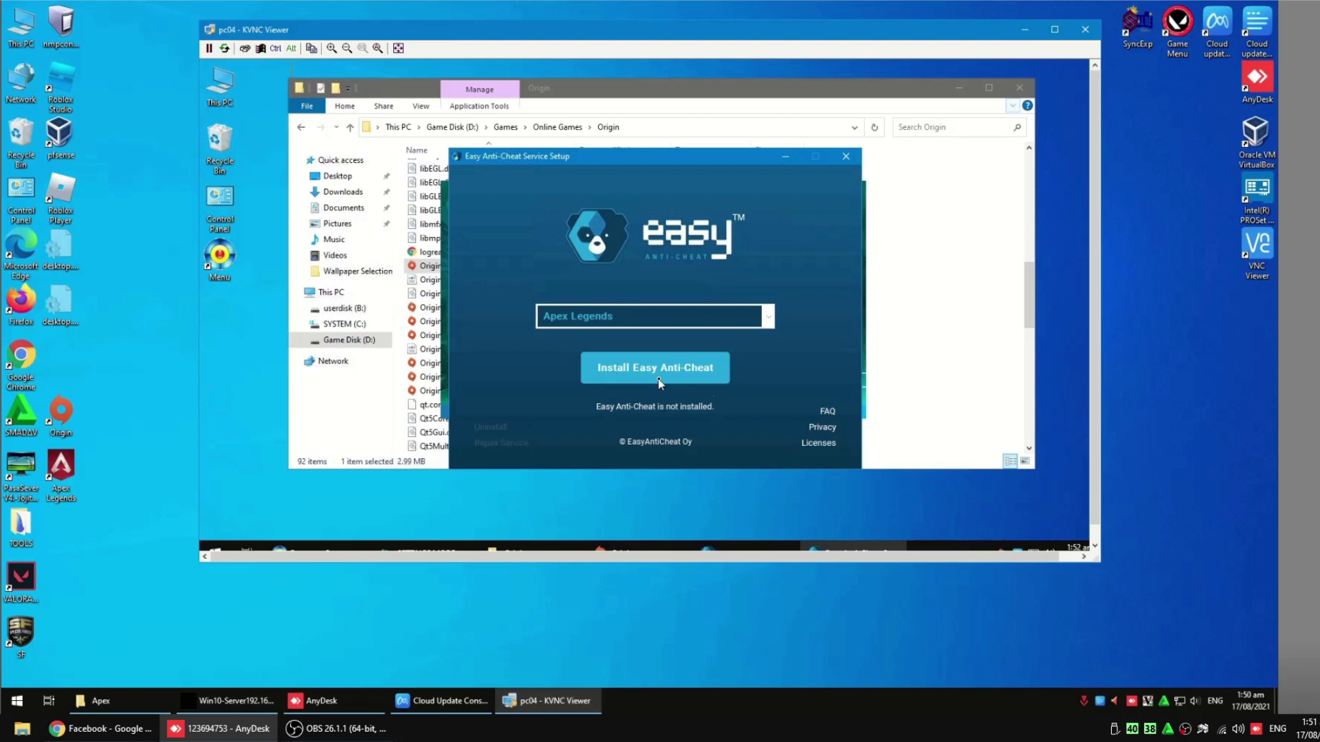
left_click(658, 378)
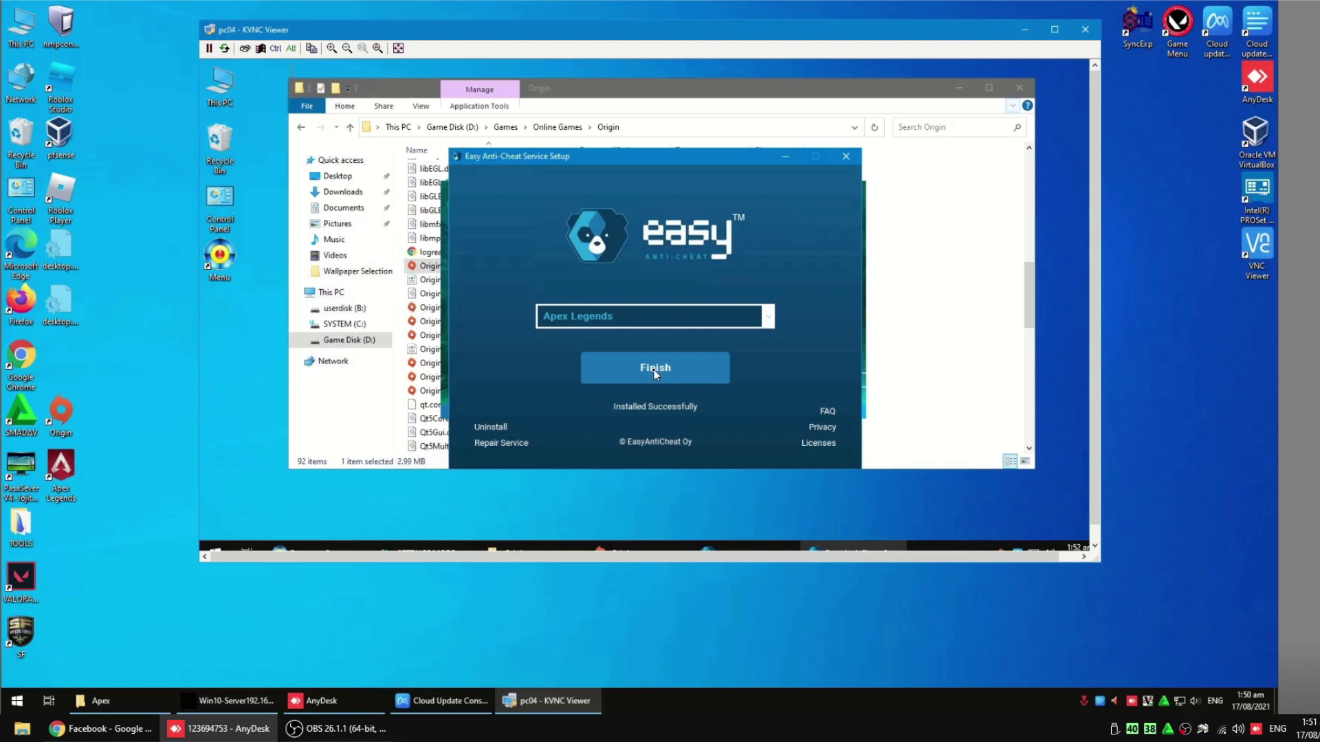
left_click(655, 368)
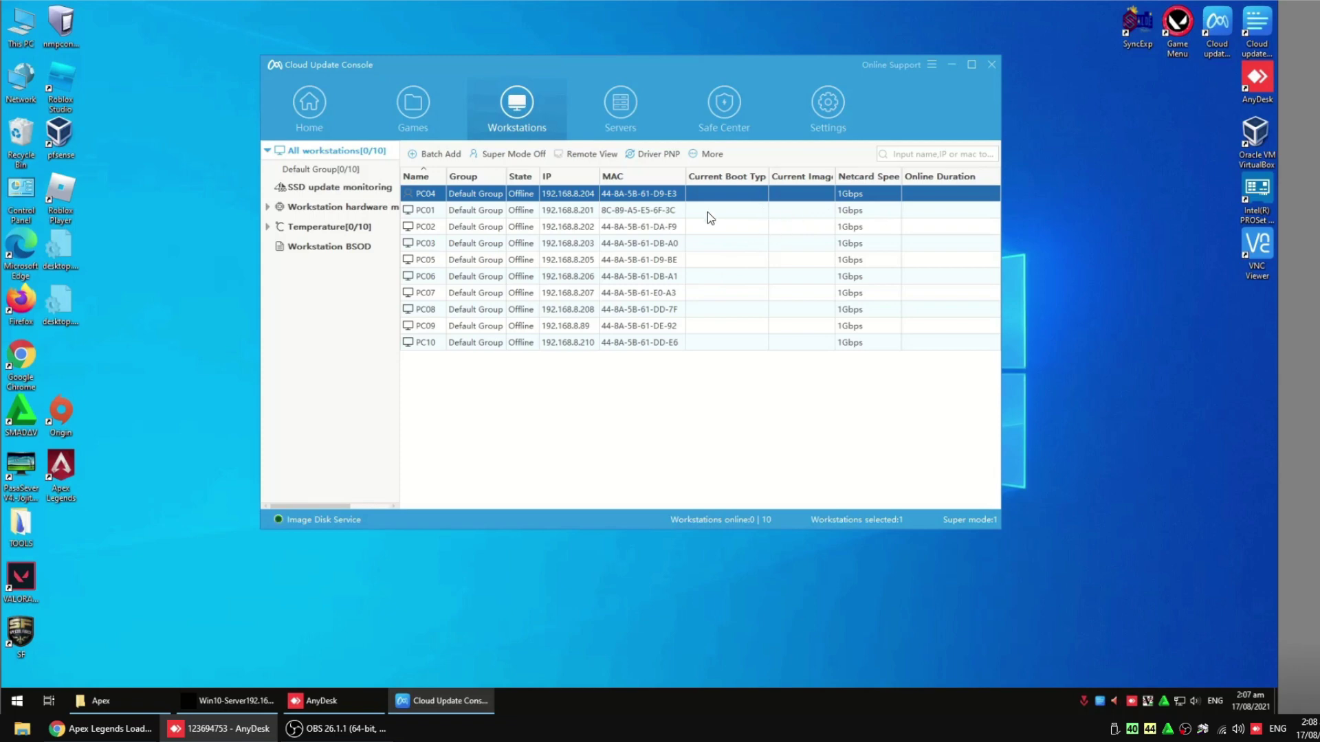
Step: Turn off super mode for PC04 in Cloud Update Console, saving the changes with the restore point comment apexfix
left_click_drag(453, 81, 414, 88)
right_click(395, 200)
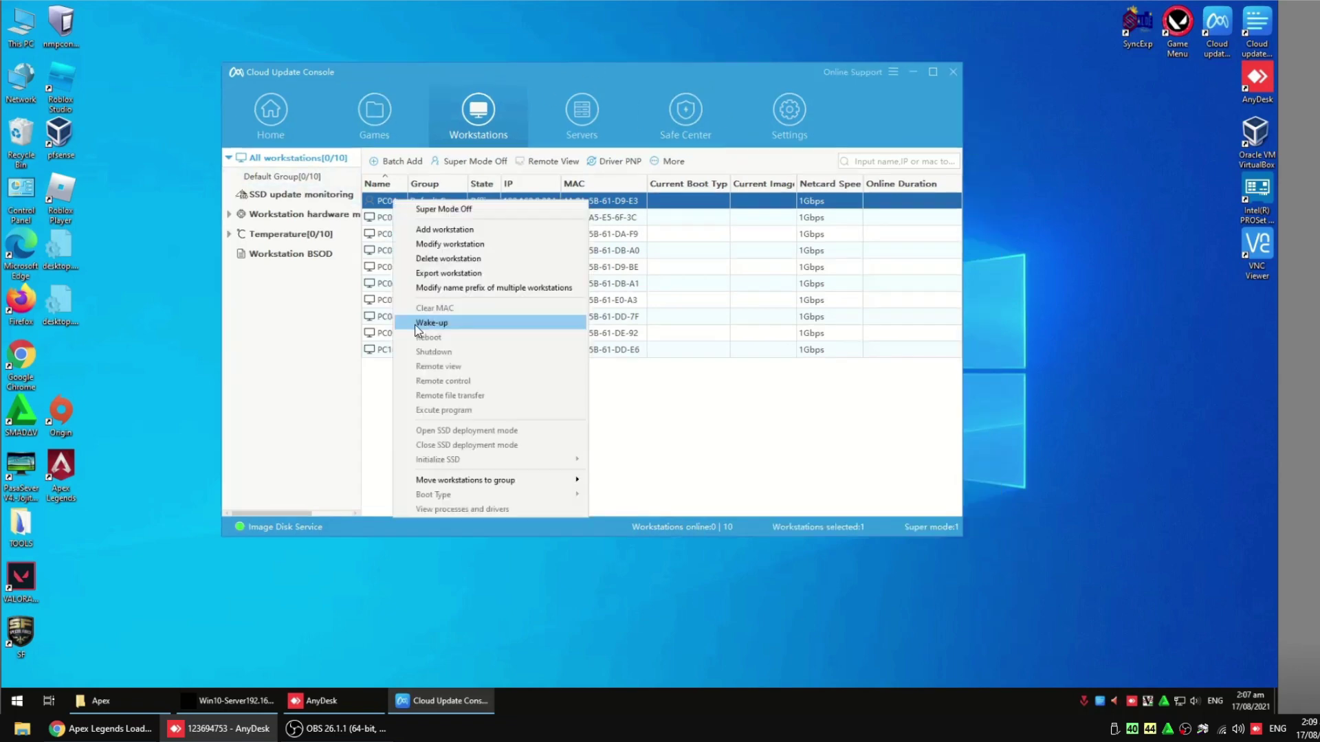
left_click(485, 162)
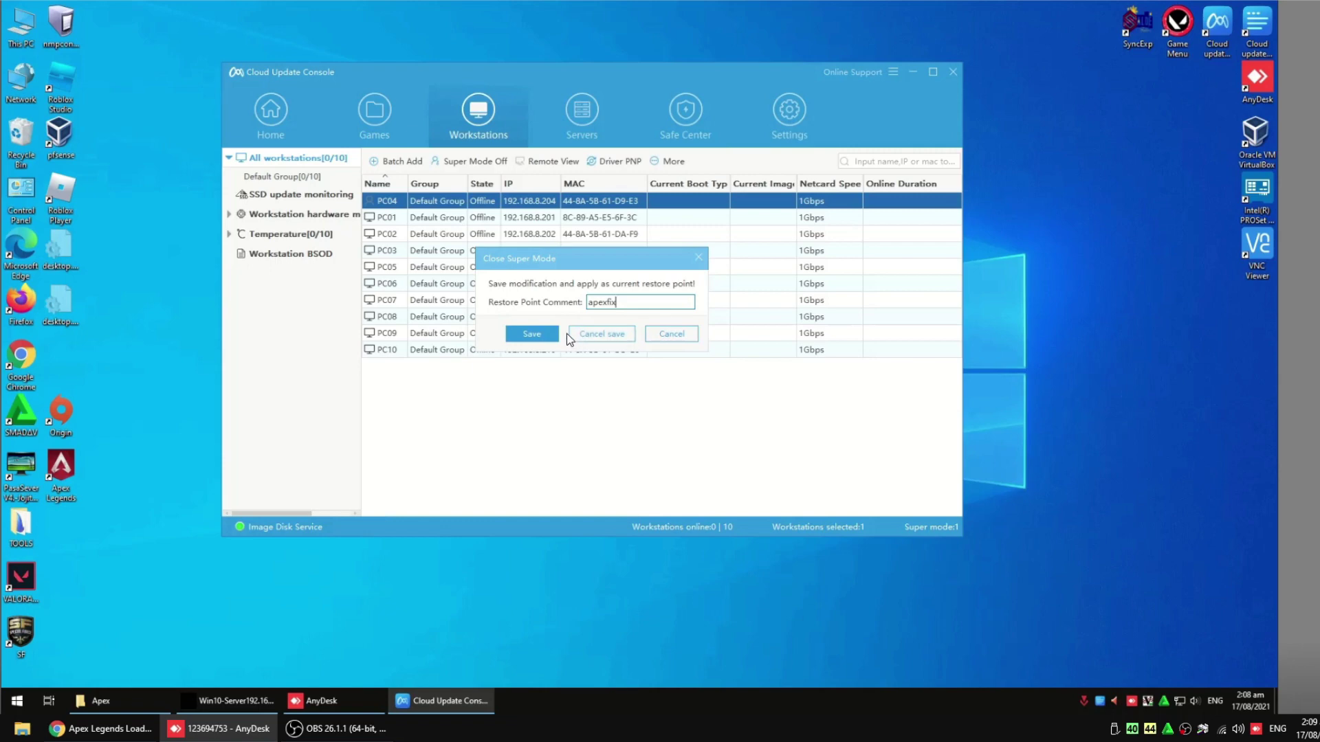
left_click(548, 334)
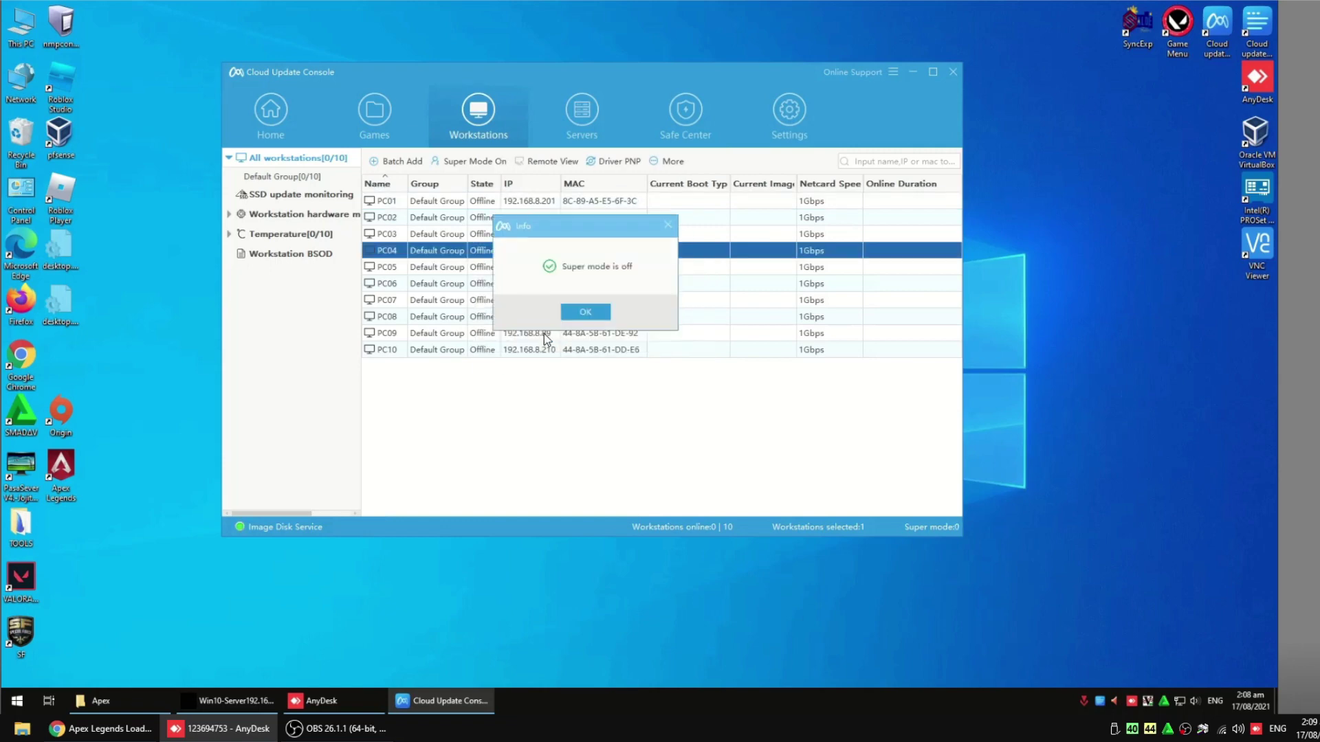
left_click(584, 312)
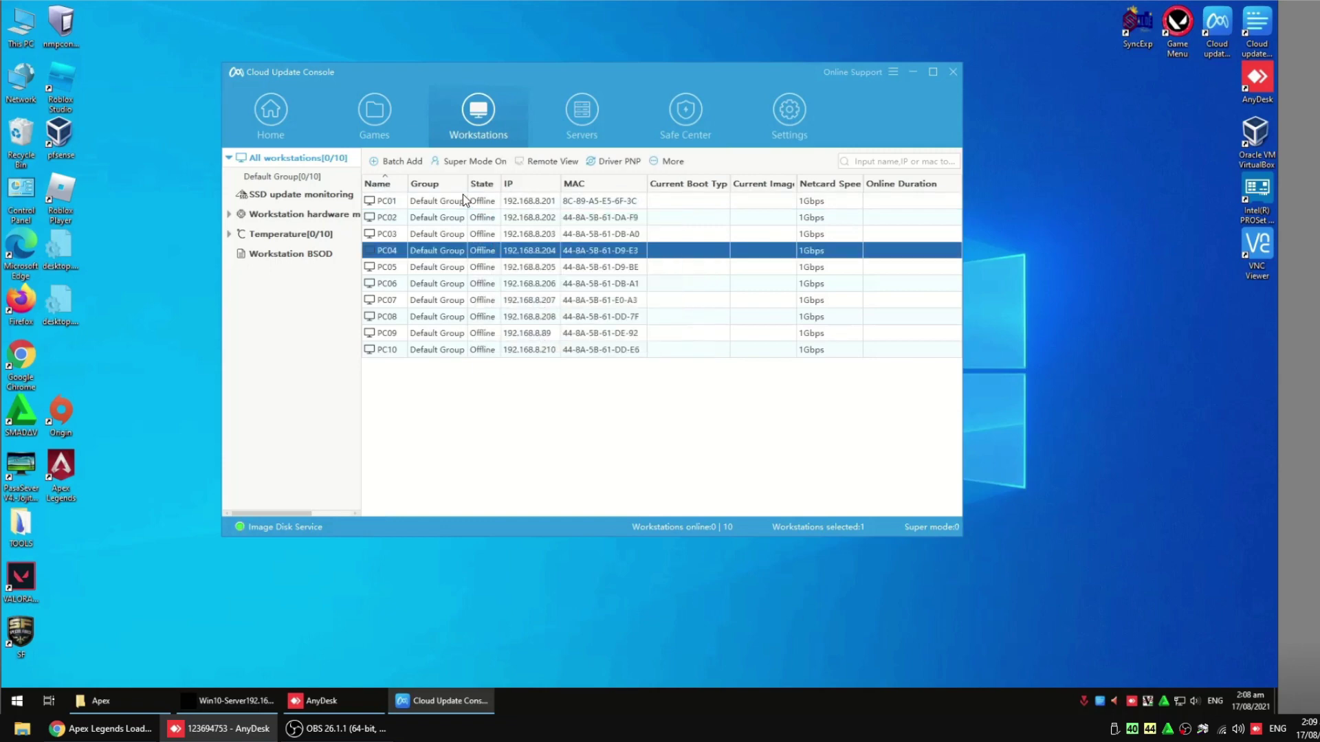
Step: Wake up the PC04 workstation
right_click(403, 250)
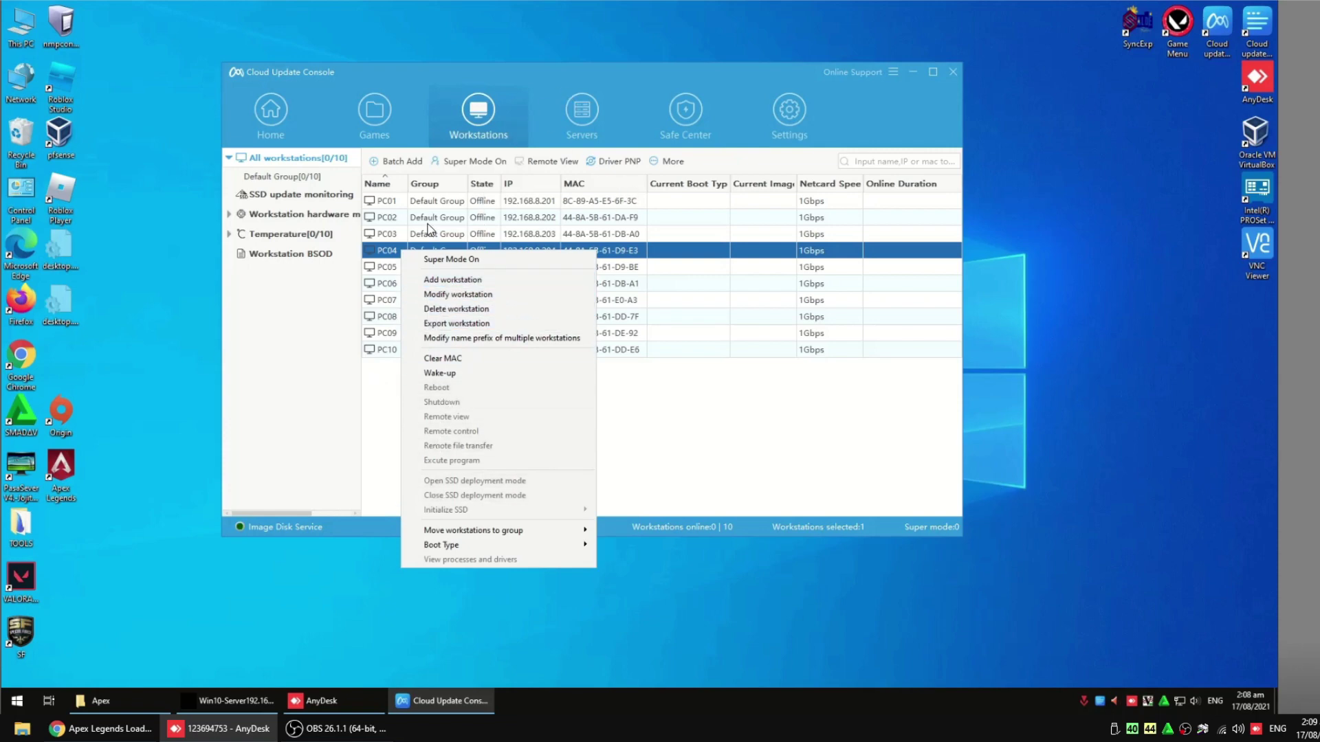
left_click(426, 374)
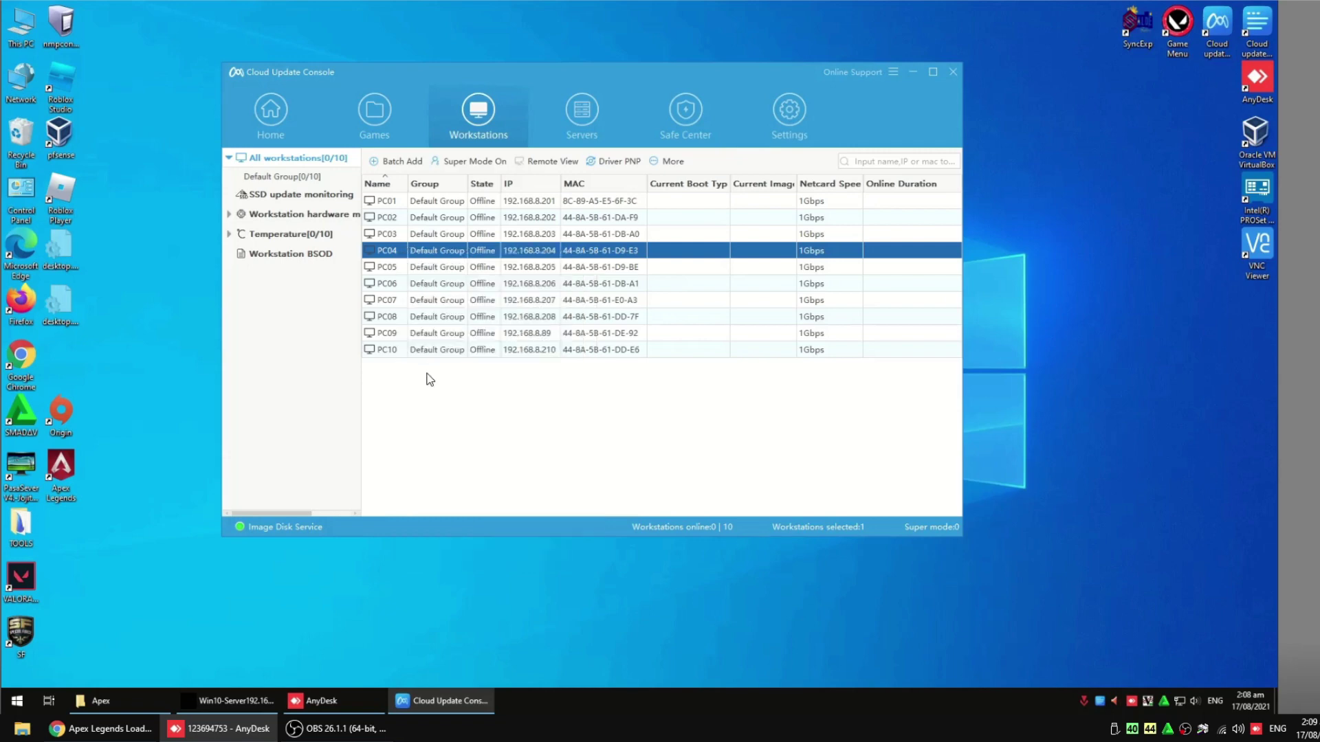